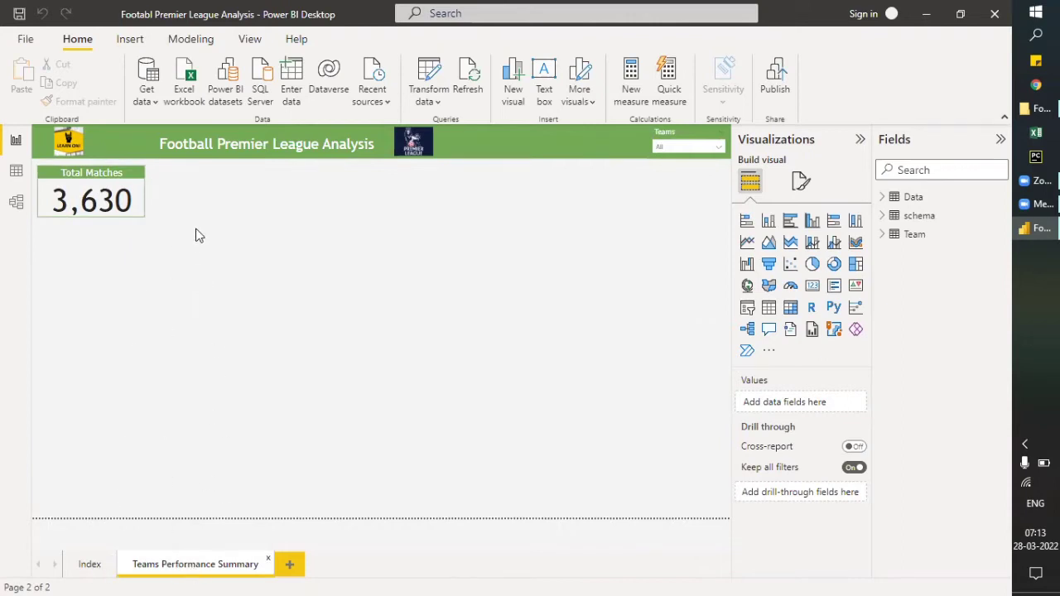
Display the formula of the M TotalMatches measure used by the Total Matches card.
left_click(140, 204)
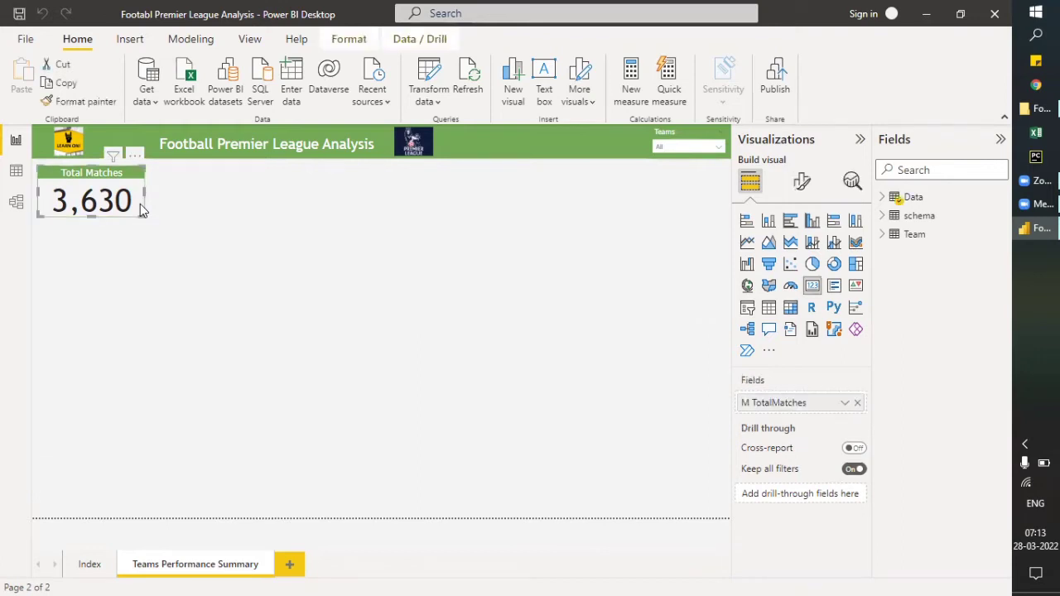
left_click(884, 198)
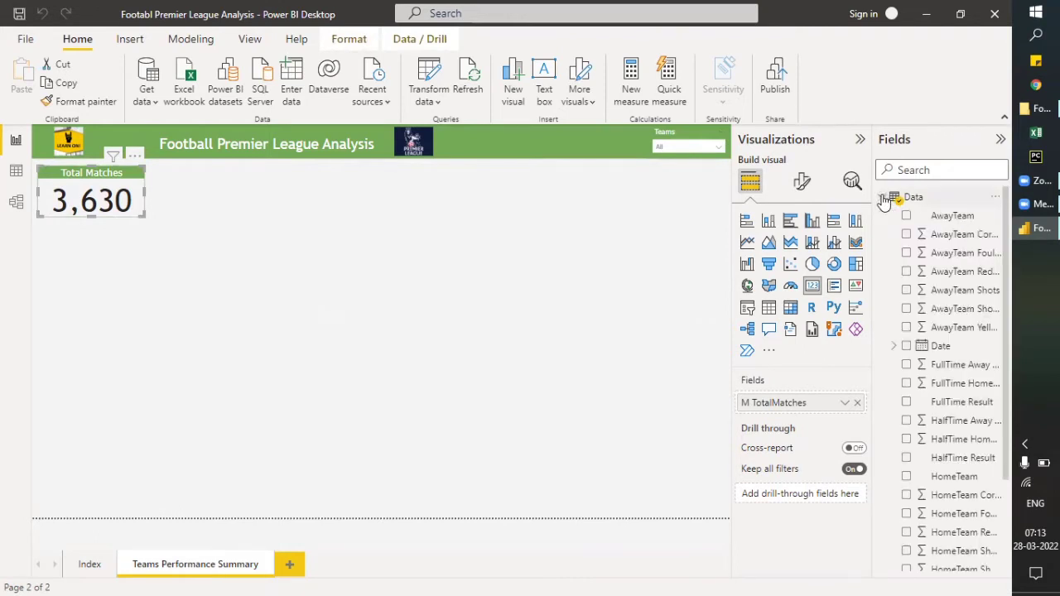
scroll(919, 331, "down", 3)
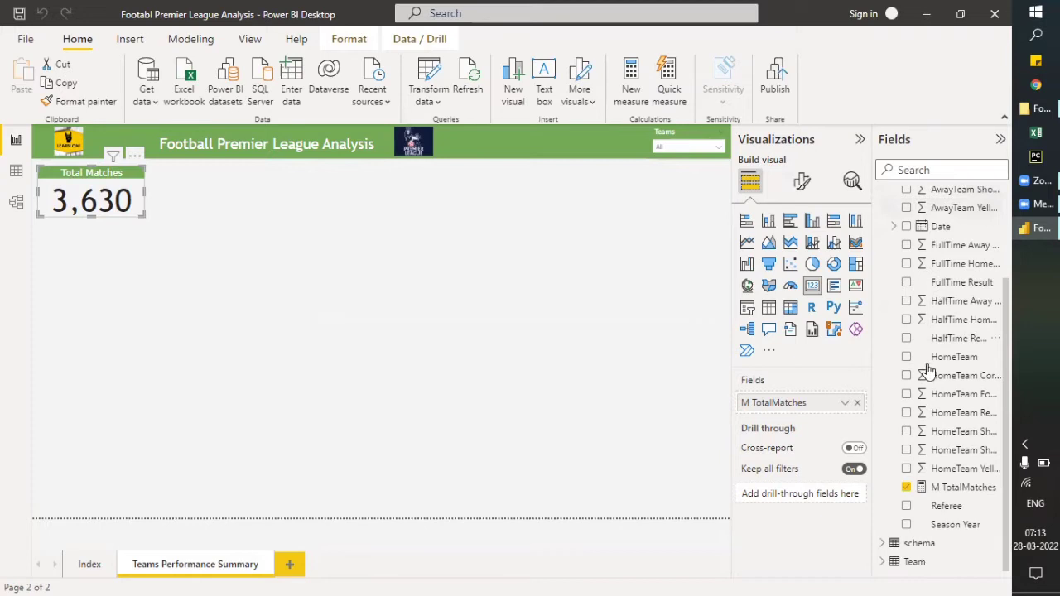
left_click(953, 488)
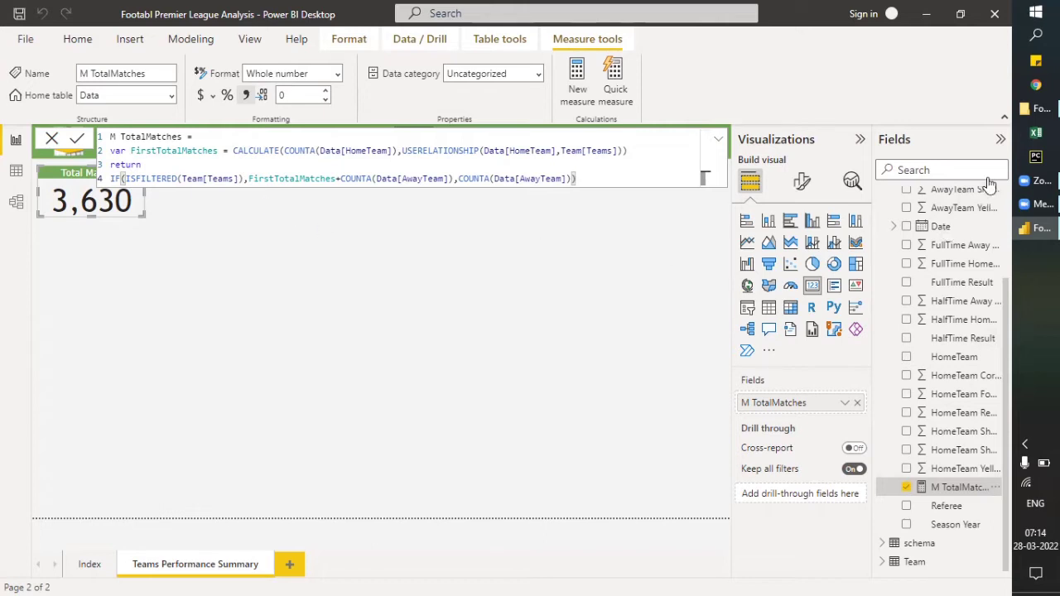
Open Data.xlsx from the Footabl Premier League project folder in File Explorer, and return to the Power BI report.
left_click(1027, 114)
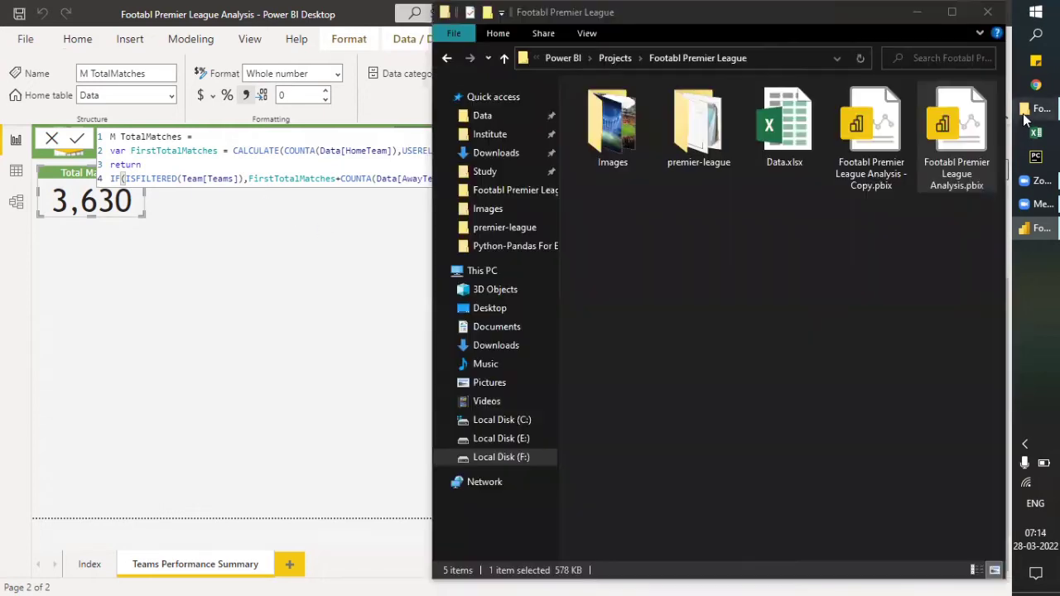
left_click(779, 132)
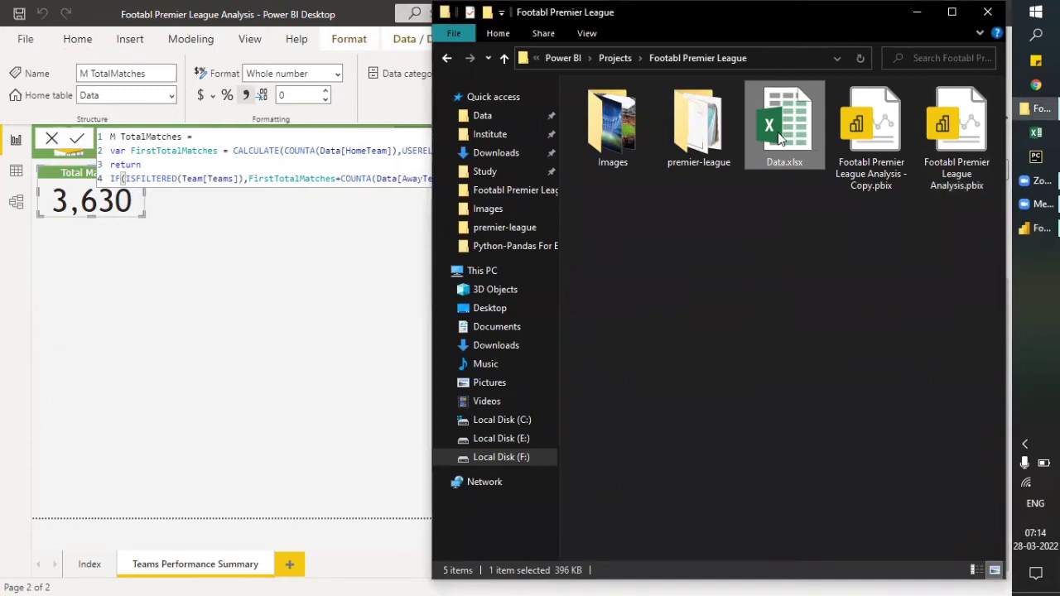
left_click(265, 296)
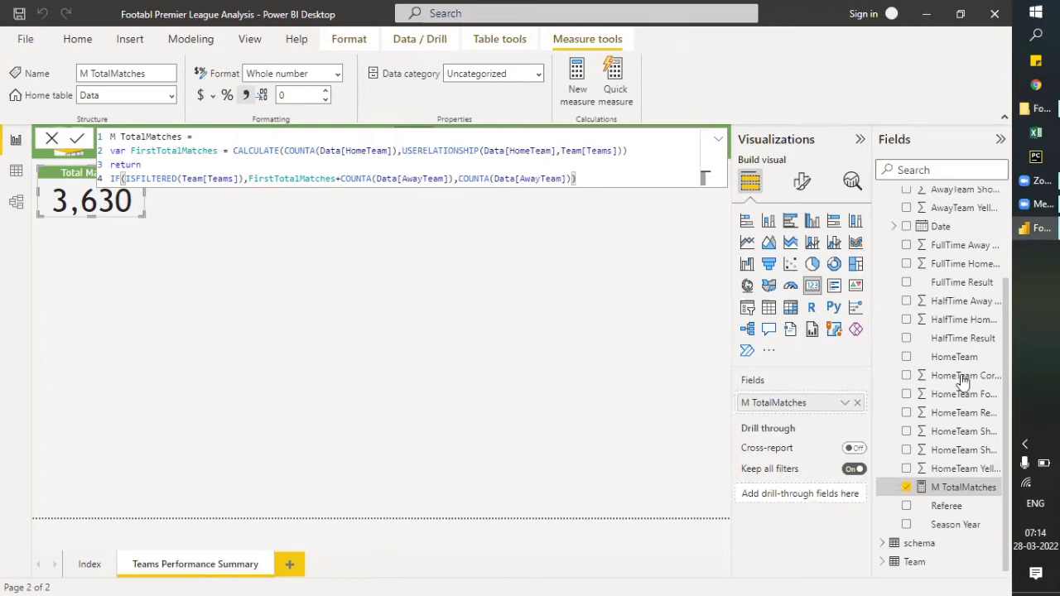
Dismiss the phone-linking notification and copy the complete formula of the M TotalMatches measure.
scroll(944, 347, "up", 2)
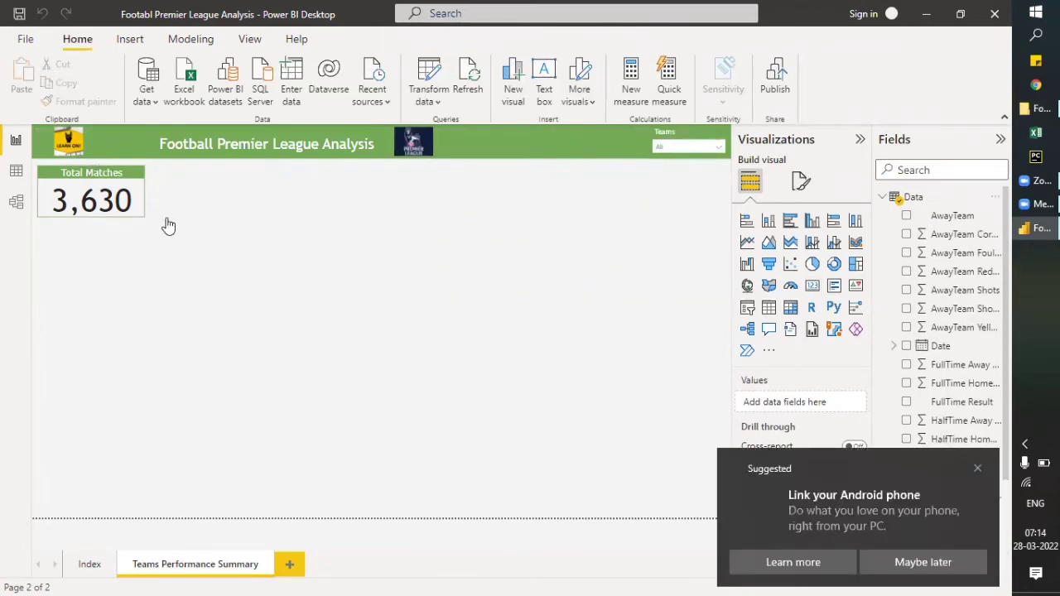
left_click(978, 469)
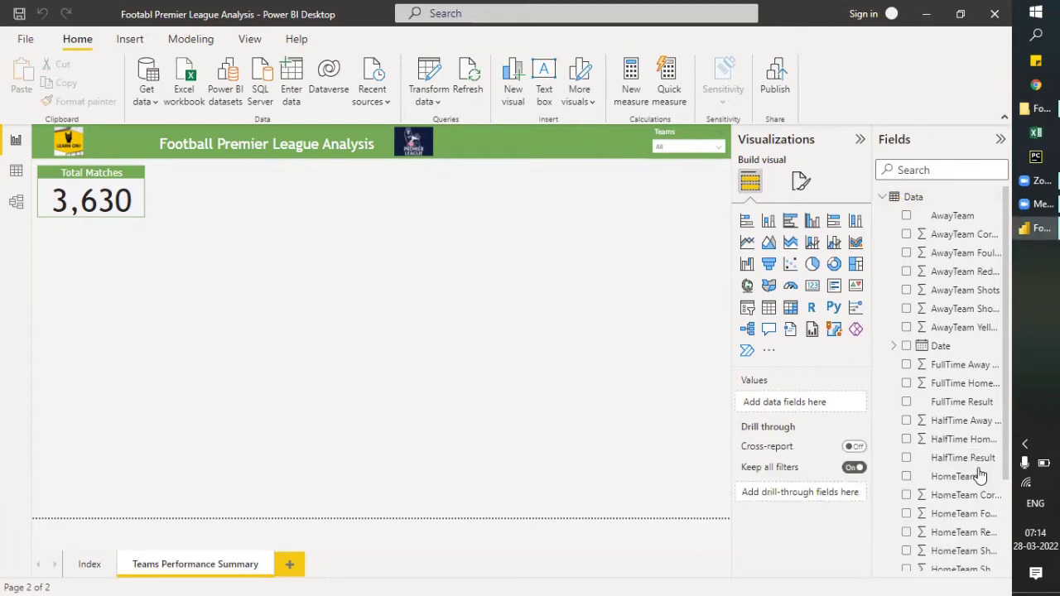
left_click(138, 204)
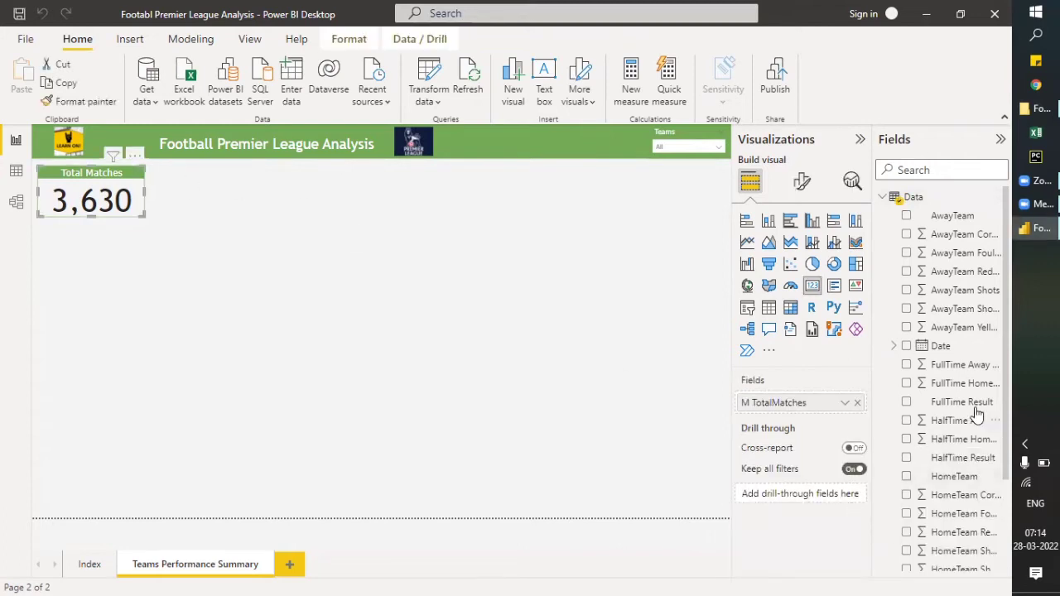
scroll(974, 413, "down", 3)
left_click(953, 489)
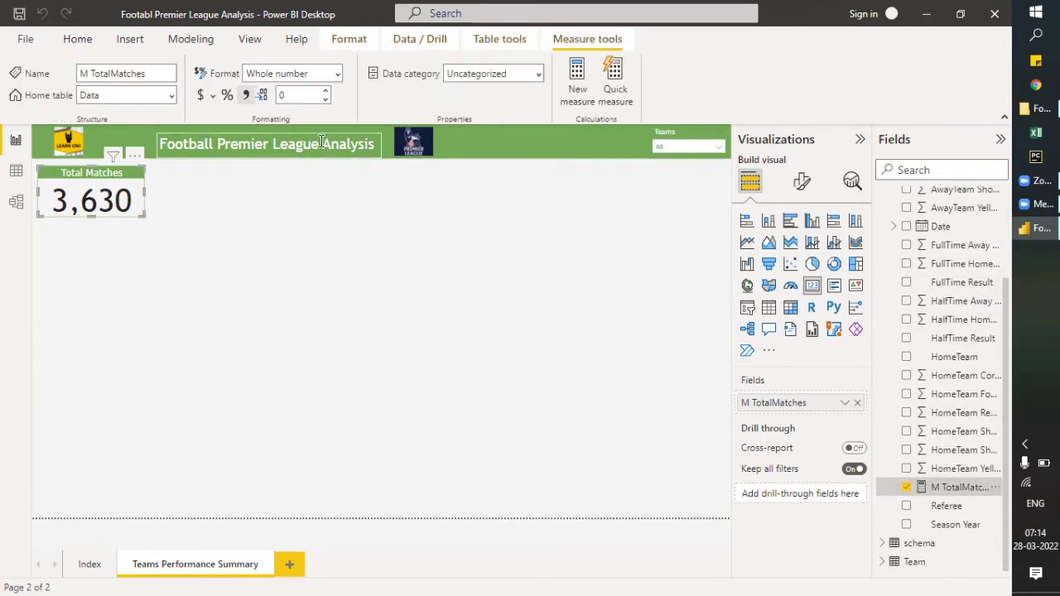
left_click(582, 175)
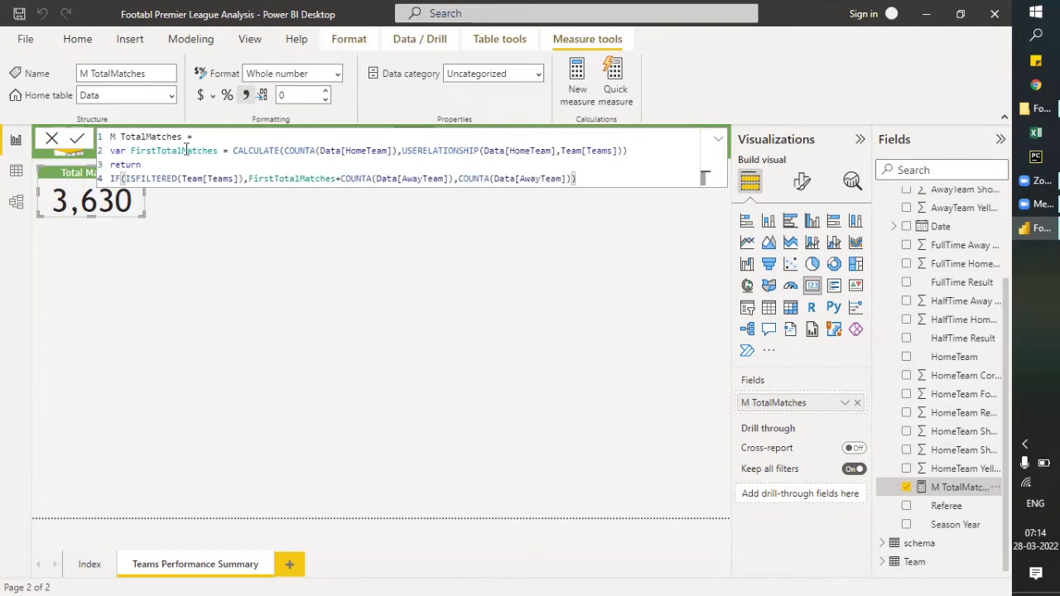
left_click(114, 137, "shift")
key("ctrl+c")
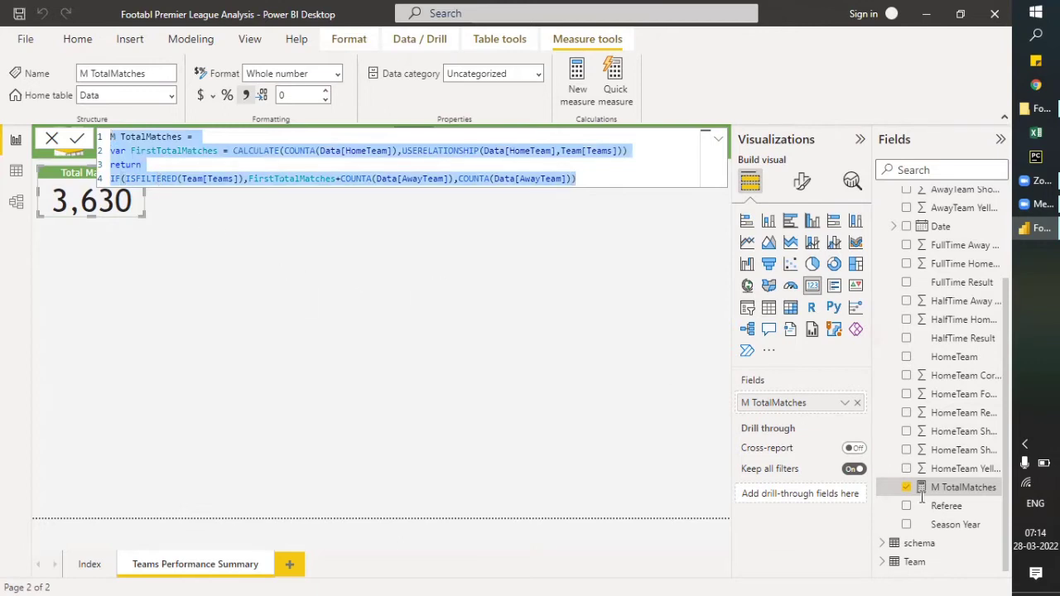
Create a new measure in the Data table.
left_click(953, 471)
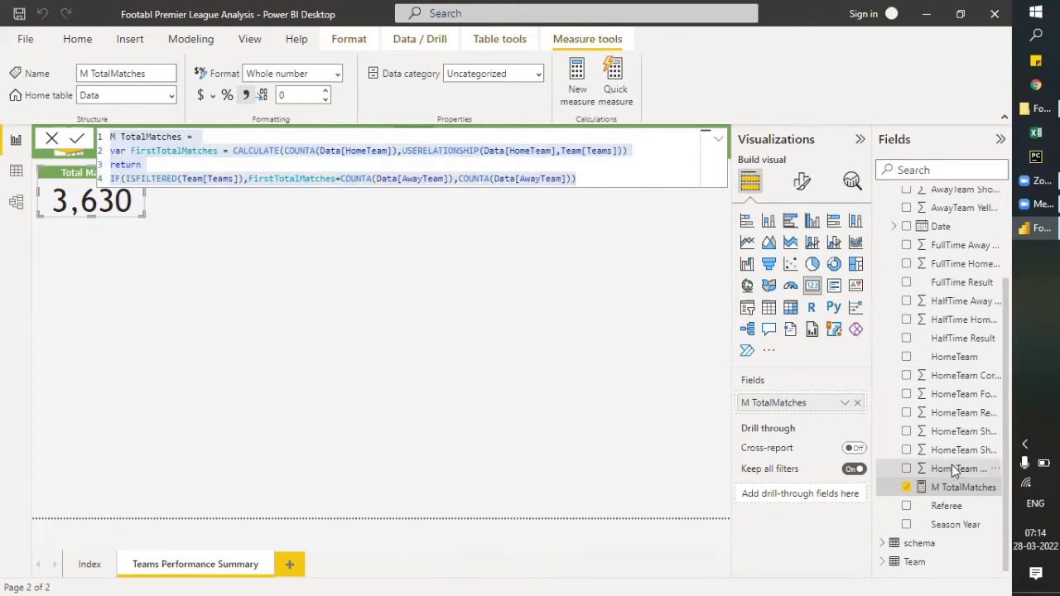
right_click(953, 469)
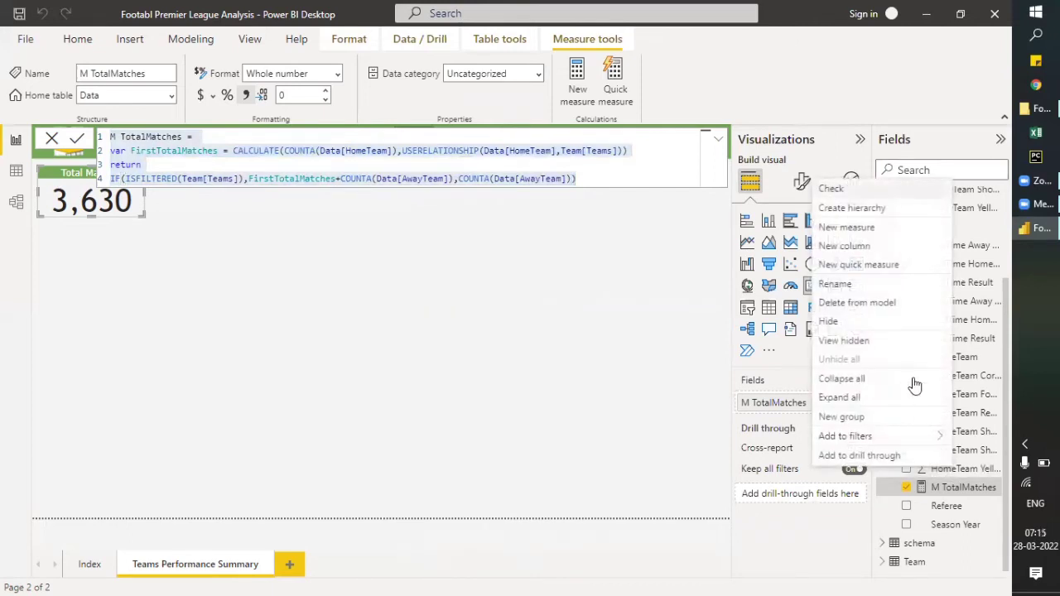
left_click(849, 228)
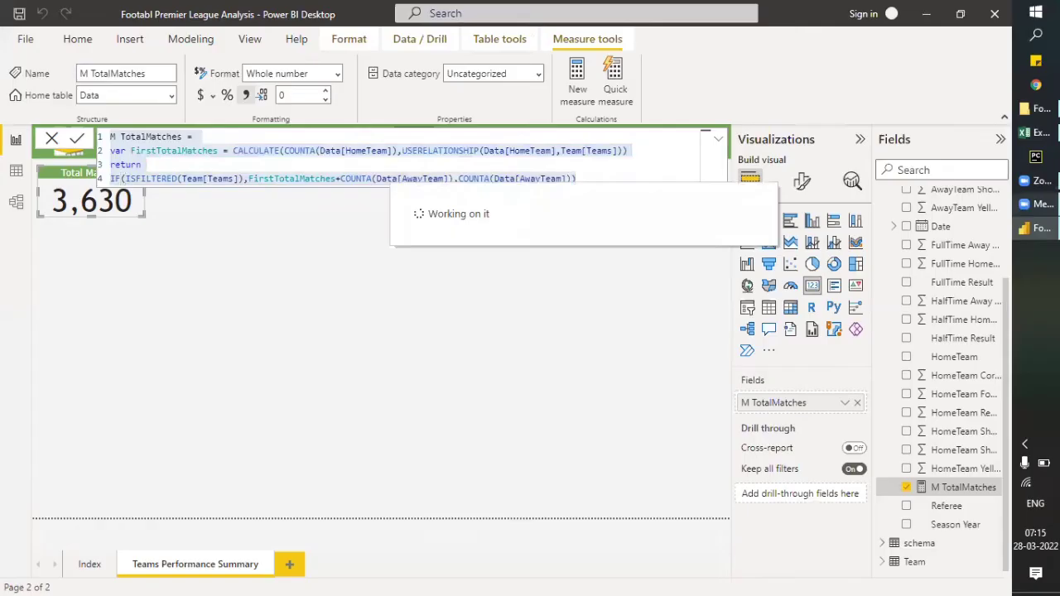
Dismiss the Microsoft Office Activation Wizard in Excel and switch back to Power BI Desktop.
left_click(1036, 228)
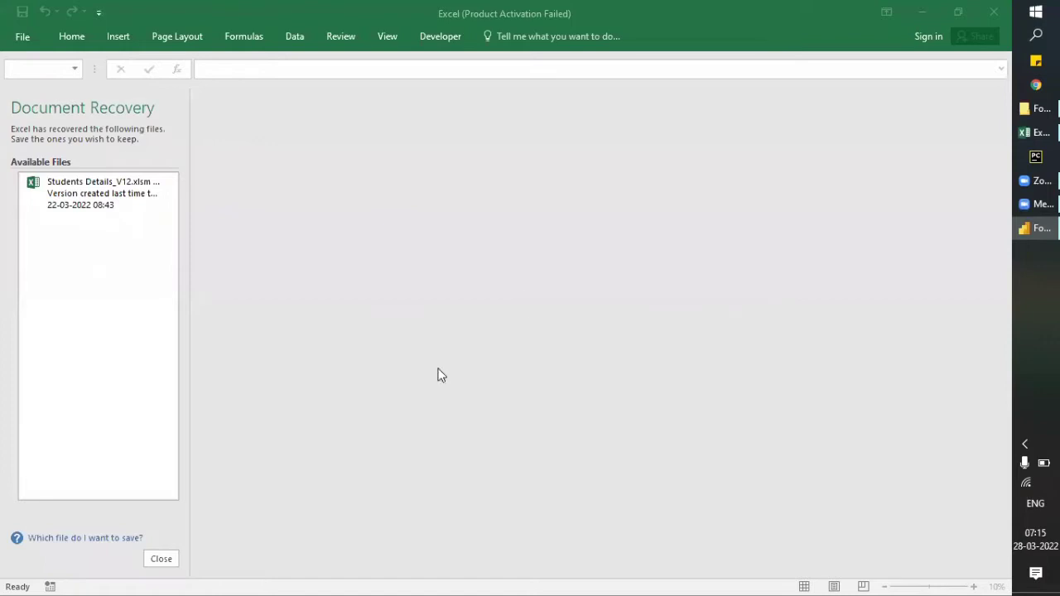
left_click(161, 560)
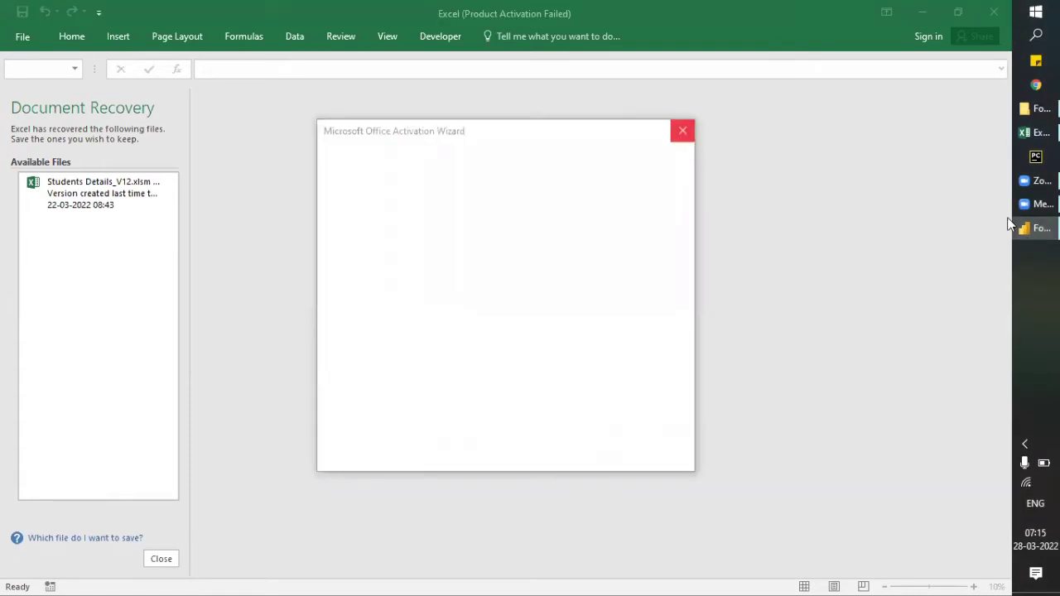
left_click(661, 458)
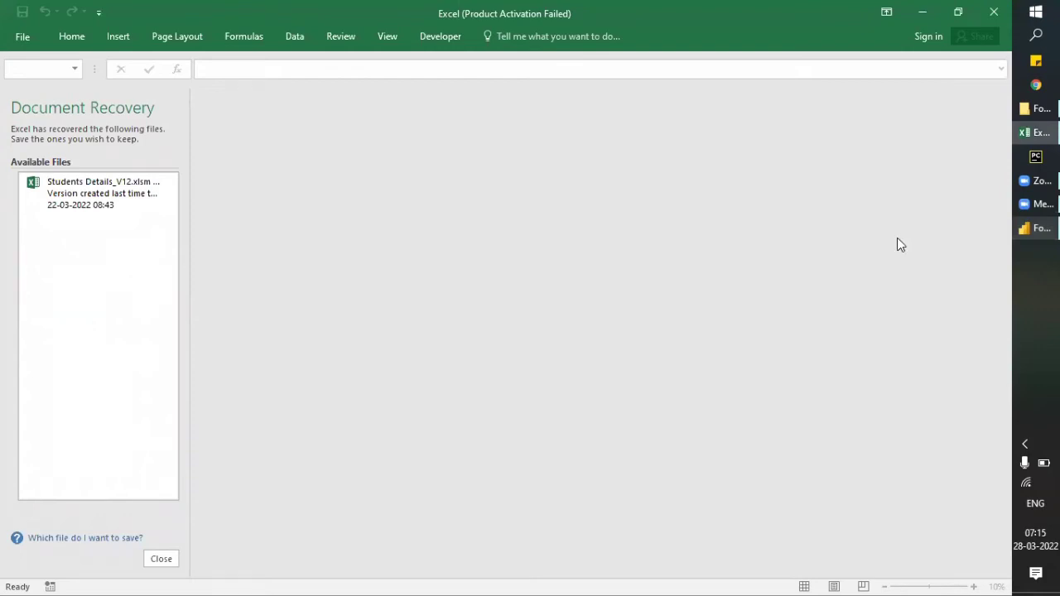
key("alt+Tab")
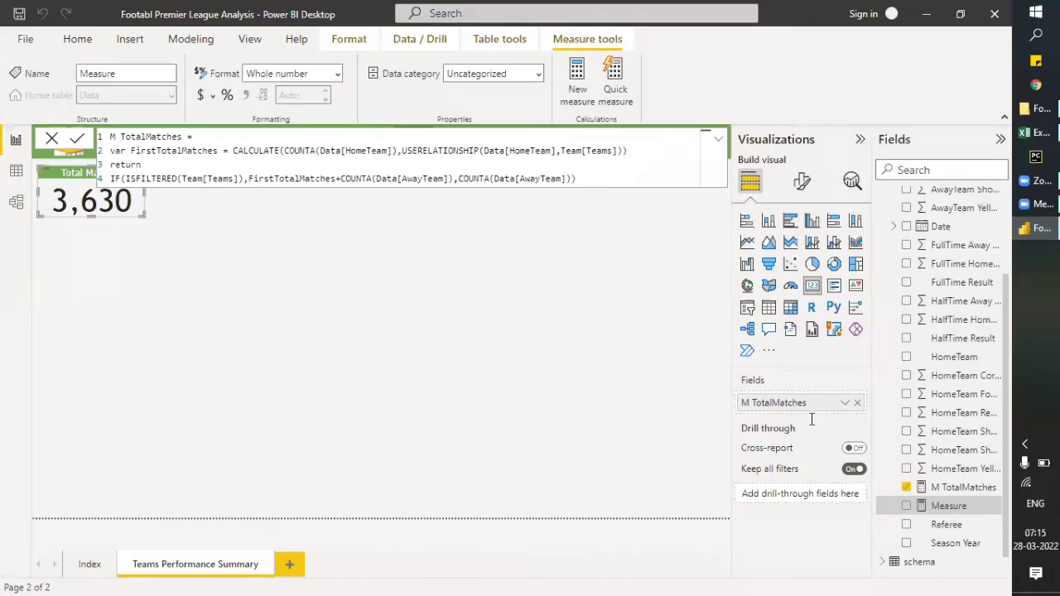
Replace the new measure's default formula with the copied TotalMatches code and rename the measure M TotalGoal.
left_click(955, 504)
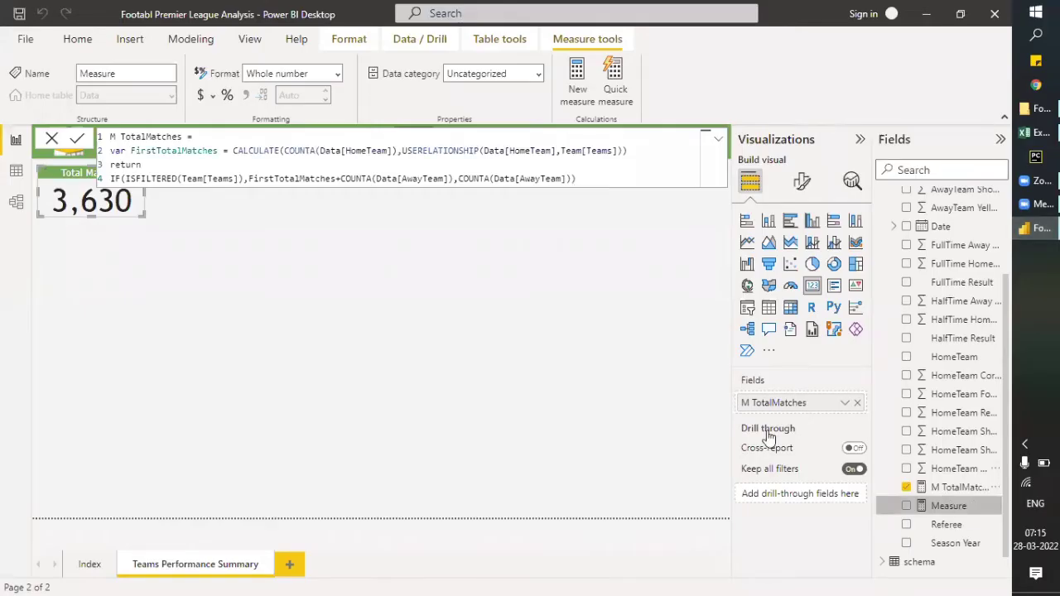
triple_click(171, 136)
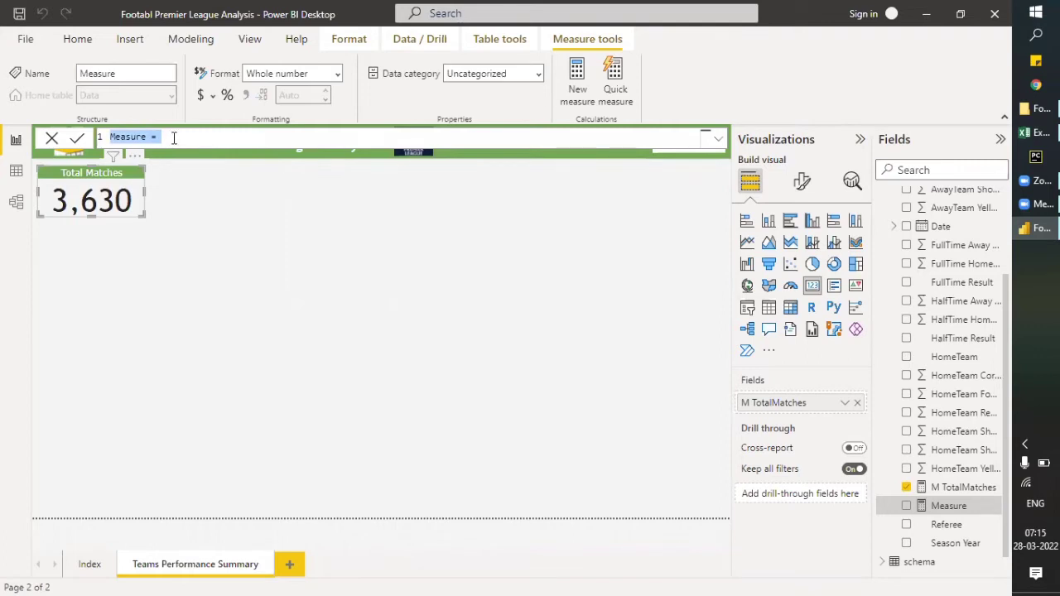
key("ctrl+v")
left_click(175, 137)
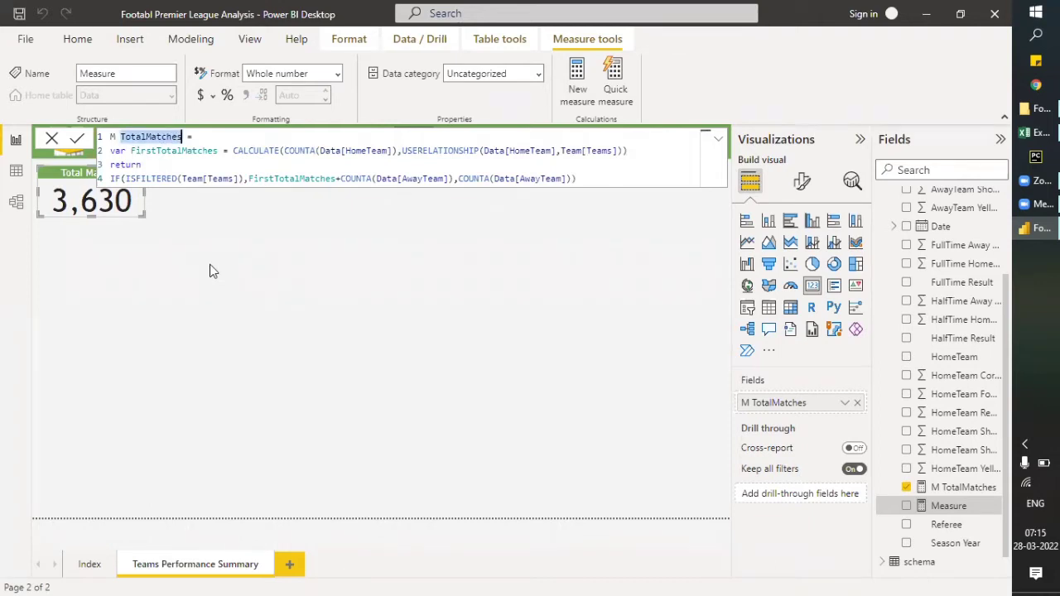
type("TotalGoal")
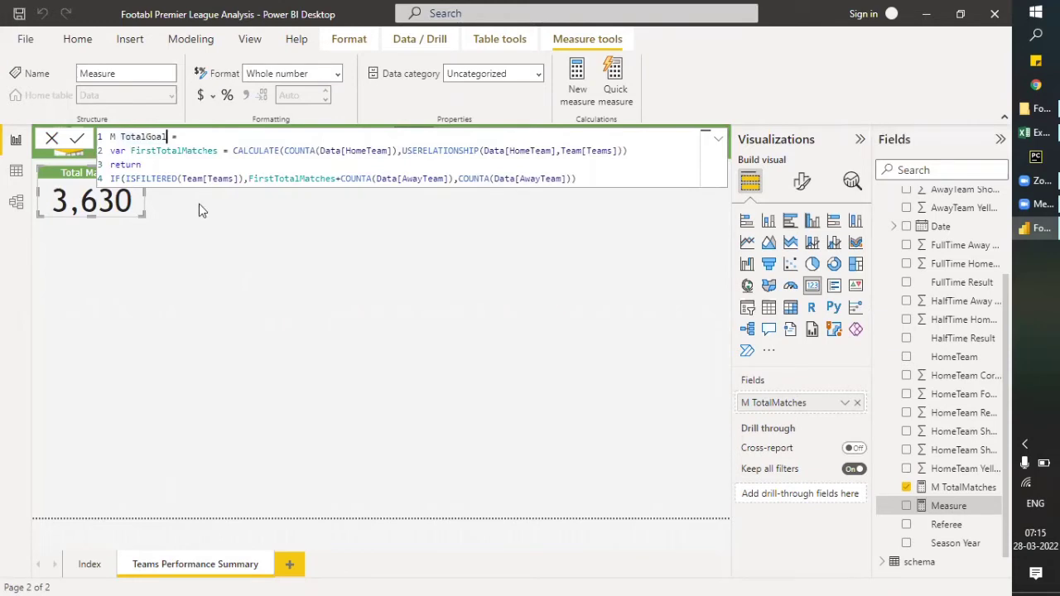
Rename the variable in the second line of the M TotalGoal formula to TotalHomeGoal.
left_click(182, 152)
key("ctrl+d")
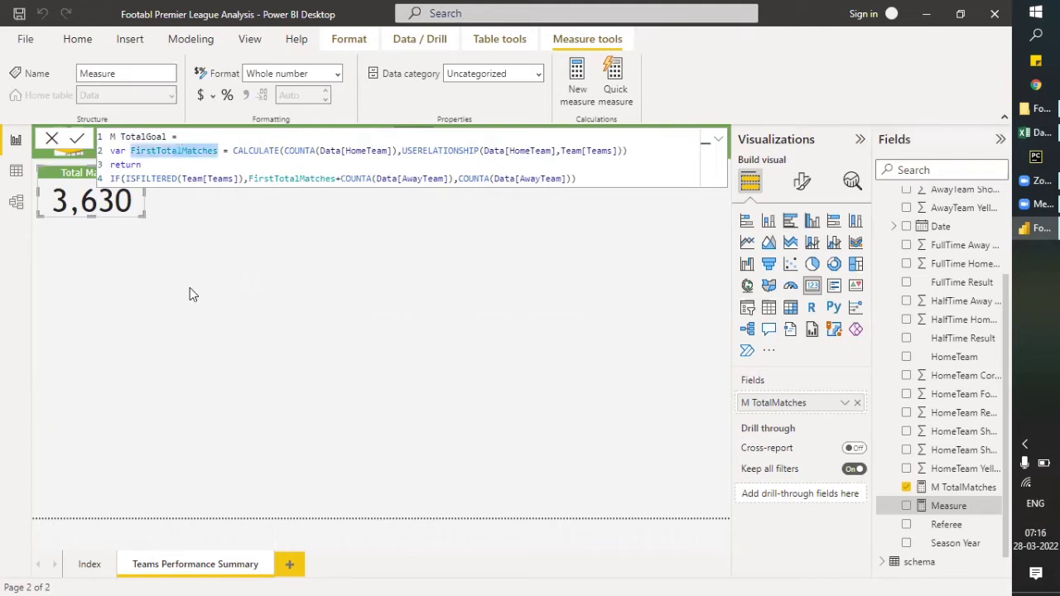
type("Total")
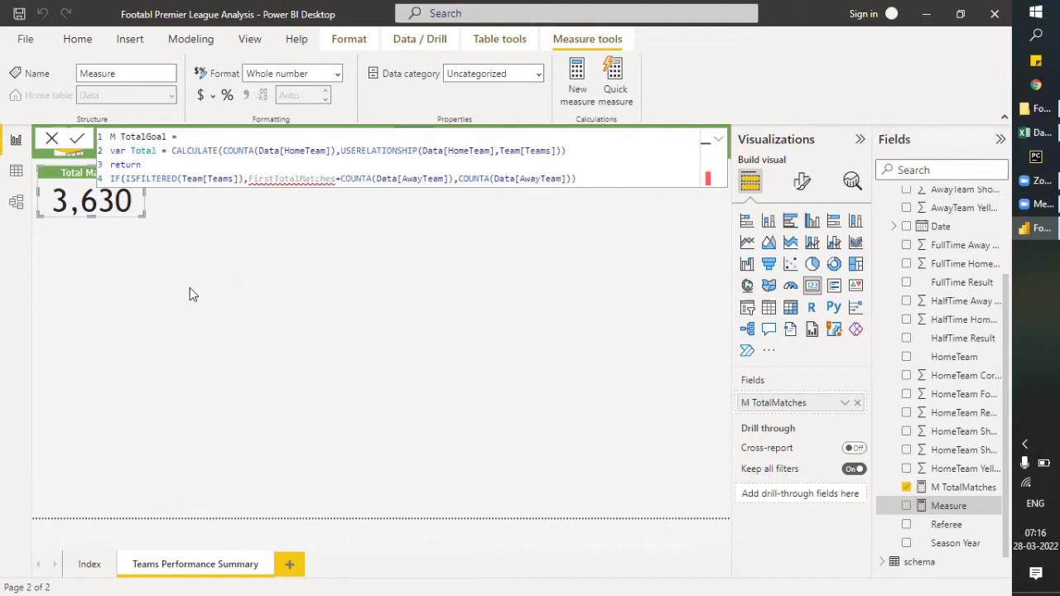
type("Home")
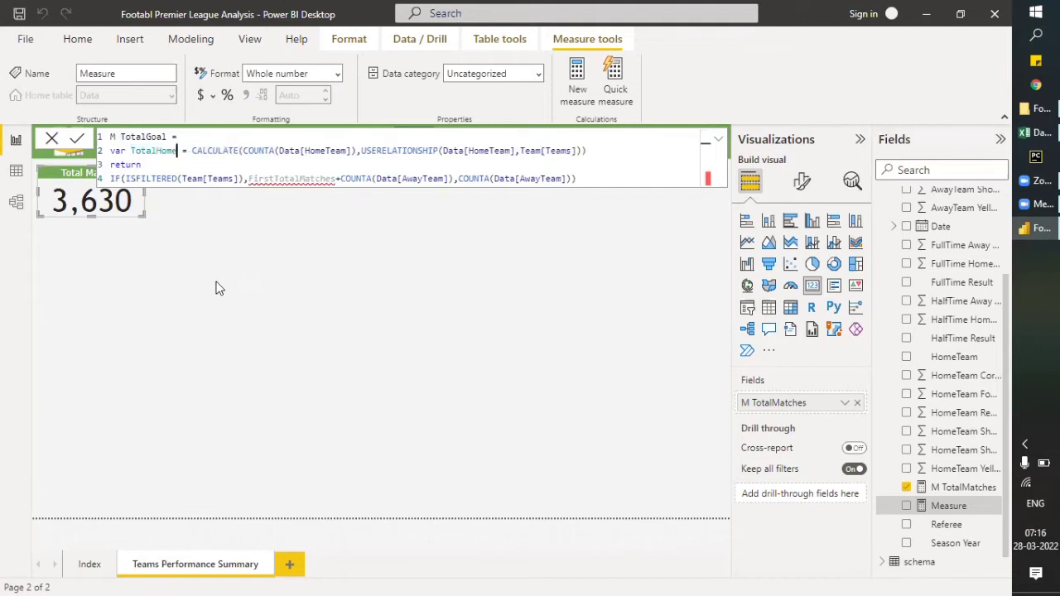
type("Goal")
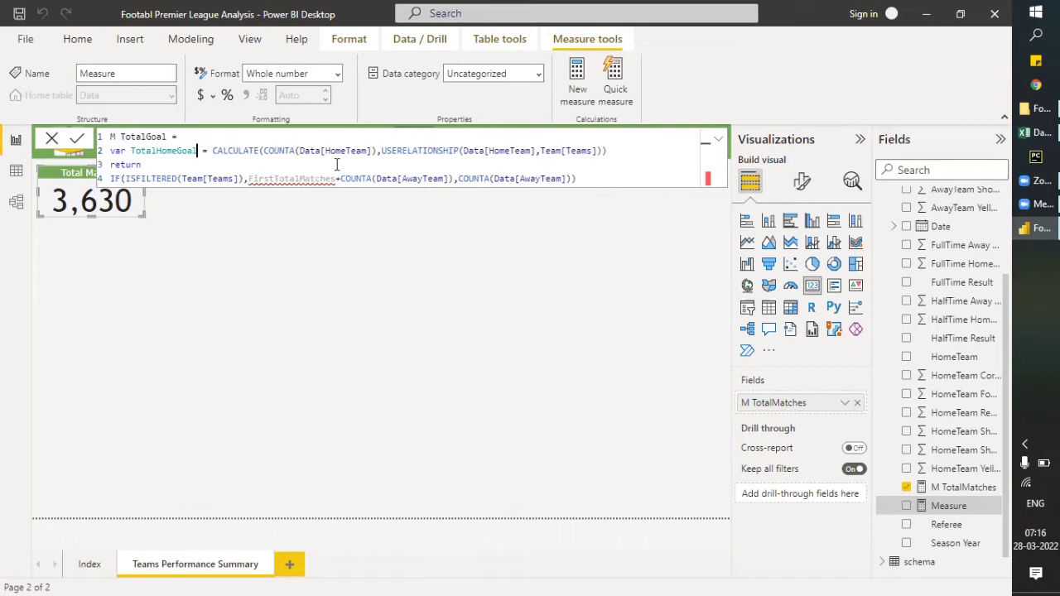
Replace the column counted in the TotalHomeGoal variable with Data[FullTime Home Goal].
left_click(378, 151)
key("BackSpace")
key("BackSpace")
key("BackSpace")
key("BackSpace")
key("BackSpace")
key("BackSpace")
key("BackSpace")
key("BackSpace")
key("BackSpace")
key("BackSpace")
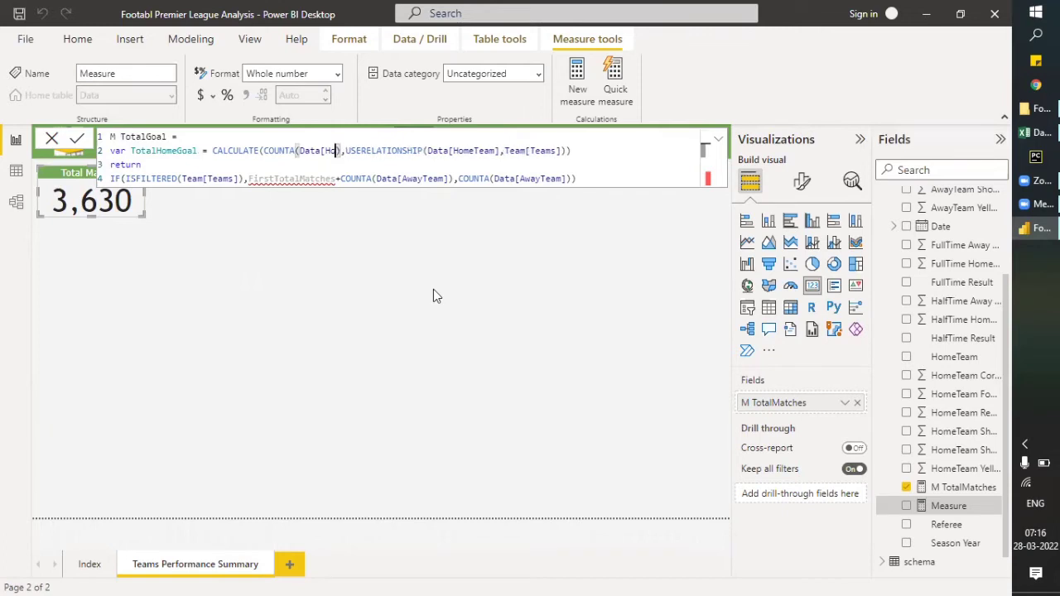
key("BackSpace")
type("[Home")
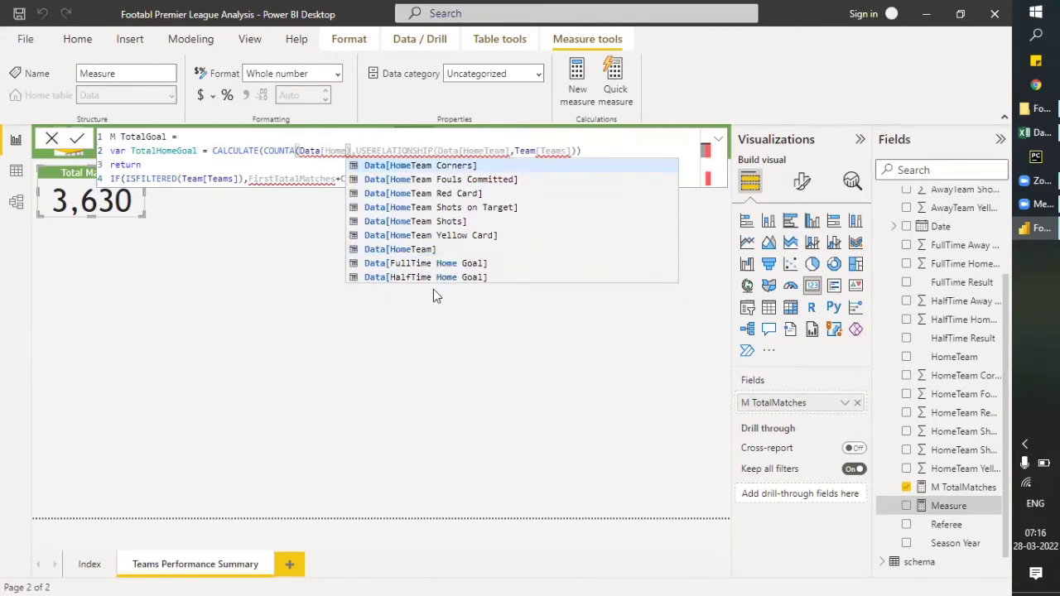
key("BackSpace")
key("BackSpace")
key("BackSpace")
key("BackSpace")
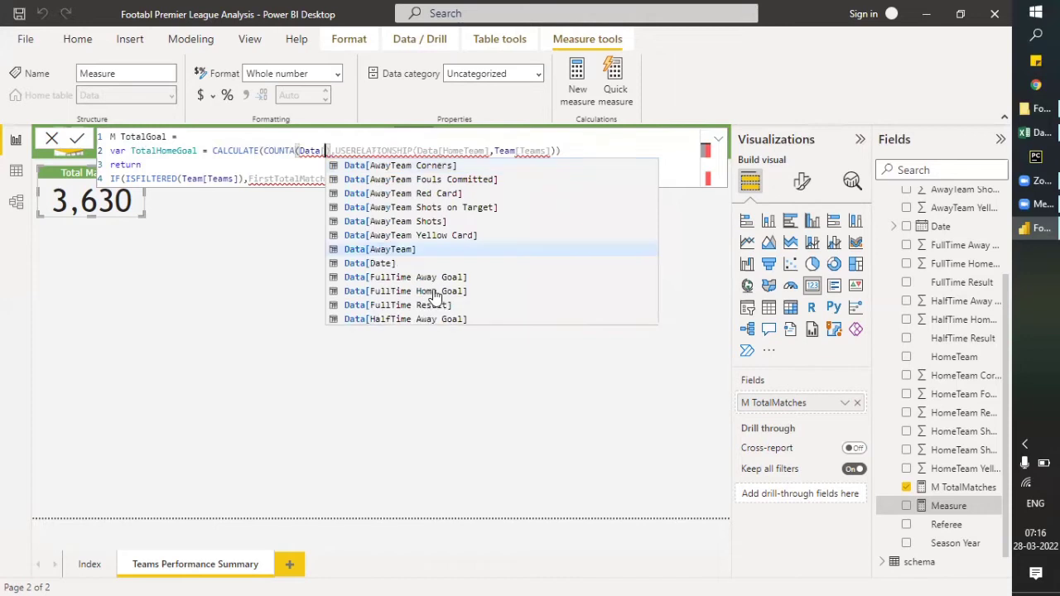
type("Fu")
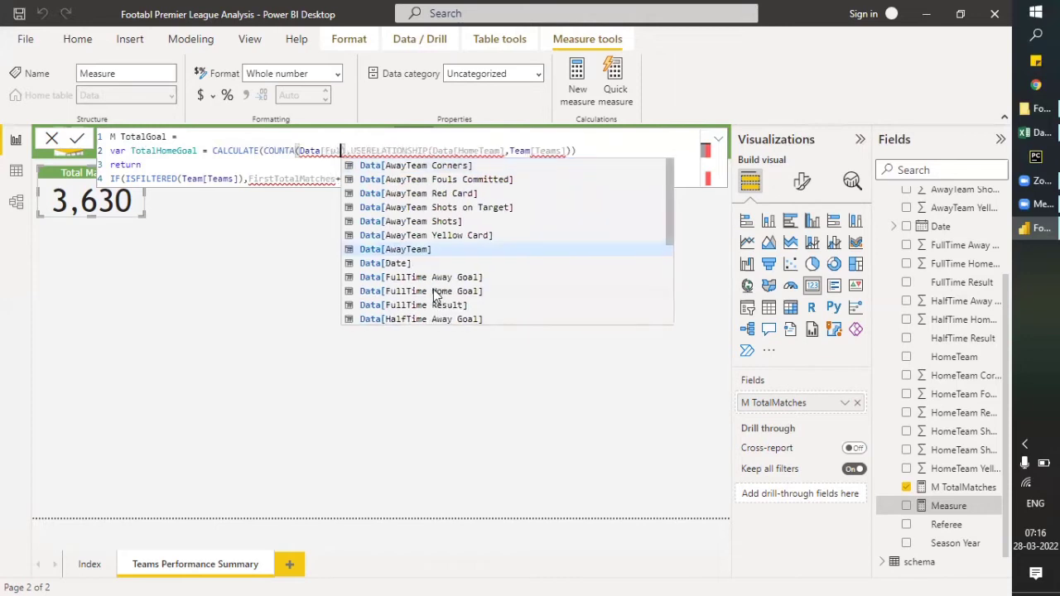
type("l")
key("Down")
key("Tab")
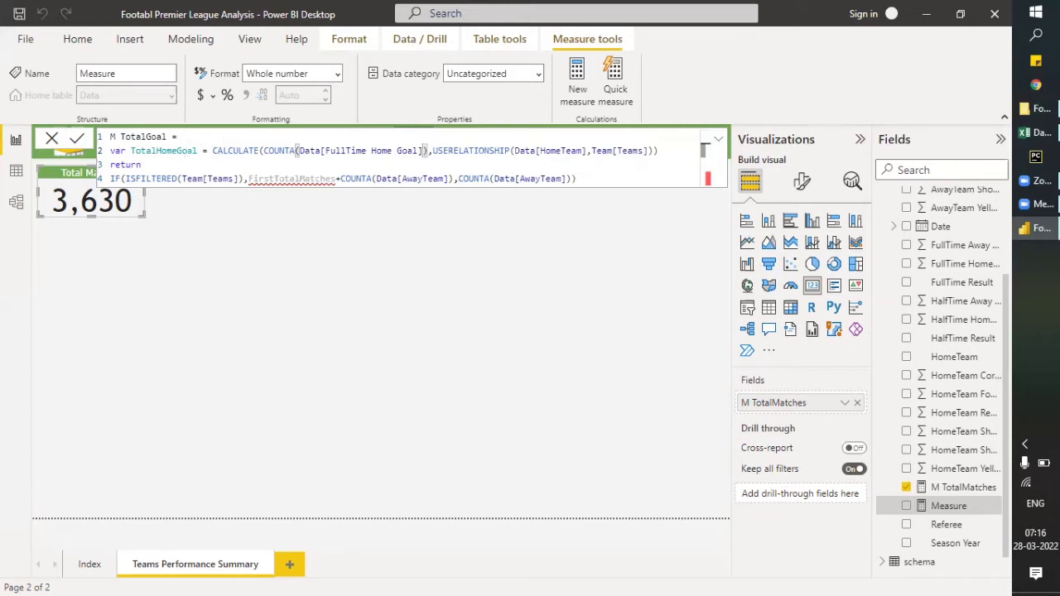
Switch to the Data.xlsx workbook in Excel and close the Document Recovery pane.
left_click(1042, 133)
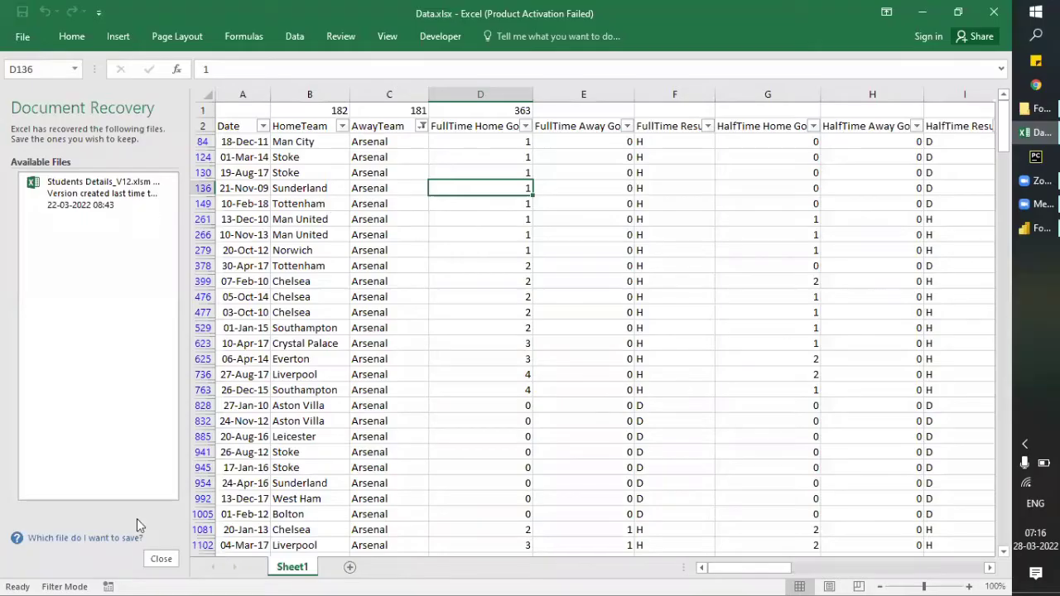
left_click(161, 559)
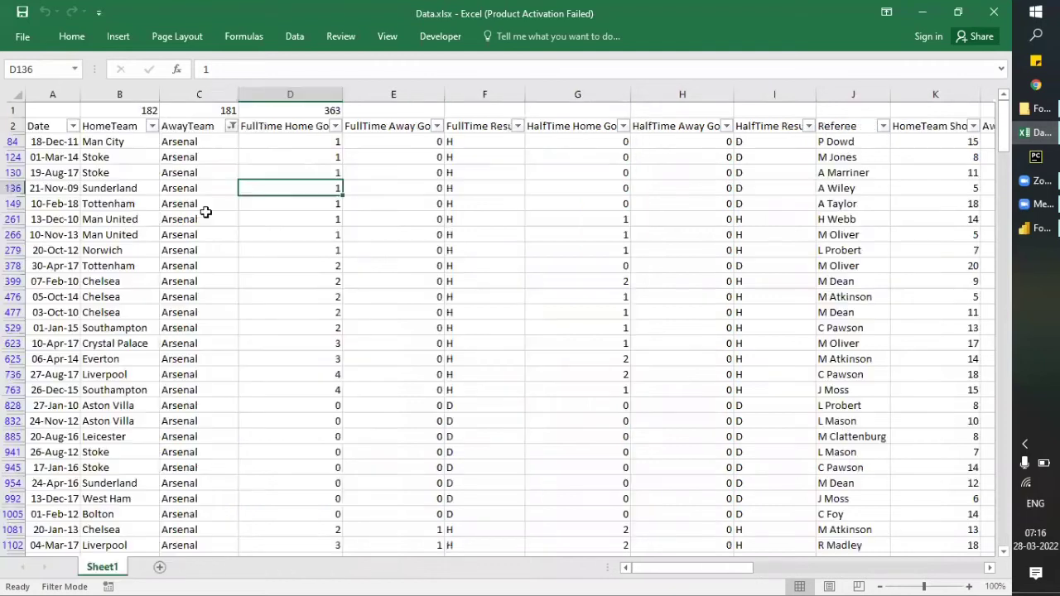
Remove the filters from the data table and select the entire FullTime Home Goal and FullTime Away Goal columns.
left_click(191, 125)
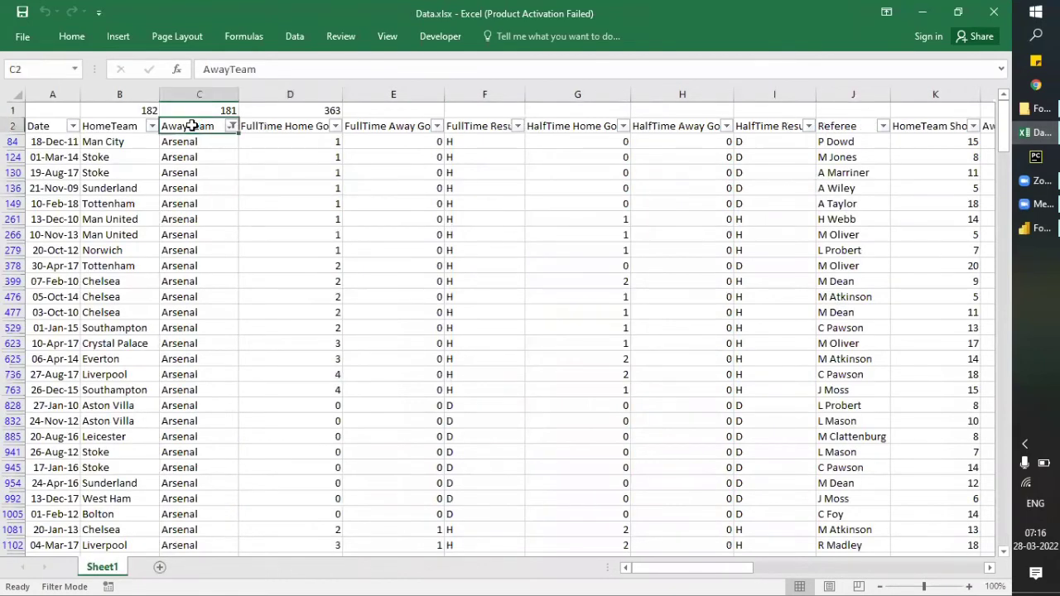
key("ctrl+shift+l")
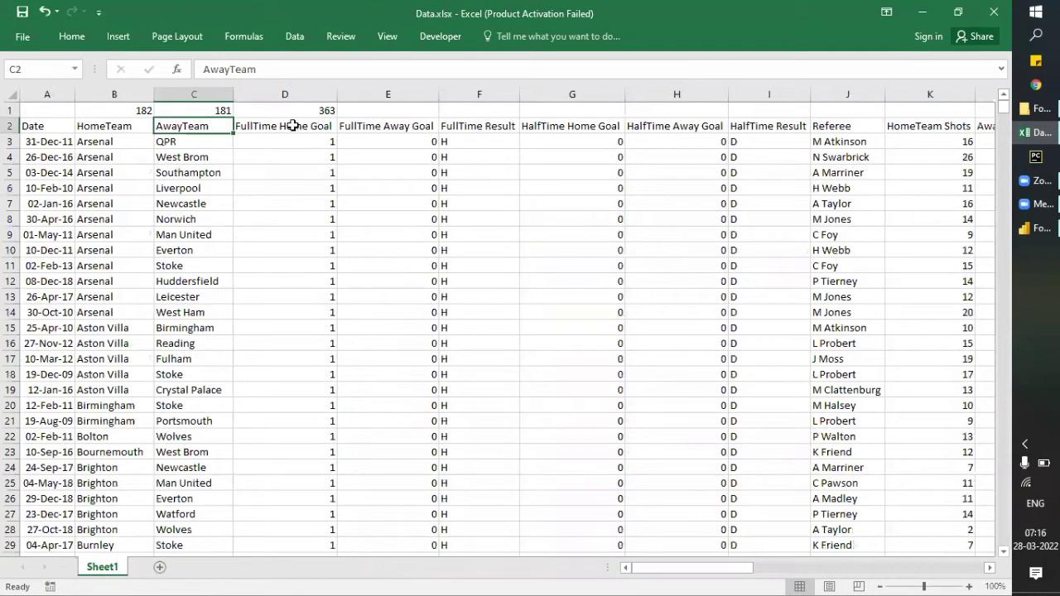
left_click_drag(285, 125, 281, 326)
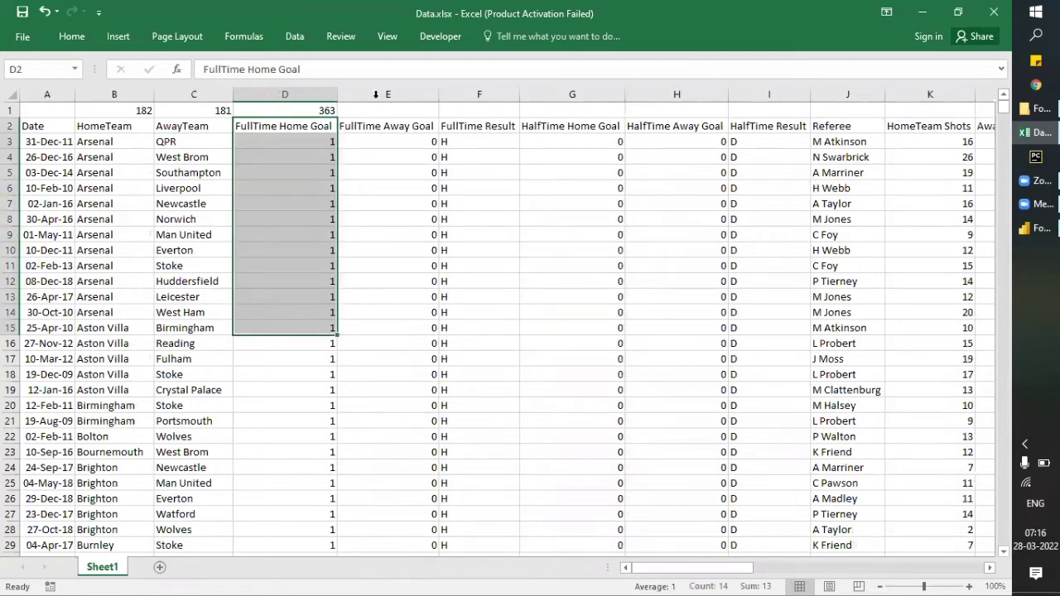
left_click(318, 96)
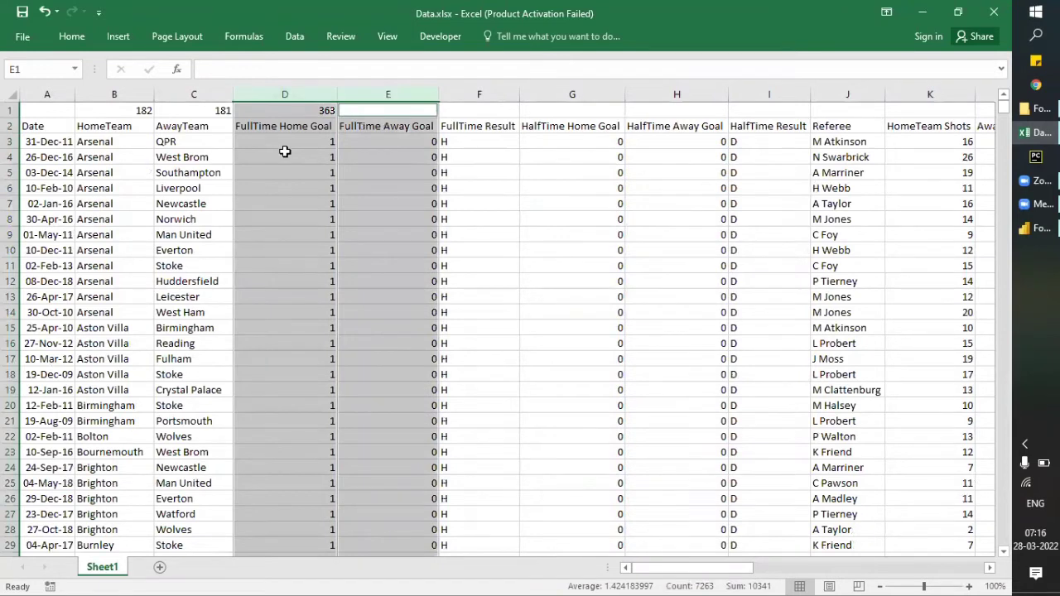
Switch back to the Power BI report and review the FullTime Home Goal reference in the TotalHomeGoal variable.
key("alt+Tab")
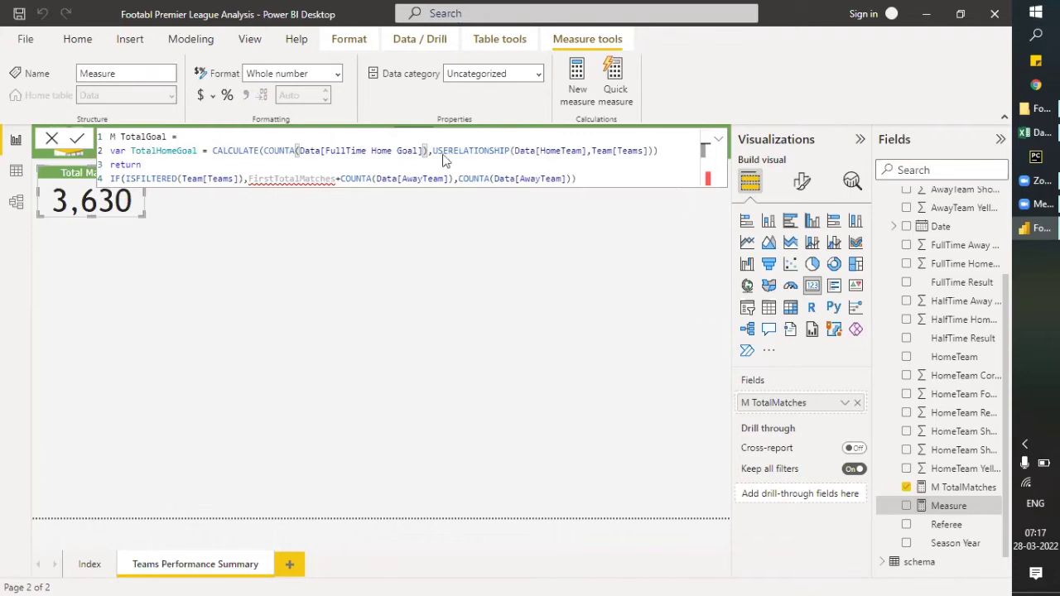
left_click(329, 150)
left_click(533, 150, "shift")
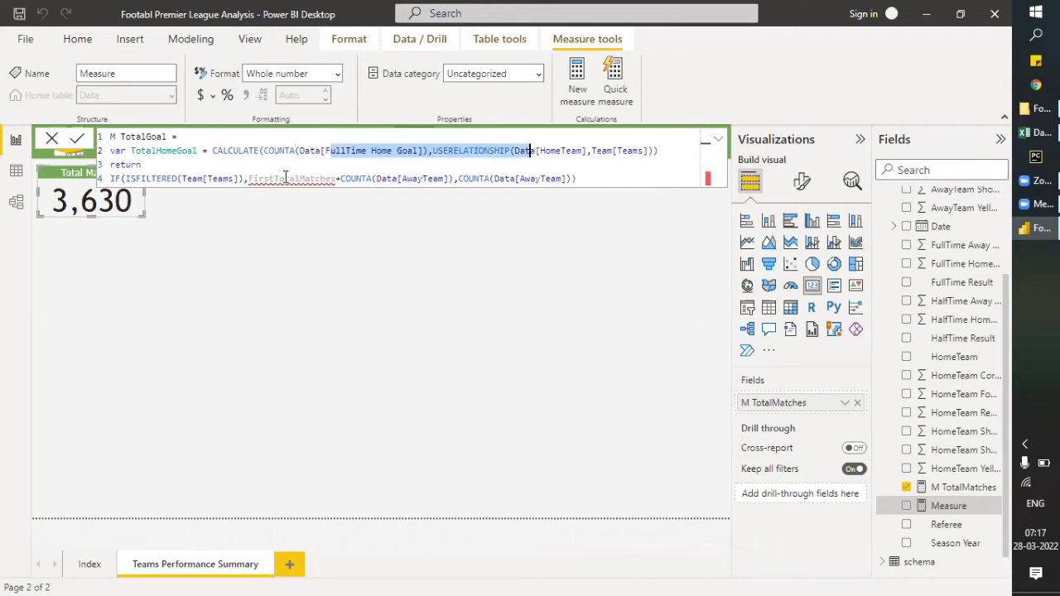
left_click(391, 151)
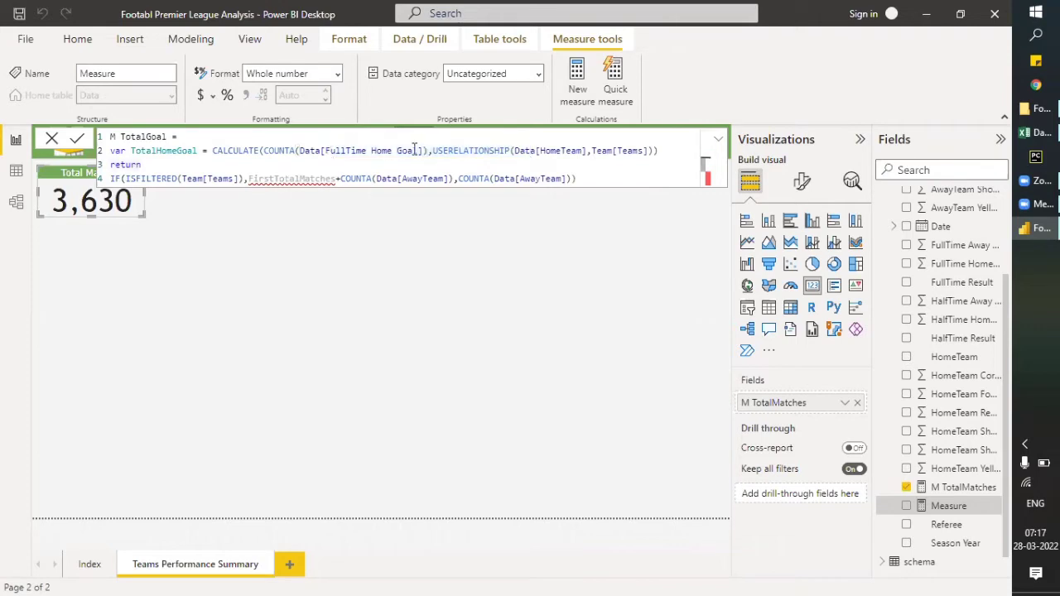
left_click_drag(412, 151, 329, 151)
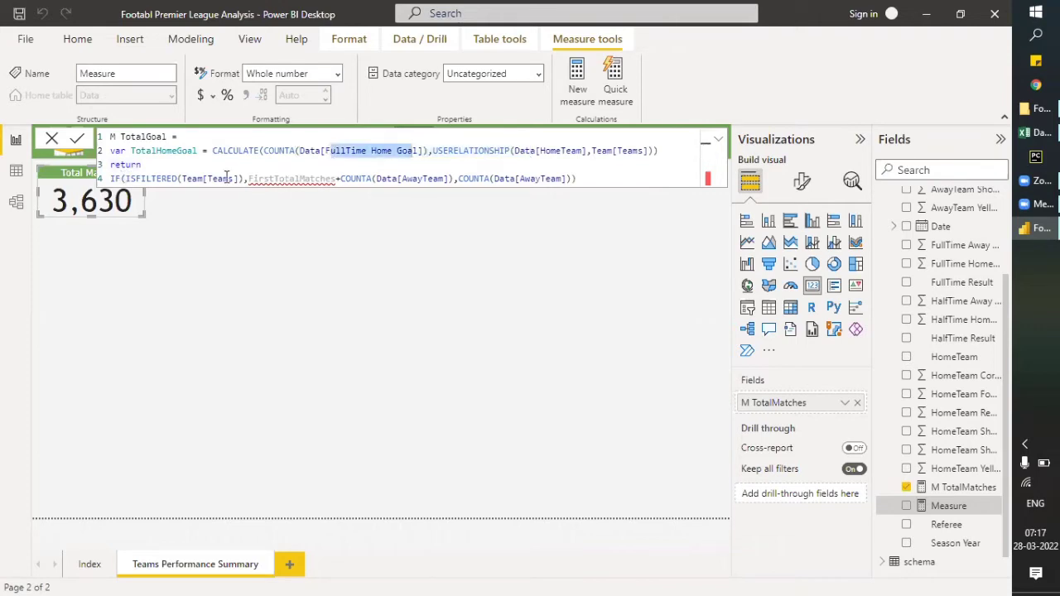
Replace FirstTotalMatches in the IF expression of the M TotalGoal formula with TotalHomeGoal.
left_click(274, 178)
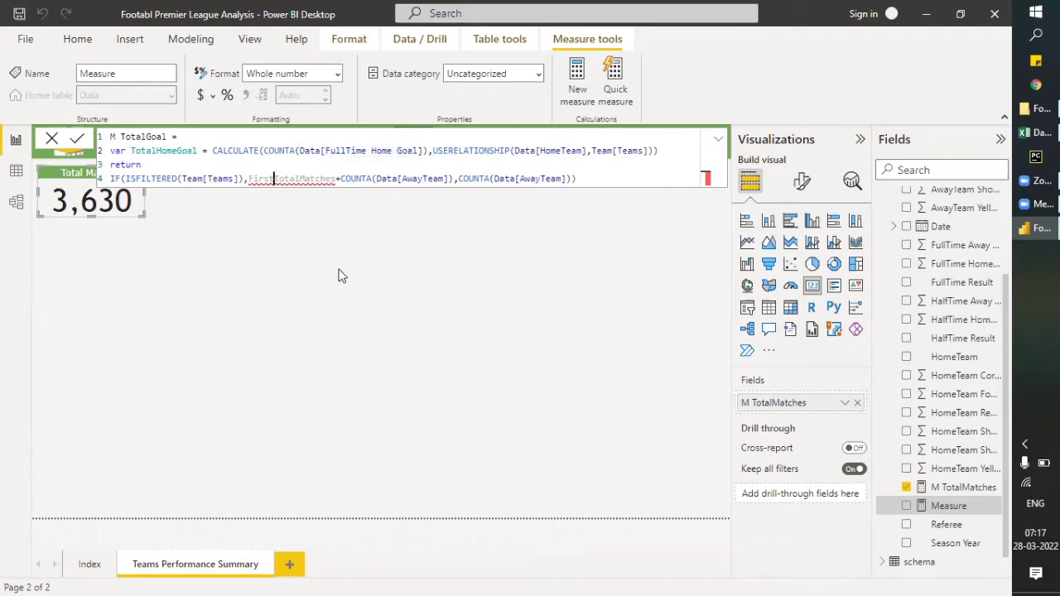
key("ctrl+d")
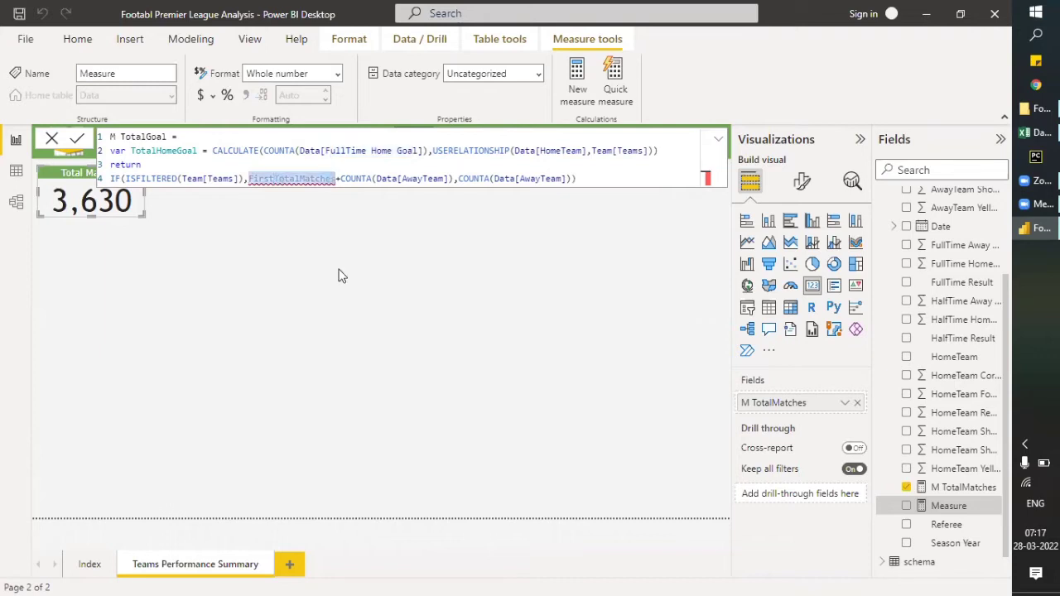
type("total")
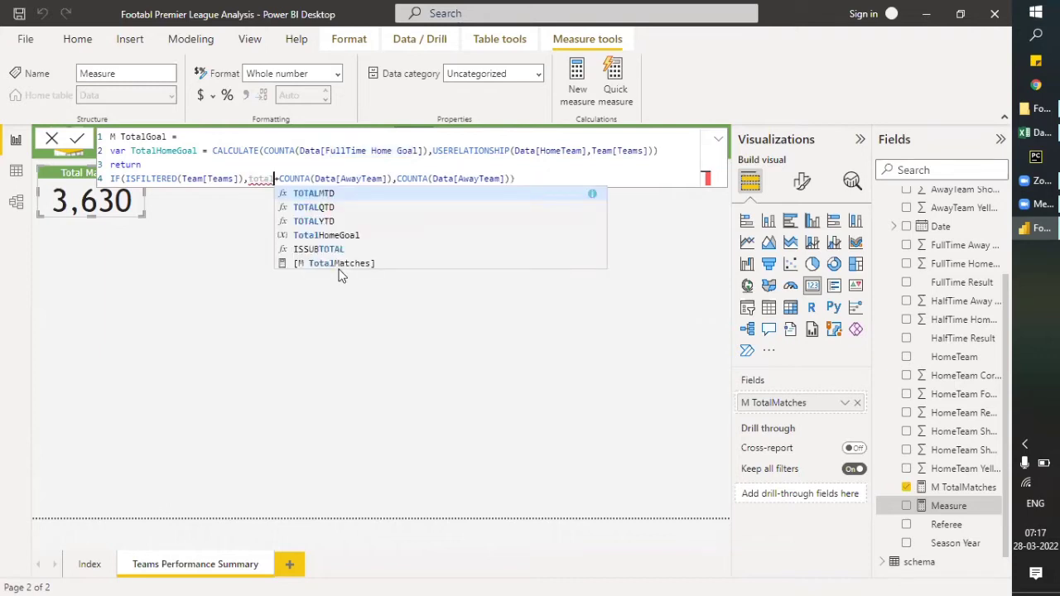
type("Home")
key("Tab")
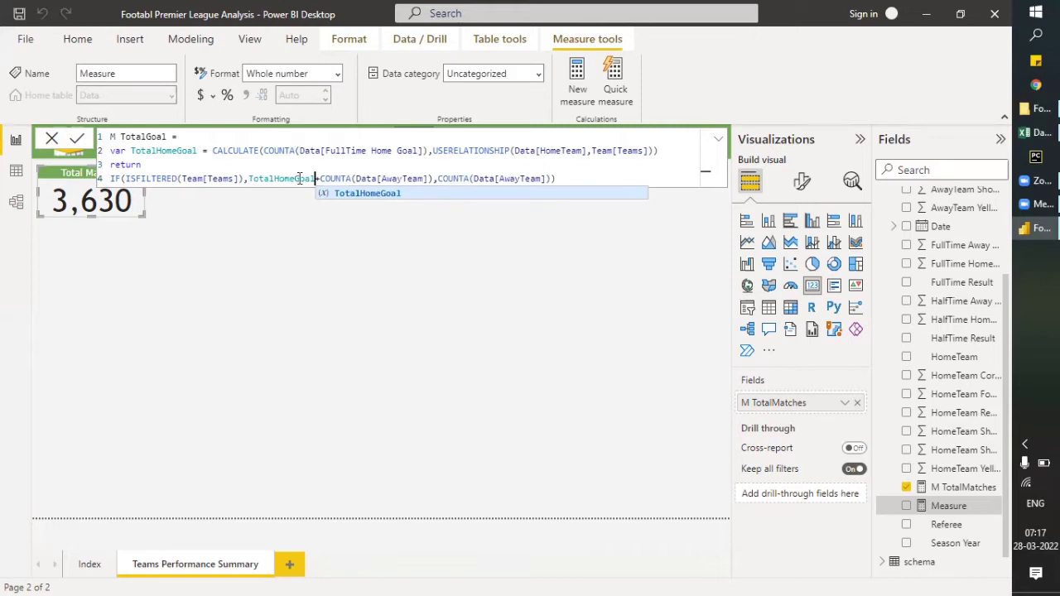
Replace the column counted after TotalHomeGoal in the IF expression with Data[FullTime Away Goal].
left_click(383, 179)
key("Delete")
key("Delete")
key("Delete")
key("Delete")
key("Delete")
key("Delete")
key("Delete")
type("Ful")
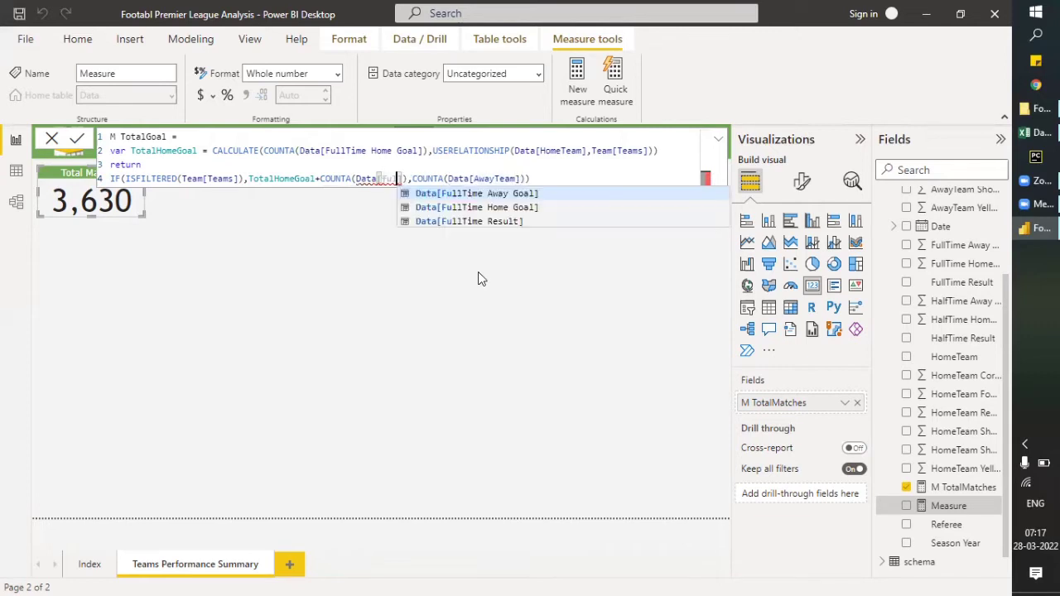
type("ltime")
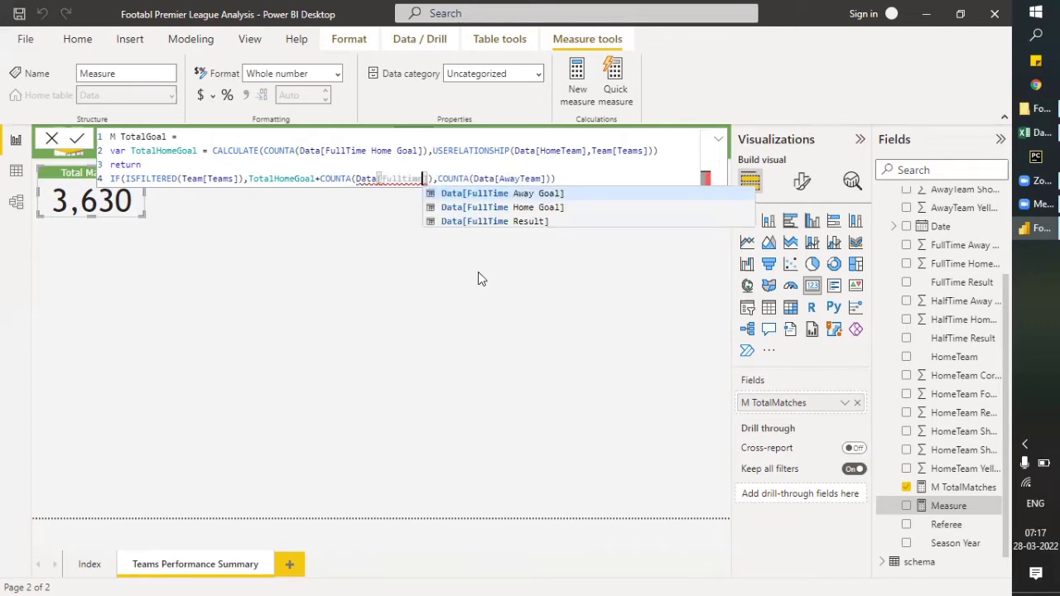
key("Tab")
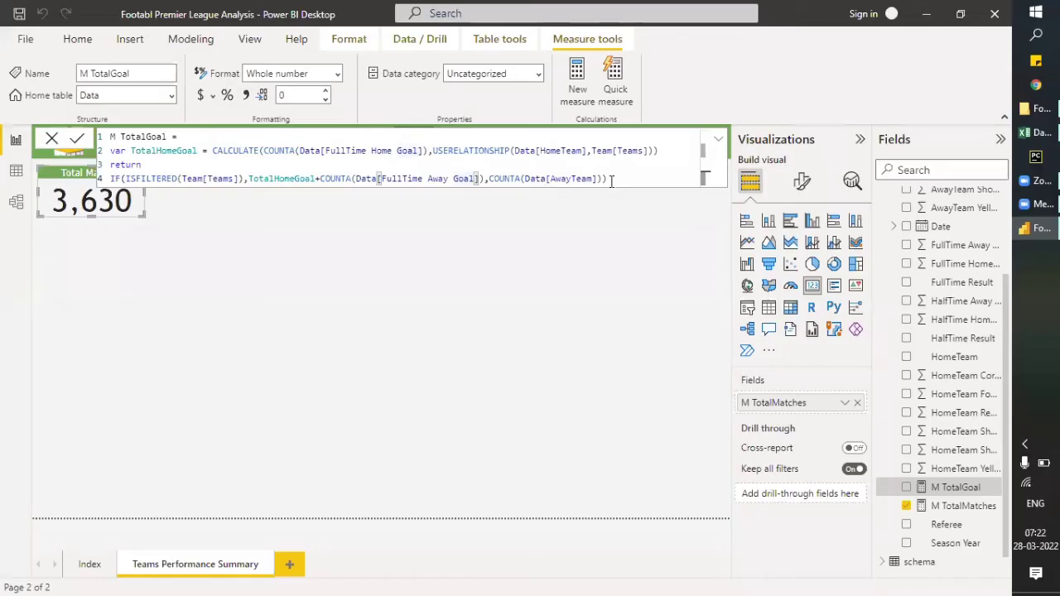
left_click(480, 178)
type(")")
Change the COUNTA around Data[AwayTeam] in the IF expression to sum, and check the goal columns in the Excel workbook.
left_click_drag(488, 178, 519, 178)
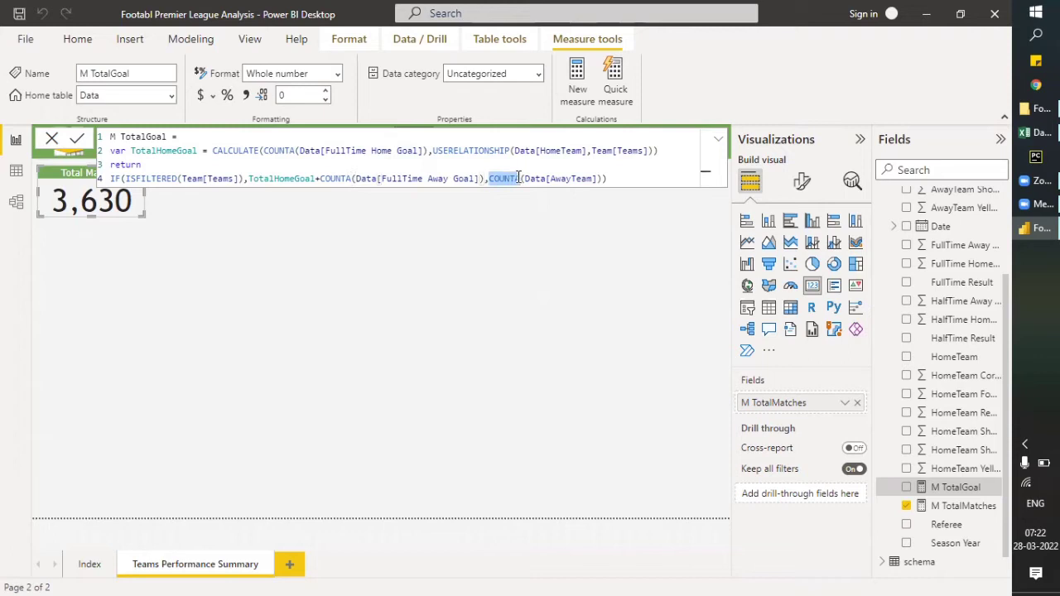
type("sum")
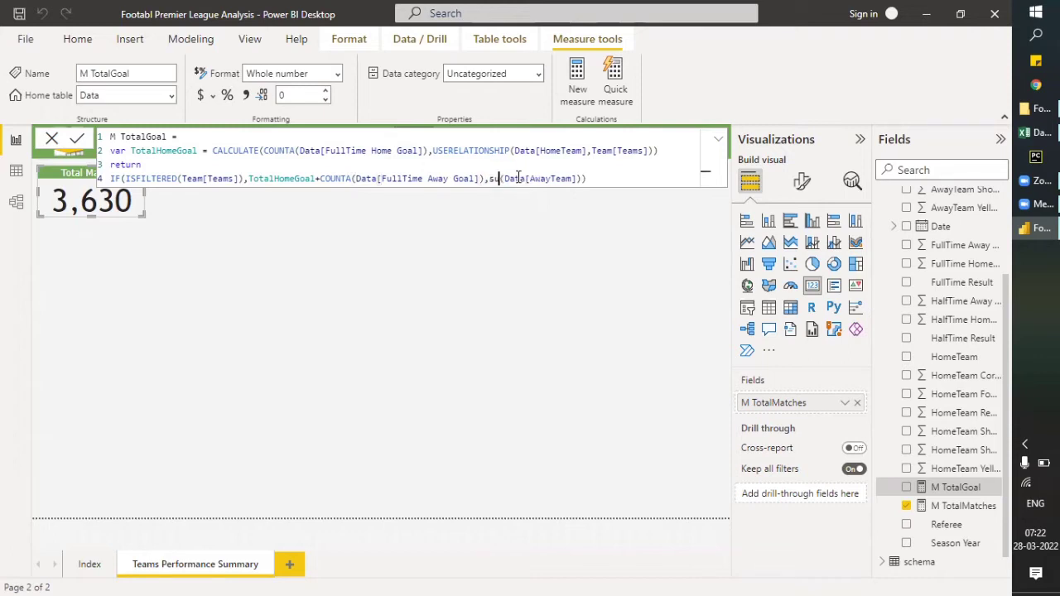
left_click(1036, 133)
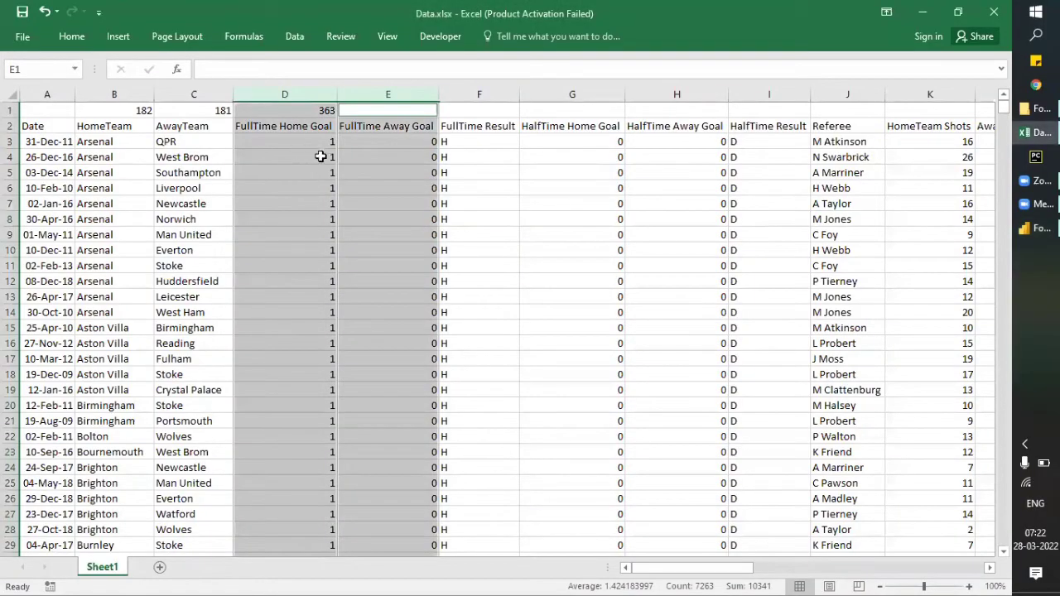
left_click(1031, 227)
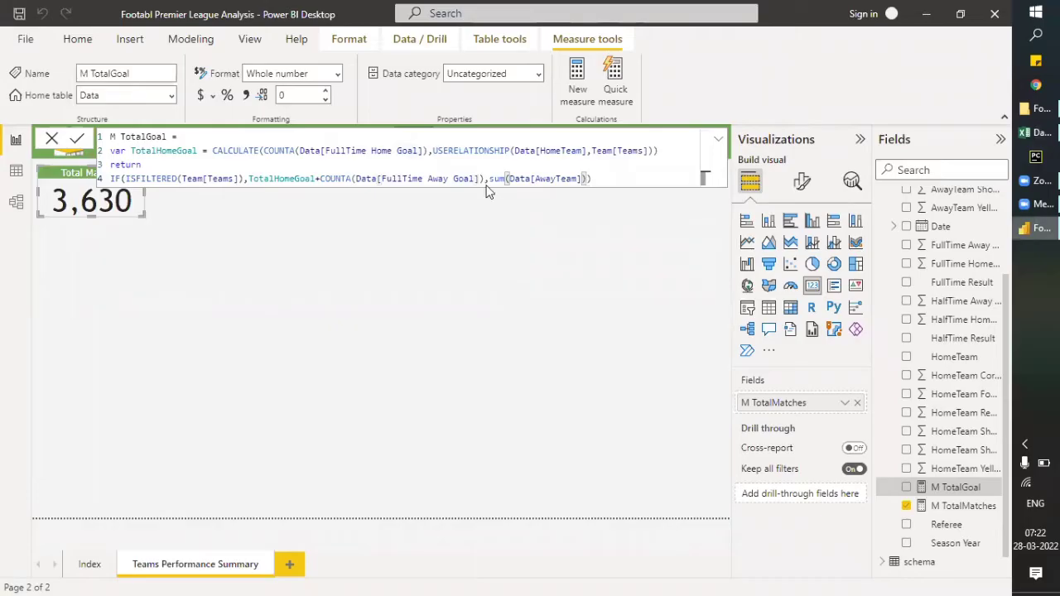
Change the COUNTA around Data[FullTime Away Goal] in the IF expression to SUM.
left_click(354, 178)
key("BackSpace")
key("BackSpace")
key("BackSpace")
key("BackSpace")
key("BackSpace")
key("BackSpace")
type("sum")
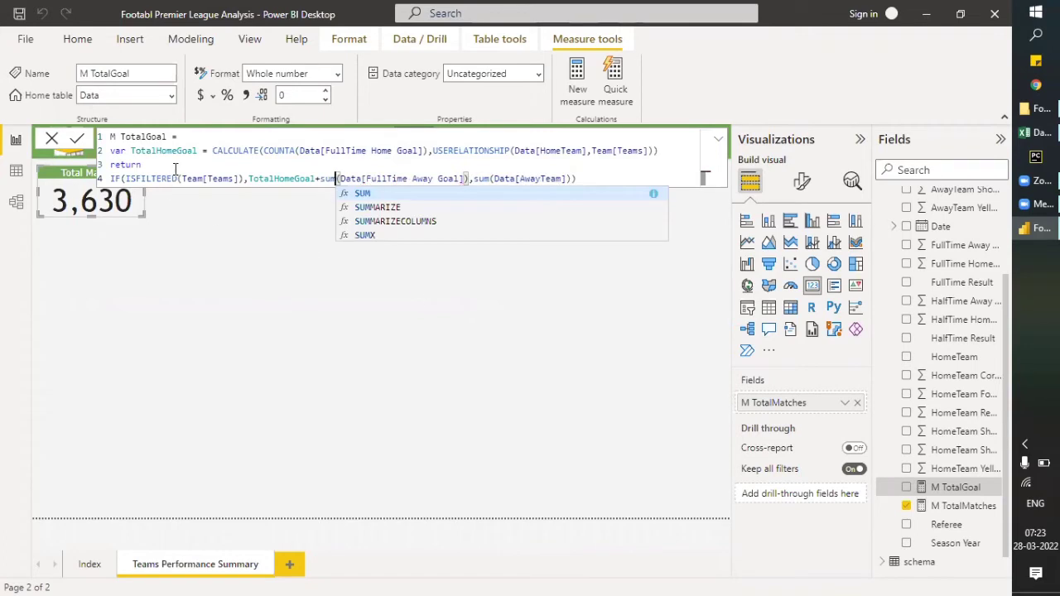
key("Tab")
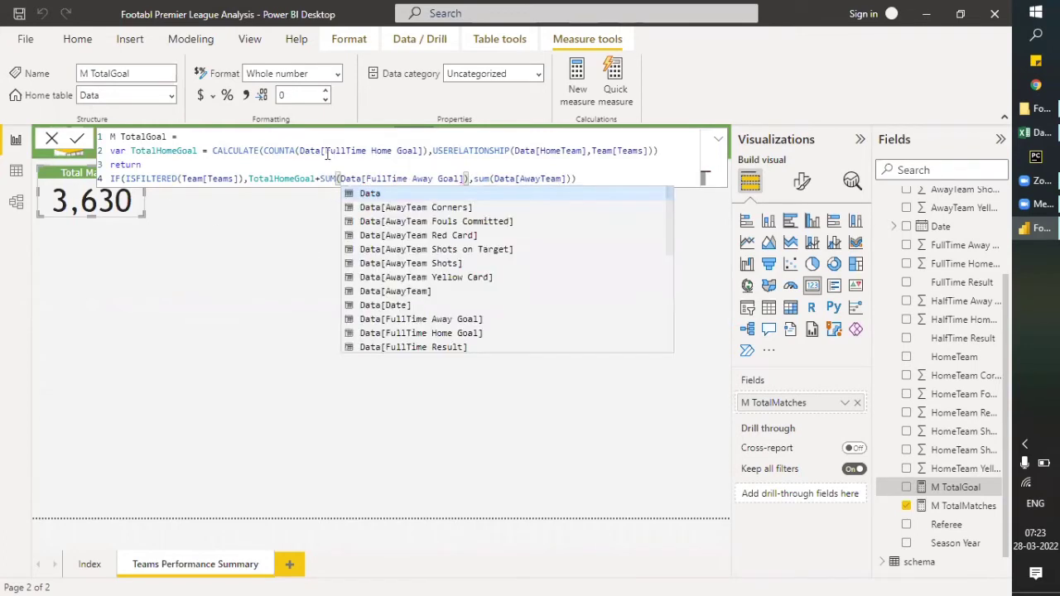
Change the COUNTA around Data[FullTime Home Goal] in the TotalHomeGoal variable to sum and leave the formula editor.
left_click(297, 150)
key("Escape")
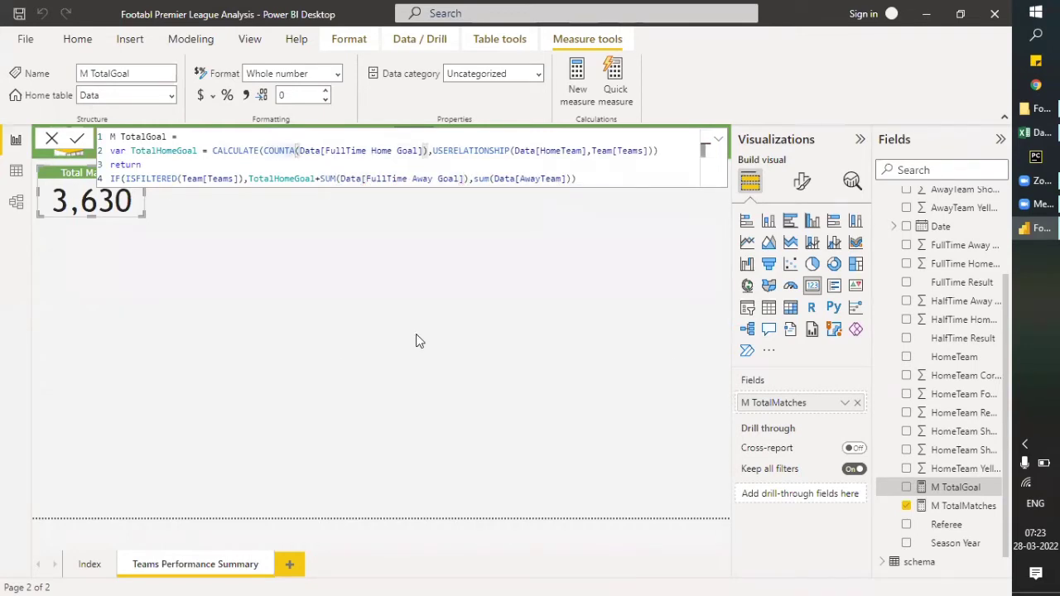
key("BackSpace")
key("BackSpace")
key("BackSpace")
key("BackSpace")
key("BackSpace")
key("BackSpace")
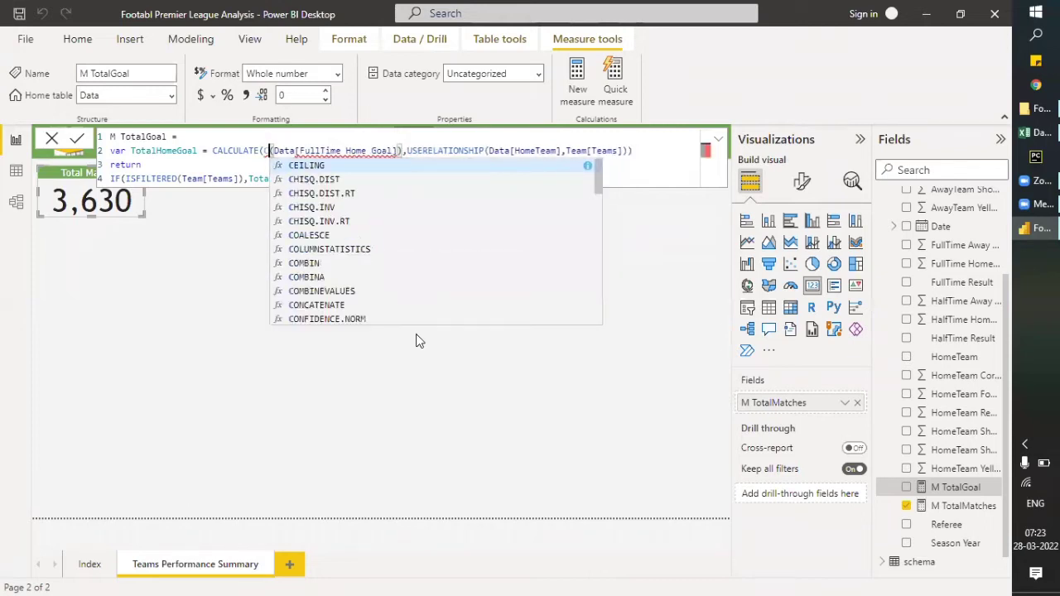
type("sum")
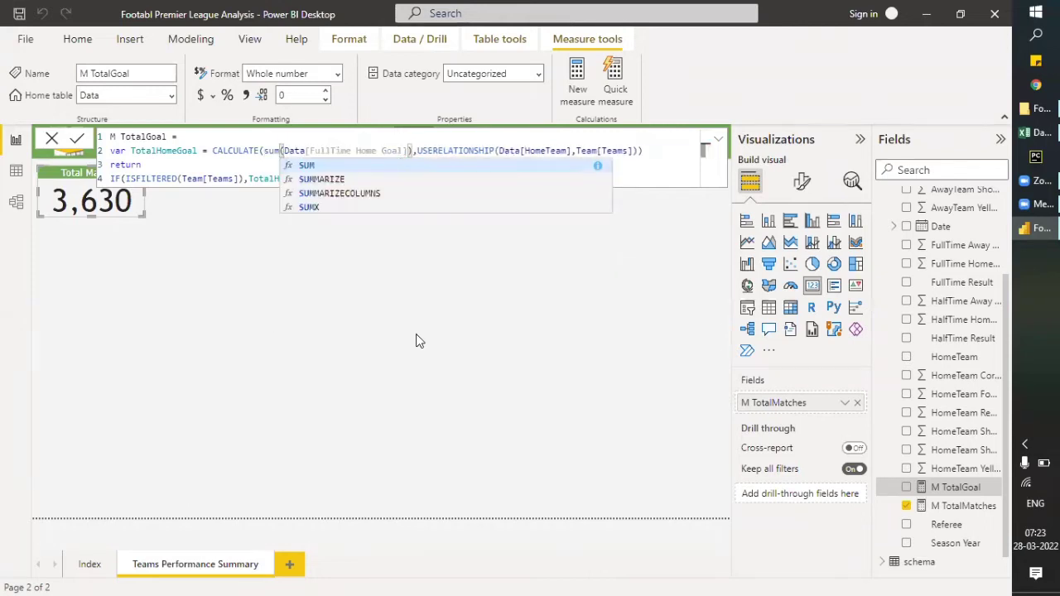
left_click(650, 167)
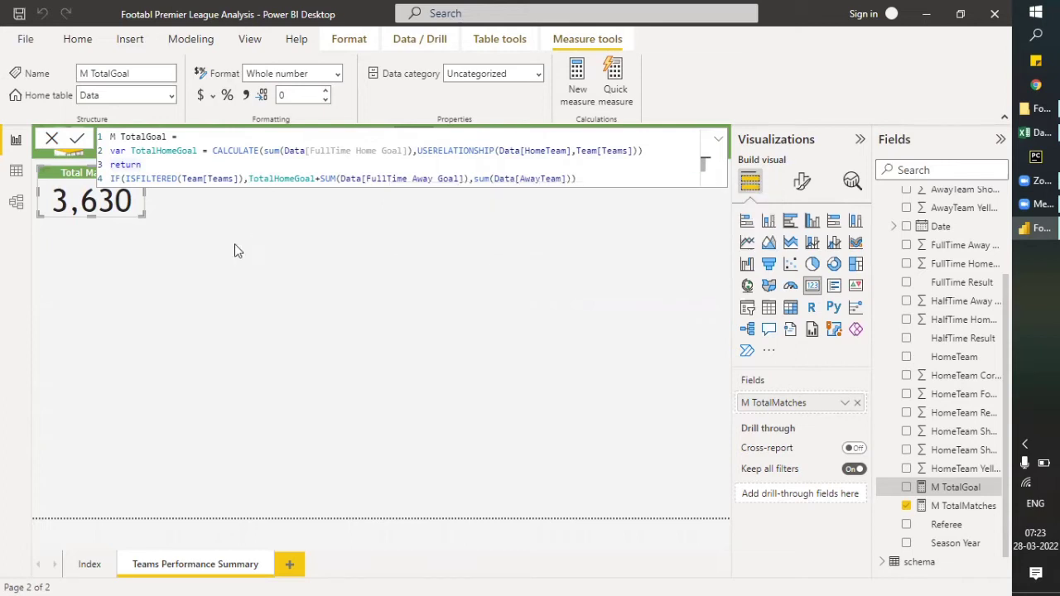
left_click(184, 252)
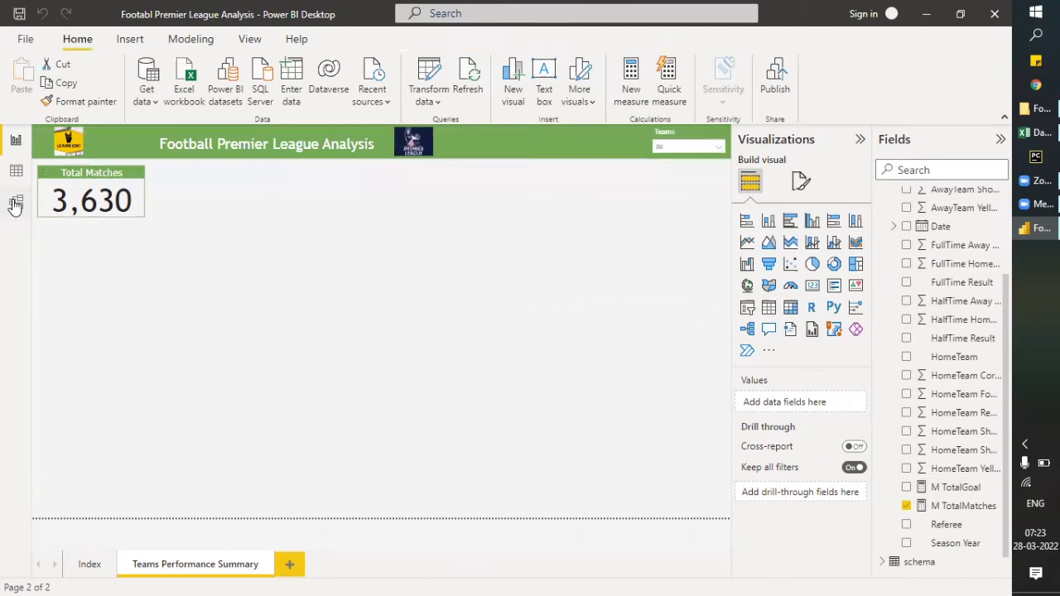
Open the model view and examine the relationships between the Data and Team tables, including which columns they connect.
left_click(15, 203)
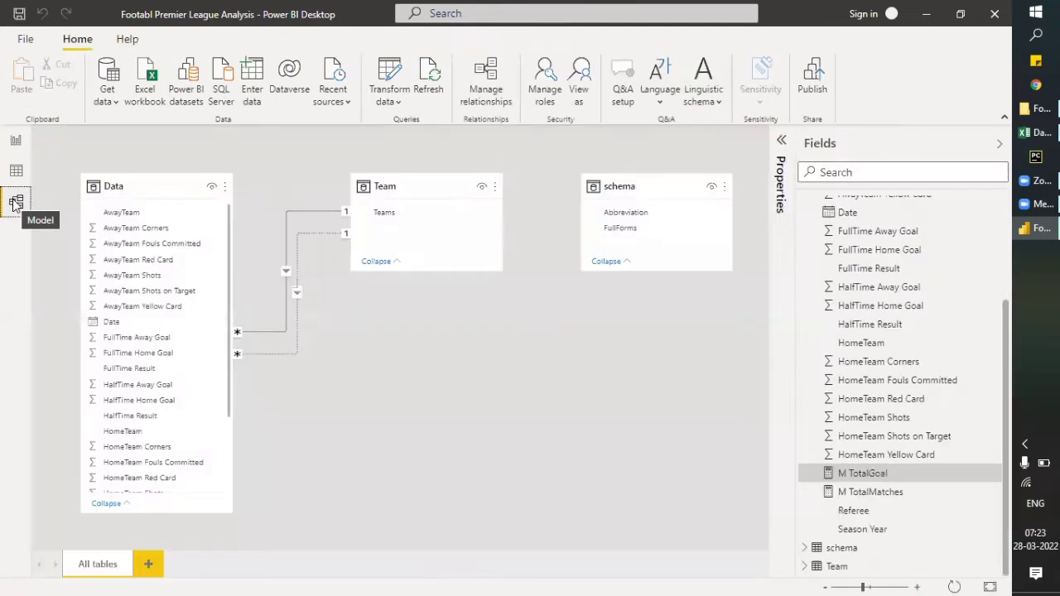
left_click(914, 577)
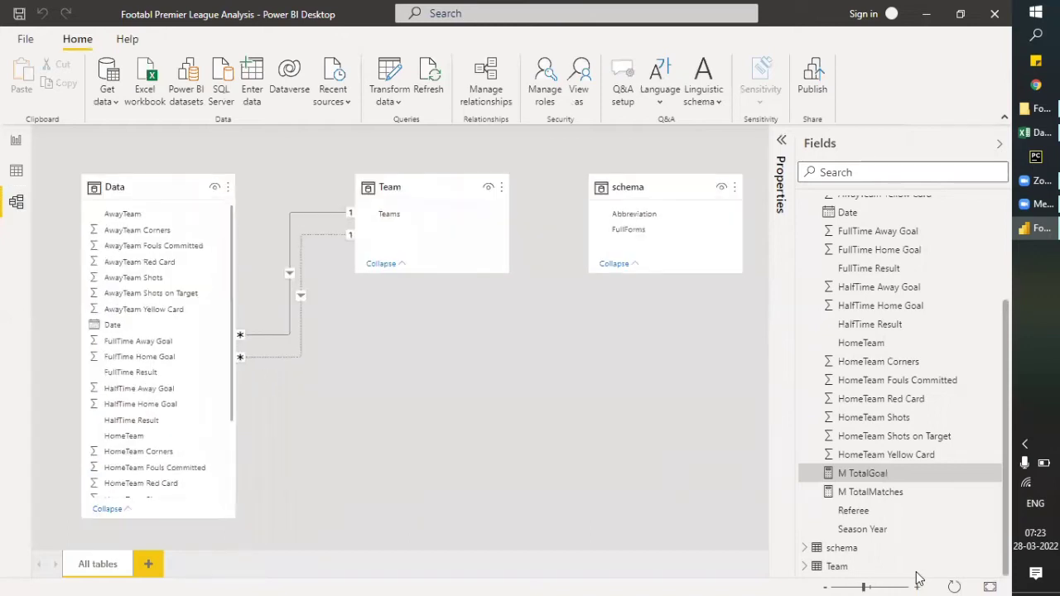
left_click(916, 577)
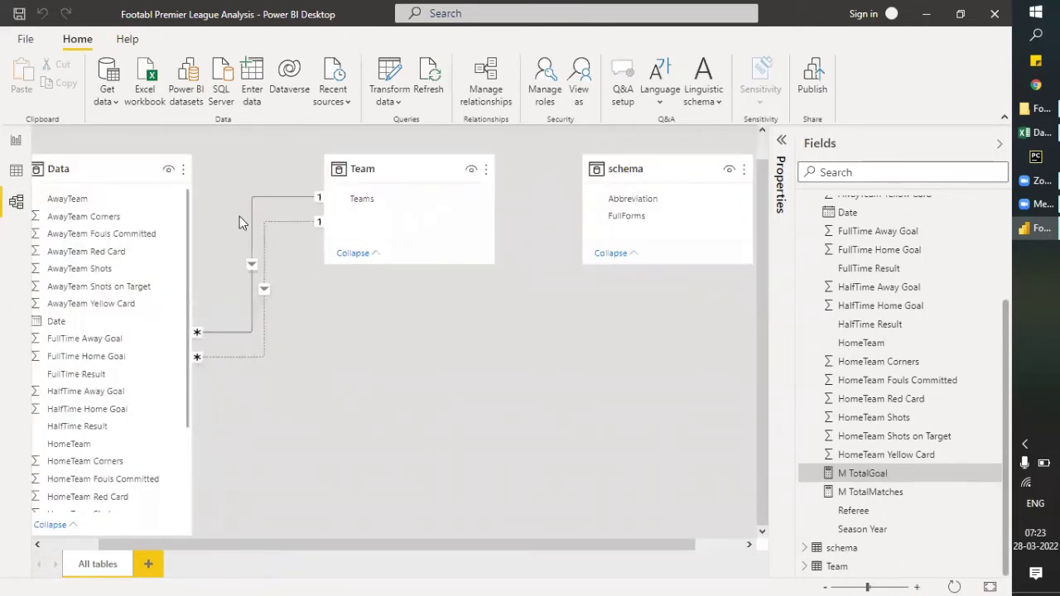
left_click(386, 163)
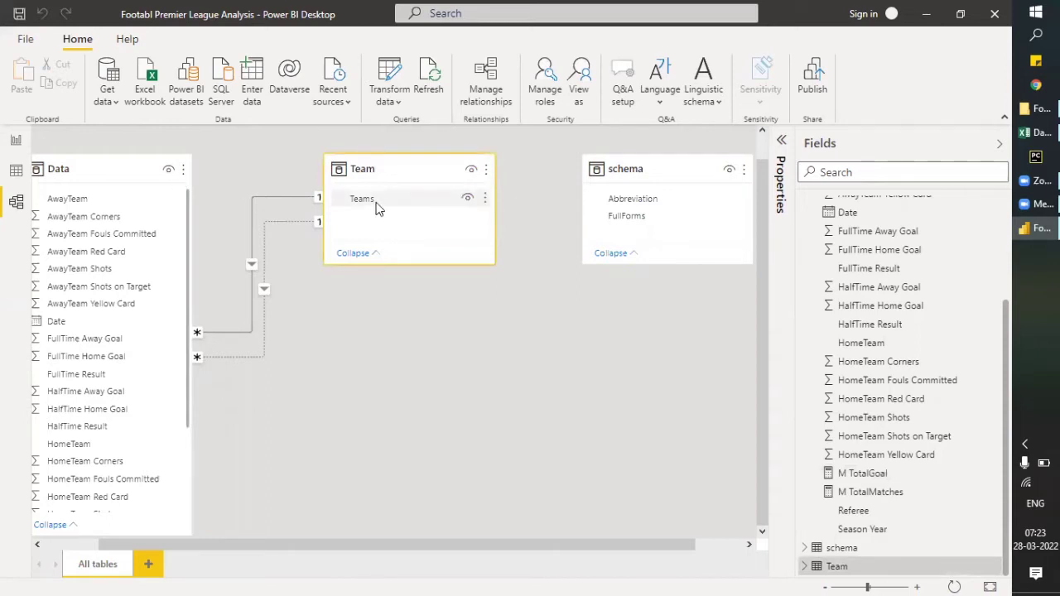
left_click(89, 170)
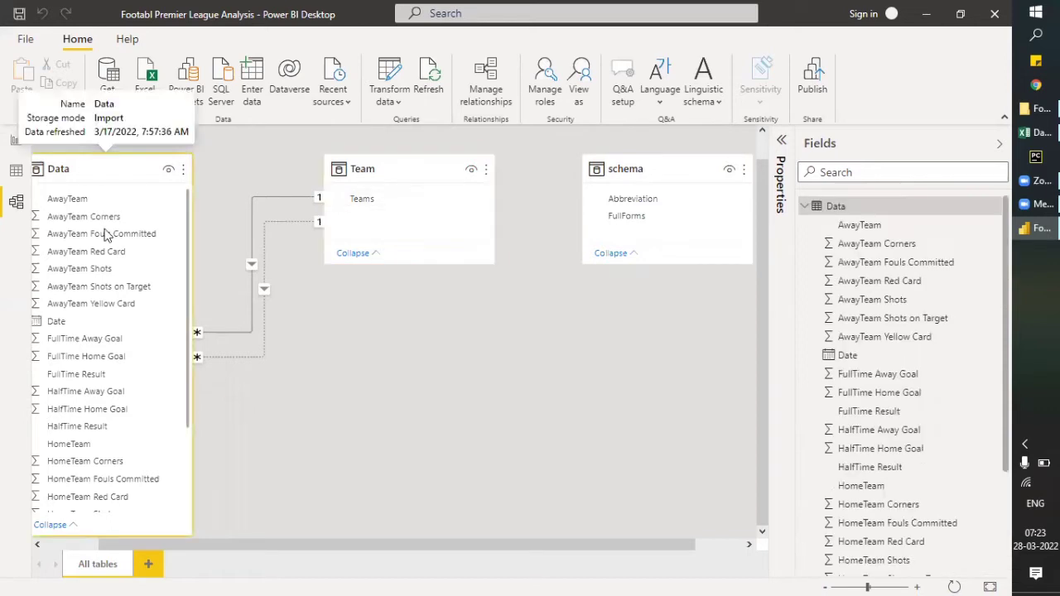
left_click(71, 547)
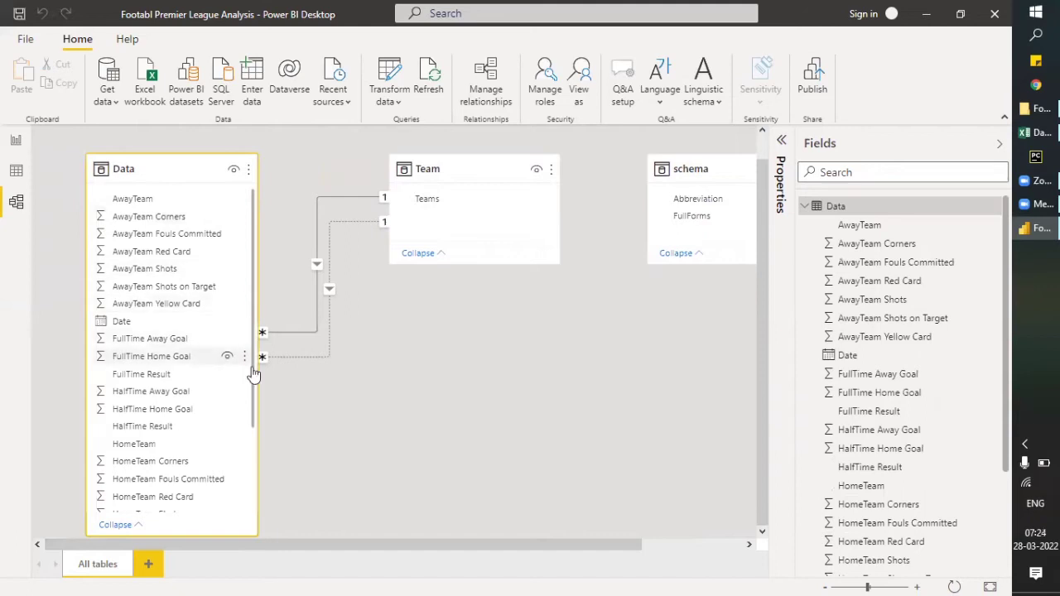
left_click(333, 197)
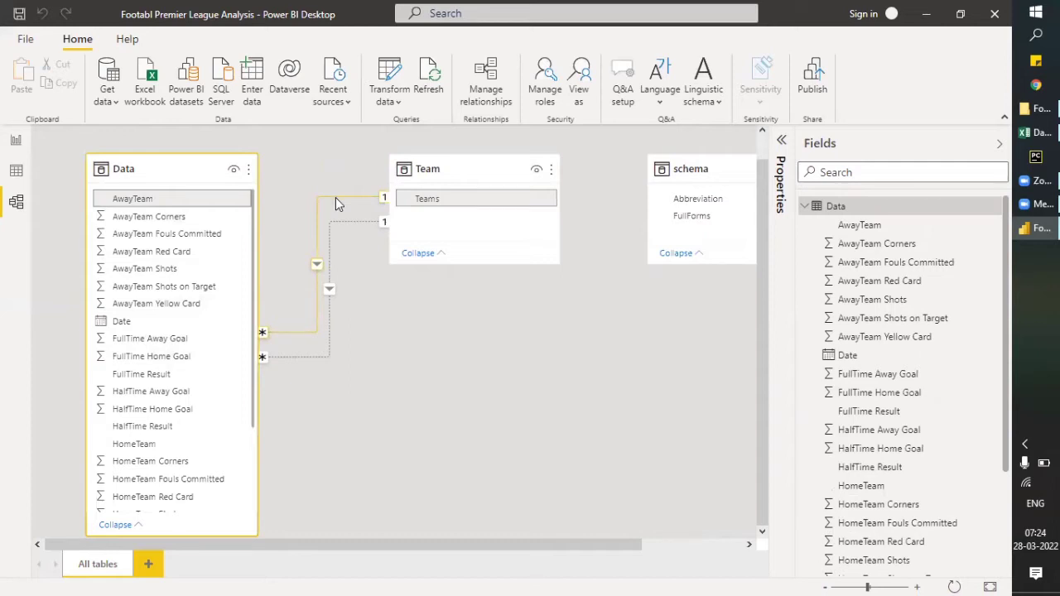
left_click(402, 200)
left_click(330, 312)
double_click(315, 224)
Switch to the Data.xlsx workbook in Excel and turn on filters for the header row in row 2.
left_click(1024, 134)
left_click(124, 198)
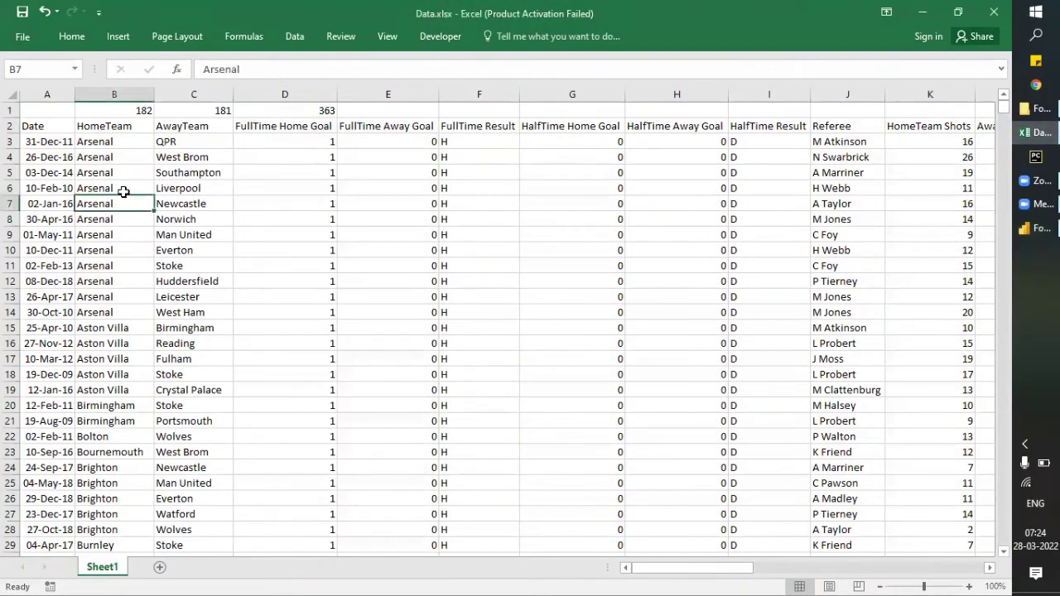
left_click_drag(131, 111, 351, 108)
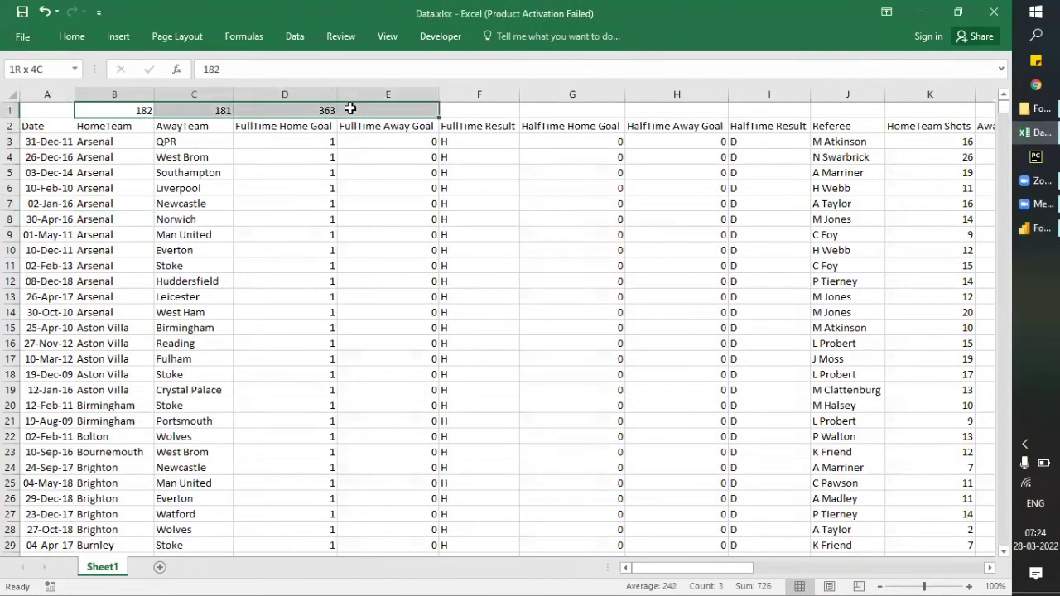
left_click(86, 126)
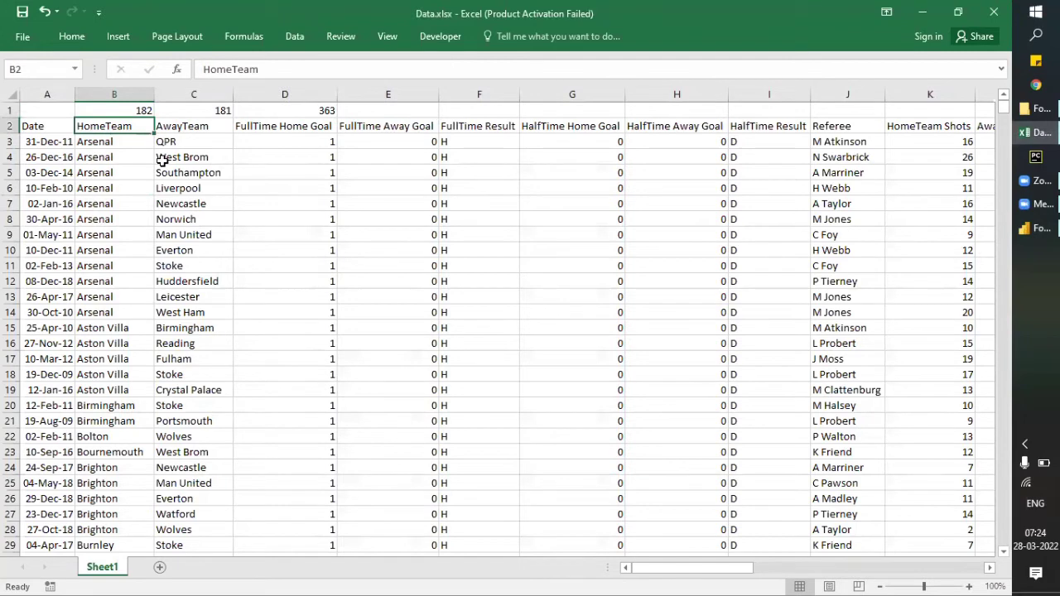
key("ctrl+shift+Right")
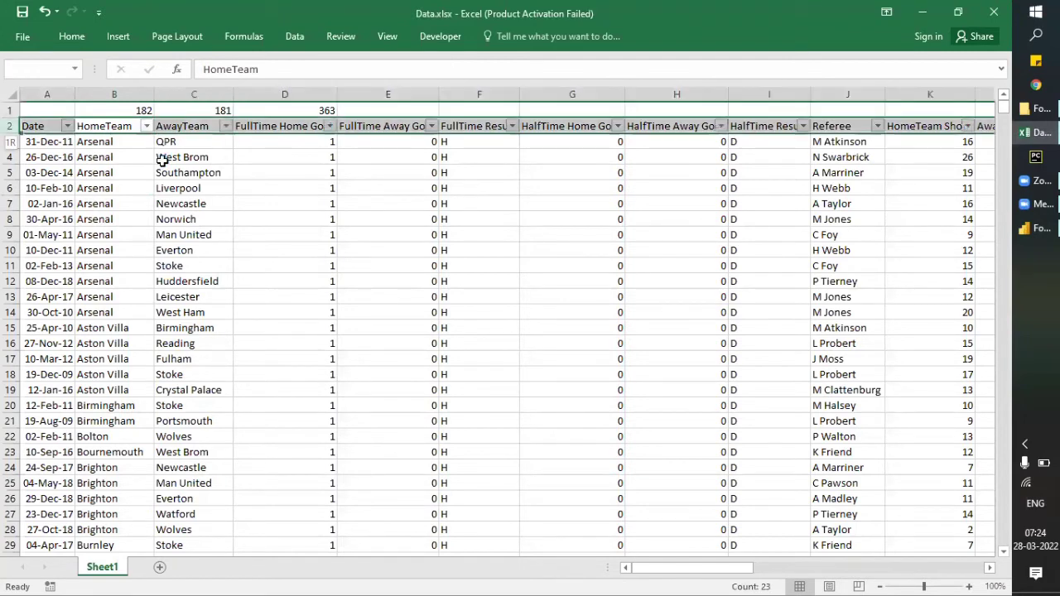
key("ctrl+shift+l")
Examine the HomeTeam, AwayTeam and FullTime Away Goal columns in the workbook, and return to the Power BI report.
key("ctrl+space")
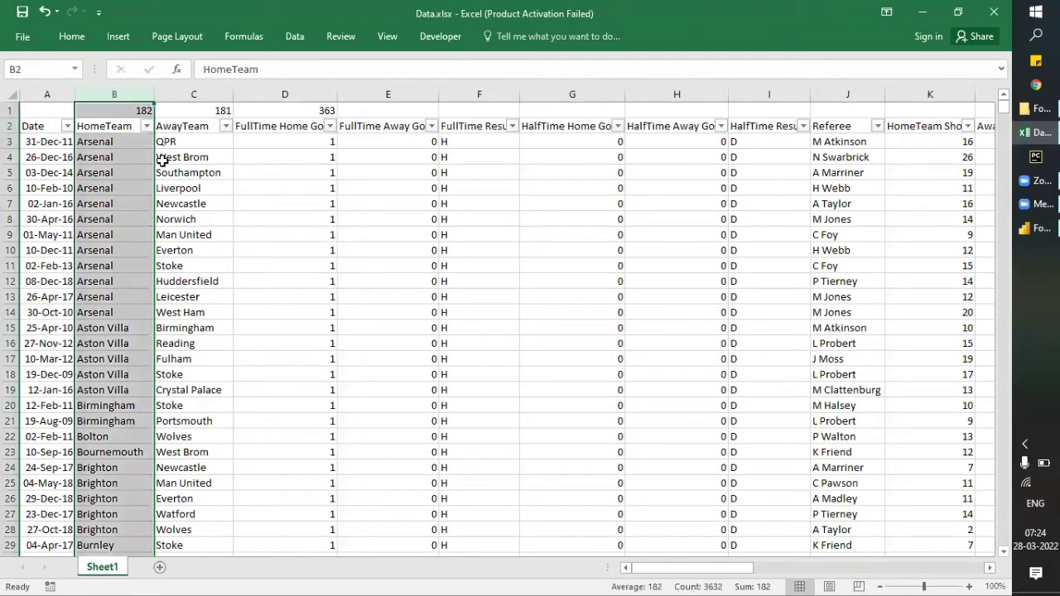
key("Right")
key("ctrl+space")
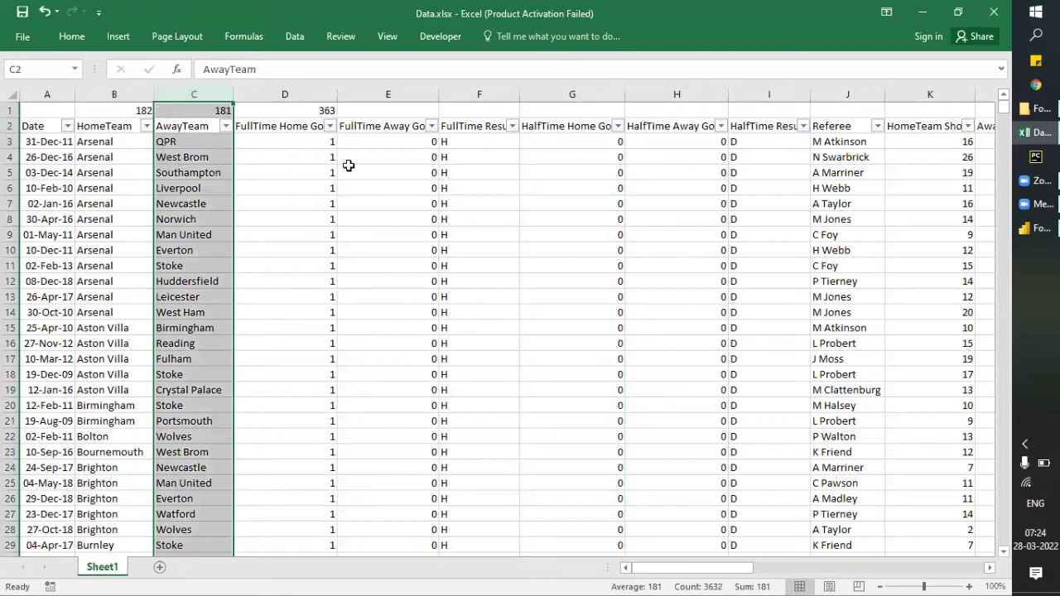
left_click(379, 95)
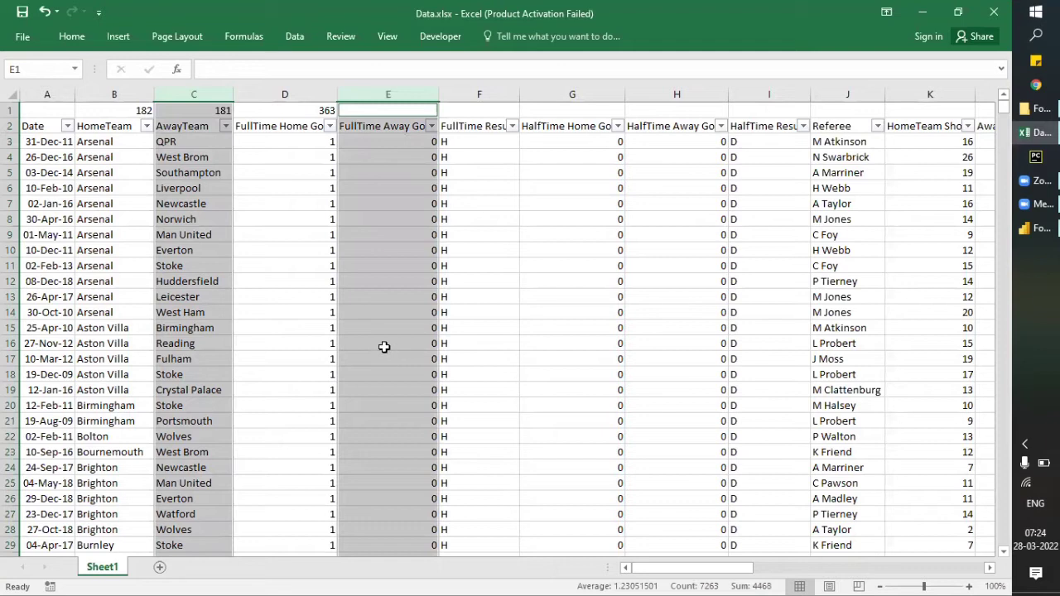
key("alt+Tab")
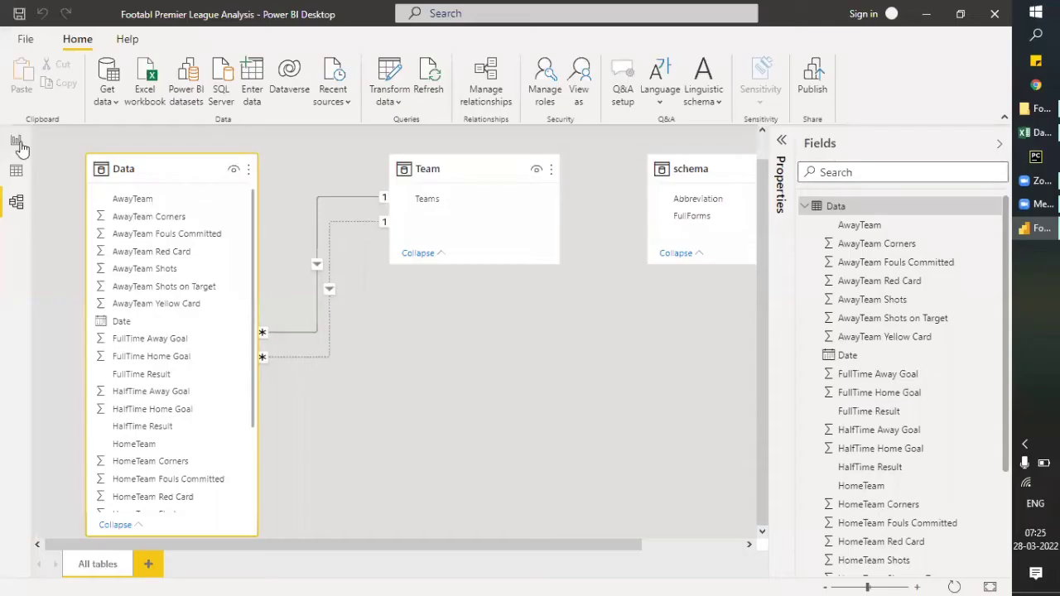
Duplicate the Total Matches card twice on the Teams Performance Summary page and line the copies up in a row with the original.
left_click(17, 142)
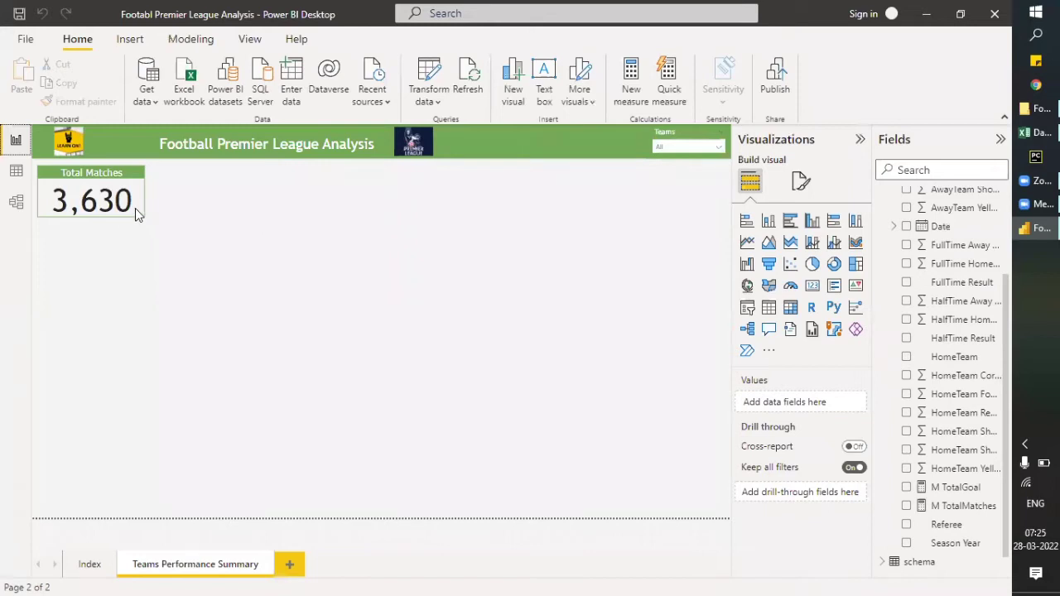
left_click(135, 208)
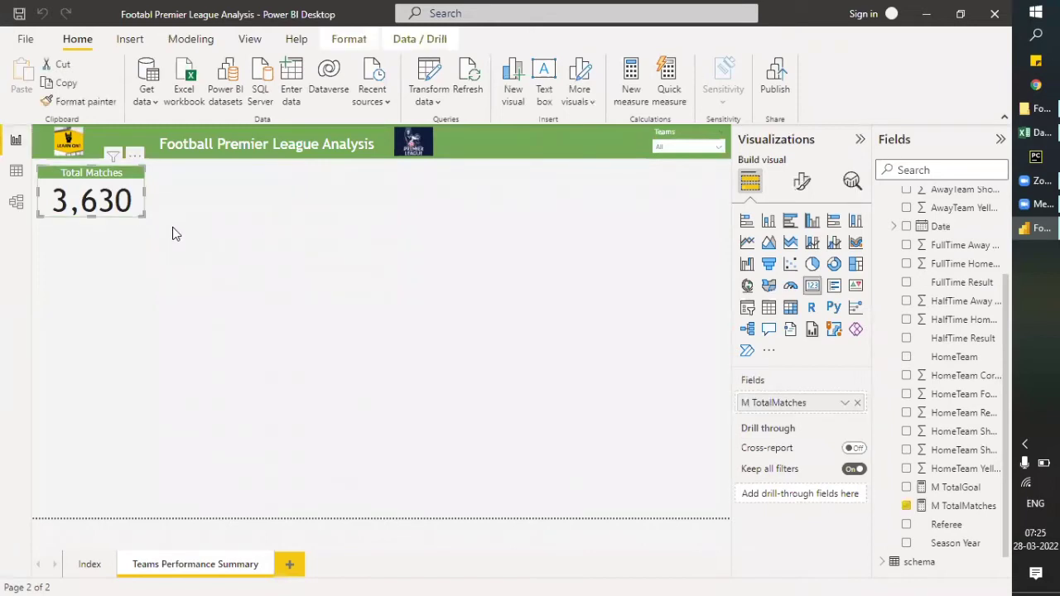
left_click(171, 281)
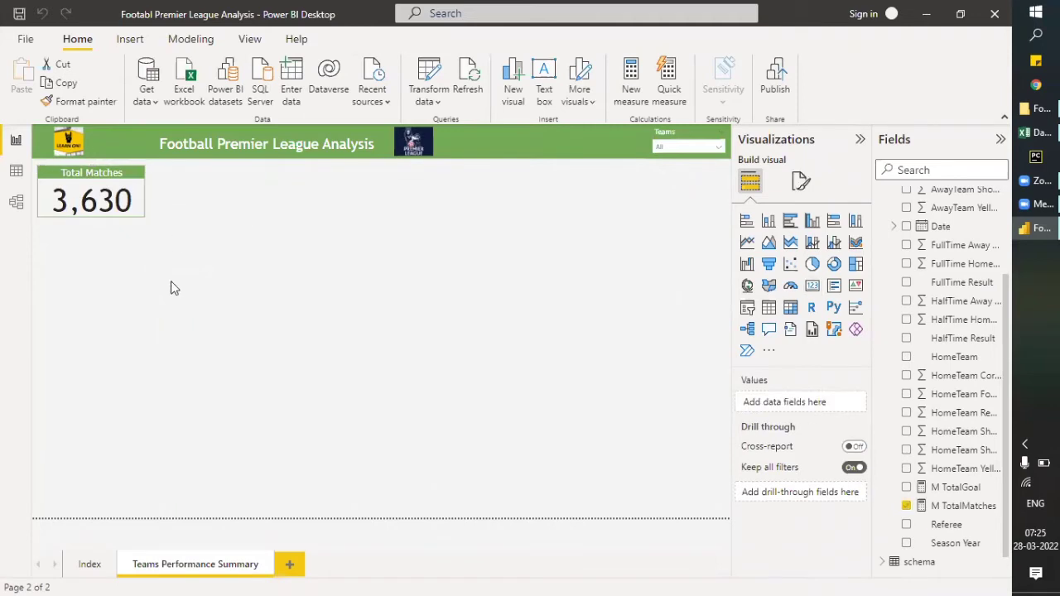
left_click(138, 208)
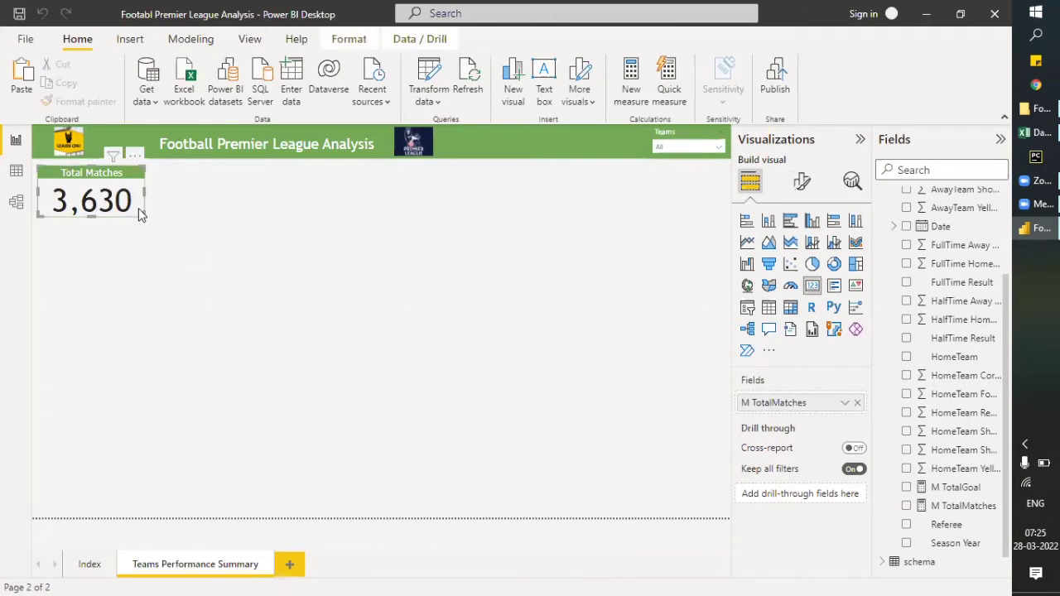
mouse_move(141, 209)
left_mouse_down()
mouse_move(147, 215)
mouse_move(137, 189)
left_mouse_up()
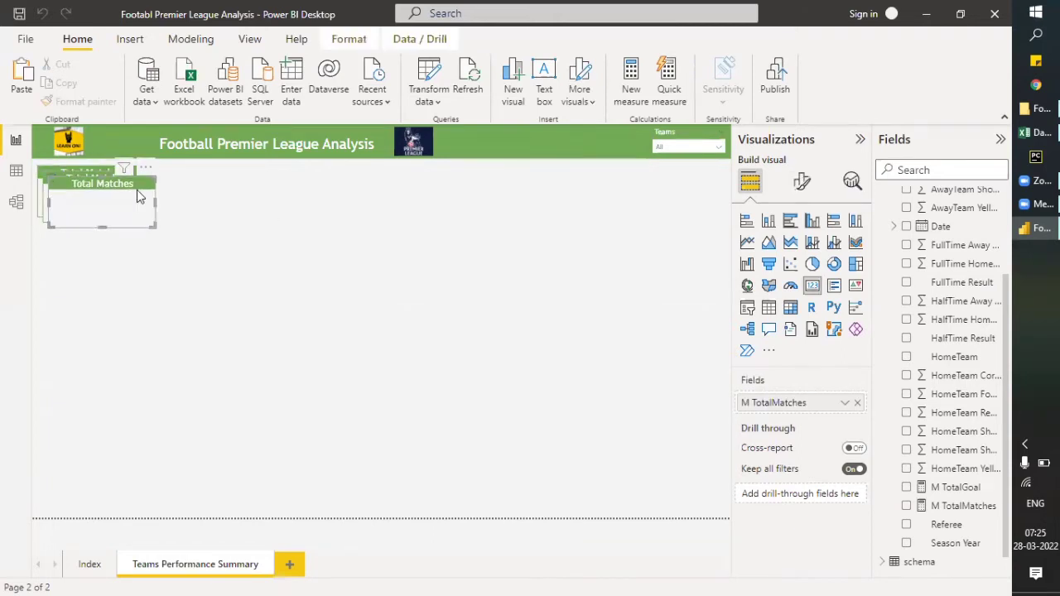
left_click_drag(362, 191, 329, 159)
left_click_drag(352, 203, 353, 202)
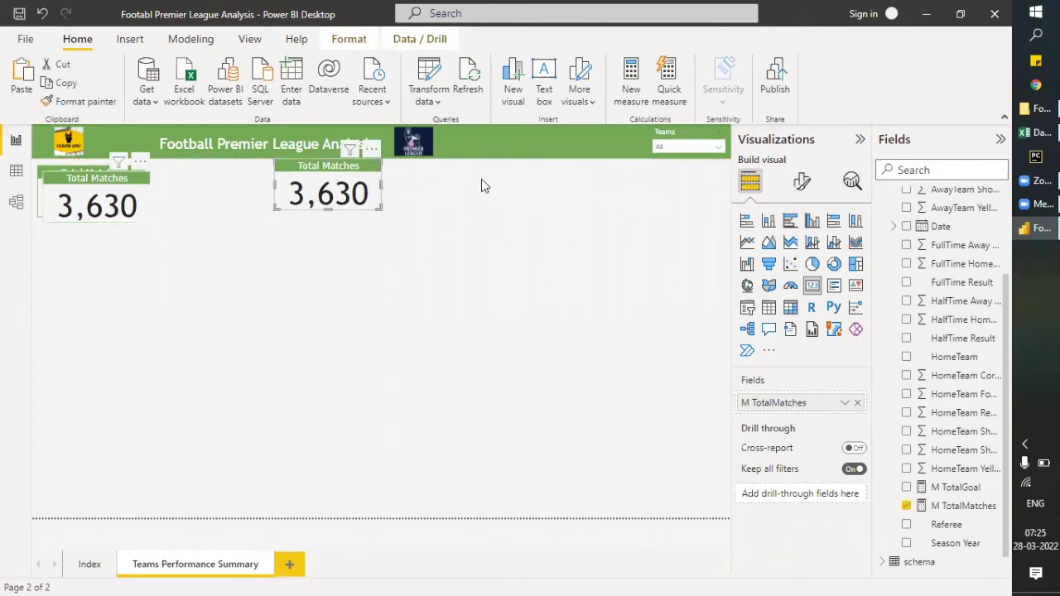
key("ctrl+v")
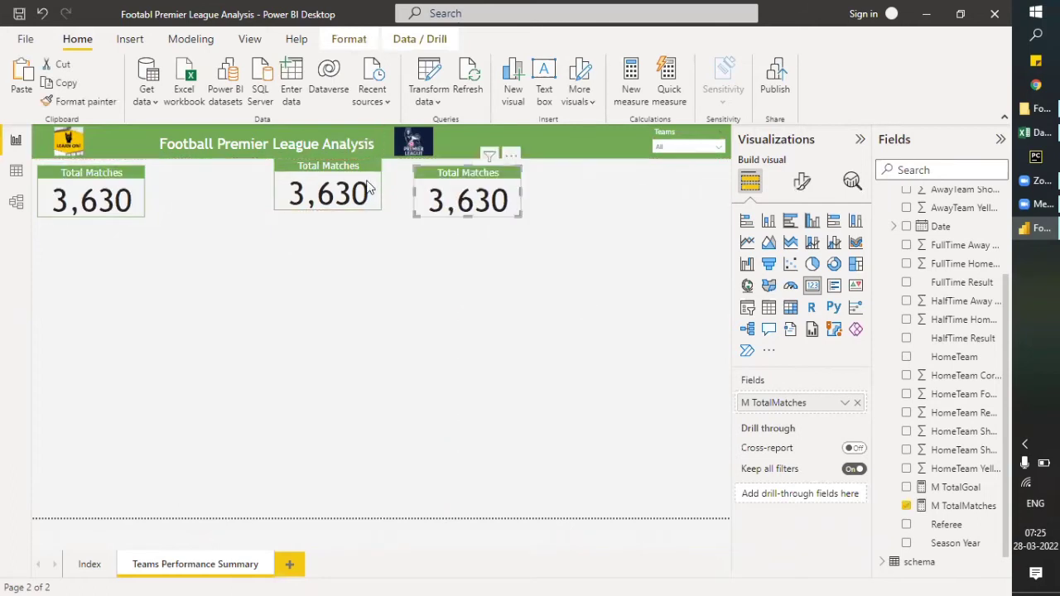
left_click_drag(371, 184, 274, 181)
left_click_drag(493, 190, 491, 174)
Replace M TotalMatches with the M TotalGoal measure in the middle card.
left_click(281, 207)
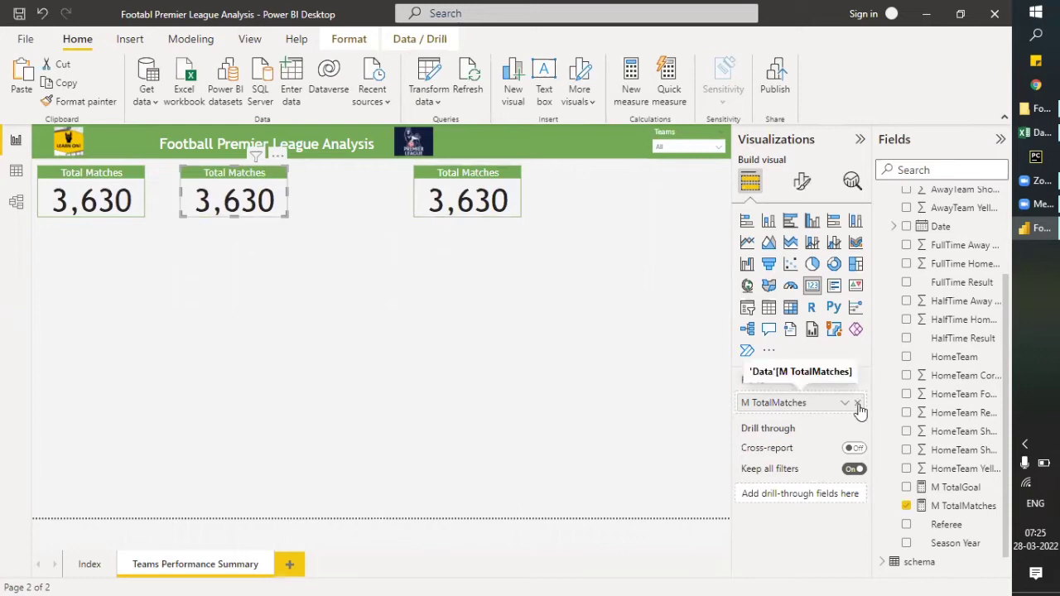
left_click(938, 508)
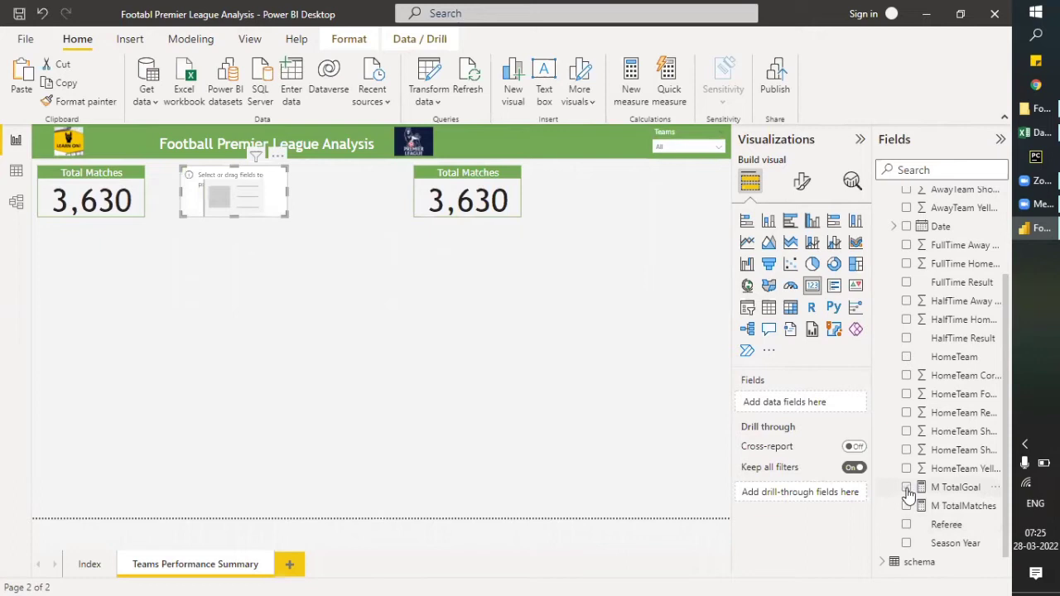
left_click(907, 488)
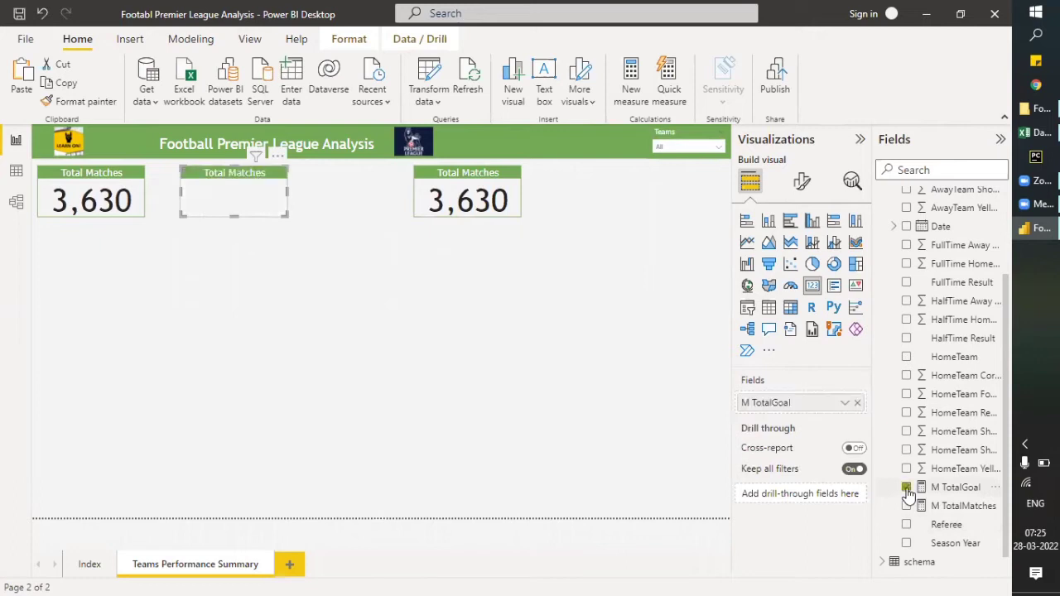
Remove the M TotalMatches field from the third card.
left_click(511, 192)
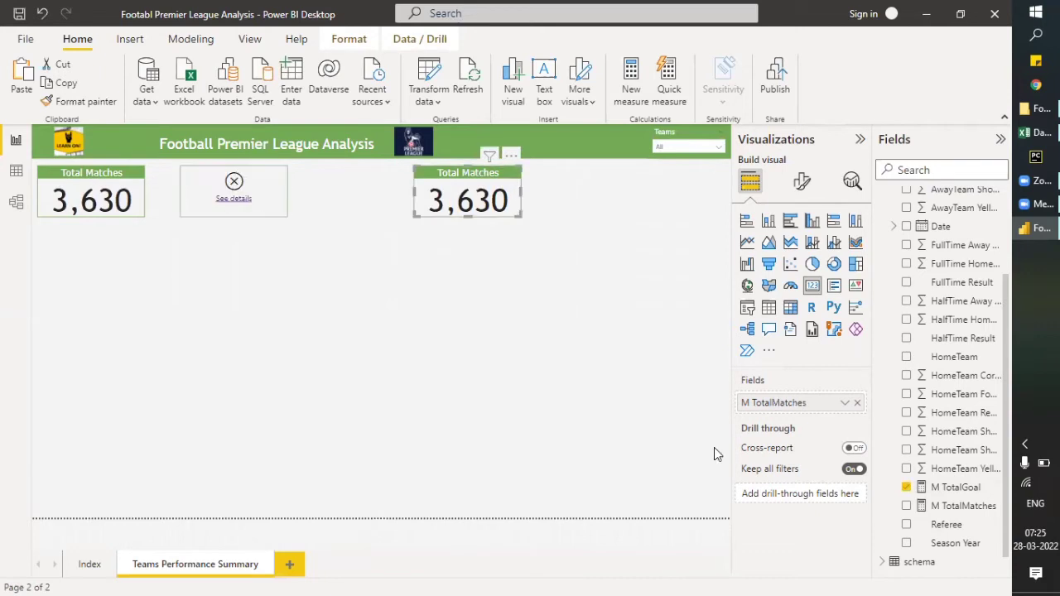
left_click(858, 403)
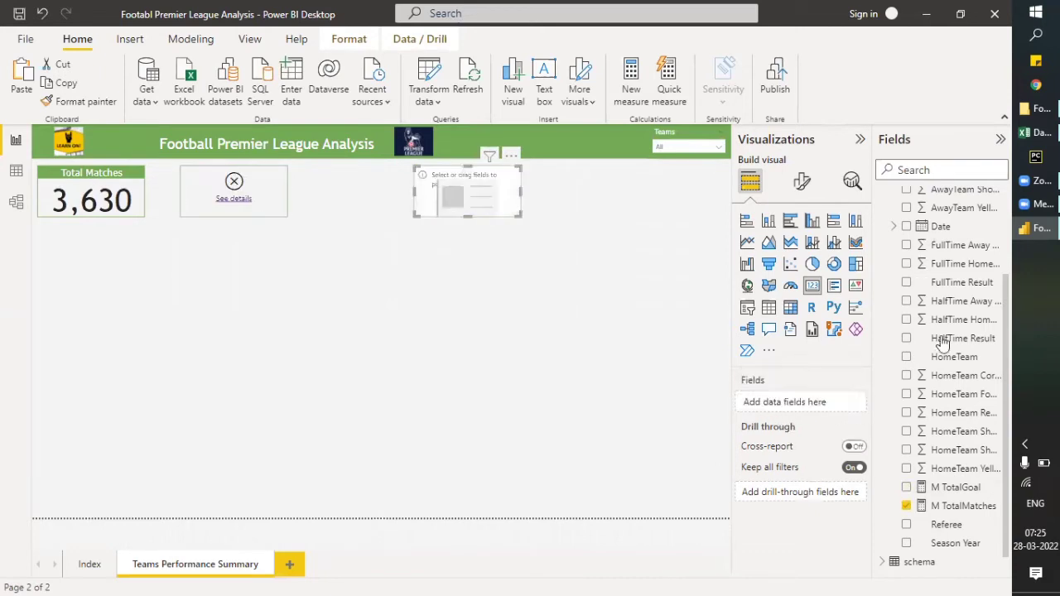
left_click(954, 454)
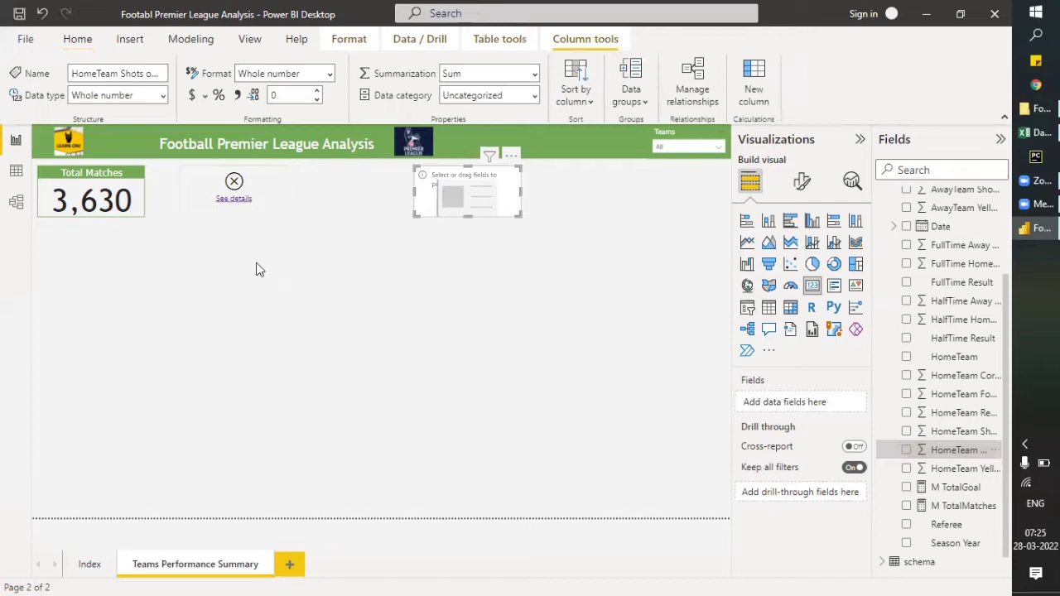
Open the M TotalGoal formula and review its TotalHomeGoal variable and the away goal sum in the IF expression.
left_click(952, 489)
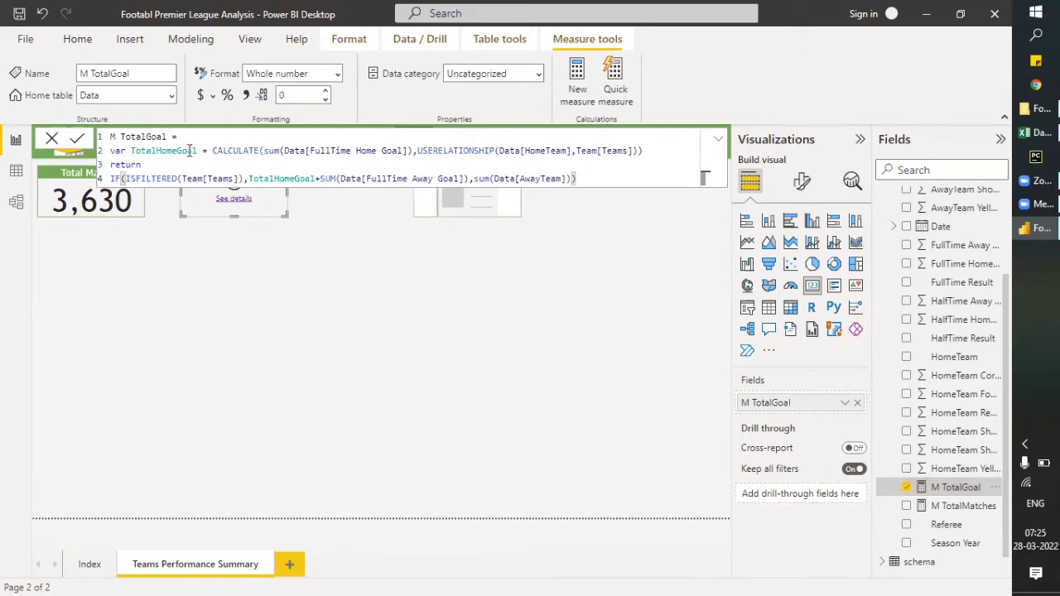
double_click(192, 151)
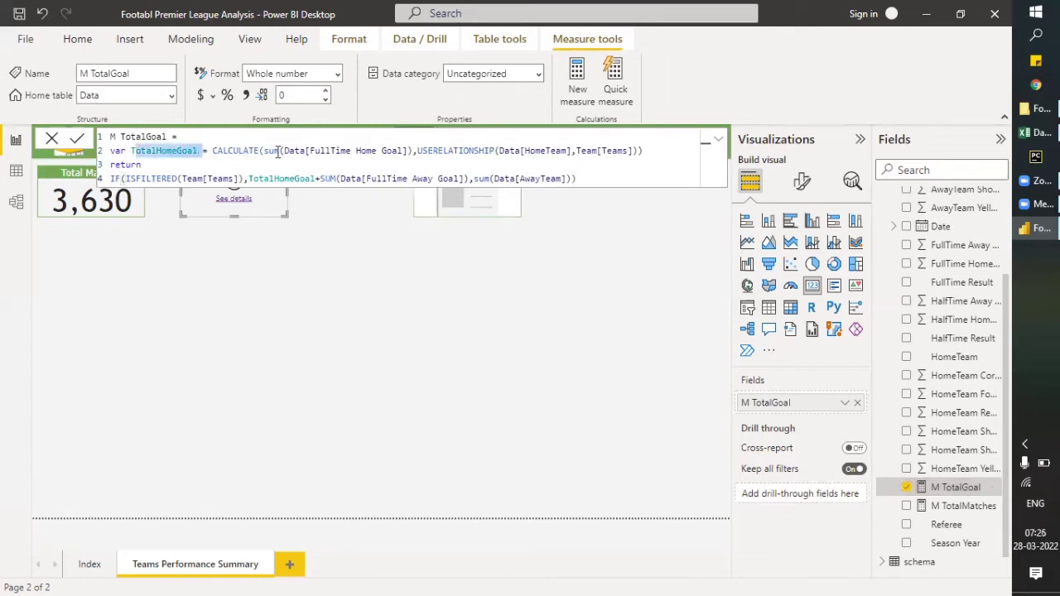
left_click_drag(295, 151, 351, 151)
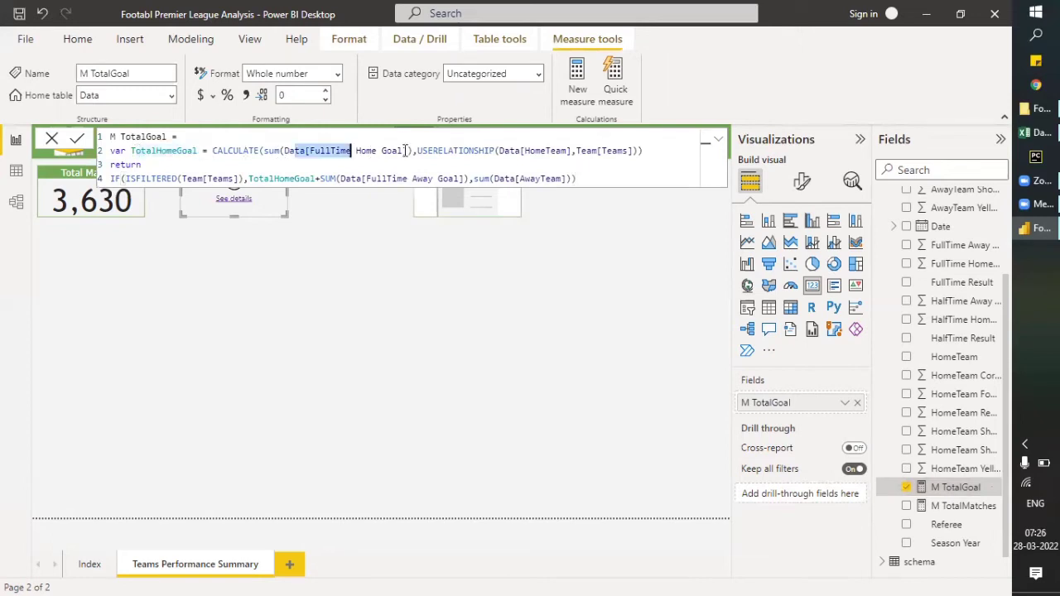
left_click(405, 150, "shift")
left_click(626, 151, "shift")
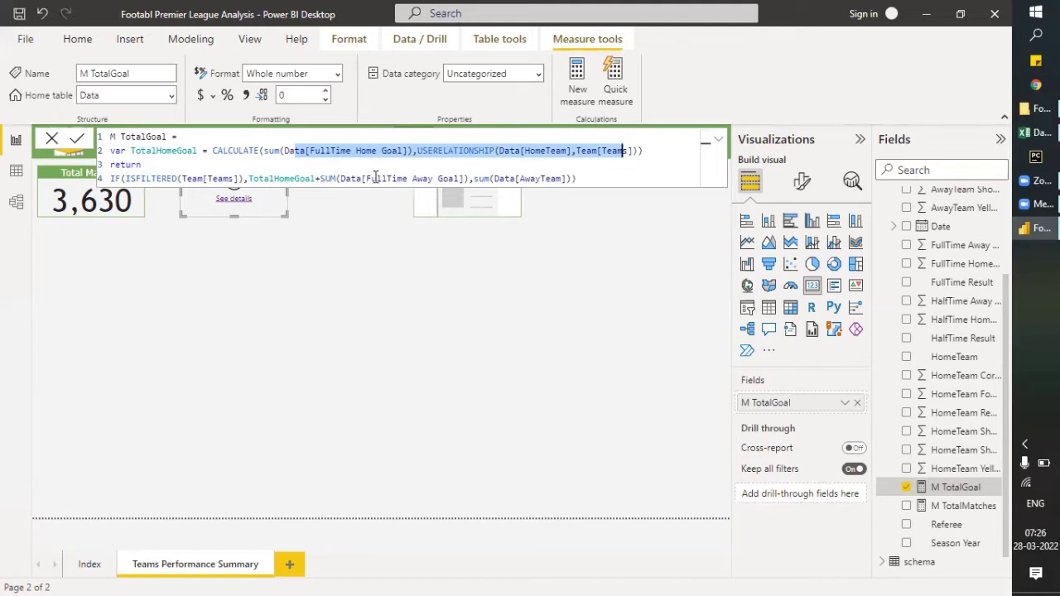
left_click_drag(445, 178, 321, 178)
left_click(473, 178, "shift")
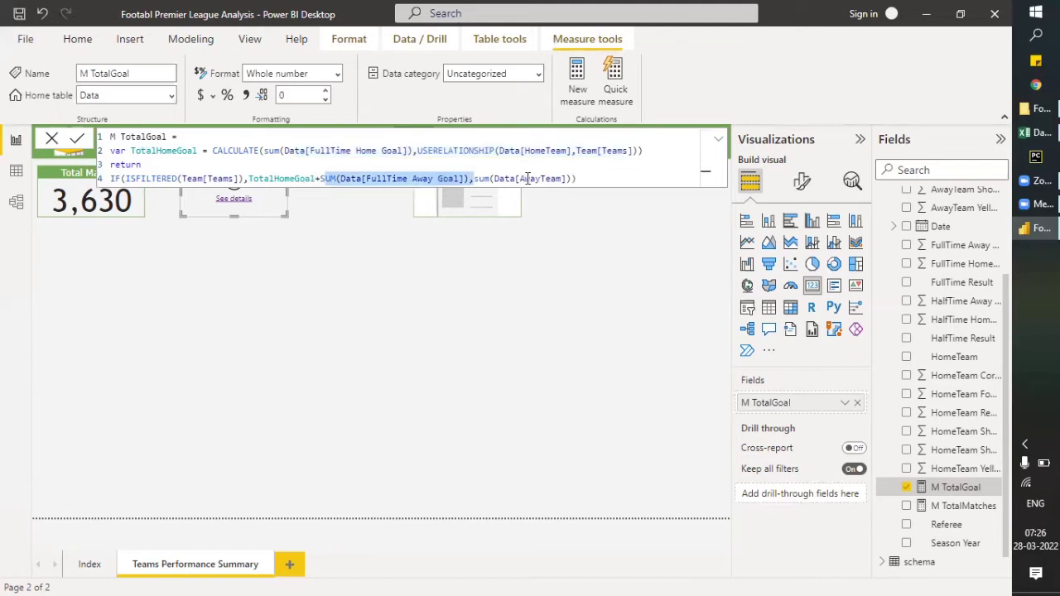
Replace Data[AwayTeam] with Data[FullTime Away Goal] in the last sum of the M TotalGoal IF expression.
double_click(527, 178)
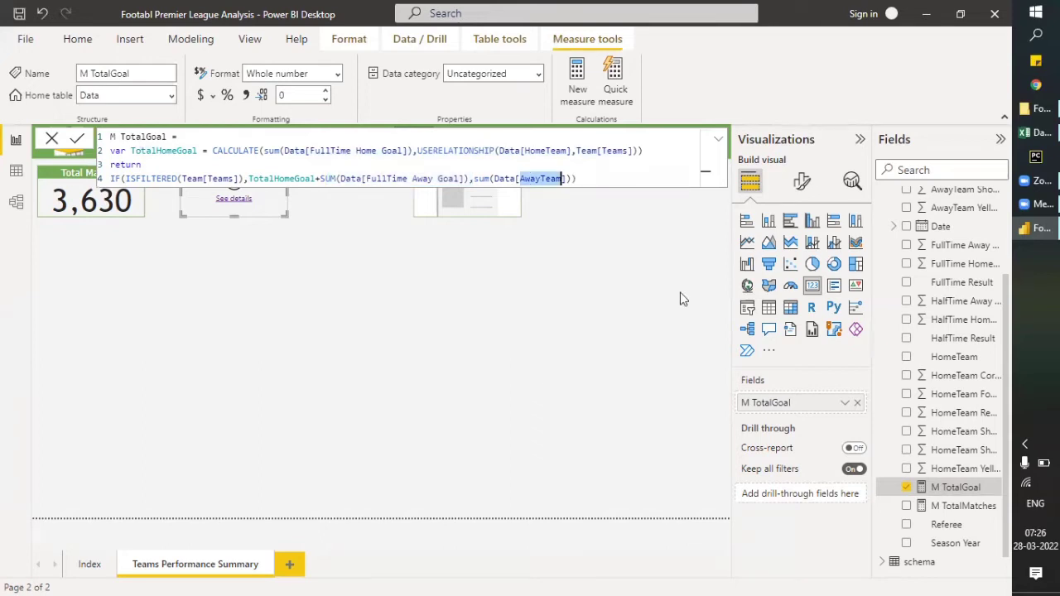
type("Full")
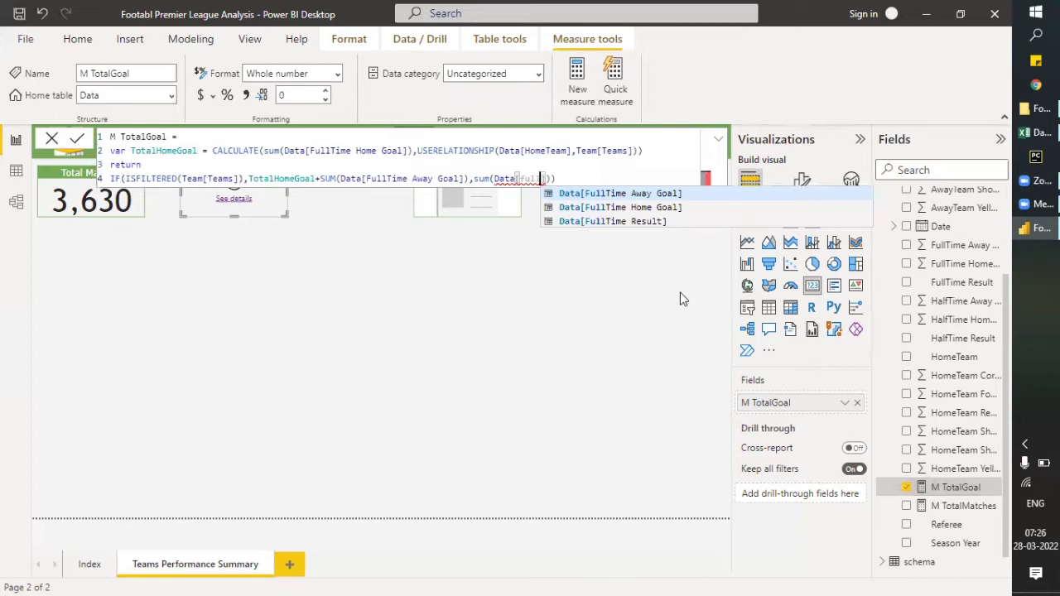
type("Time")
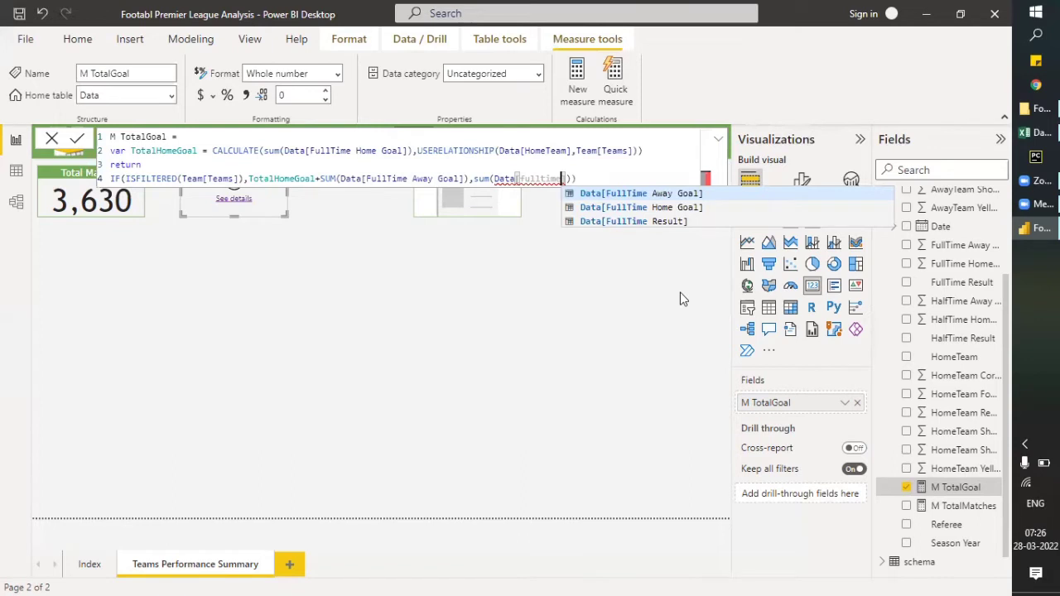
key("Tab")
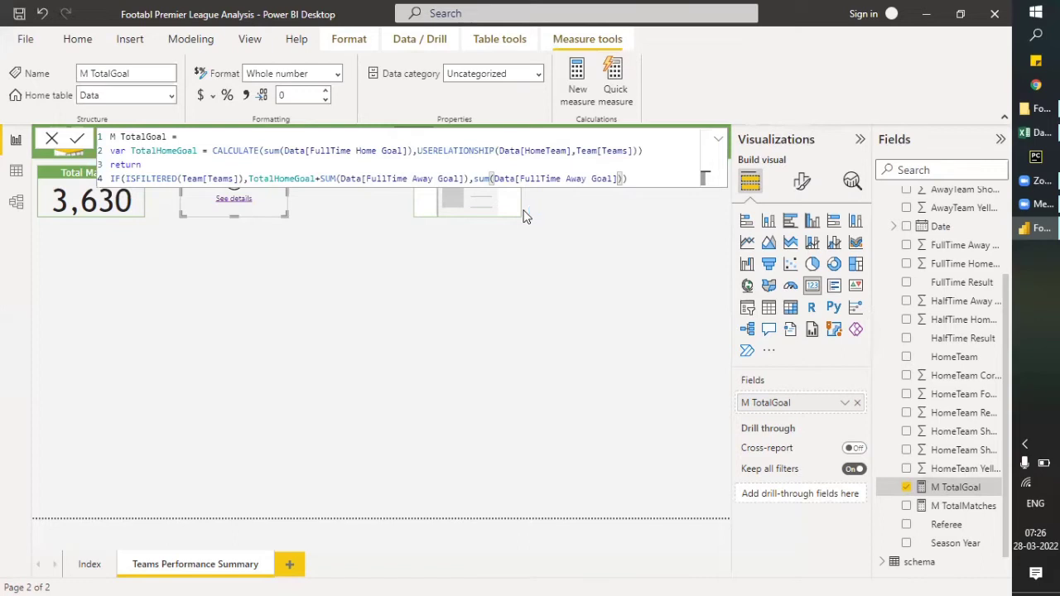
Check the FullTime Home Goal and FullTime Away Goal columns in the Excel workbook, and return to the Power BI formula.
left_click(1025, 134)
left_click(364, 158)
left_click_drag(285, 94, 360, 260)
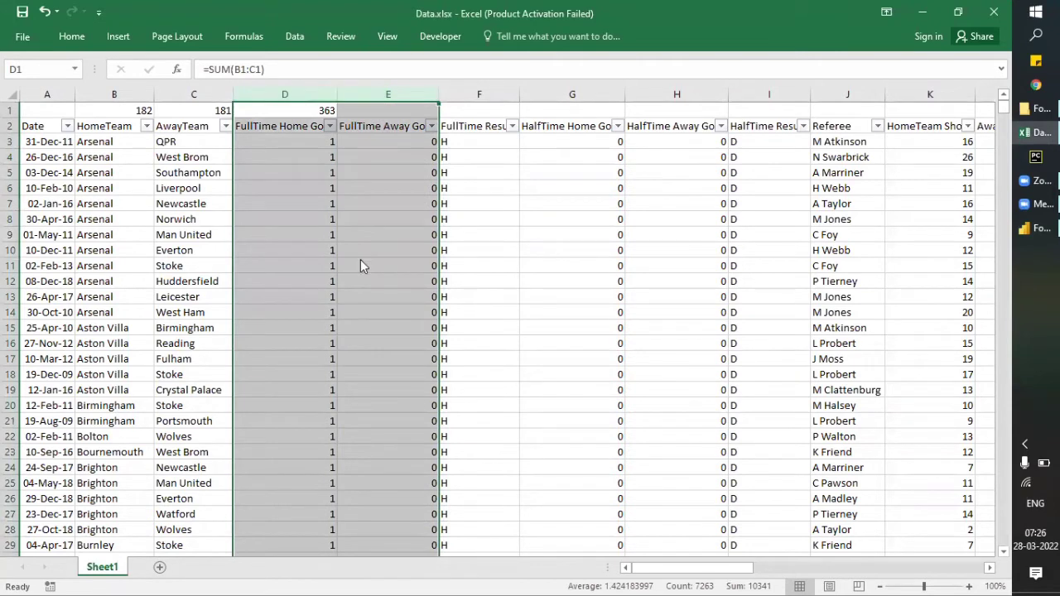
key("alt+Tab")
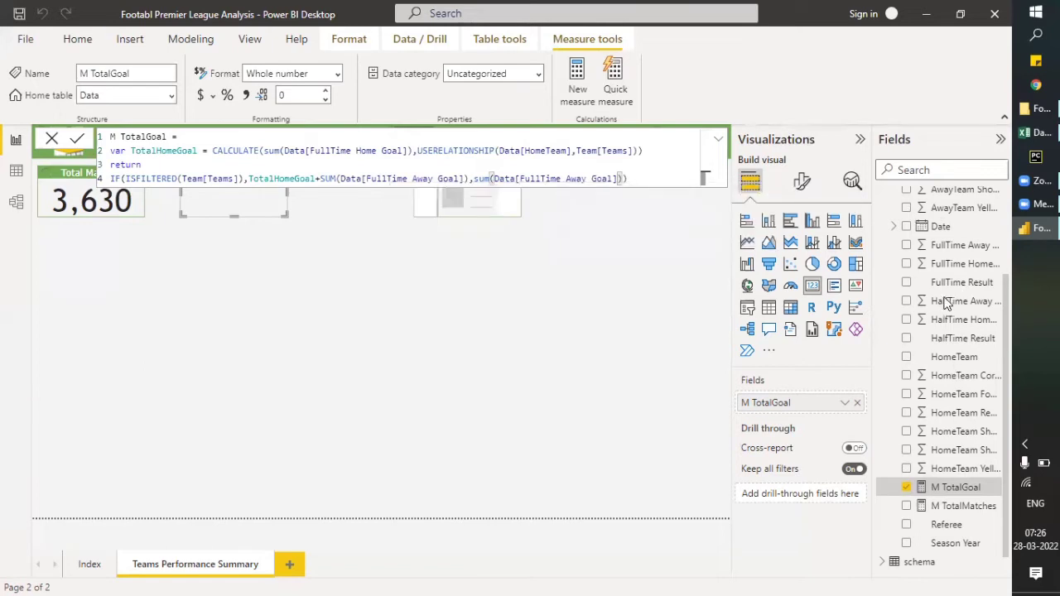
Add a calculated column named M TotalGoalCol to the Data table in the data view.
right_click(946, 304)
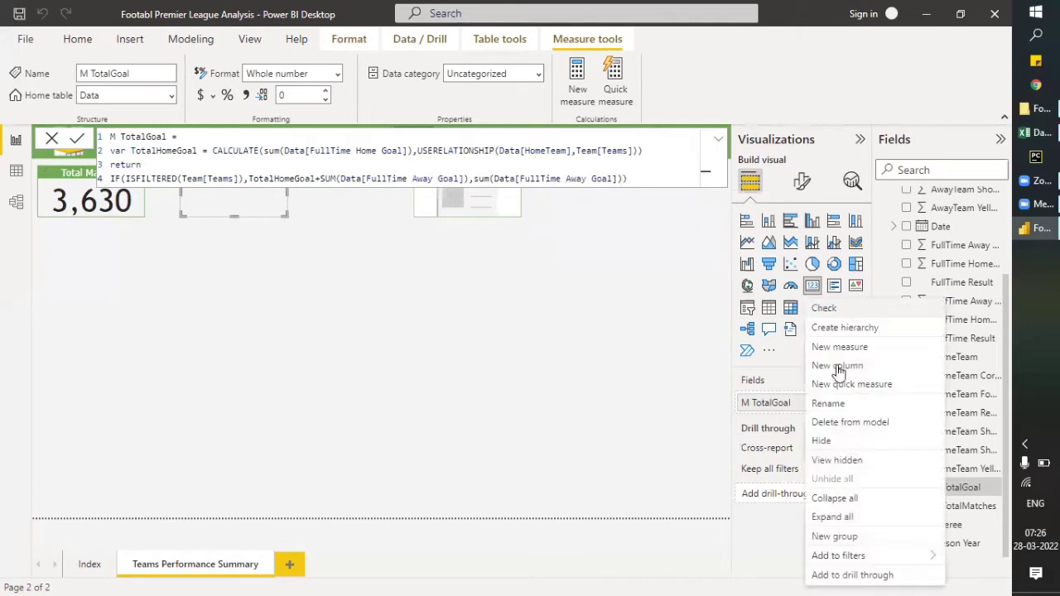
left_click(15, 176)
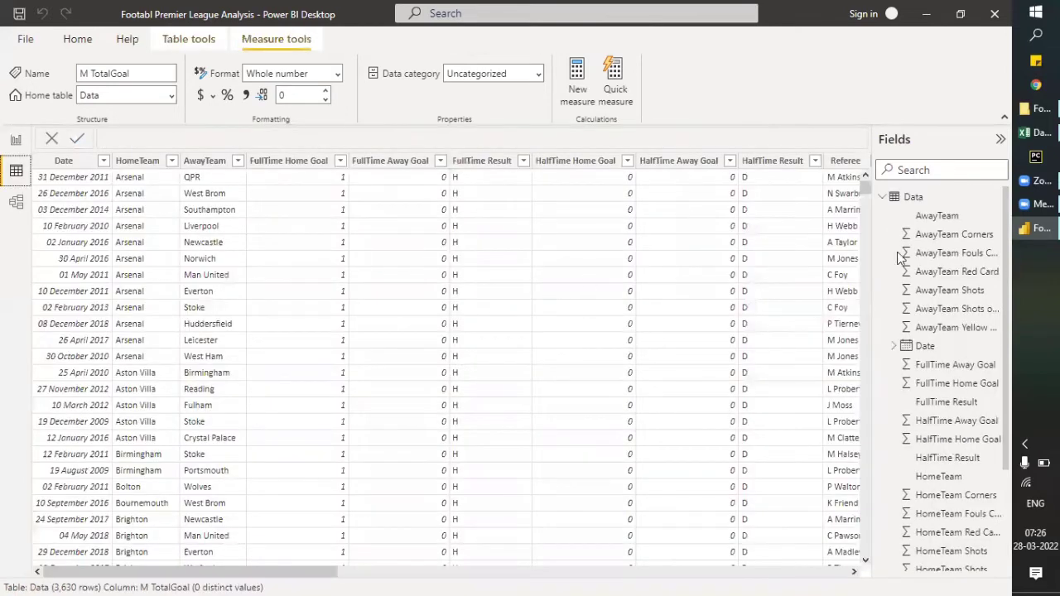
right_click(930, 201)
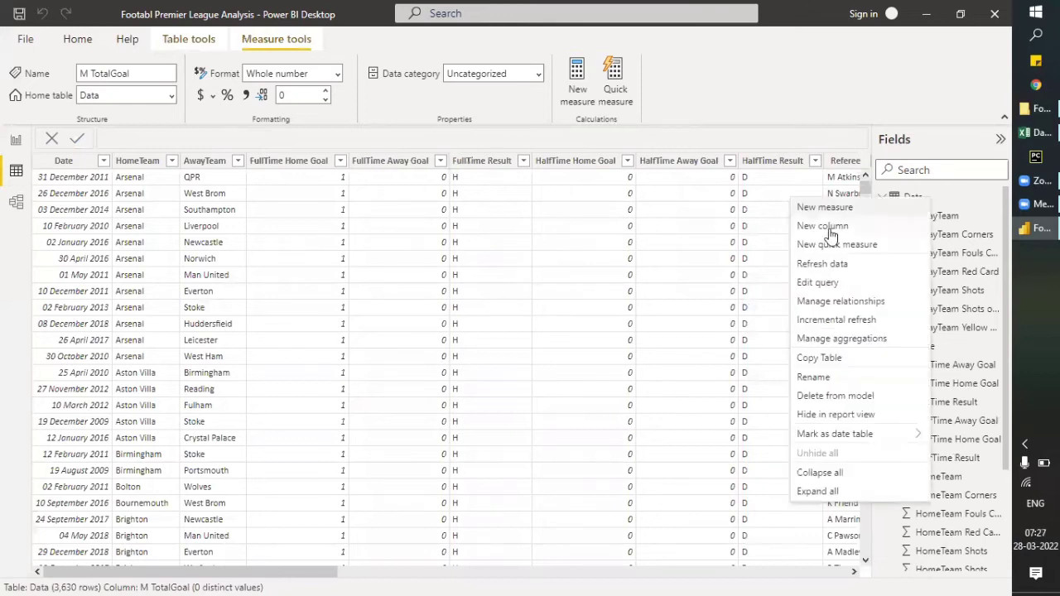
key("Escape")
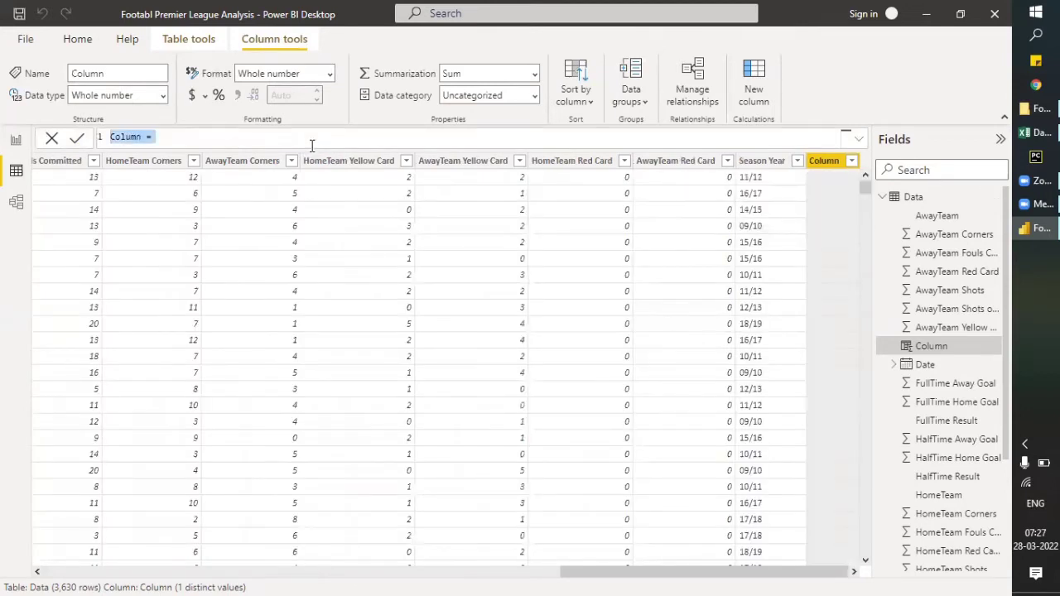
type("M")
type(" Total")
type("G")
type("oalG")
type("ol =")
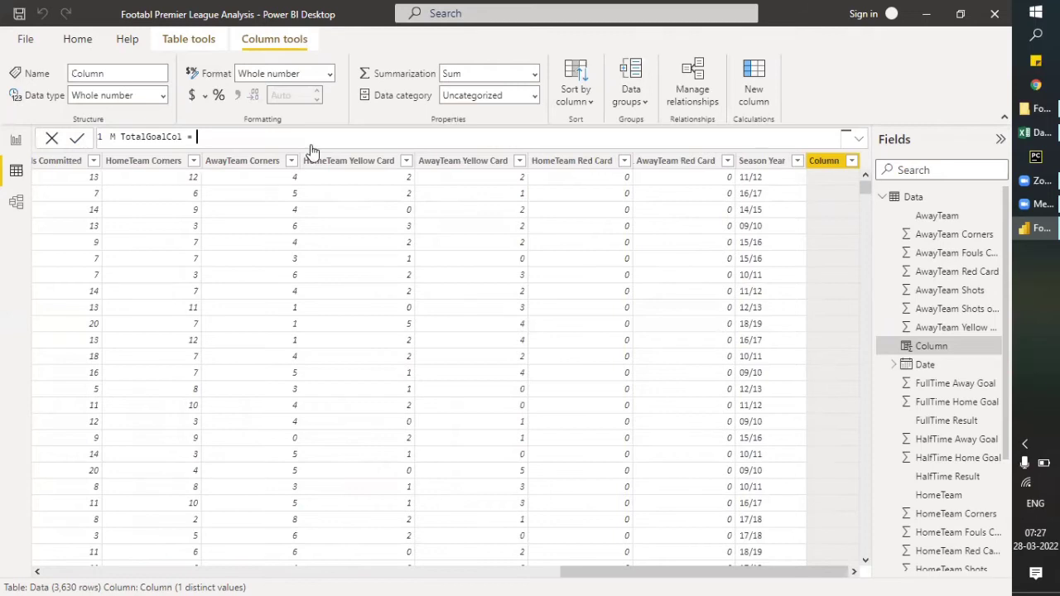
Define M TotalGoalCol as Data[FullTime Away Goal]+Data[FullTime Home Goal].
type(" Fu")
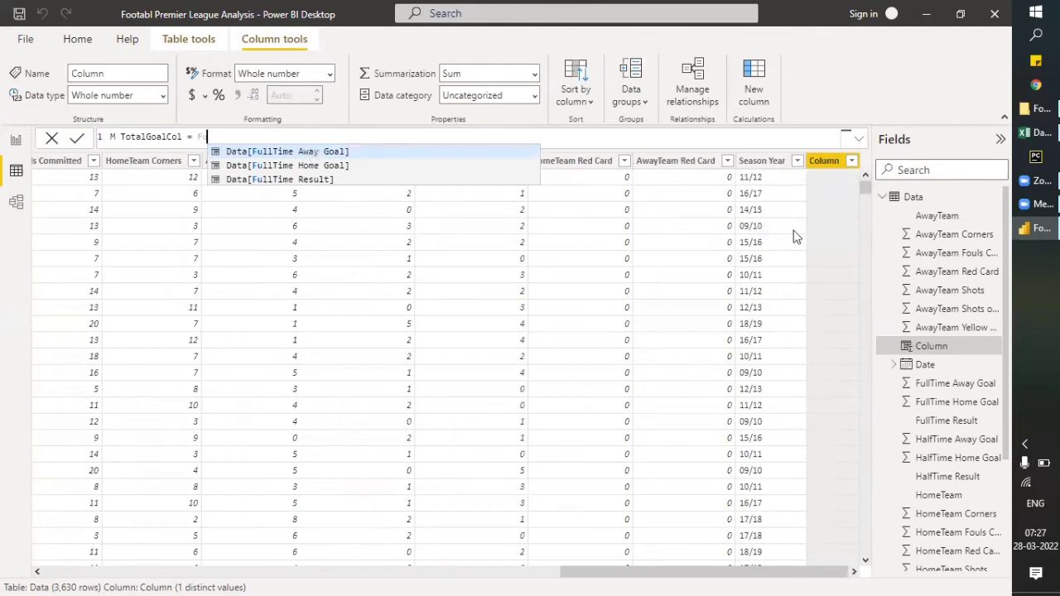
key("Tab")
type("+")
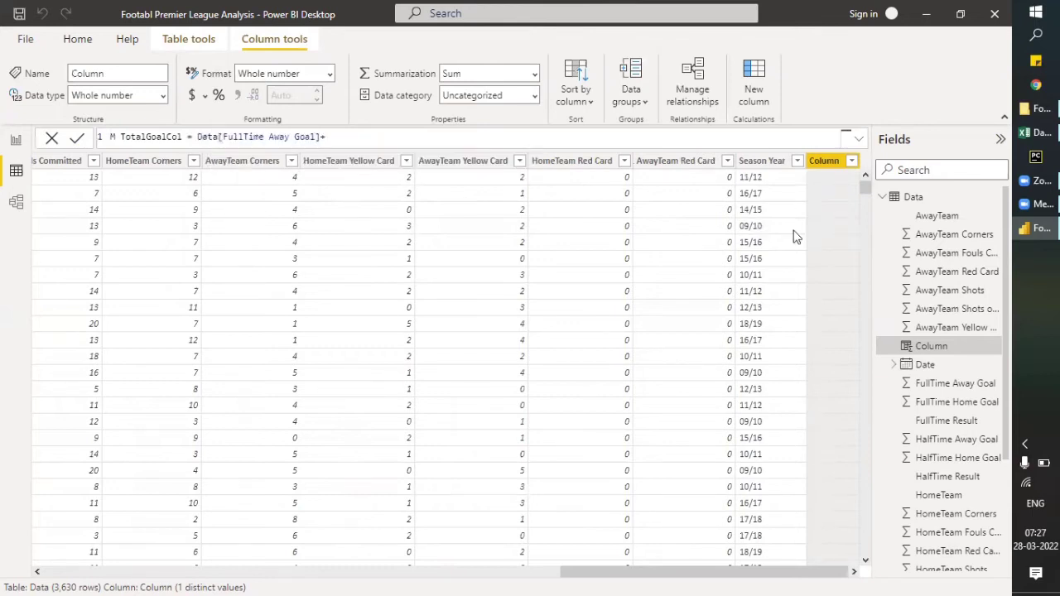
type("Full")
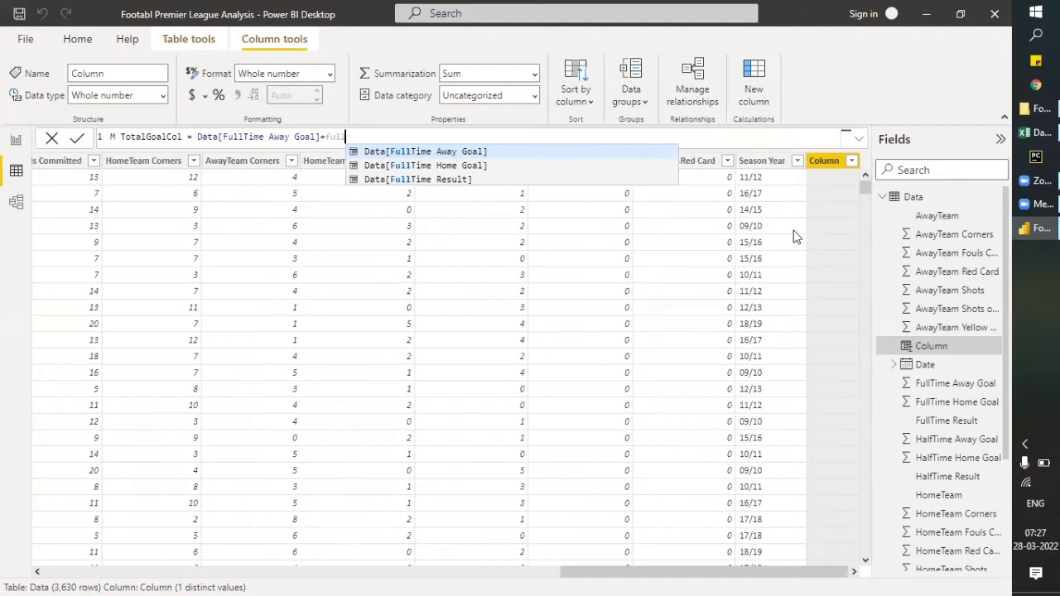
key("Down")
key("Tab")
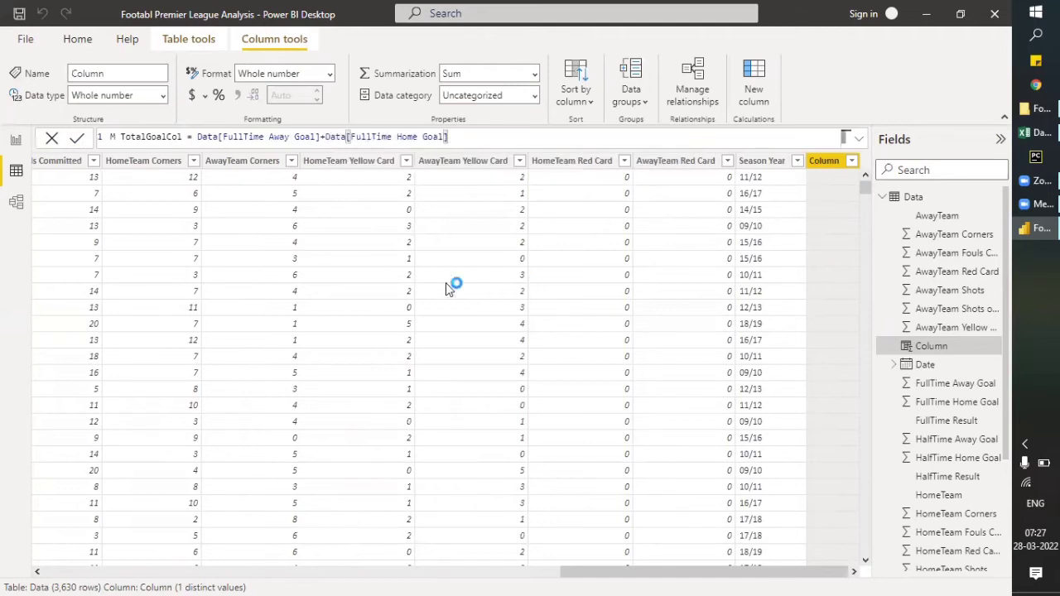
Inspect the M TotalGoalCol column at the end of the Data table and its list of distinct values.
left_click(16, 144)
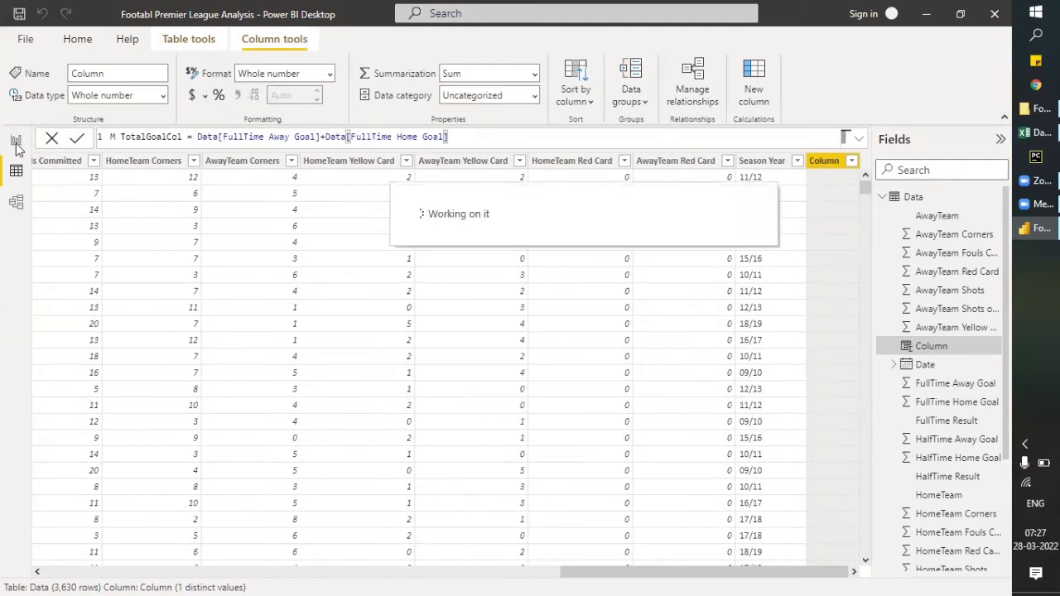
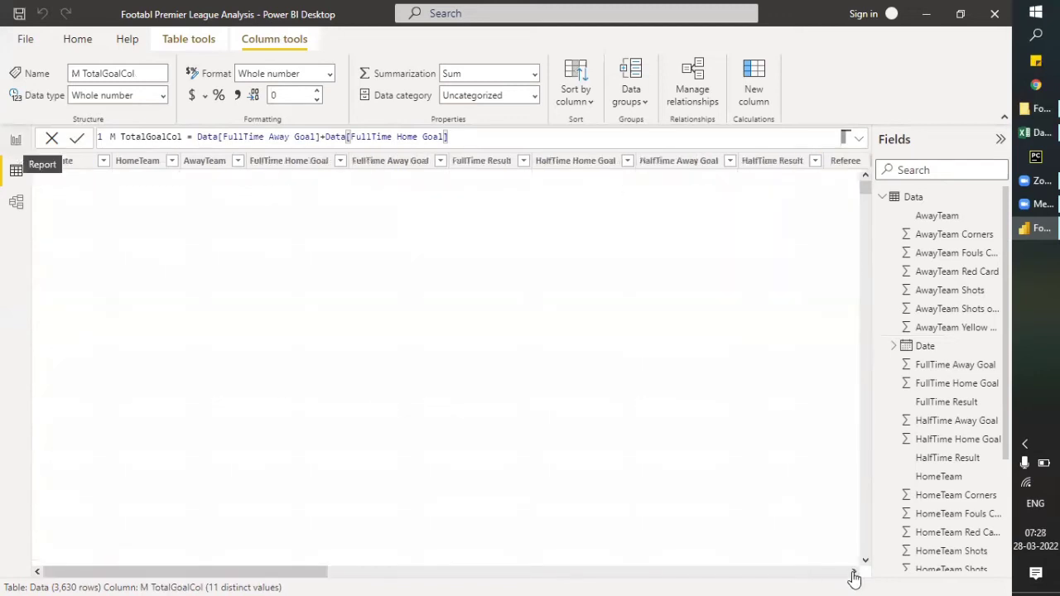
left_click(826, 572)
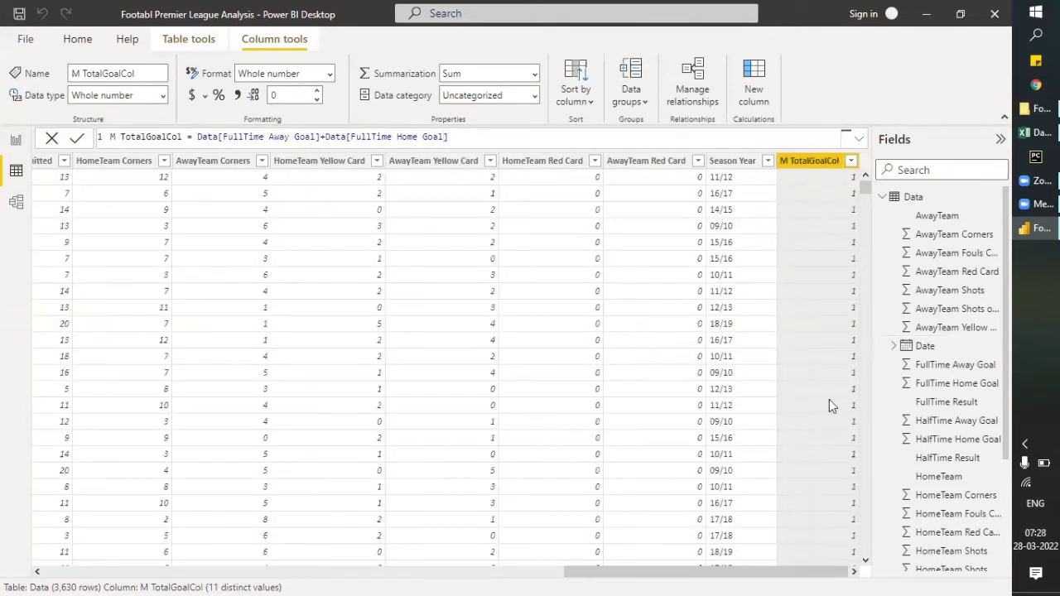
left_click(850, 163)
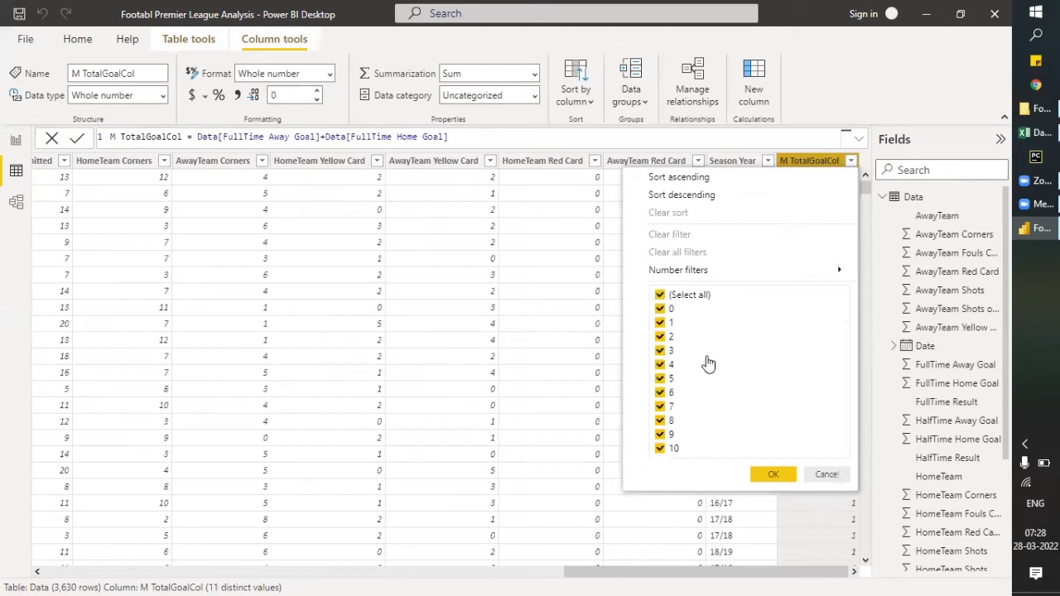
Return to the report page and add the M TotalGoalCol field to the empty third card.
left_click(15, 143)
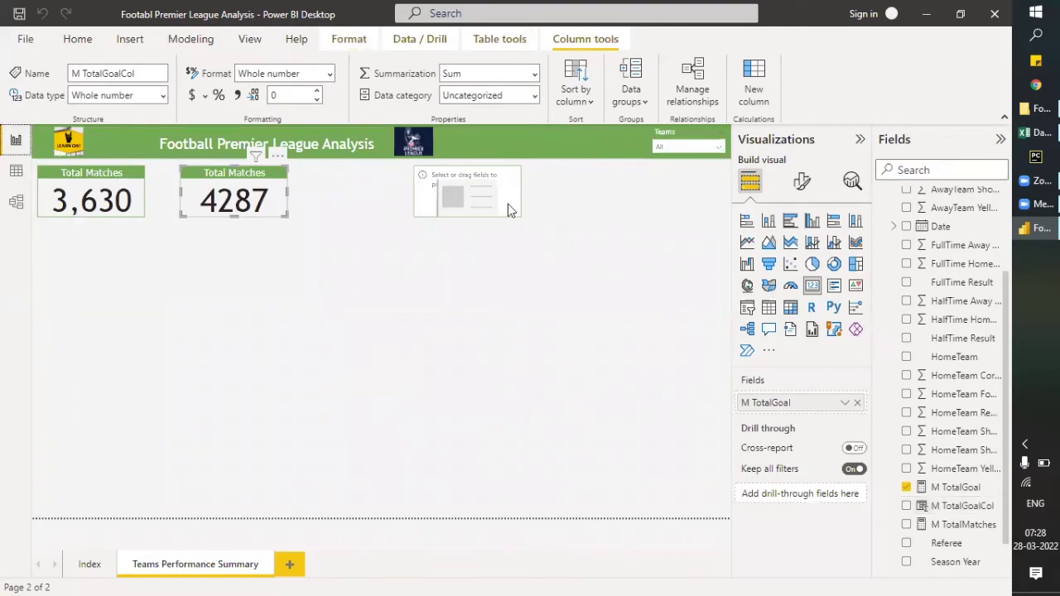
left_click(509, 205)
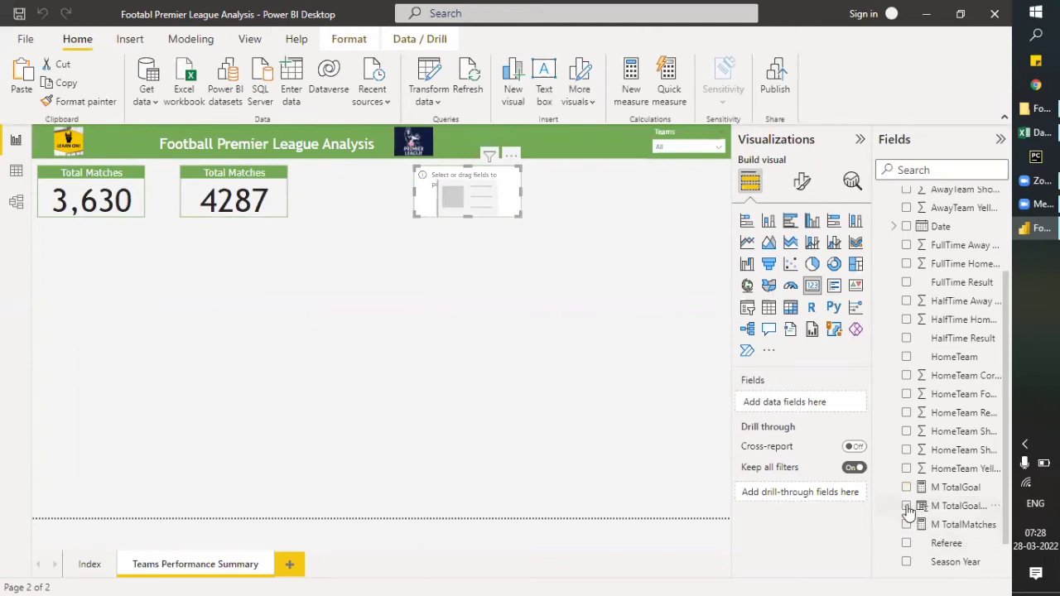
left_click(906, 506)
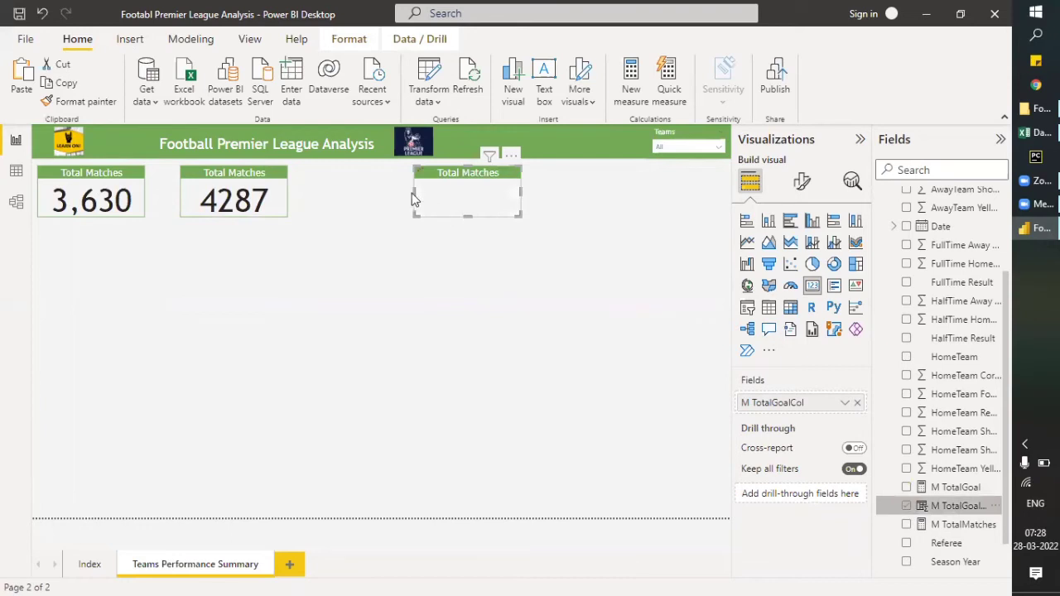
Change the title of the M TotalGoal card to Total Goals.
left_click(265, 197)
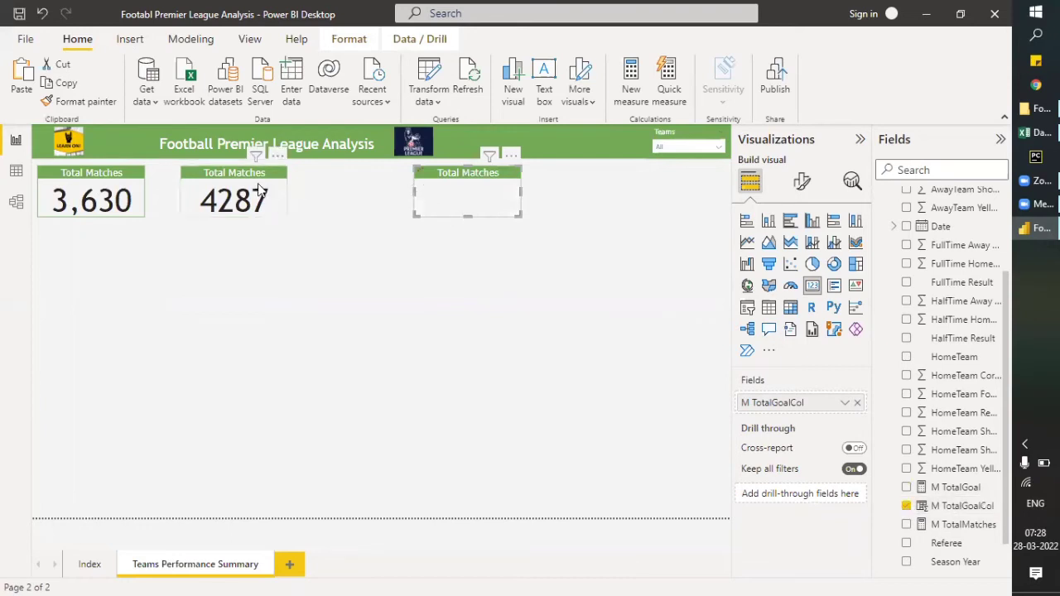
left_click(800, 186)
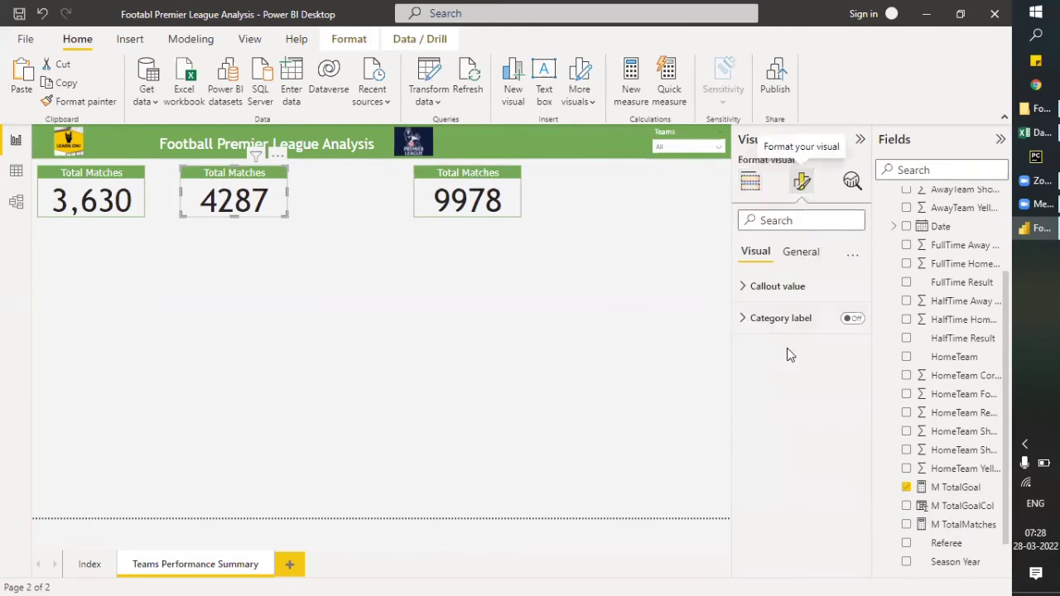
left_click(802, 259)
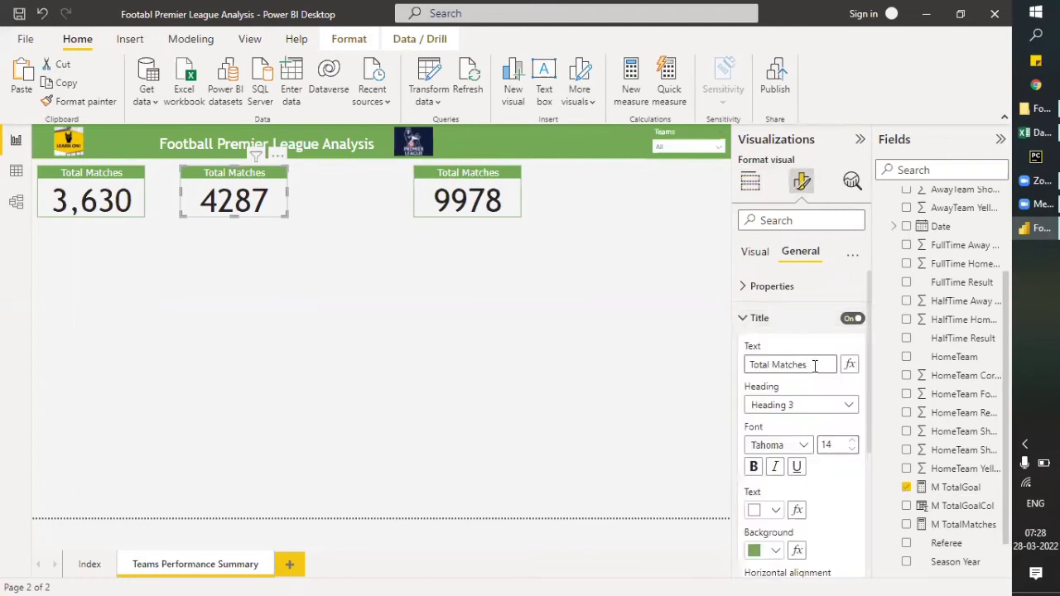
key("BackSpace")
key("BackSpace")
key("BackSpace")
key("BackSpace")
key("BackSpace")
key("BackSpace")
type("Goal")
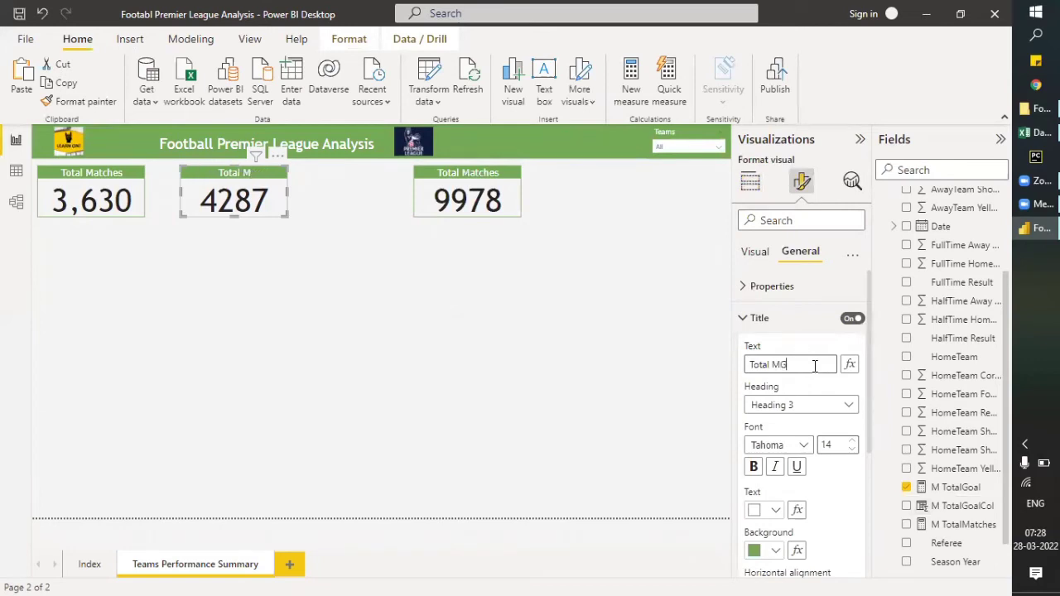
key("BackSpace")
key("BackSpace")
key("BackSpace")
key("BackSpace")
key("BackSpace")
type("Goals")
Change the M TotalGoalCol card's title to Total Goals and move the card closer to the M TotalGoal card.
left_click(510, 202)
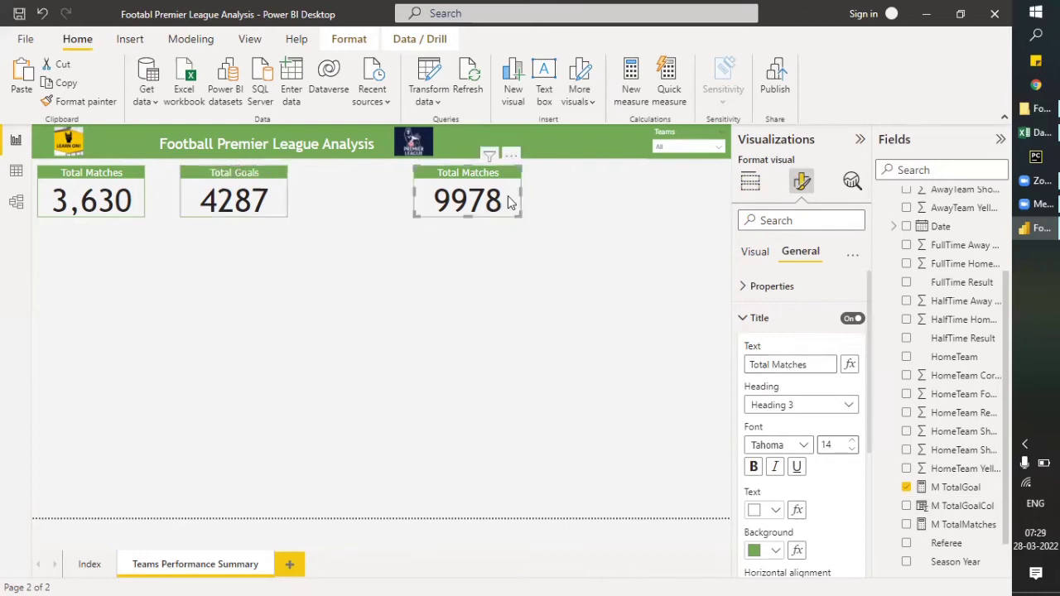
left_click(819, 364)
key("BackSpace")
key("BackSpace")
key("BackSpace")
key("BackSpace")
key("BackSpace")
key("BackSpace")
key("ctrl+z")
key("BackSpace")
key("BackSpace")
key("BackSpace")
key("BackSpace")
key("BackSpace")
key("BackSpace")
key("BackSpace")
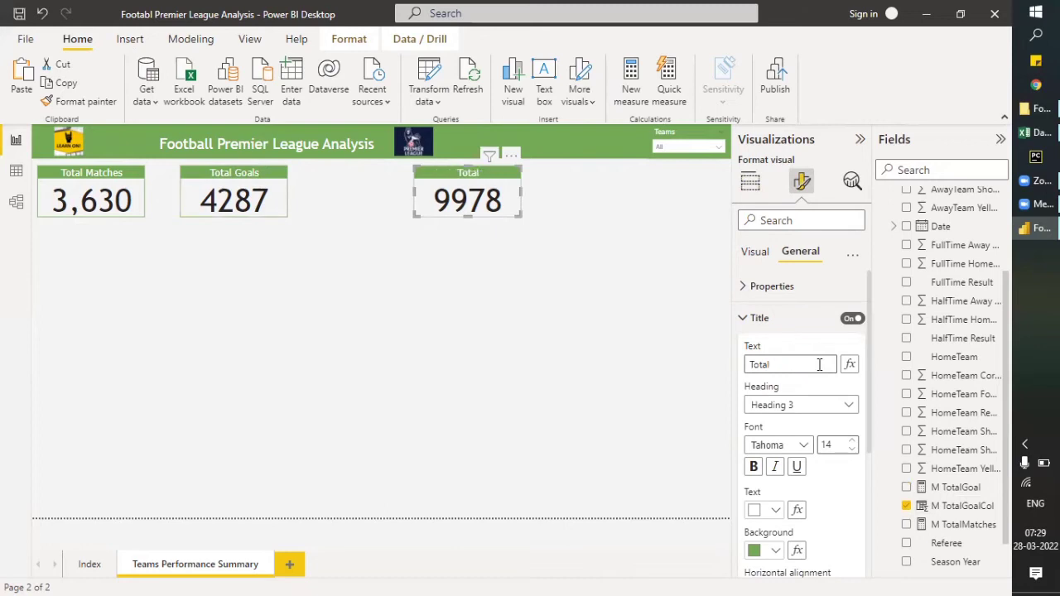
type("Goals")
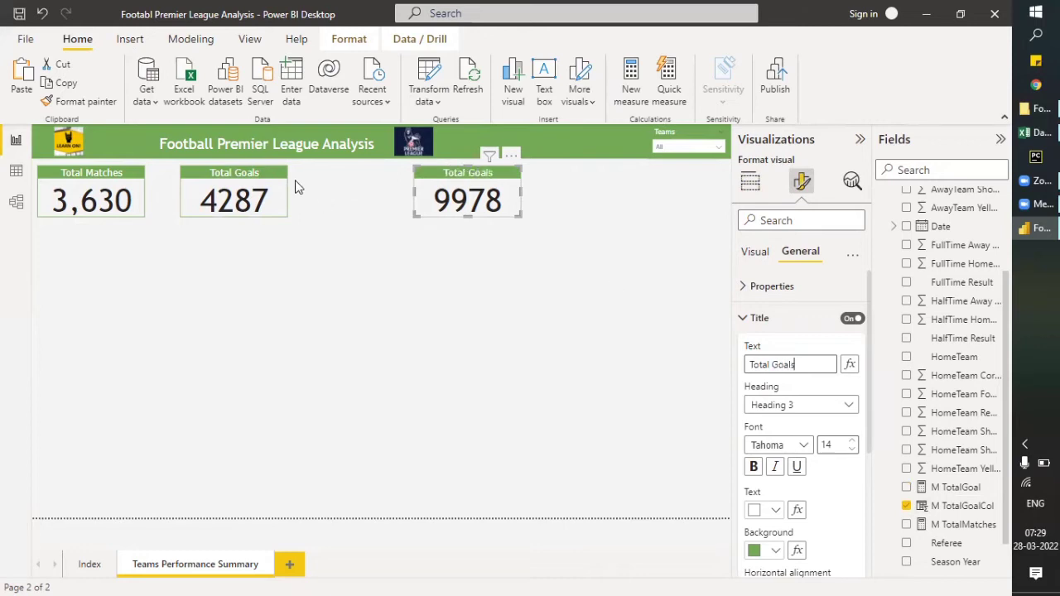
left_click_drag(433, 182, 344, 182)
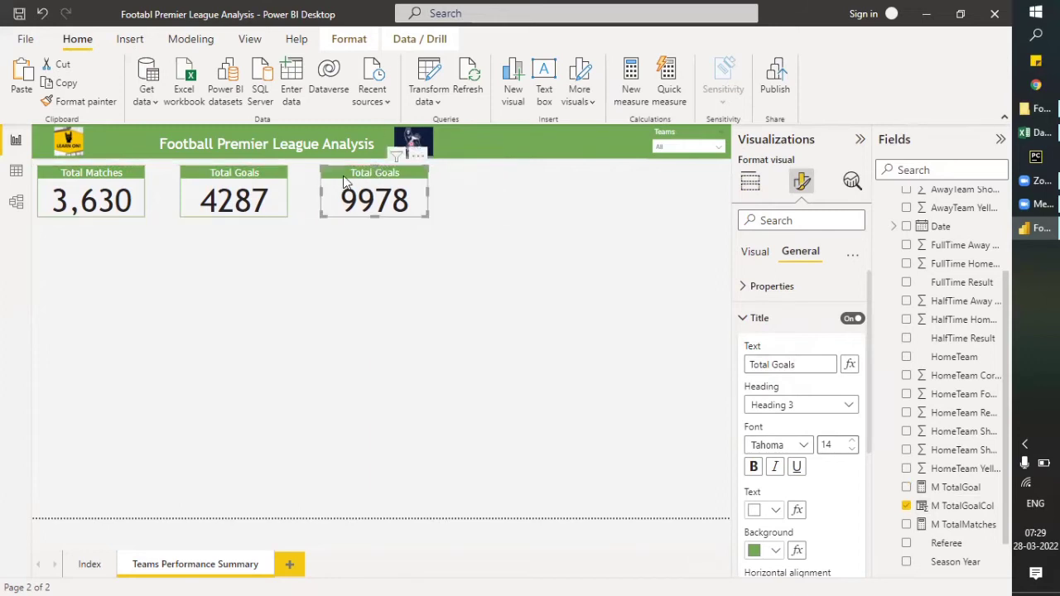
Filter the report to Arsenal with the Teams slicer and select the M TotalGoal card.
left_click(684, 152)
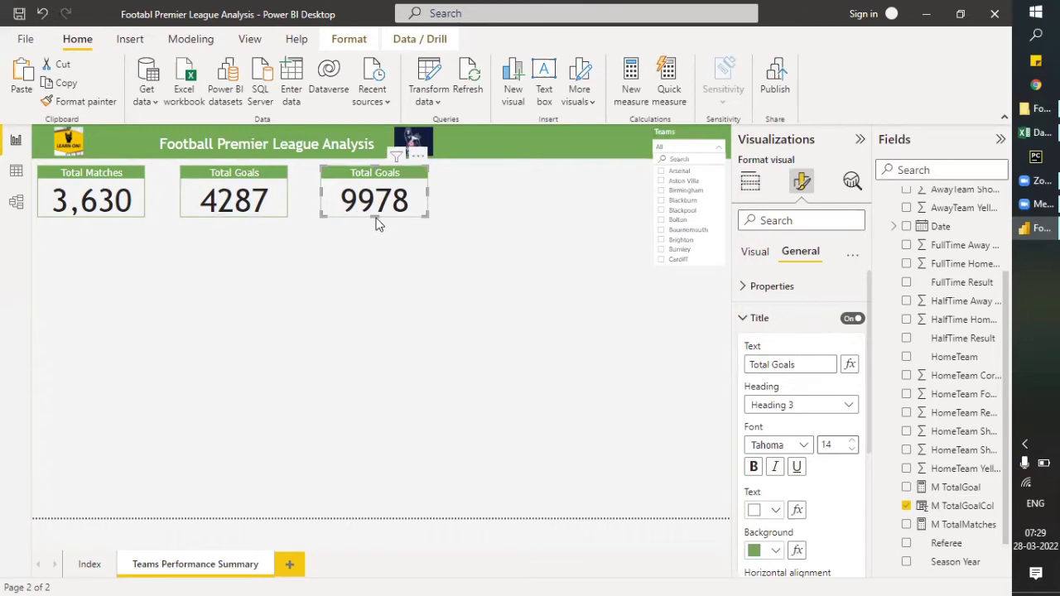
left_click(662, 171)
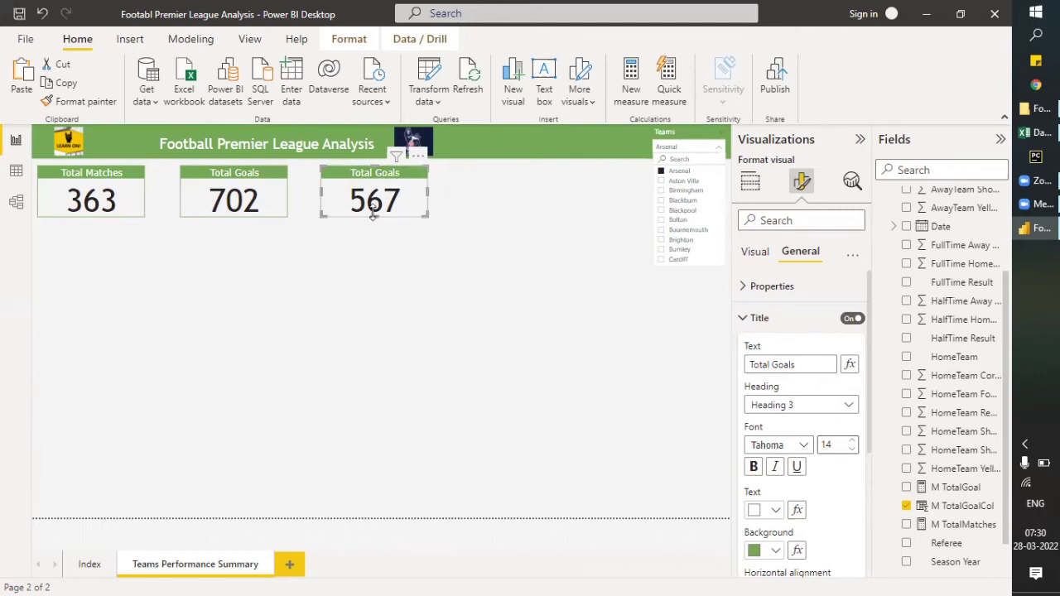
left_click(265, 211)
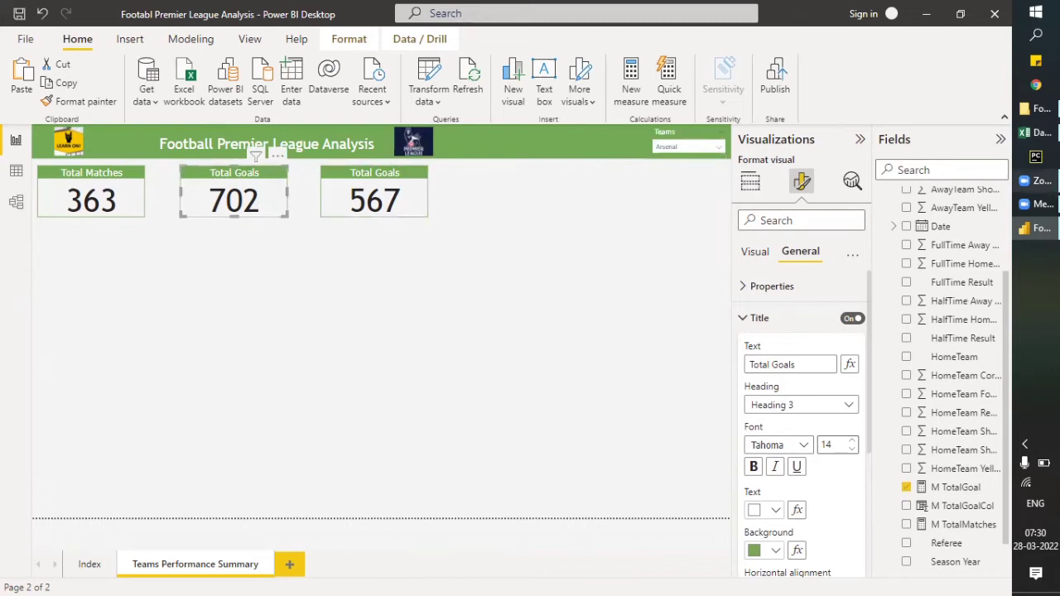
Switch to the Data.xlsx workbook in Excel and filter the HomeTeam column to Arsenal only.
left_click(1040, 132)
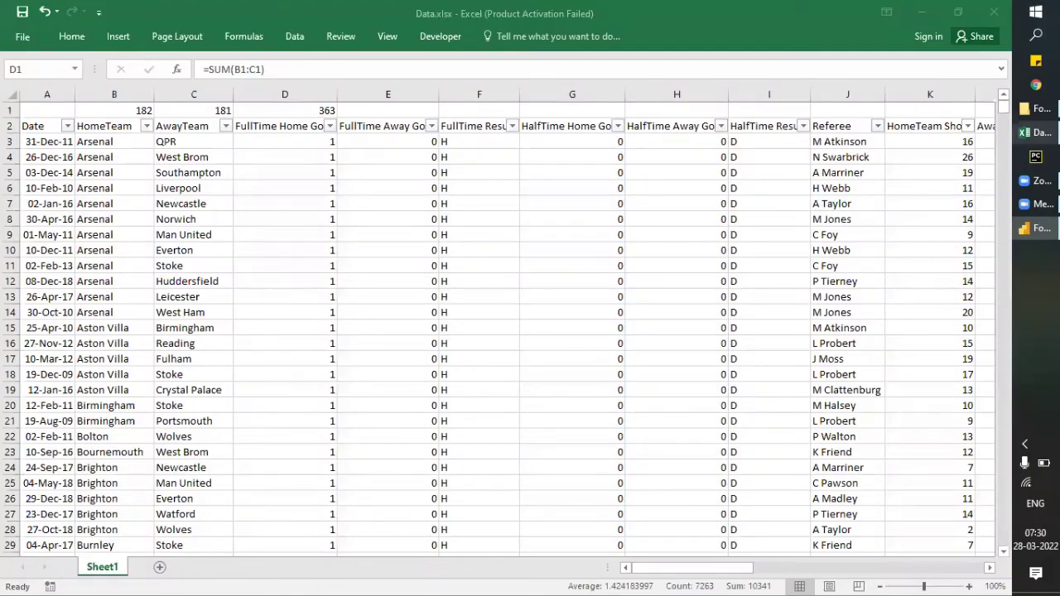
left_click(190, 126)
left_click(119, 125)
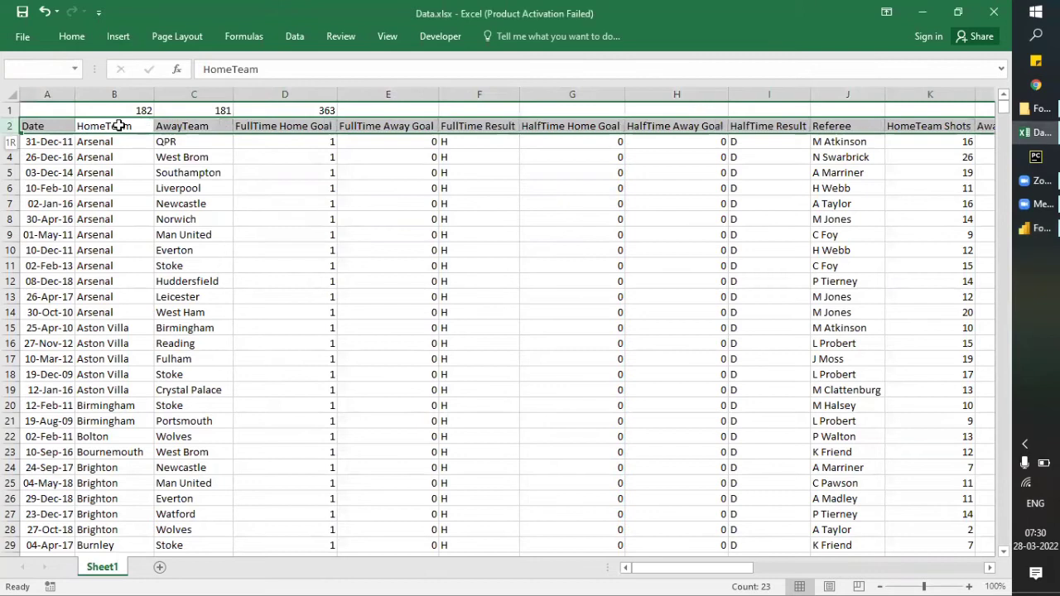
left_click(119, 125)
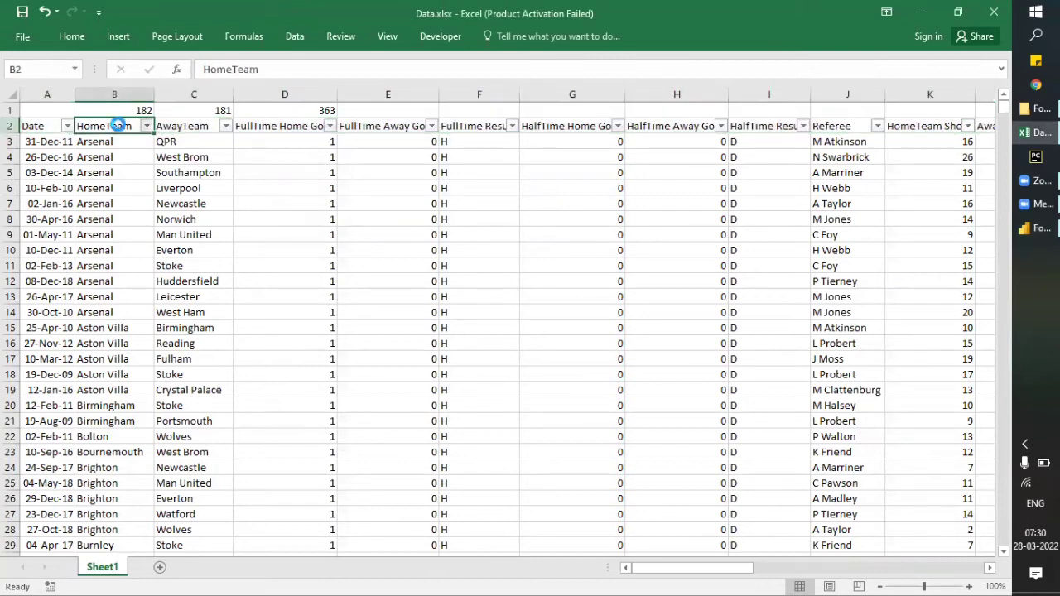
key("alt+Down")
key("Down")
key("Down")
key("Down")
key("Down")
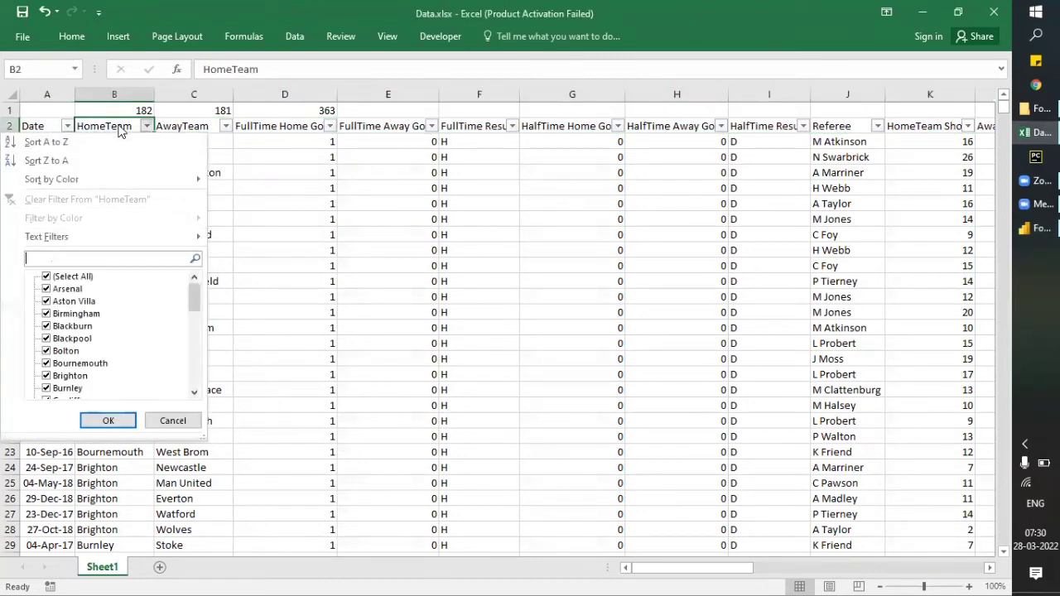
key("Up")
key("space")
key("Down")
key("space")
key("Return")
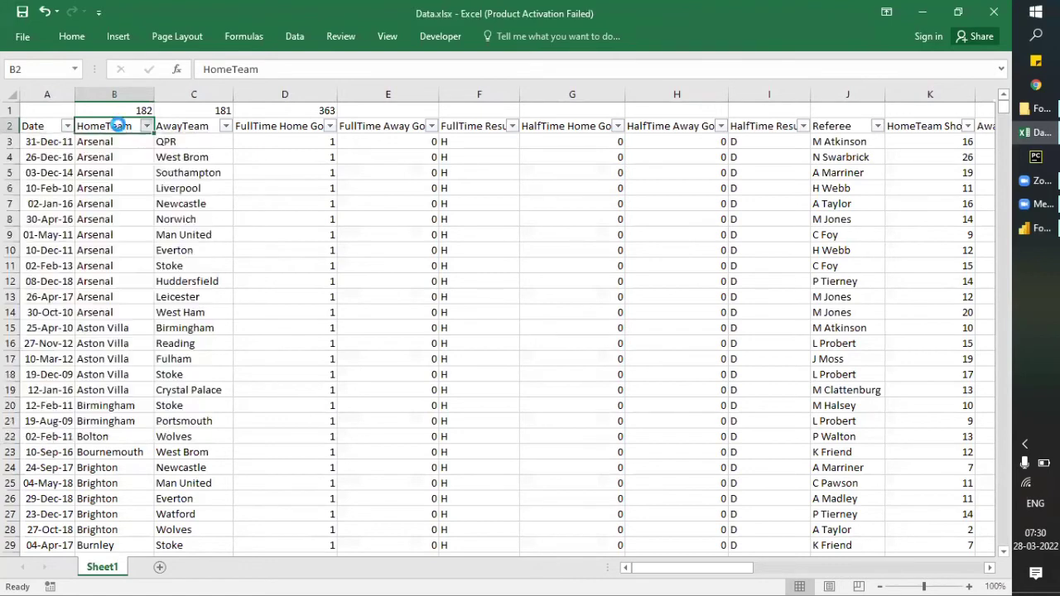
Select the filtered Arsenal rows in the HomeTeam column, and the FullTime Home Goal values to check their sum.
key("Down")
key("ctrl+shift+Down")
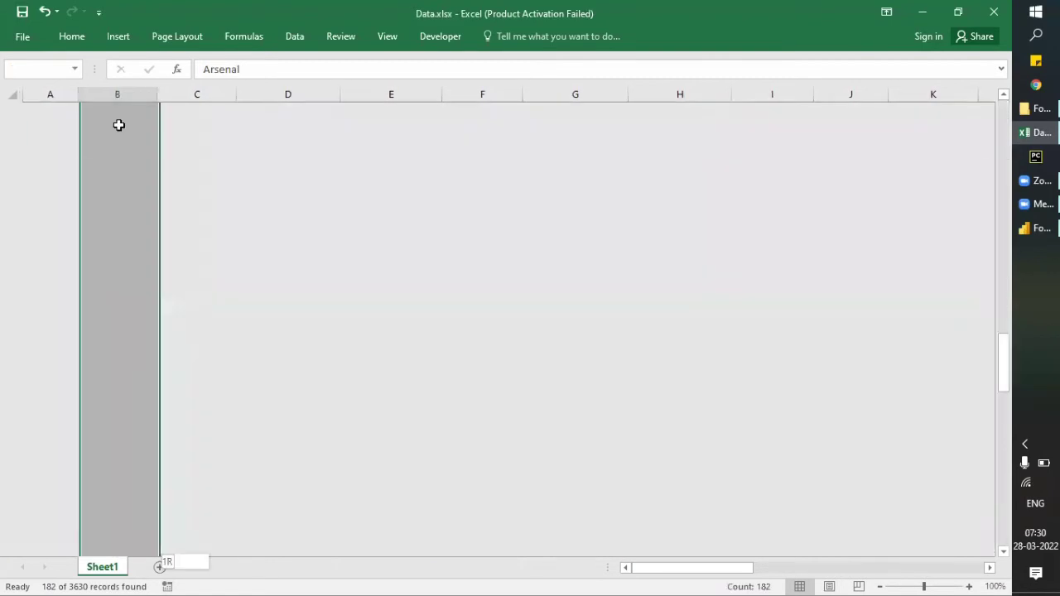
key("ctrl+Up")
key("Right")
key("Right")
key("Down")
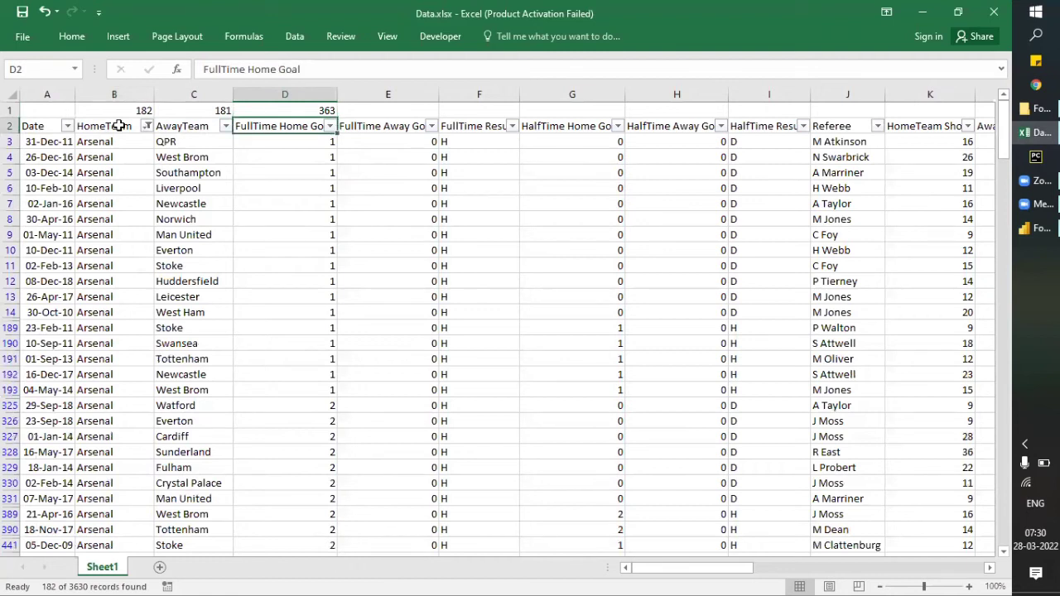
key("Down")
key("ctrl+shift+Down")
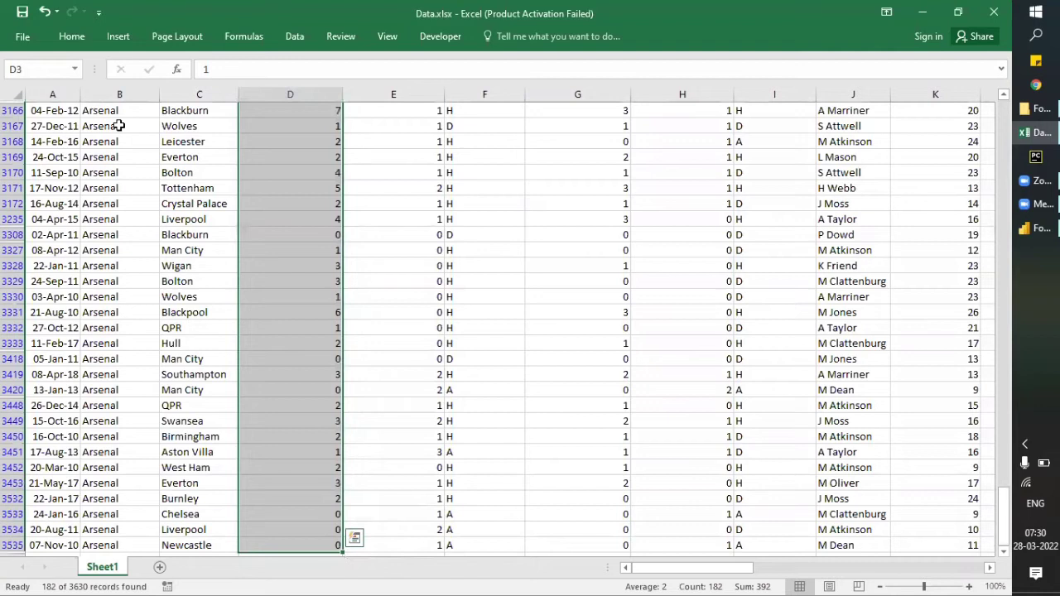
Enter 392 in cell D1 above FullTime Home Goal and clear the old totals in B1 and C1.
key("ctrl+Up")
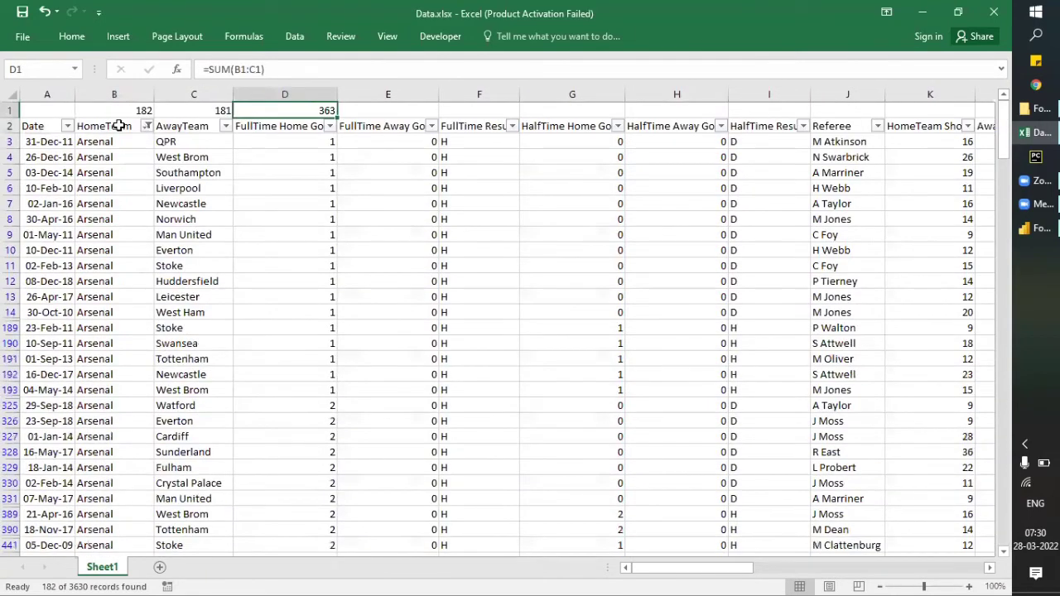
key("ctrl+z")
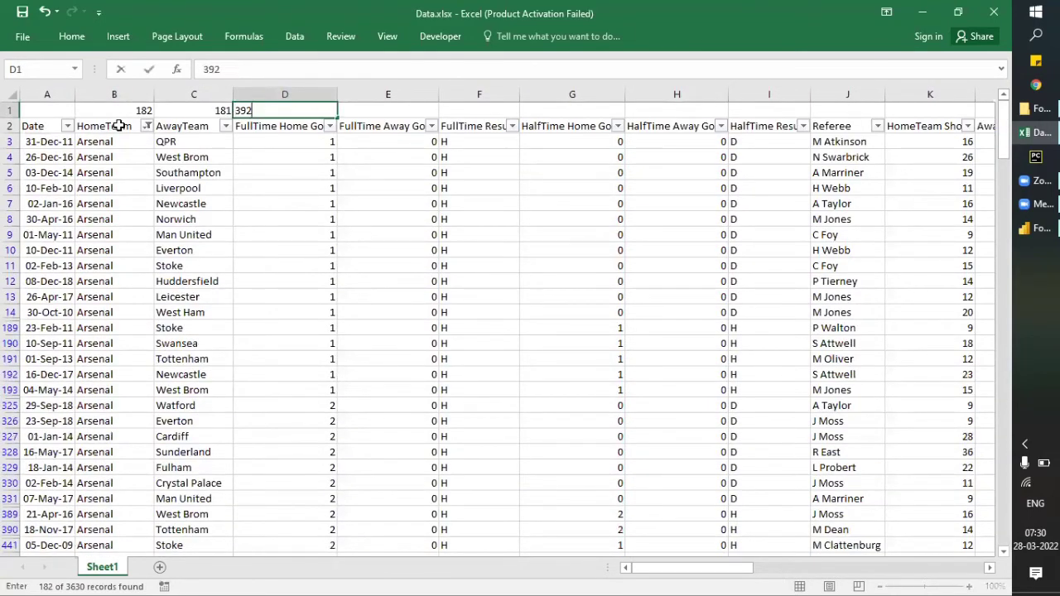
key("Left")
key("shift+Left")
key("Delete")
key("Down")
Clear the HomeTeam filter and filter the AwayTeam column to Arsenal only.
key("ctrl+shift+Right")
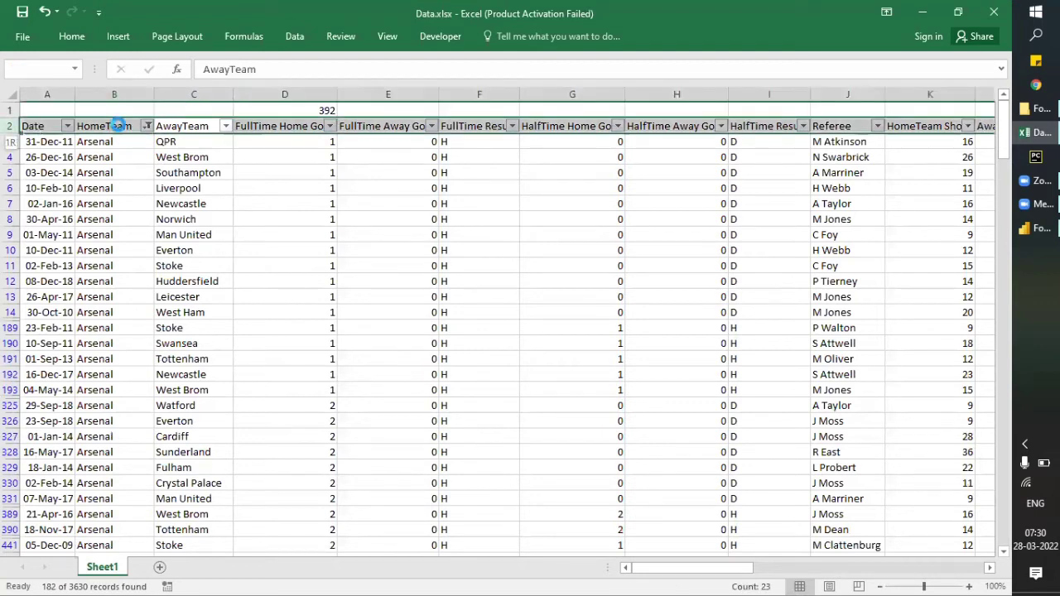
key("alt+a")
key("c")
key("Left")
key("Right")
key("alt+Down")
key("Down")
key("Up")
key("space")
key("Down")
key("space")
key("Return")
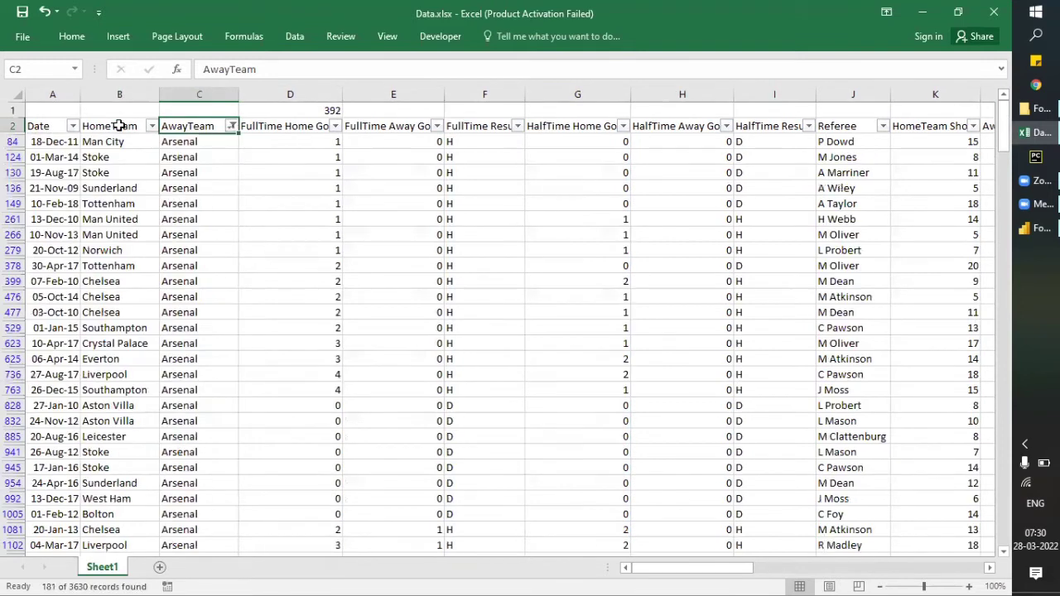
Sum the filtered FullTime Away Goal values, enter 310 in E1, and select D1:E1 to check the combined total.
key("Right")
key("Right")
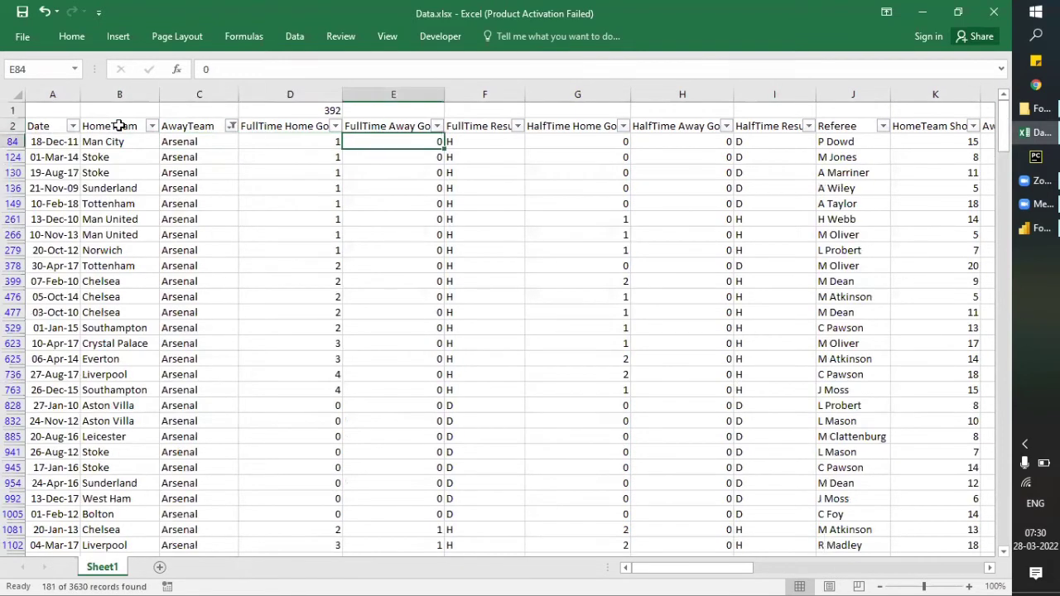
key("ctrl+shift+Down")
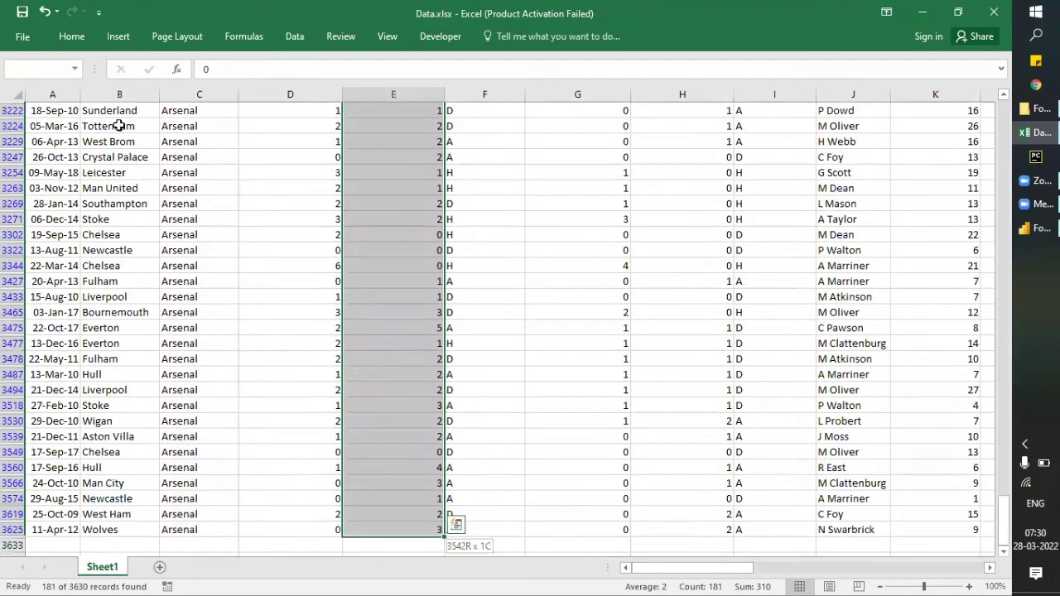
key("ctrl+Up")
key("Up")
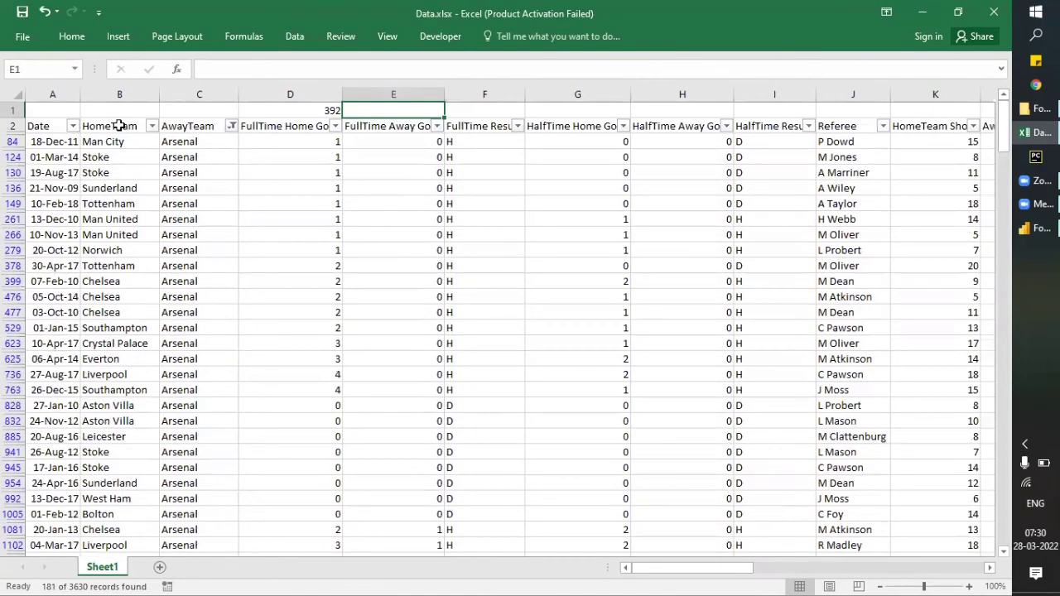
type("310")
key("ctrl+Return")
key("shift+Left")
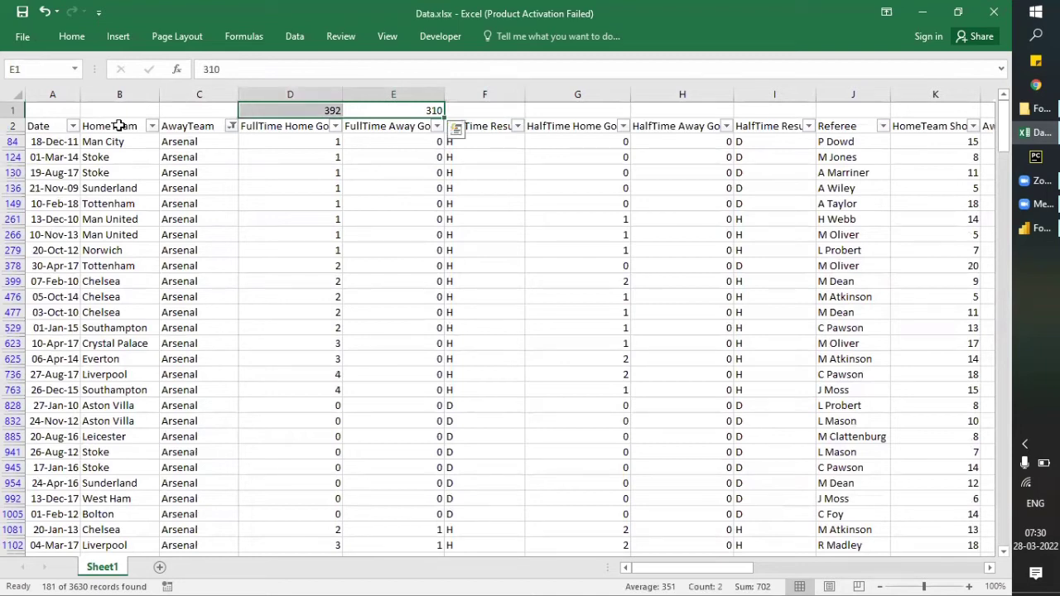
Switch to Power BI Desktop and compare the two Total Goals cards, examining the M TotalGoalCol column formula.
key("alt+Tab")
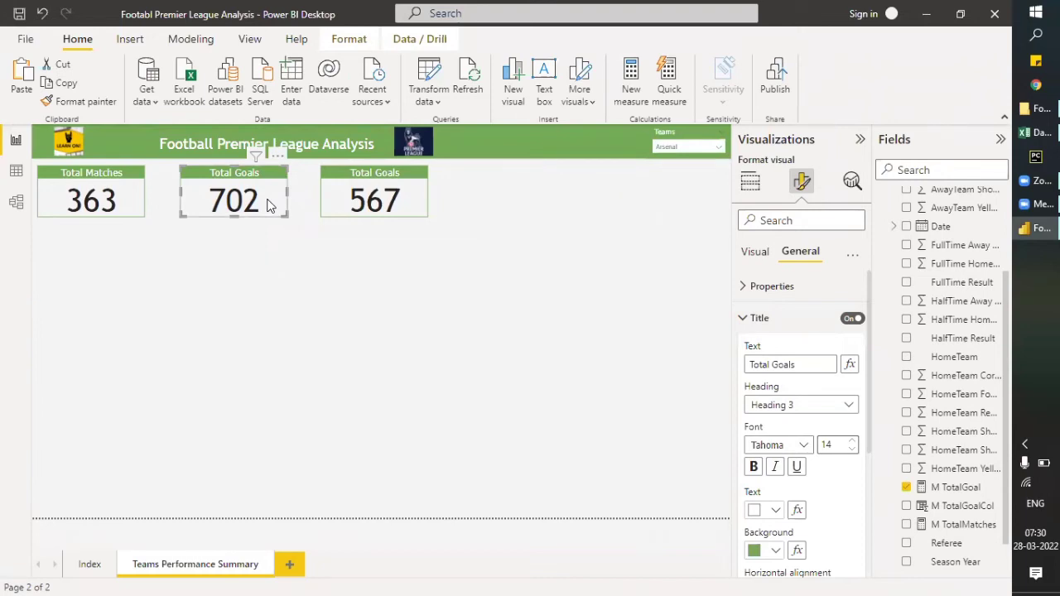
left_click(329, 211)
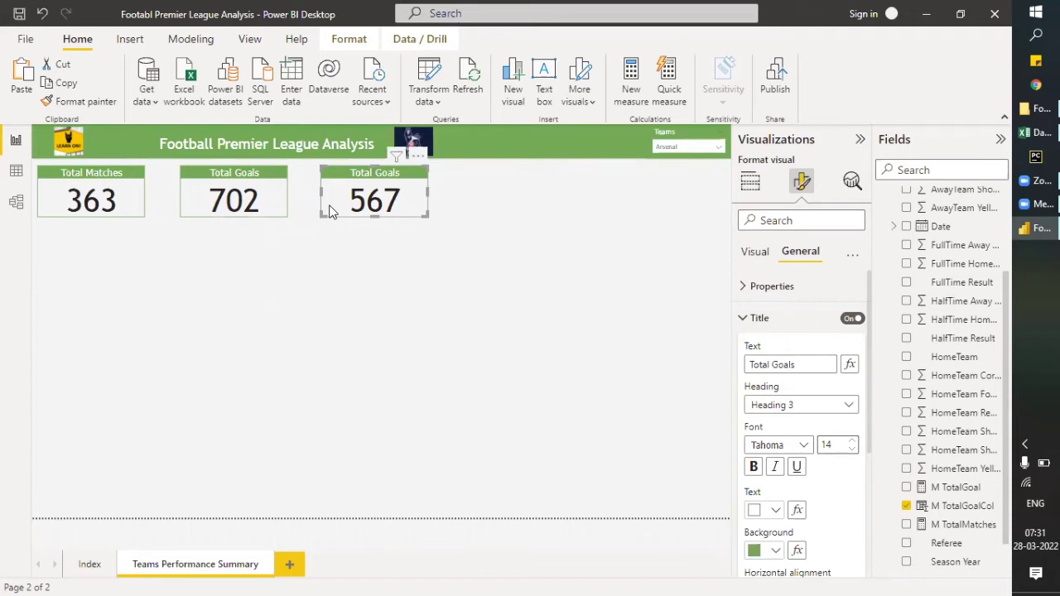
key("ctrl+b")
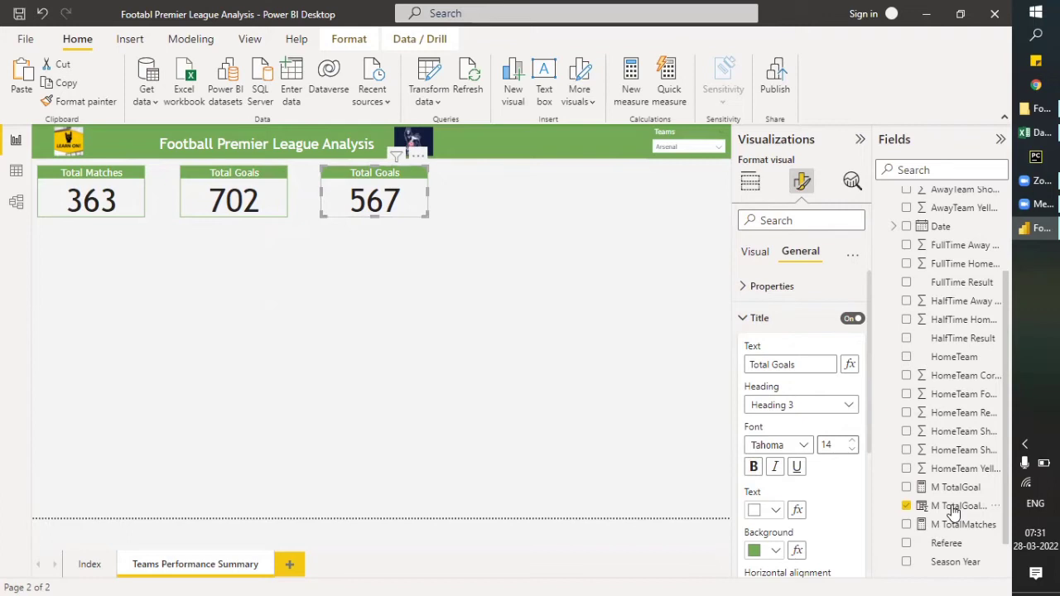
left_click(952, 508)
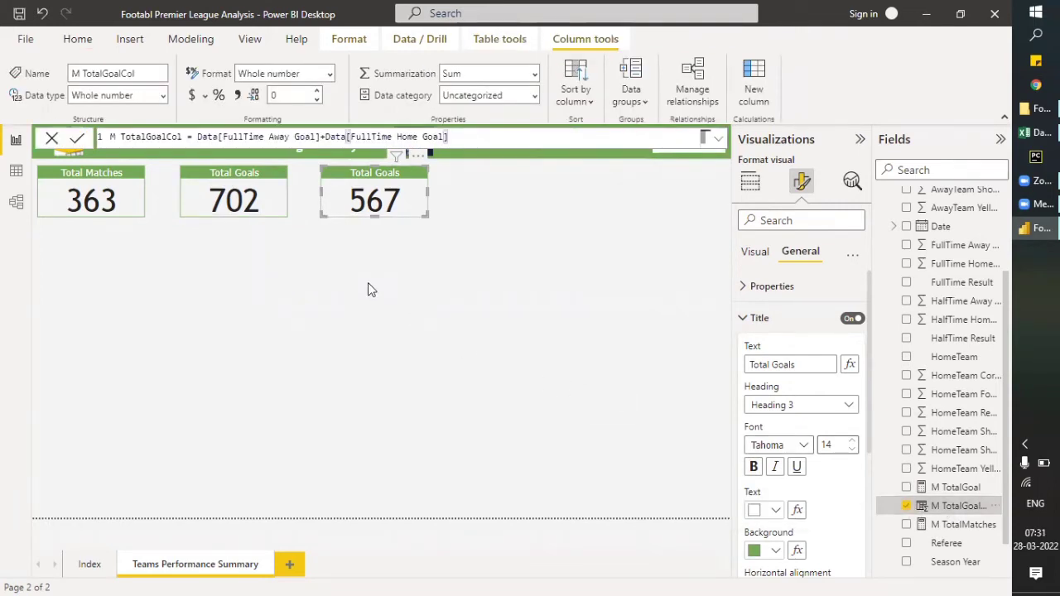
left_click(276, 212)
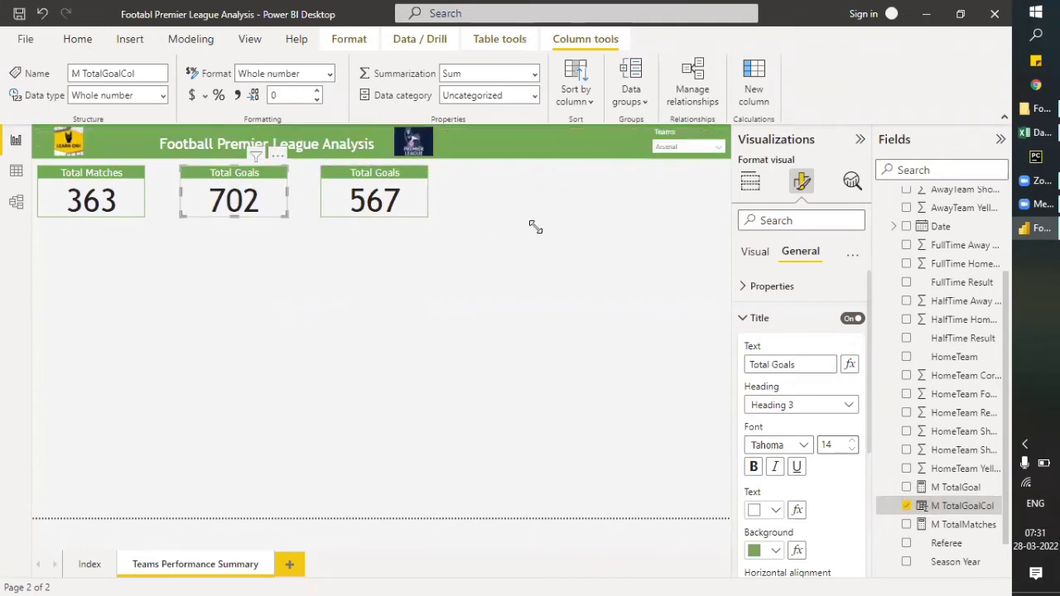
Remove the Arsenal selection from the Teams slicer so the cards cover all teams.
left_click(721, 150)
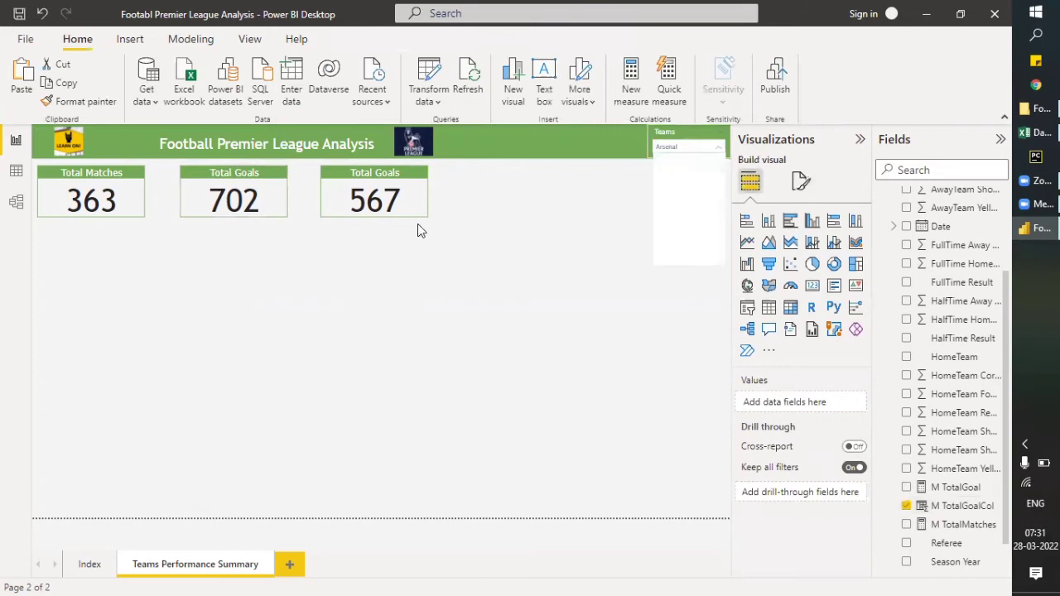
left_click(717, 152)
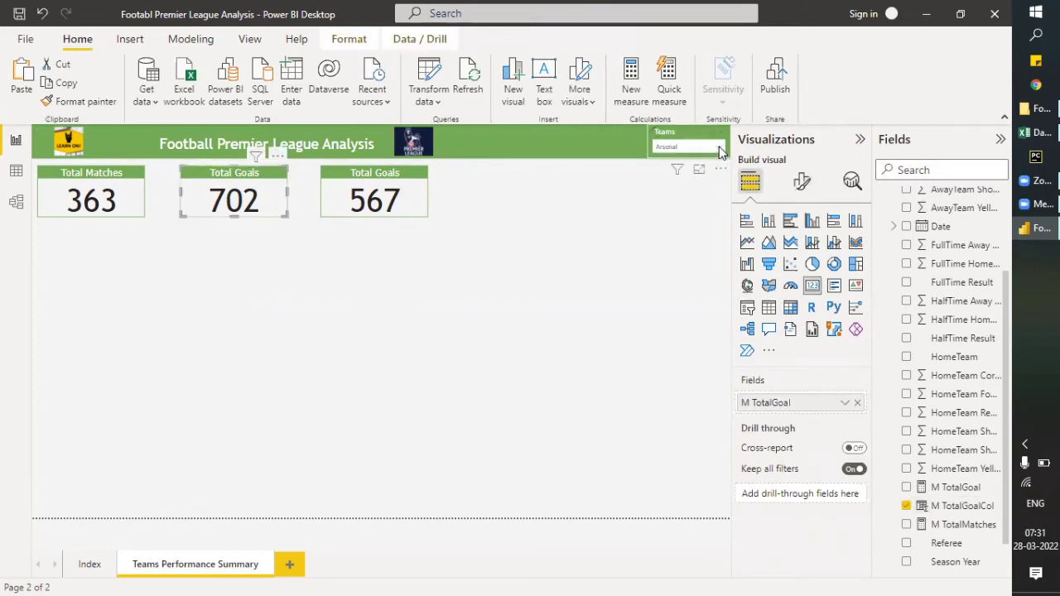
left_click(720, 150)
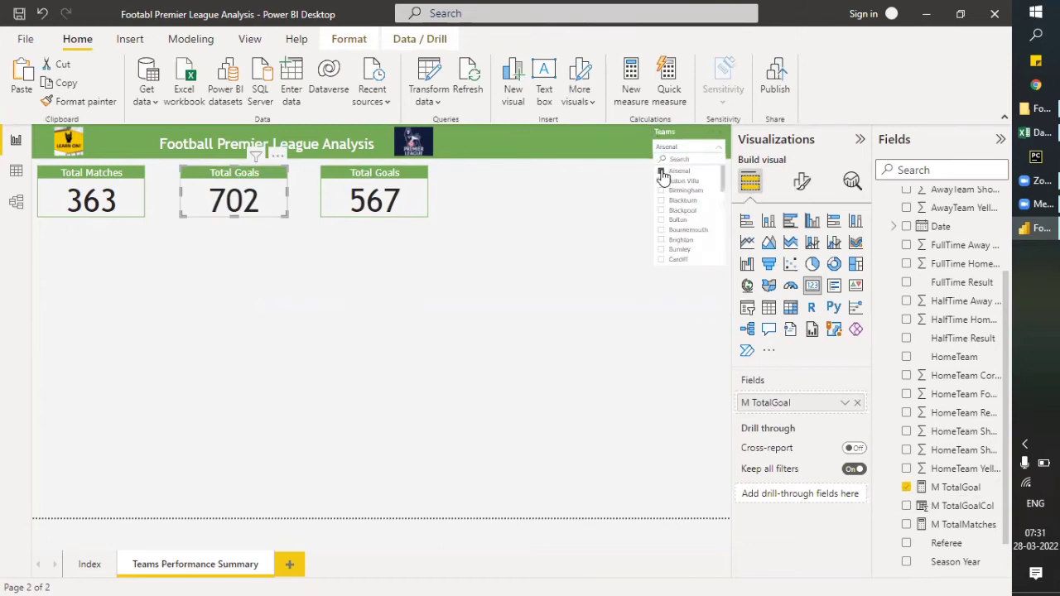
left_click(661, 171)
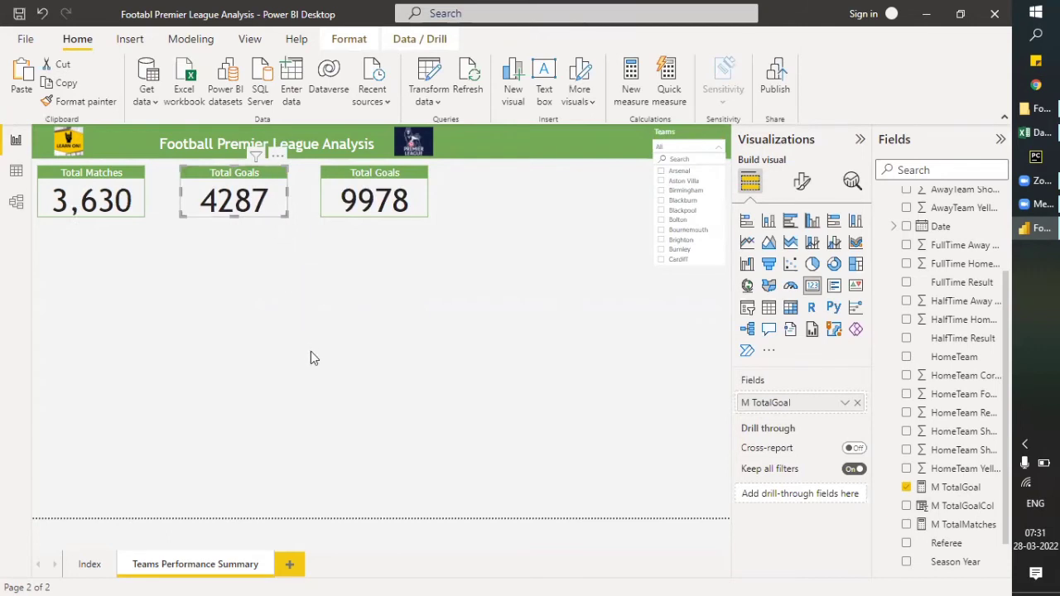
Switch to Data.xlsx in Excel, clear the Arsenal filter, sum all FullTime Home Goal values and enter 5691 in D1.
key("alt+Tab")
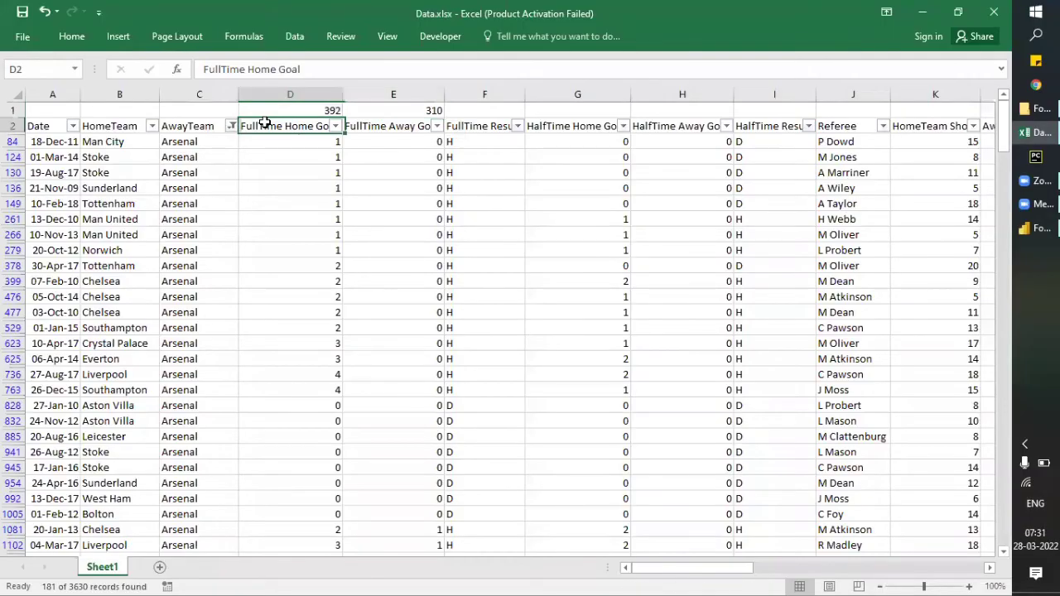
key("ctrl+z")
key("Down")
key("ctrl+shift+Down")
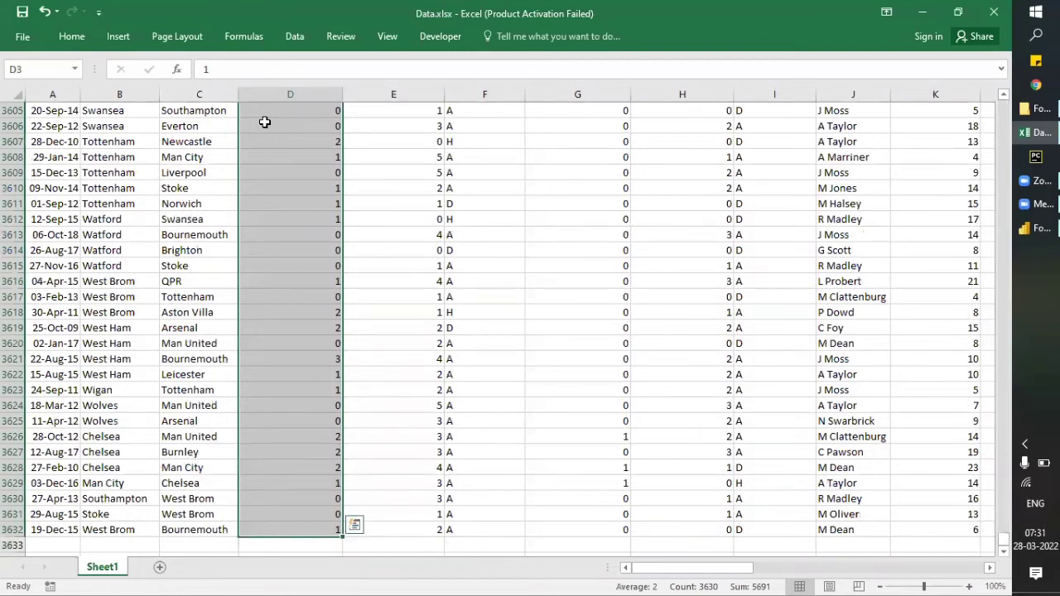
key("ctrl+Up")
type("5691")
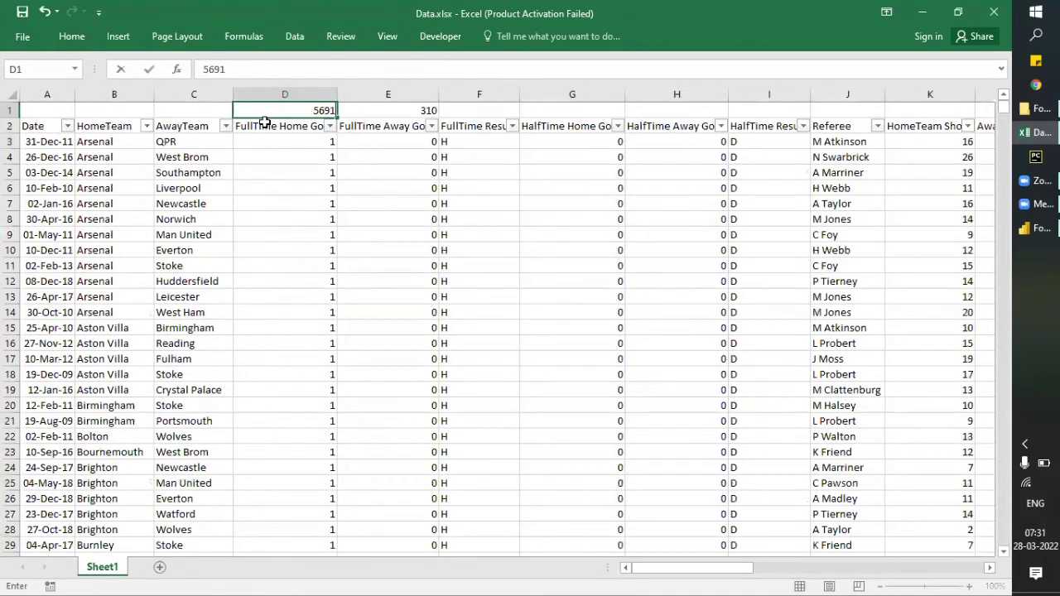
Sum all FullTime Away Goal values, enter 4287 in E1, and select D1:E1 to check the combined total.
key("Right")
key("Down")
key("Down")
key("ctrl+shift+Down")
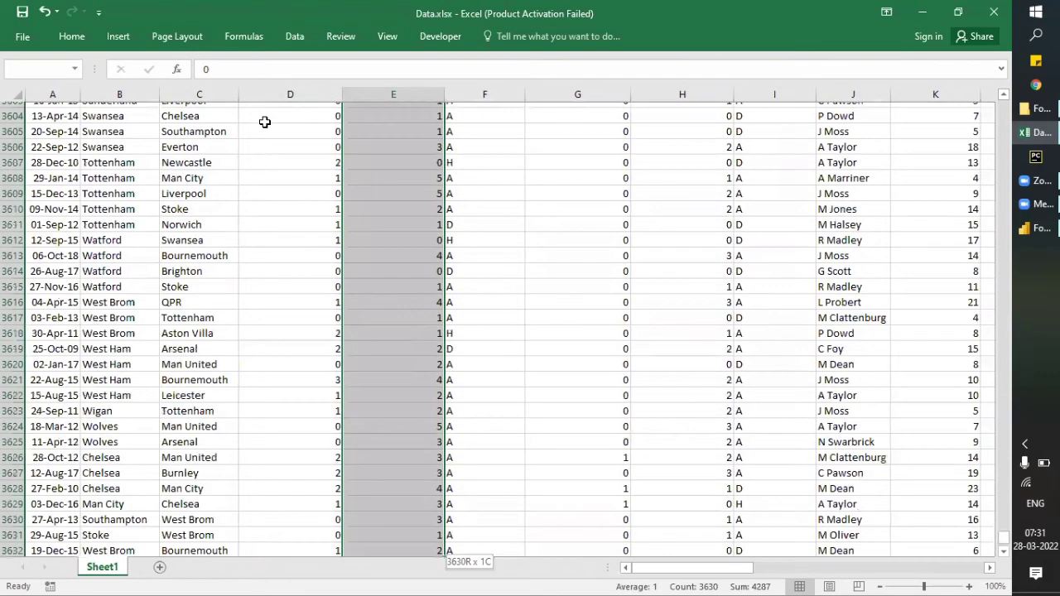
key("ctrl+Up")
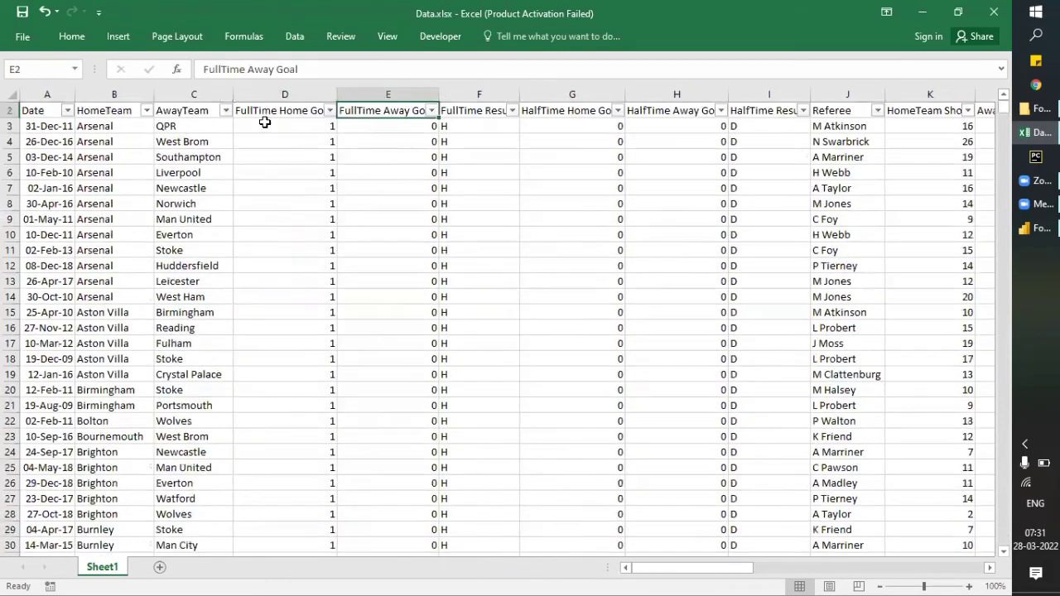
key("Up")
type("4287")
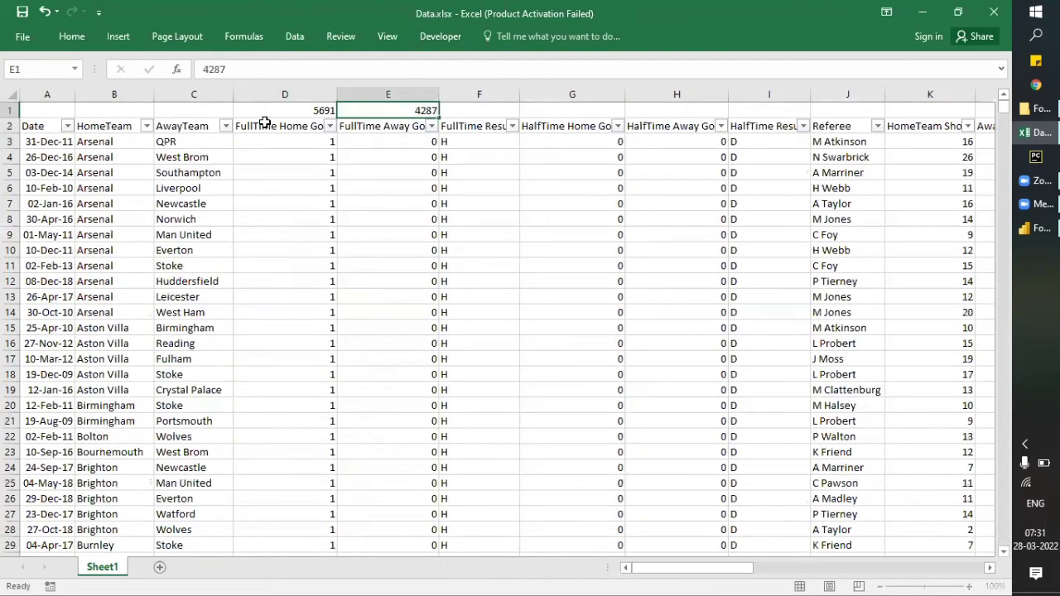
key("shift+Left")
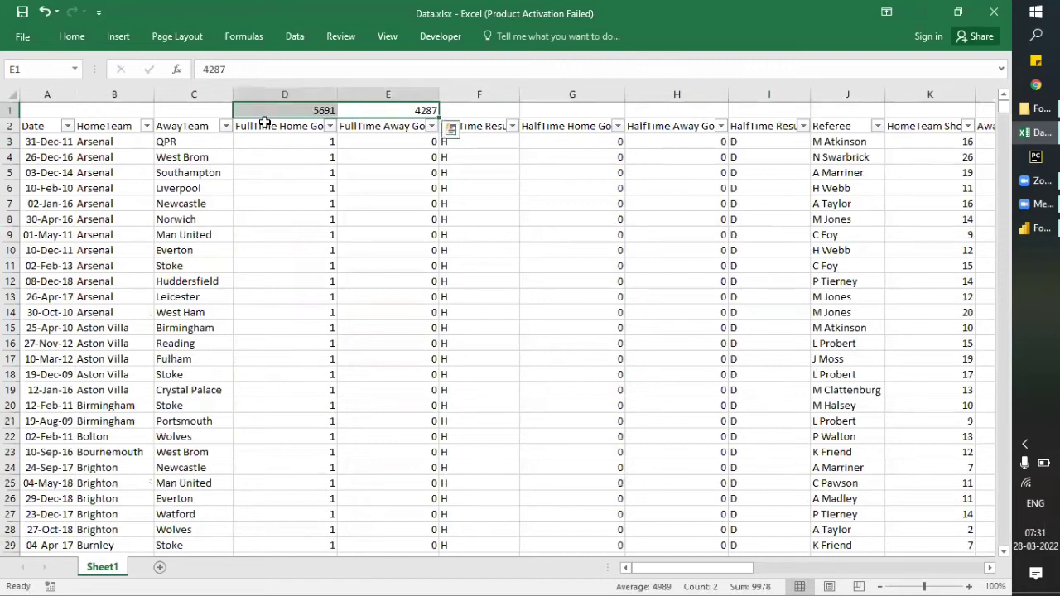
Switch to Power BI Desktop and replace the M TotalGoal measure's unfiltered IF result with TotalHomeGoal+SUM(Data[FullTime Away Goal]).
key("alt+Tab")
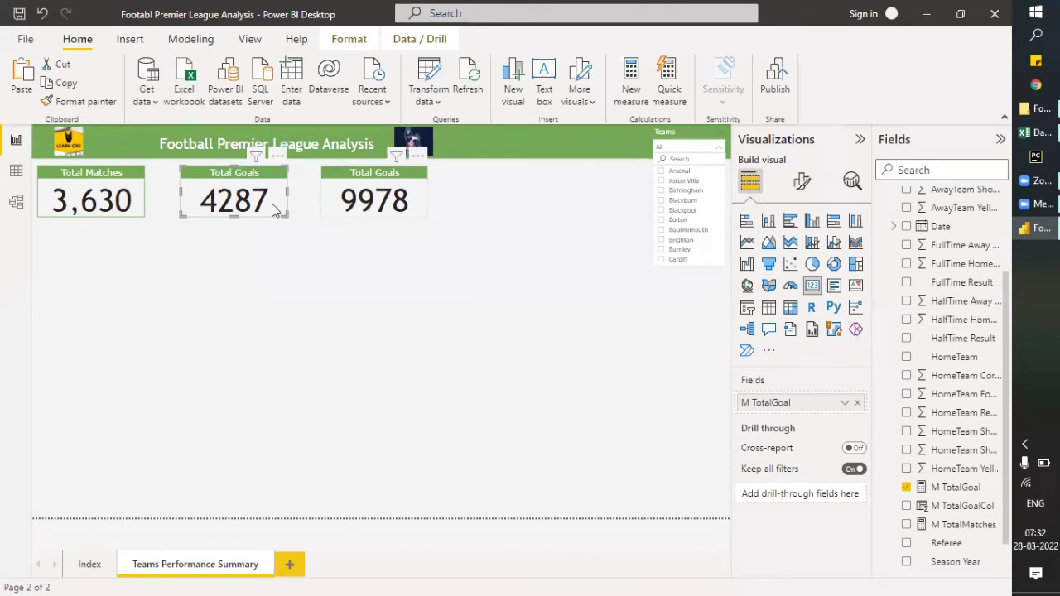
left_click(948, 488)
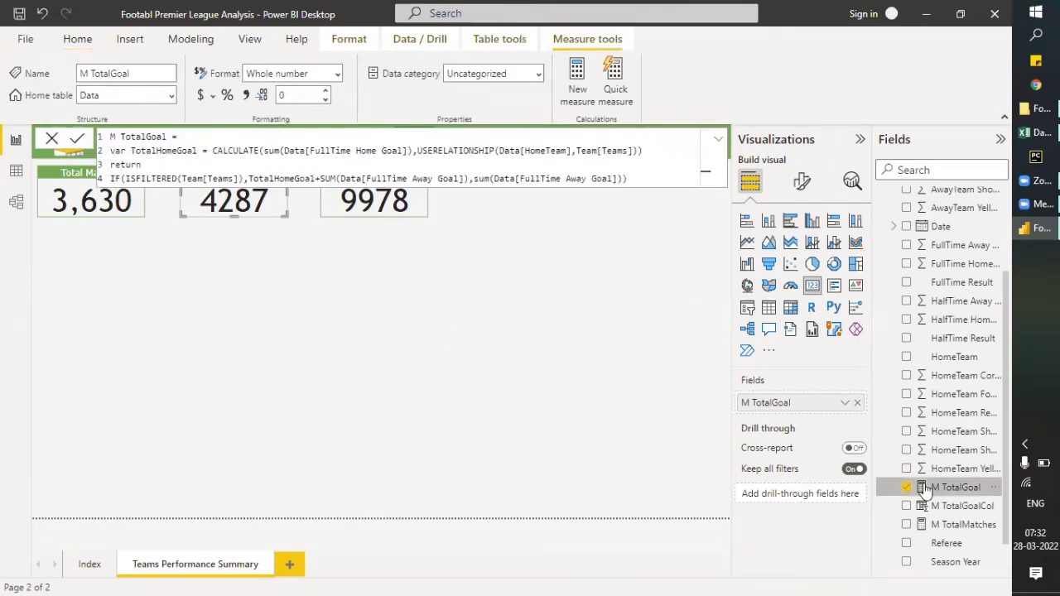
double_click(267, 179)
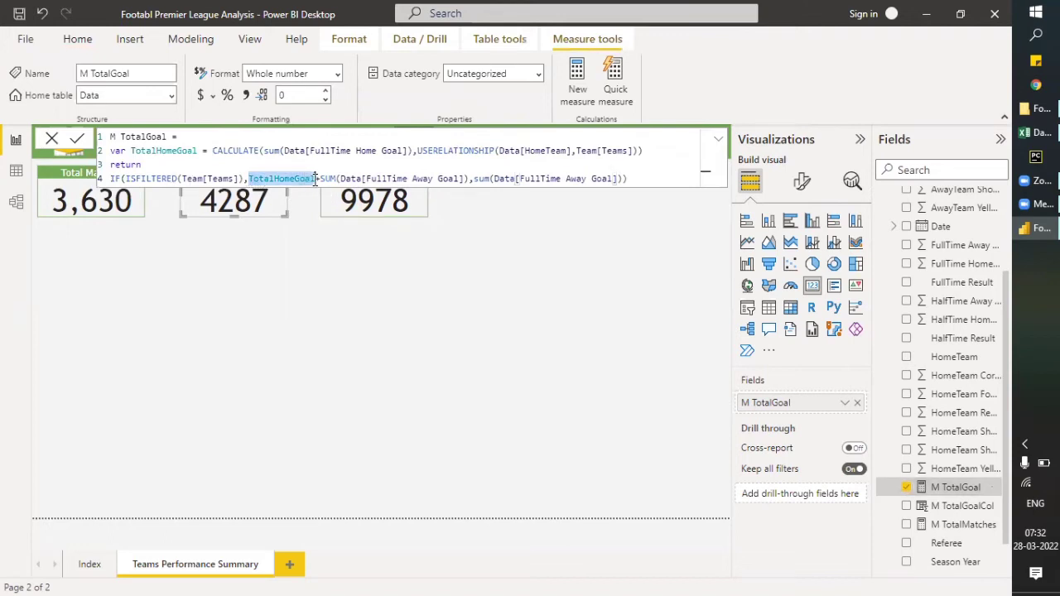
left_click_drag(321, 179, 470, 180)
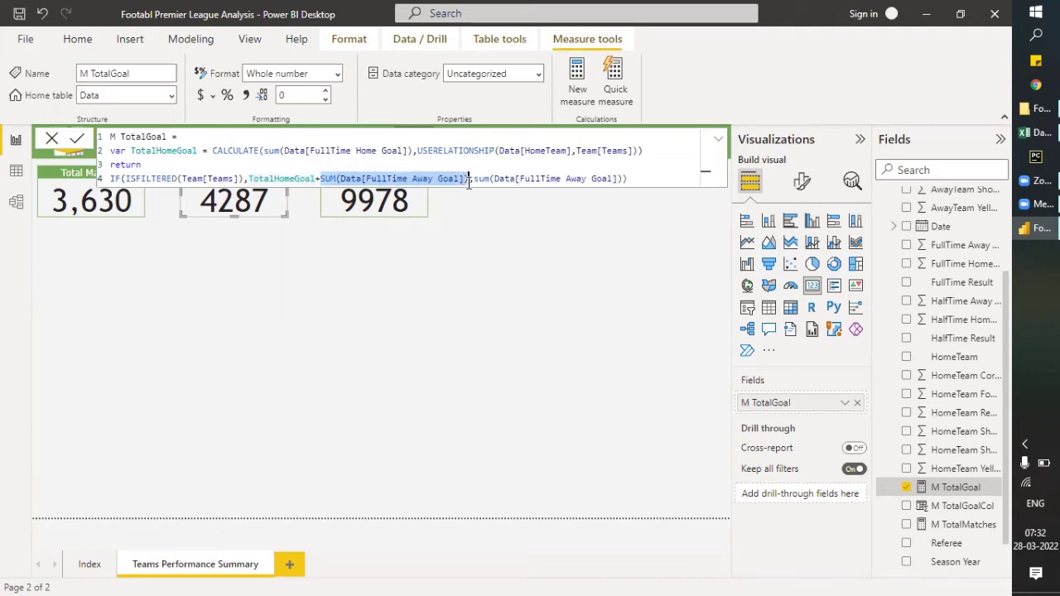
left_click(248, 179)
left_click_drag(283, 179, 469, 179)
key("ctrl+c")
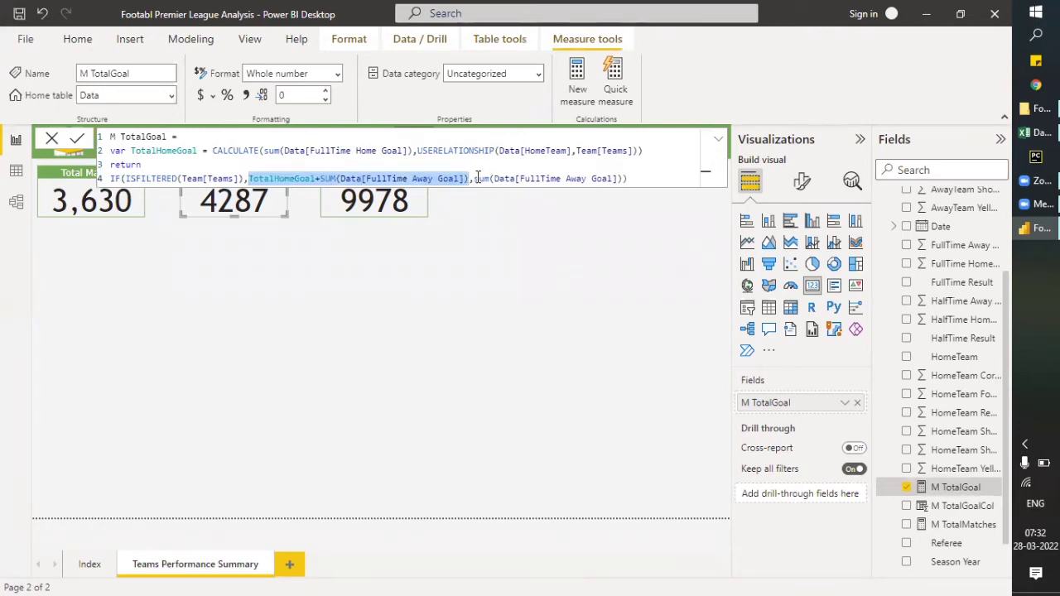
left_click(474, 179)
left_click_drag(475, 179, 626, 179)
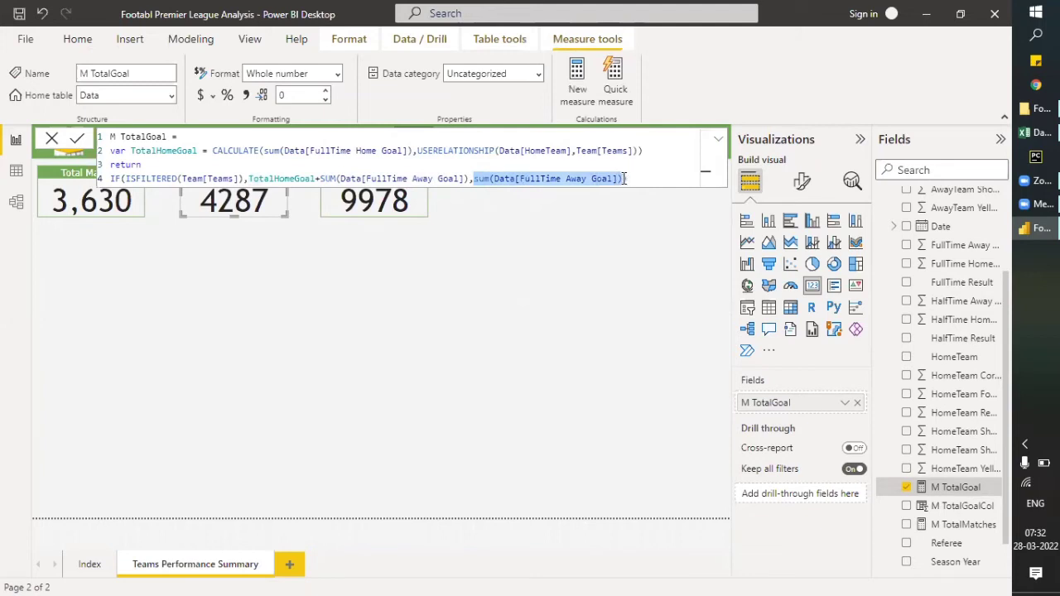
key("ctrl+v")
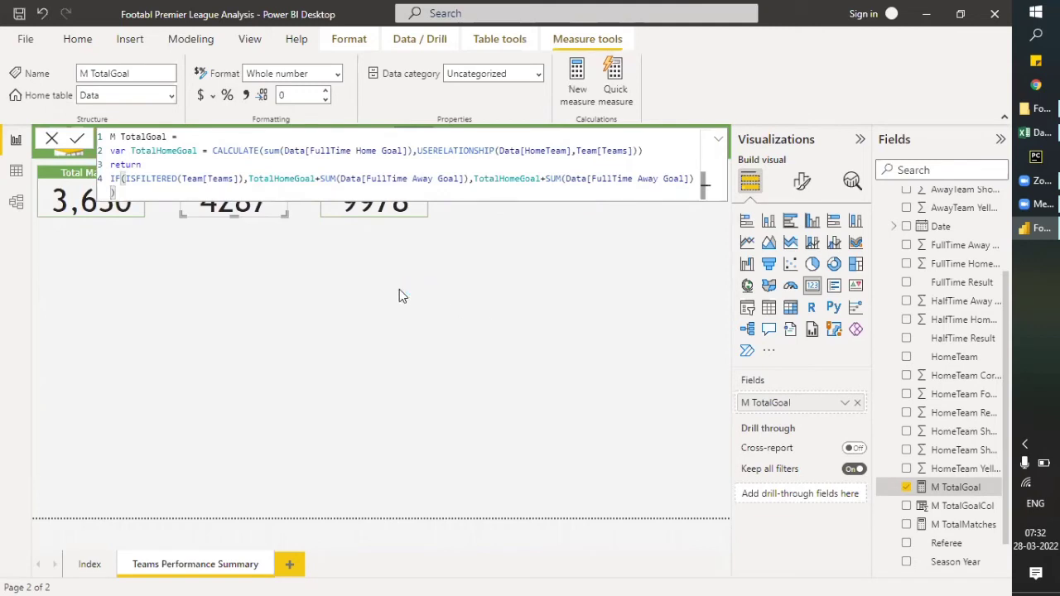
key("Return")
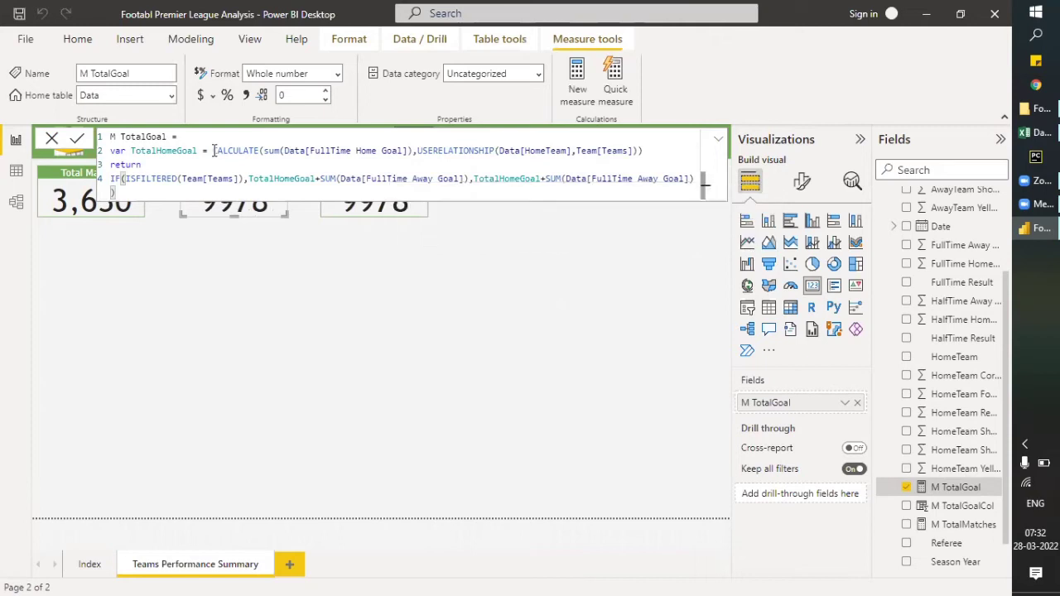
Examine the TotalHomeGoal variable's CALCULATE expression in M TotalGoal, focusing on its USERELATIONSHIP part.
left_click_drag(214, 151, 478, 151)
left_click_drag(649, 151, 649, 151)
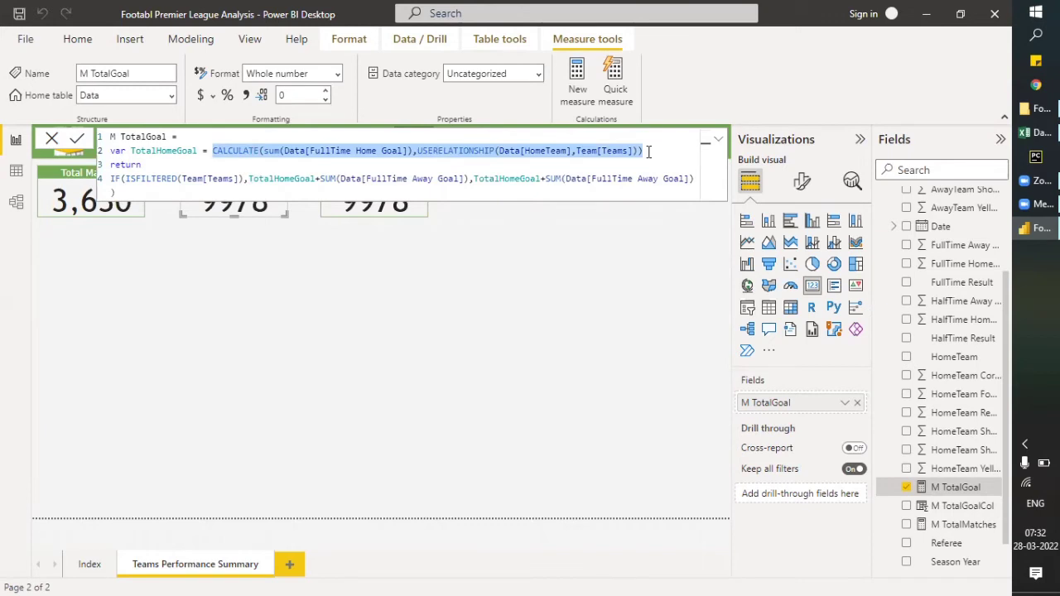
left_click(649, 151)
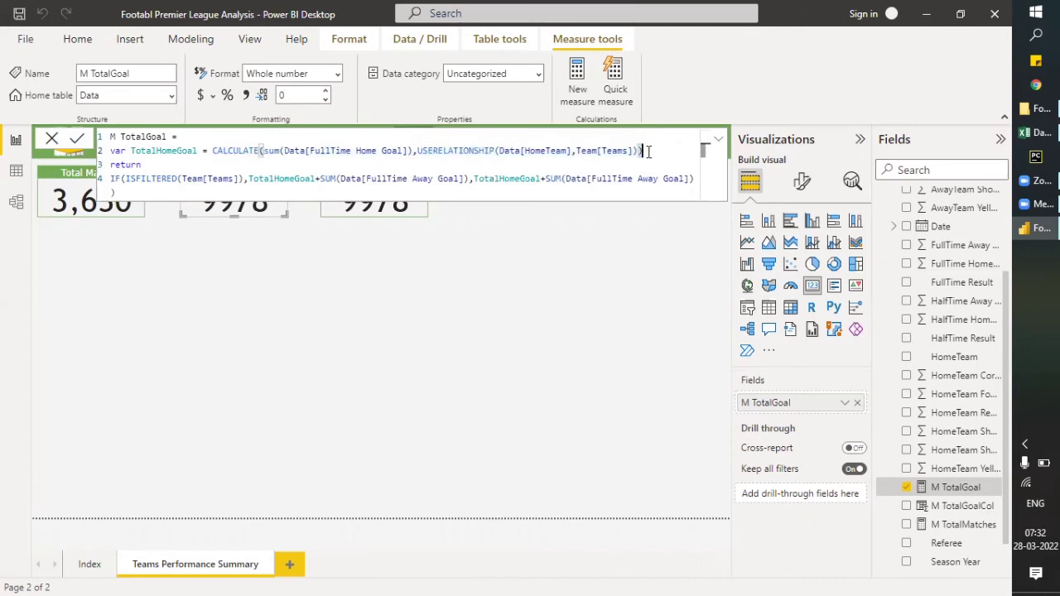
left_click_drag(446, 151, 652, 151)
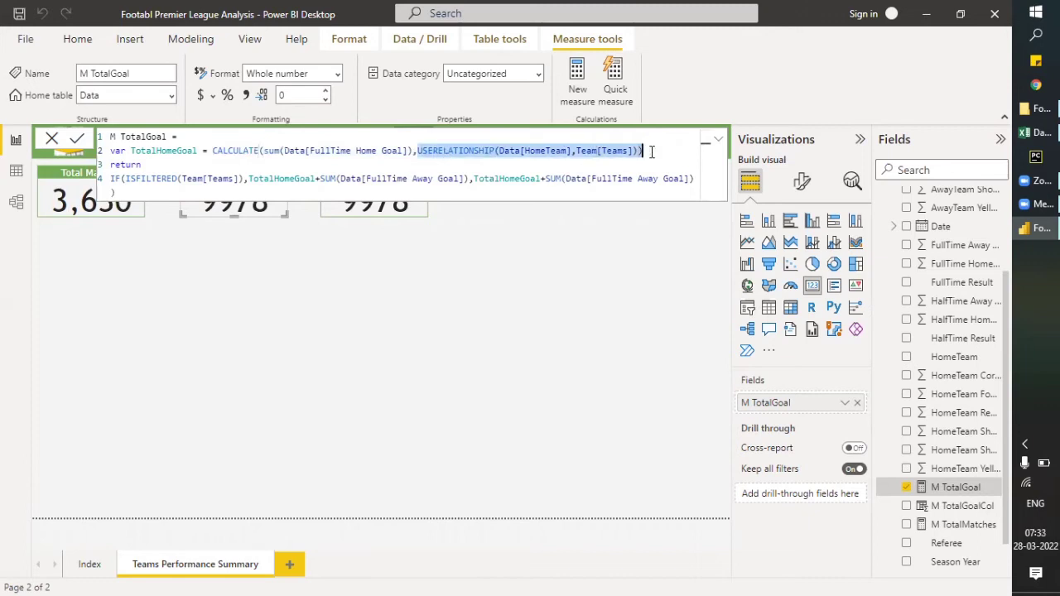
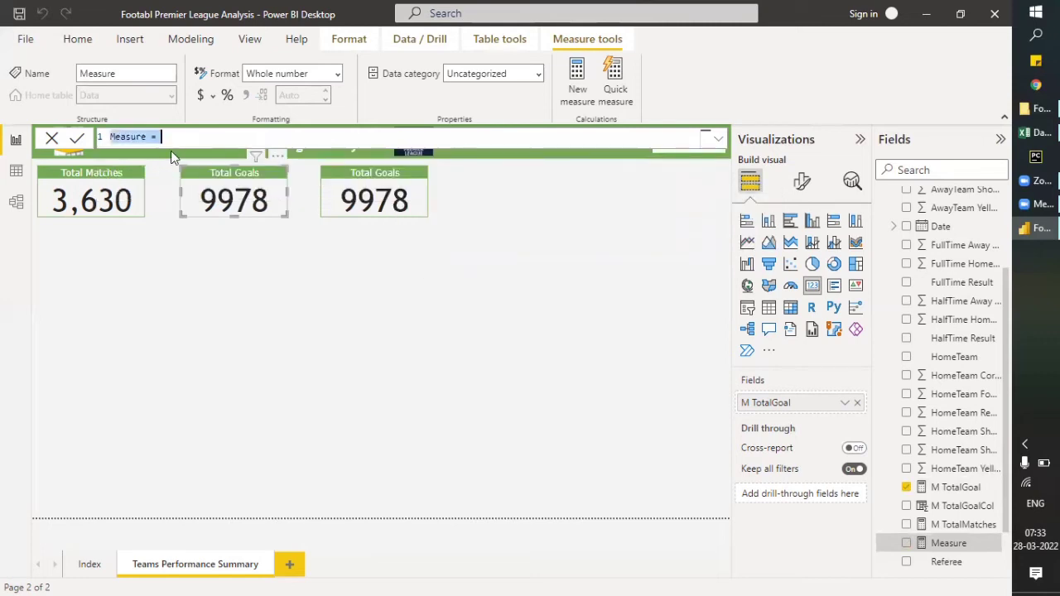
Fill the new measure with a copy of the M TotalGoal formula and name it M TotalRedCard.
type("M TotalGoal = var TotalHomeGoal = CALCULATE(sum(Data[FullTime Home Goal]),USERELATIONSHIP(Data[HomeTeam],Team[Teams])) return IF(ISFILTERED(Team[Teams]),TotalHomeGoal+SUM(Data[FullTime Away Goal]),TotalHomeGoal+SUM(Data[FullTime Away Goal]) )")
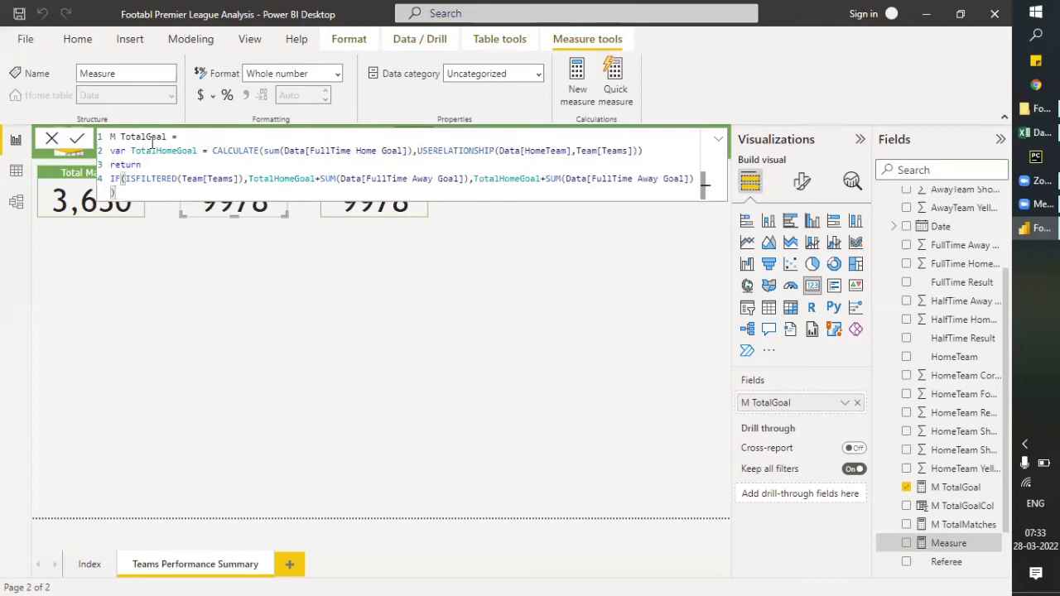
left_click(163, 136)
key("BackSpace")
key("BackSpace")
key("BackSpace")
key("BackSpace")
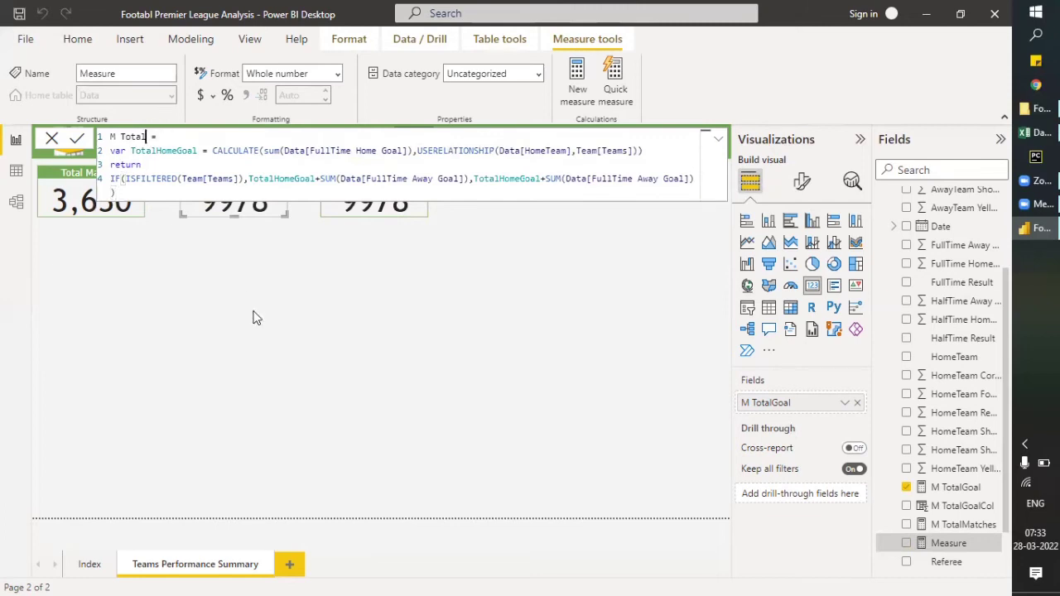
type("RedCard")
Rename the variable declared in M TotalRedCard to TotalHomeRed.
key("Down")
key("Right")
key("Right")
key("Right")
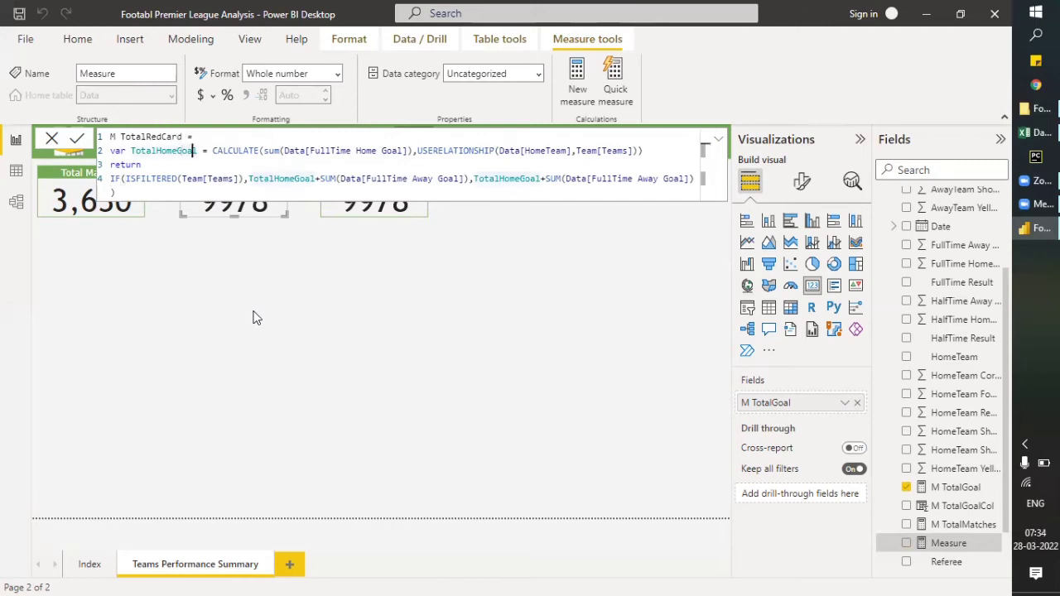
key("BackSpace")
key("BackSpace")
key("BackSpace")
key("BackSpace")
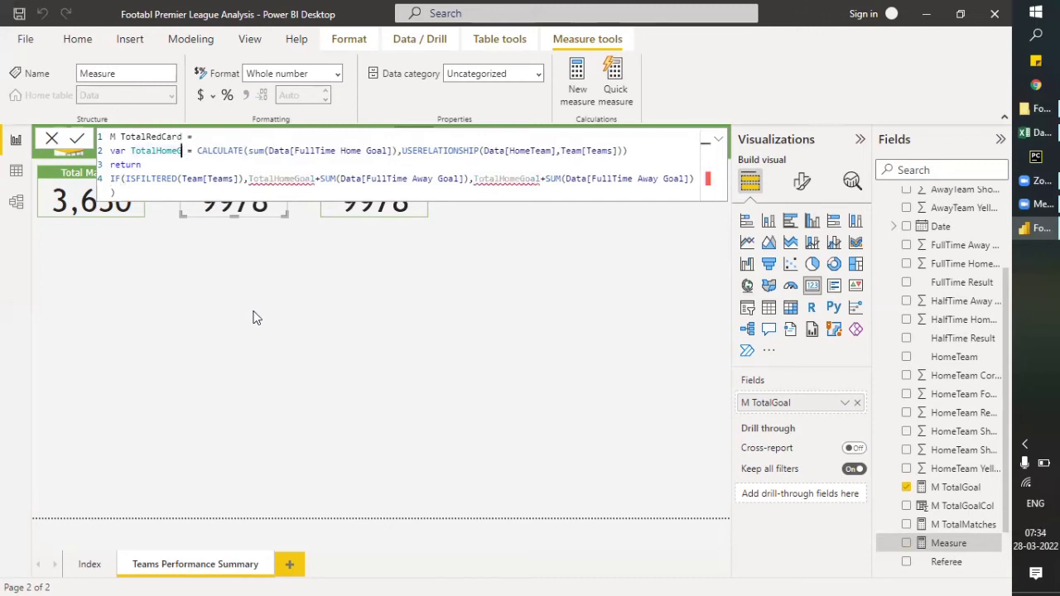
type("Red")
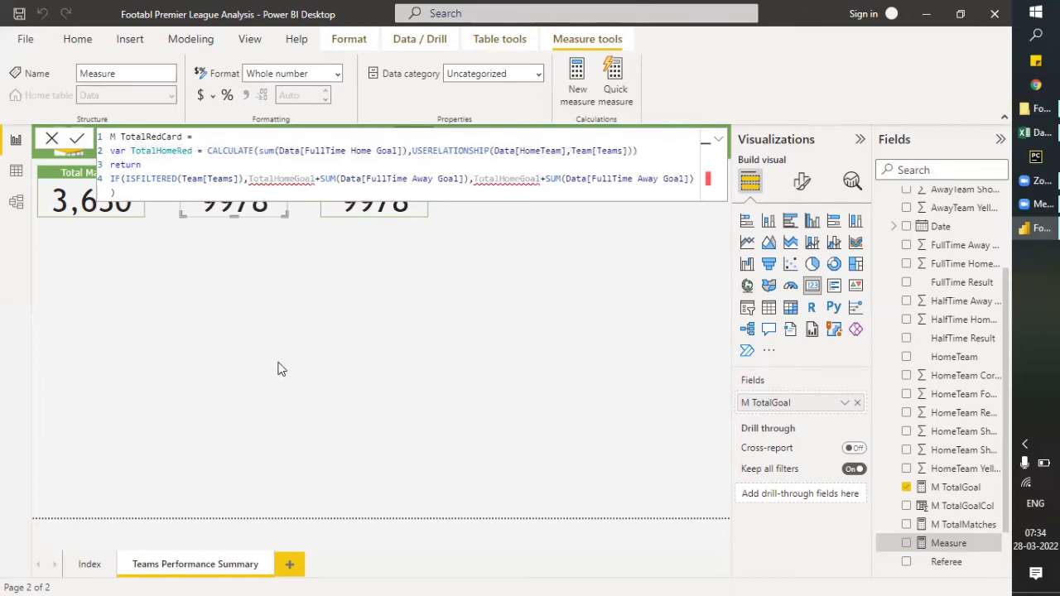
Replace the column summed in the TotalHomeRed variable with Data[HomeTeam Red Card].
left_click(404, 151)
key("BackSpace")
key("BackSpace")
key("BackSpace")
key("BackSpace")
key("BackSpace")
key("BackSpace")
key("BackSpace")
key("BackSpace")
key("BackSpace")
key("BackSpace")
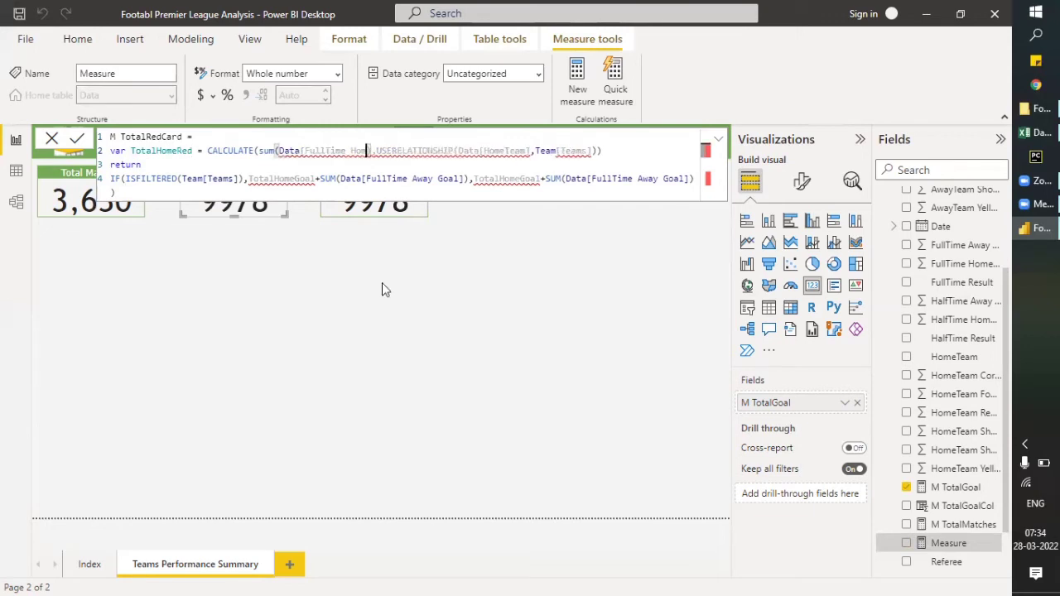
key("BackSpace")
key("BackSpace")
key("BackSpace")
key("BackSpace")
key("BackSpace")
key("BackSpace")
key("BackSpace")
key("BackSpace")
key("BackSpace")
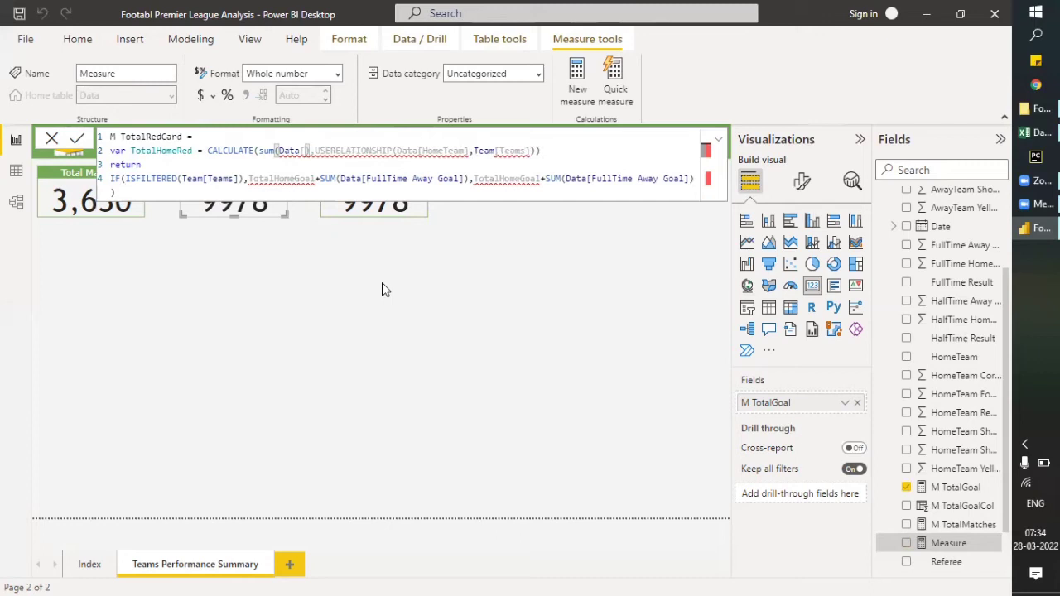
type("Home")
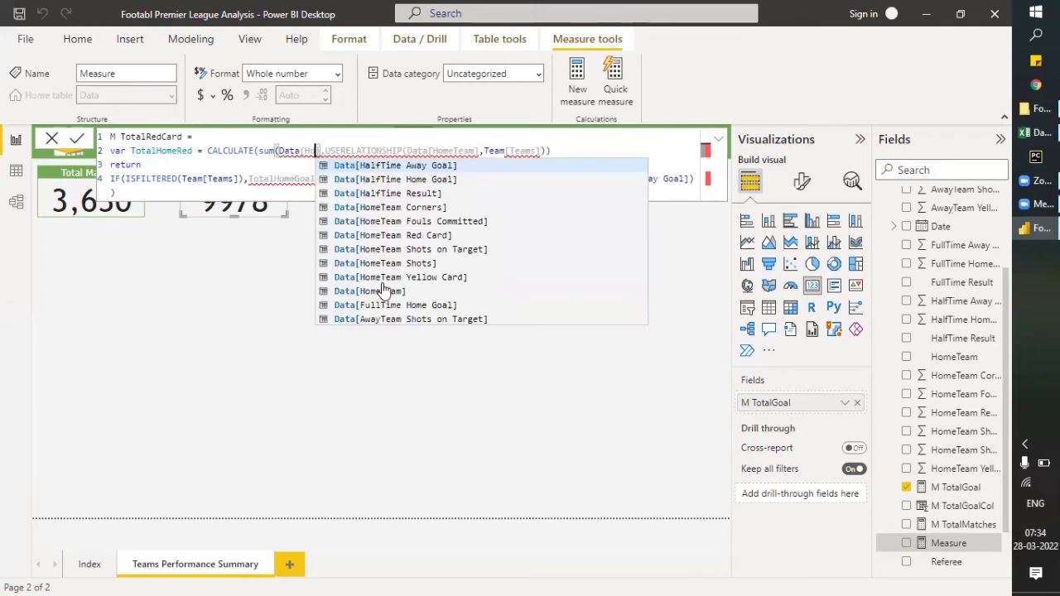
type("team ")
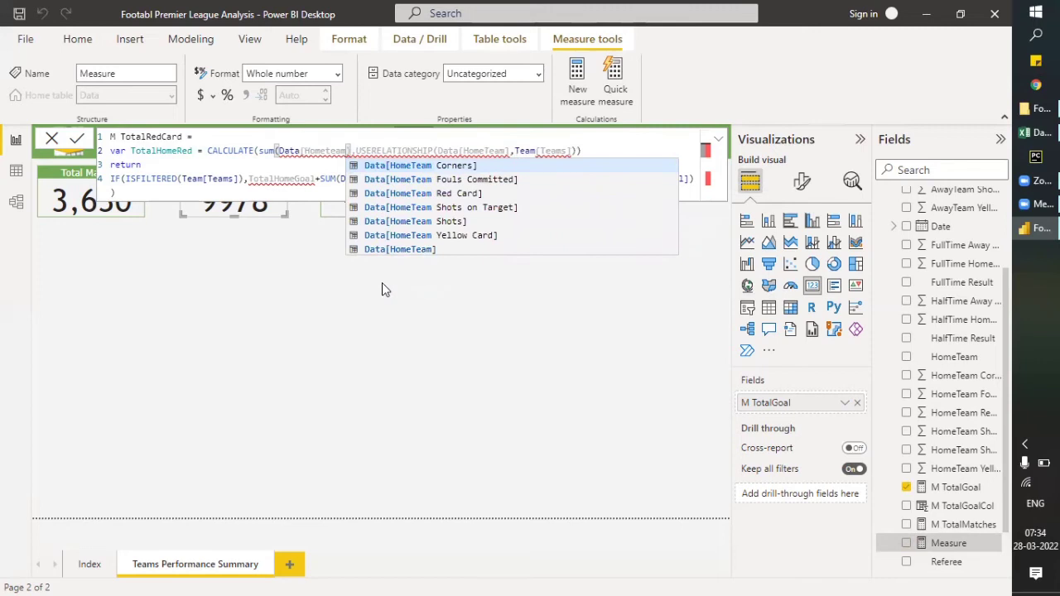
type("red")
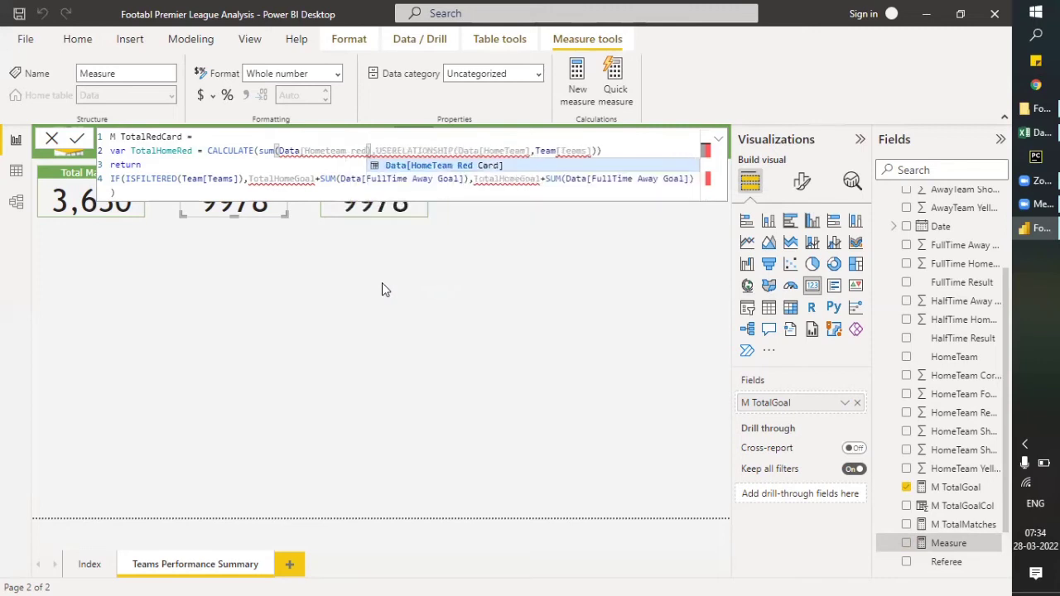
key("Tab")
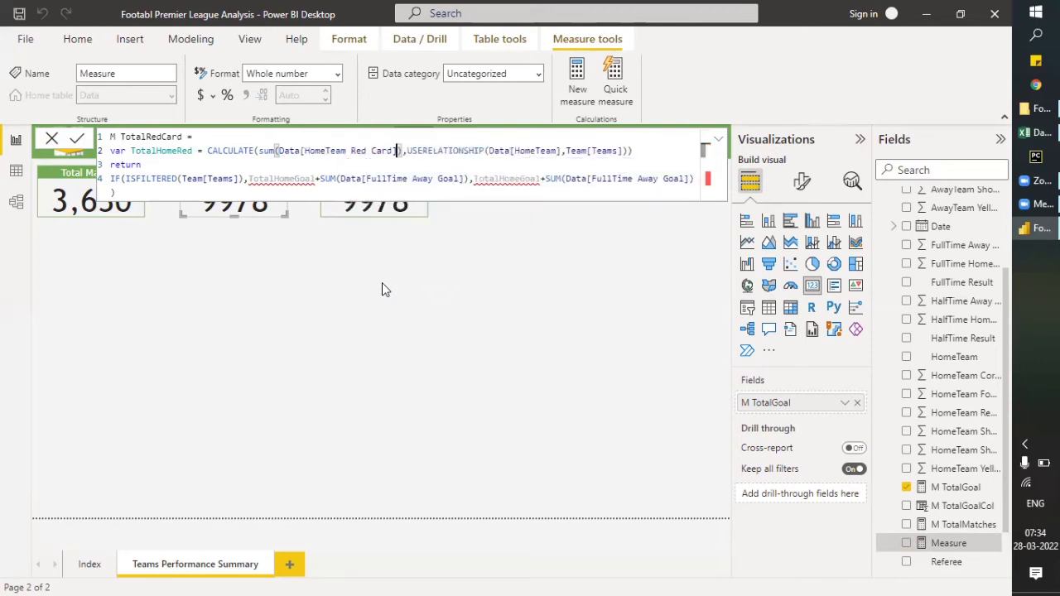
Copy sum(Data[HomeTeam Red Card] from the variable over SUM(Data[FullTime Away Goal]) in the IF function's filtered result.
key("shift+Left")
key("shift+Left")
key("shift+Left")
key("shift+Left")
key("shift+Left")
key("shift+Left")
key("shift+Left")
key("shift+Left")
key("shift+Left")
key("shift+Left")
key("shift+Left")
key("shift+Left")
key("shift+Left")
key("shift+Left")
key("shift+Left")
key("shift+Left")
key("shift+Left")
key("shift+Left")
key("shift+Left")
key("shift+Left")
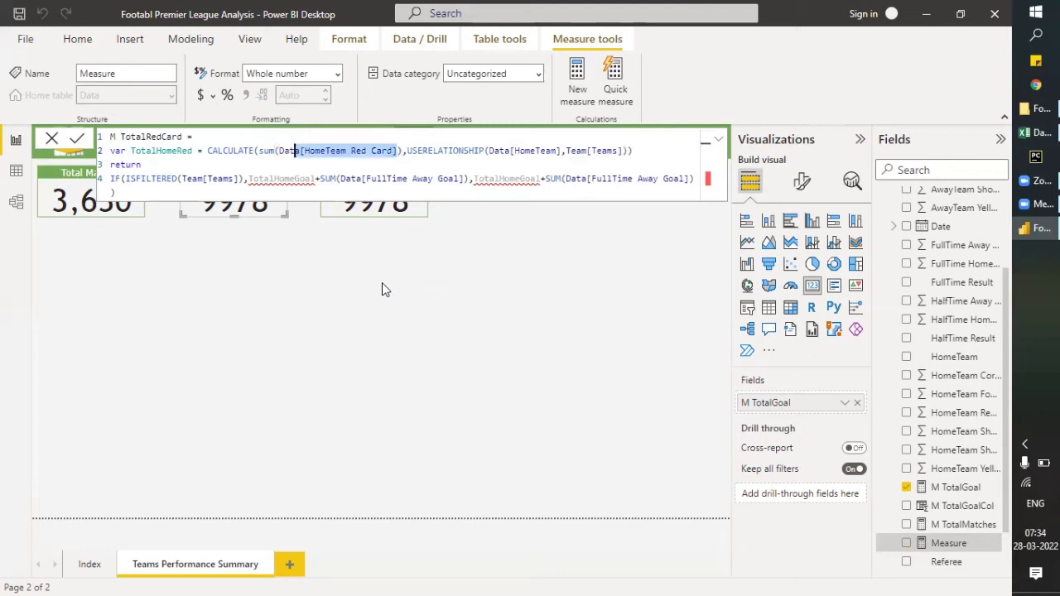
key("shift+Left")
key("shift+Left")
key("shift+Left")
key("shift+Left")
key("shift+Left")
key("shift+Left")
key("ctrl+c")
key("Down")
key("Down")
key("Right")
key("Right")
key("Right")
key("Right")
key("Right")
key("Right")
key("Right")
key("Right")
key("Right")
key("Right")
key("Right")
key("Right")
key("Right")
key("Right")
key("Right")
key("Right")
key("Right")
key("Right")
key("Right")
key("Right")
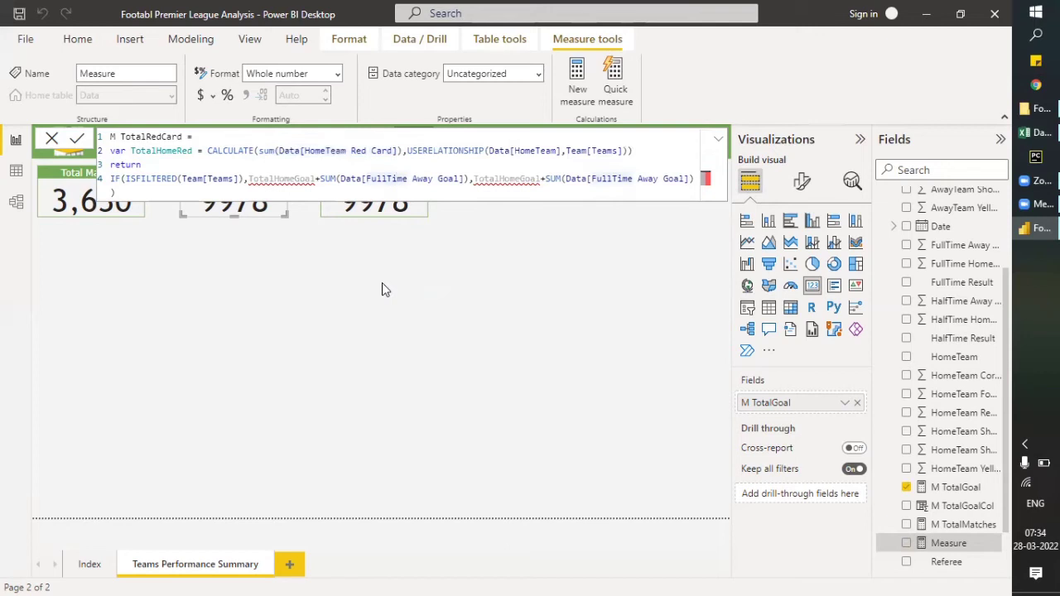
key("Left")
key("Left")
key("Left")
key("Left")
key("Left")
key("Left")
key("Left")
key("Left")
key("Left")
key("Left")
key("Left")
key("Left")
key("Left")
key("Left")
key("shift+Right")
key("shift+Right")
key("shift+Right")
key("shift+Right")
key("shift+Right")
key("shift+Right")
key("shift+Right")
key("shift+Right")
key("shift+Right")
key("shift+Right")
key("shift+Right")
key("shift+Right")
key("shift+Right")
key("shift+Right")
key("shift+Right")
key("shift+Right")
key("shift+Right")
key("shift+Right")
key("shift+Right")
key("shift+Right")
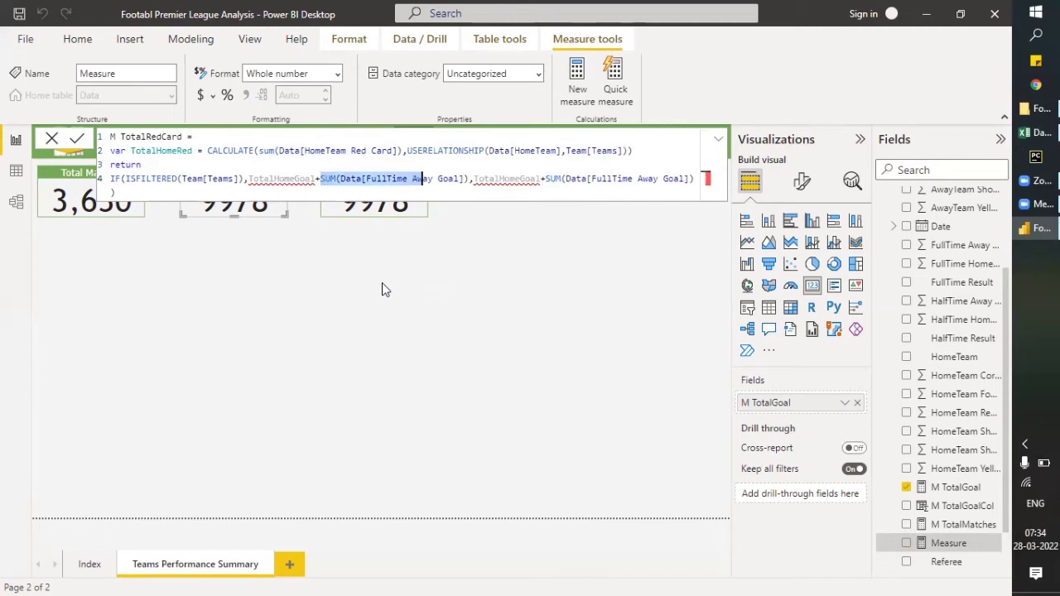
key("shift+Right")
key("shift+Right")
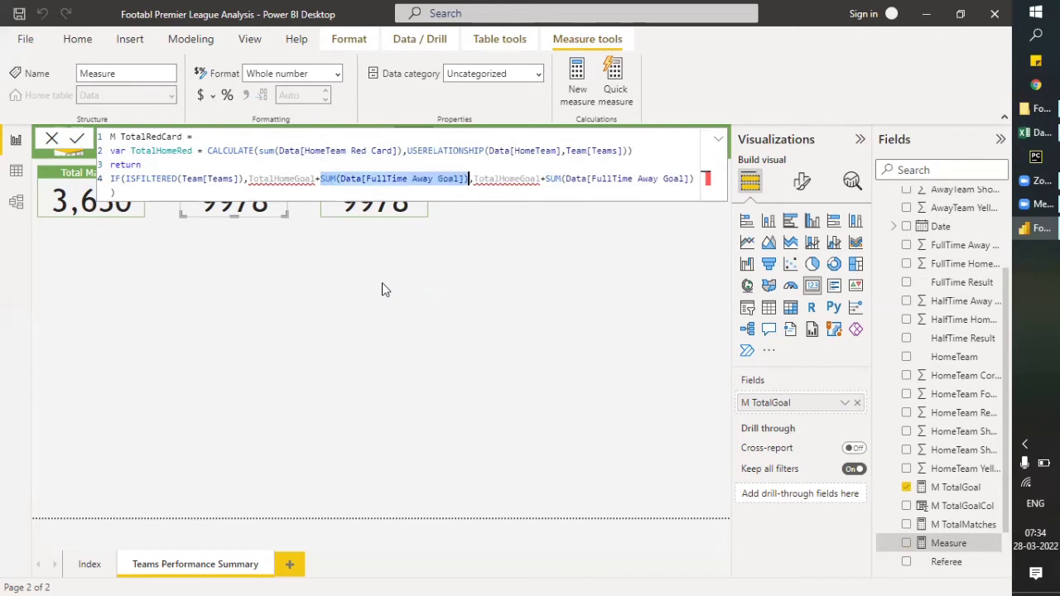
key("ctrl+v")
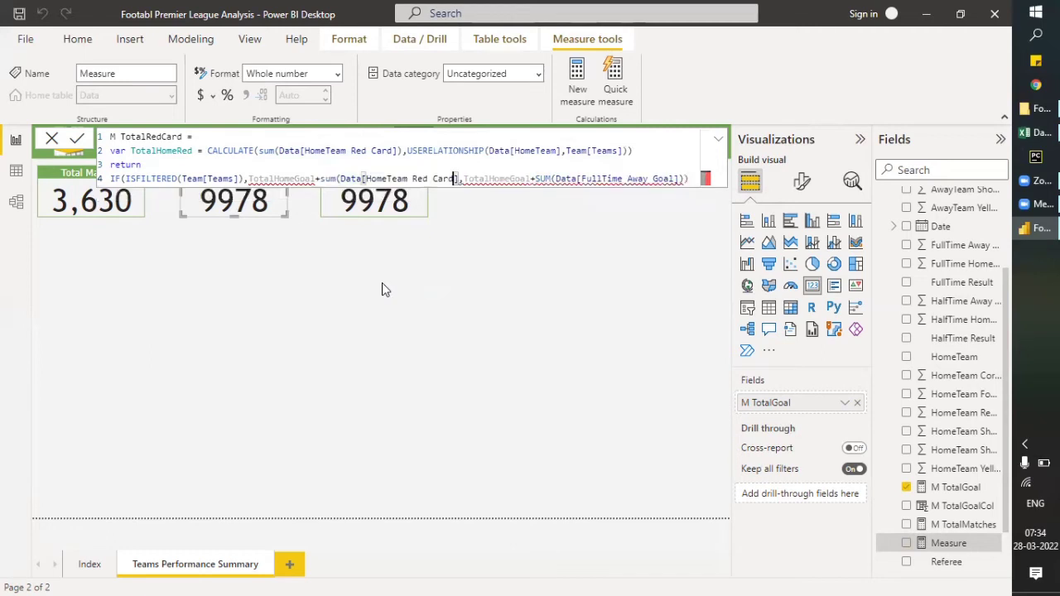
Replace TotalHomeGoal with TotalHomeRed in the IF function's filtered result.
key("ctrl+Left")
key("ctrl+Left")
key("ctrl+Left")
key("ctrl+Left")
key("ctrl+Left")
key("BackSpace")
key("BackSpace")
key("BackSpace")
key("BackSpace")
key("BackSpace")
key("BackSpace")
key("BackSpace")
key("BackSpace")
key("BackSpace")
key("BackSpace")
key("BackSpace")
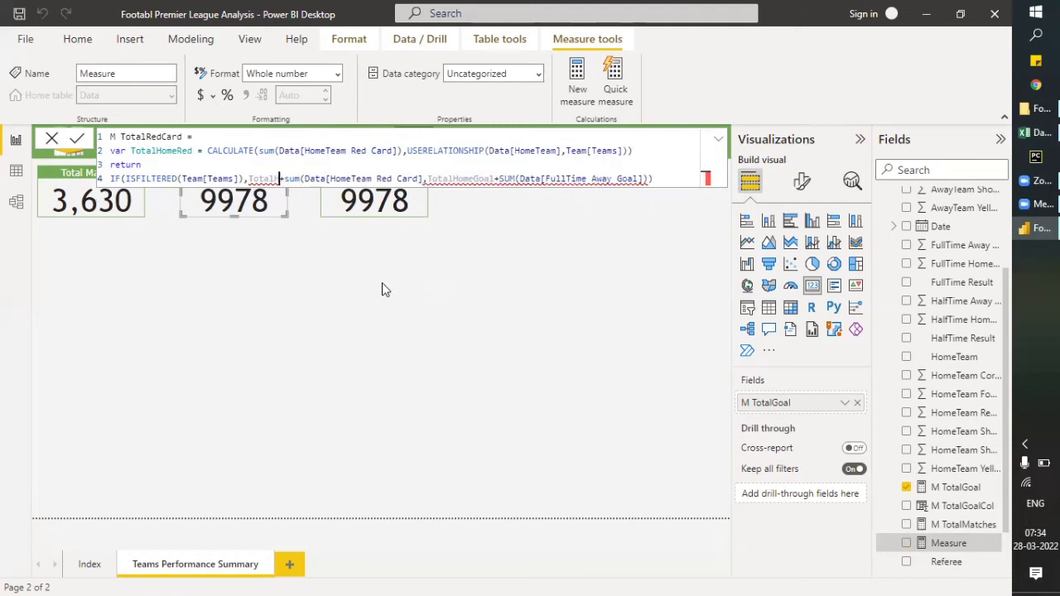
key("BackSpace")
key("BackSpace")
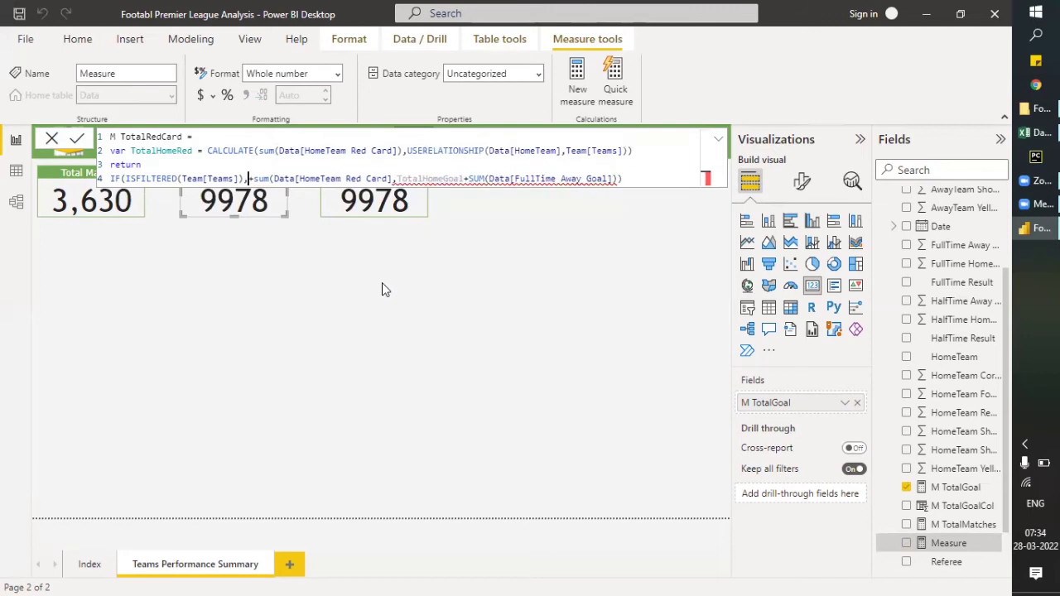
type("Total")
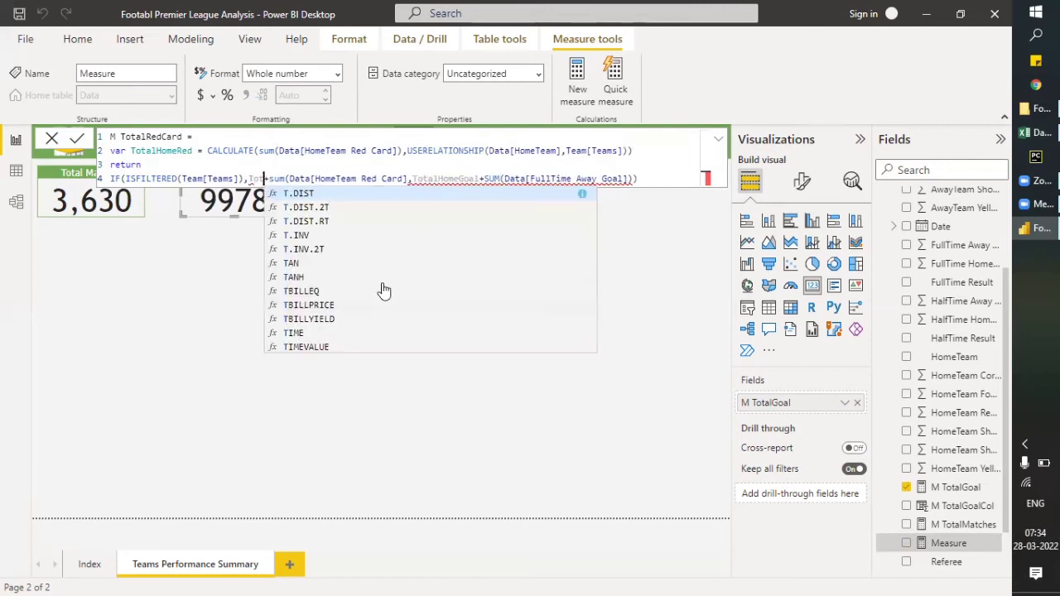
type("HomeRed")
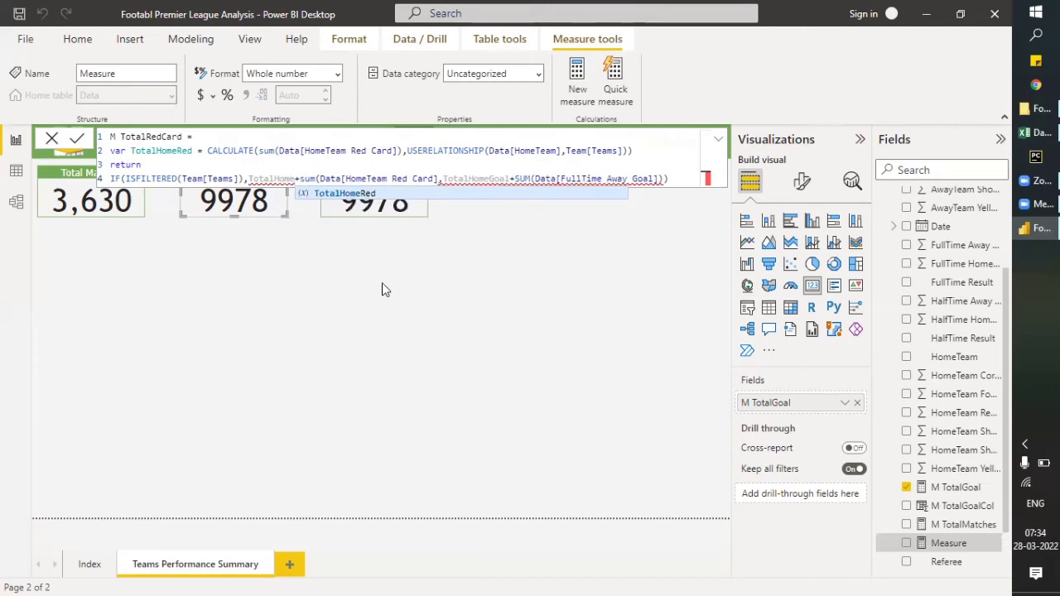
Replace TotalHomeGoal with TotalHomeRed in the IF function's unfiltered result.
key("Right")
key("Right")
key("Right")
key("Right")
key("Right")
key("Right")
key("Right")
key("Right")
key("Right")
key("Right")
key("Right")
key("Right")
key("Right")
key("Right")
key("Right")
key("Right")
key("Right")
key("Right")
key("Right")
key("Right")
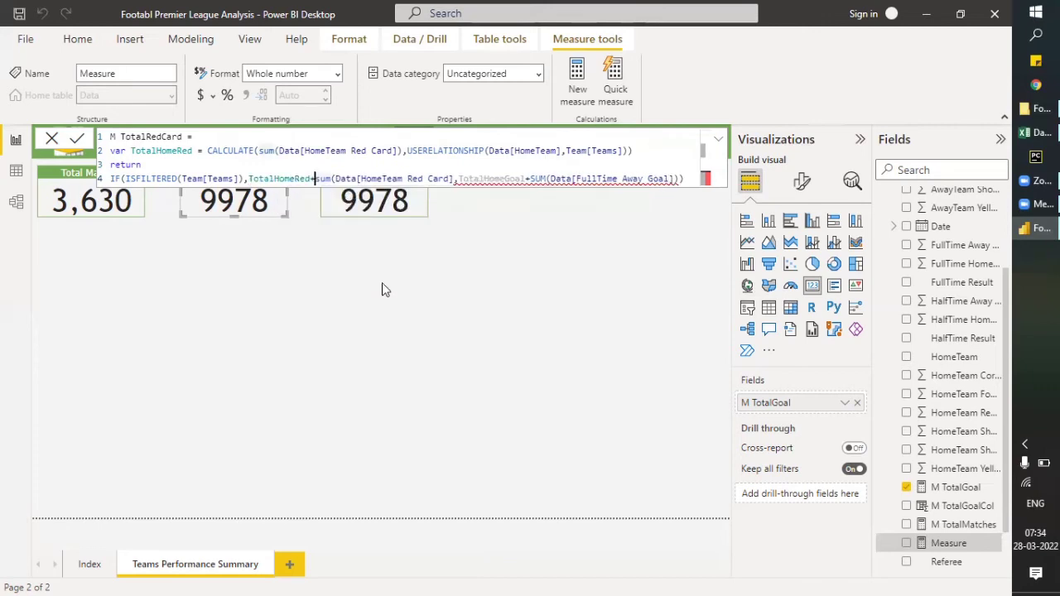
key("Right")
key("Right")
key("Right")
key("Right")
key("Right")
key("Right")
key("Right")
key("Right")
key("Right")
key("Right")
key("shift+Right")
key("shift+Right")
key("shift+Right")
key("shift+Right")
key("shift+Right")
key("shift+Right")
key("shift+Right")
key("shift+Right")
key("shift+Right")
key("shift+Right")
key("shift+Right")
key("shift+Right")
key("shift+Right")
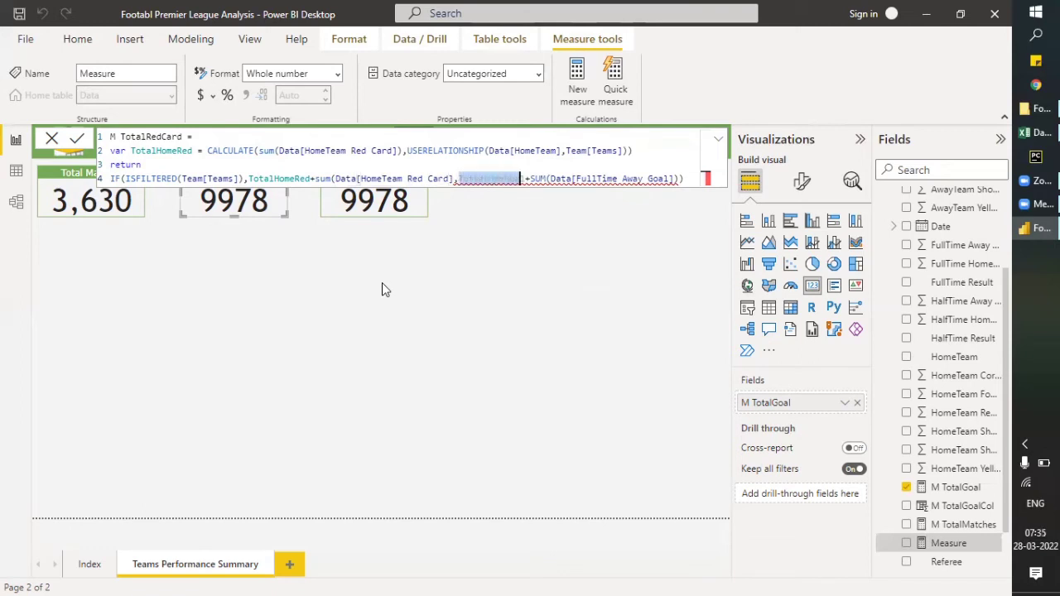
type("H")
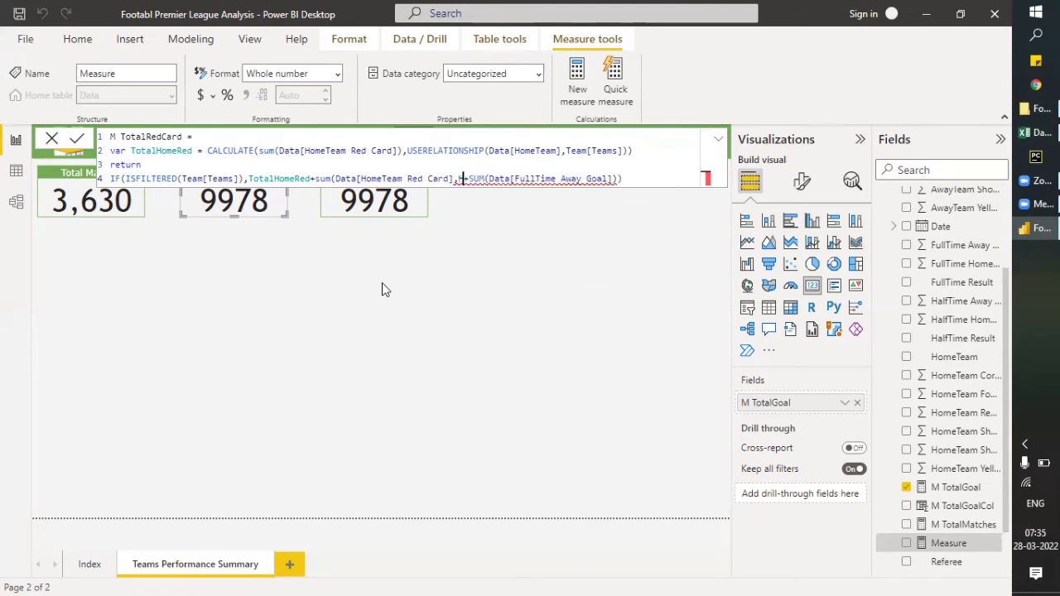
key("BackSpace")
type("totalho")
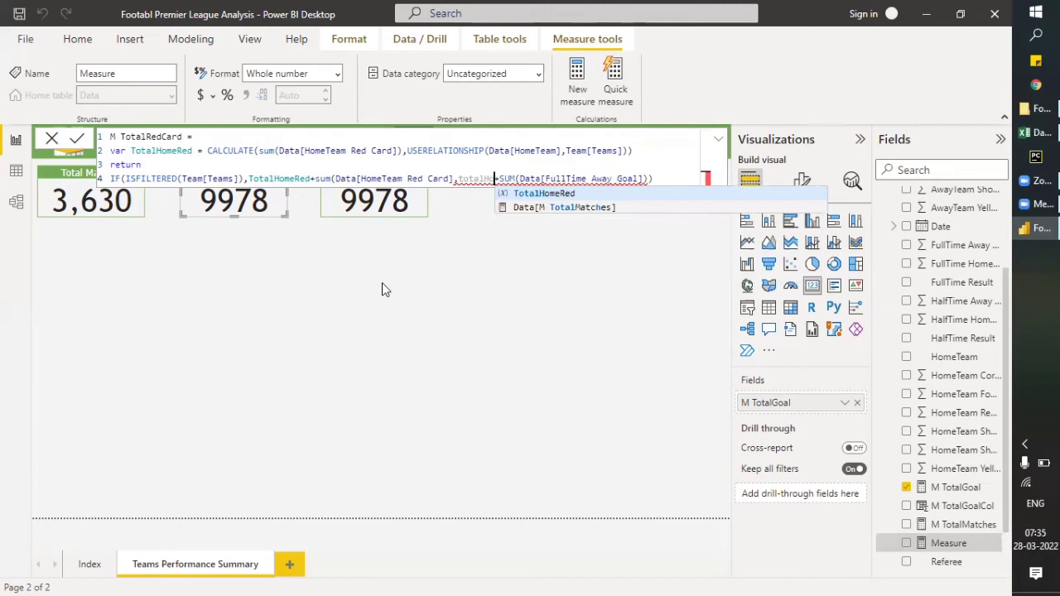
key("Tab")
Replace SUM(Data[FullTime Away Goal]) in the IF function's unfiltered result with sum(Data[HomeTeam Red Card]) and close the parentheses.
key("Right")
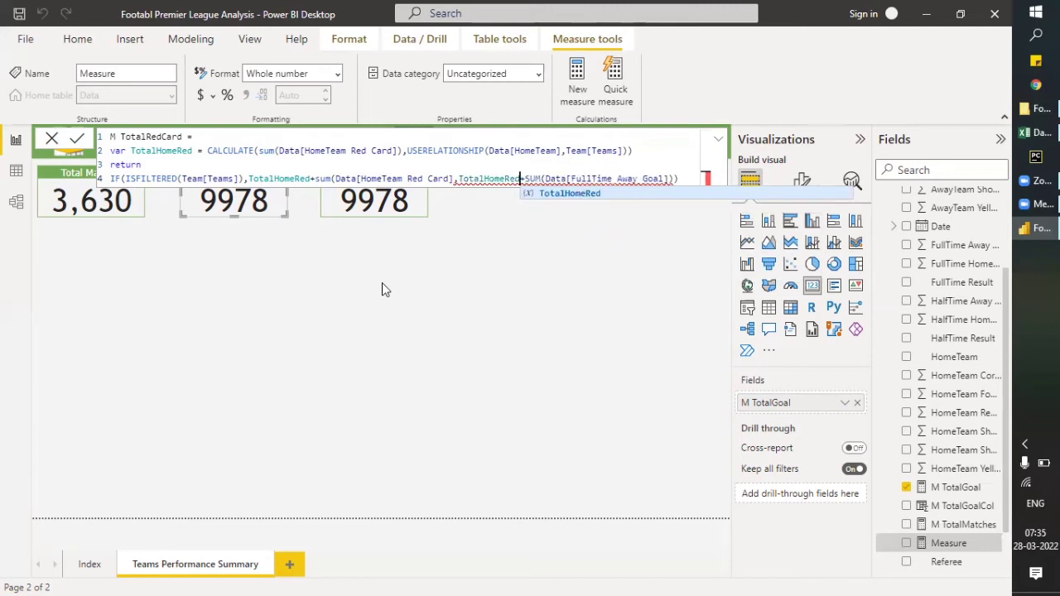
key("shift+Right")
key("shift+Right")
key("shift+Right")
key("shift+Right")
key("shift+Right")
key("shift+Right")
key("shift+Right")
key("shift+Right")
key("shift+Right")
key("shift+Right")
key("shift+Right")
key("shift+Right")
key("shift+Right")
key("shift+Right")
key("shift+Right")
key("shift+Right")
key("shift+Right")
key("shift+Right")
key("shift+Right")
key("shift+Right")
key("shift+Right")
key("shift+Right")
key("shift+Right")
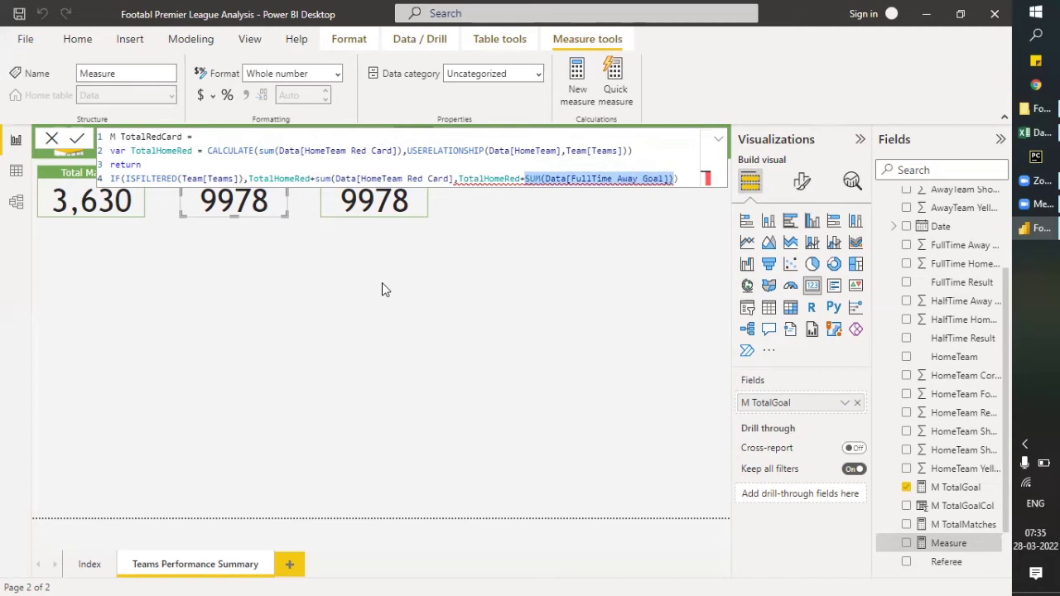
type("sum(Data[HomeTeam Red Card])")
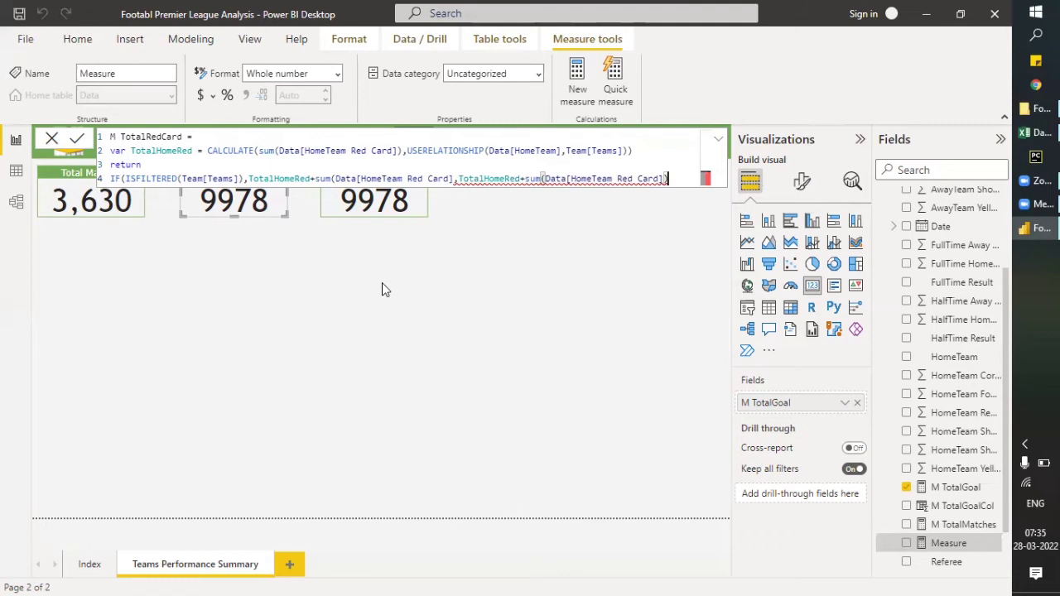
type(")")
key("Left")
key("Left")
type(")")
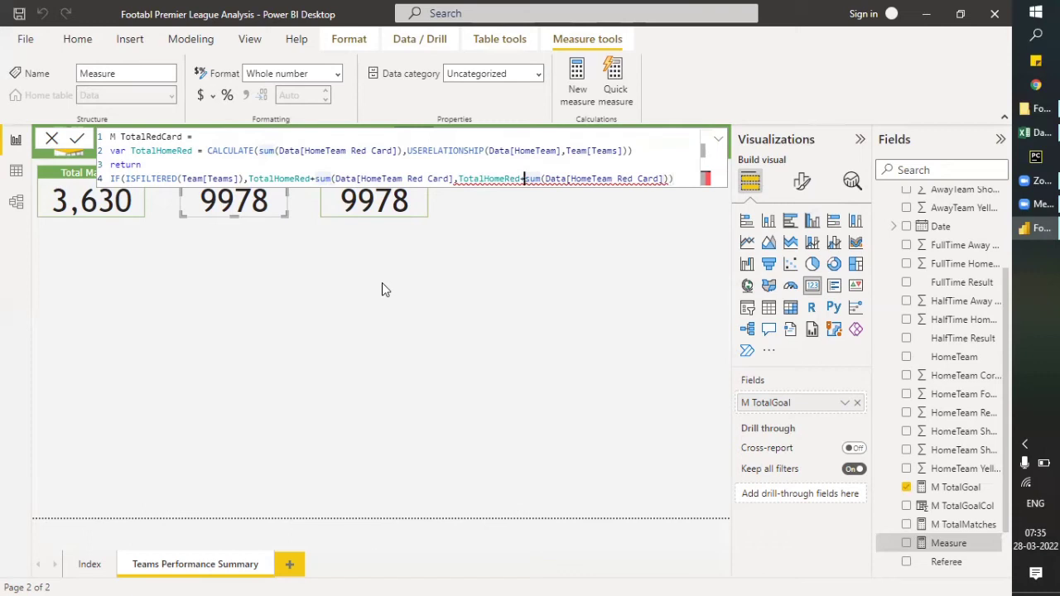
Change the column summed in the IF function's filtered result to Data[AwayTeam Red Card].
key("ctrl+Left")
key("ctrl+Left")
key("ctrl+Left")
key("Left")
key("Left")
key("Left")
key("Left")
key("Left")
key("Left")
key("Left")
key("Left")
key("Left")
key("Left")
key("Left")
key("Right")
key("Right")
key("Right")
key("Right")
key("Right")
key("Right")
key("Right")
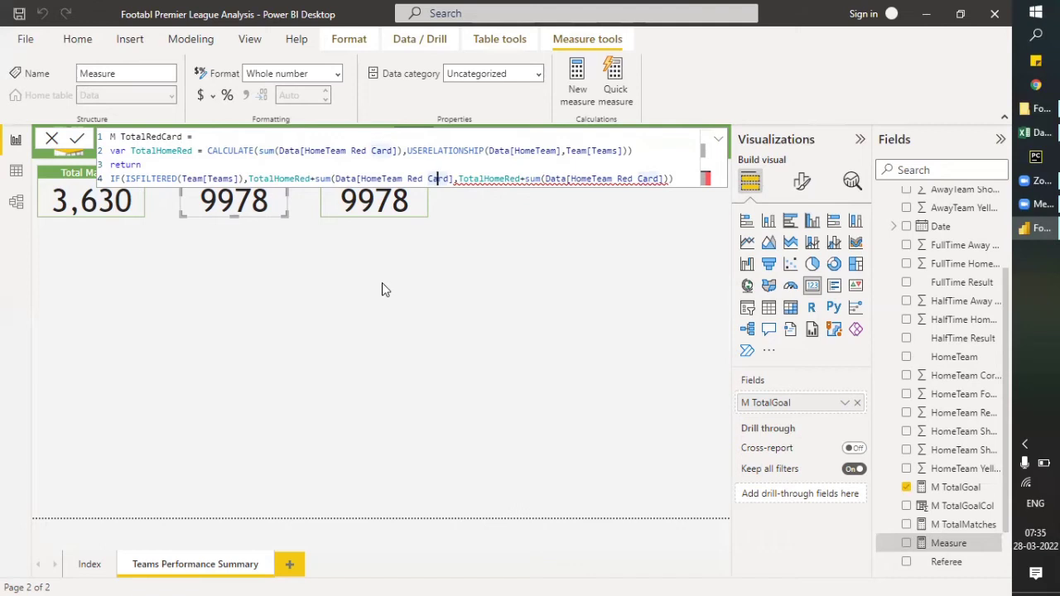
key("Left")
key("Left")
key("Left")
key("Right")
key("Right")
key("Right")
key("Delete")
key("Delete")
key("BackSpace")
key("BackSpace")
key("BackSpace")
key("BackSpace")
key("BackSpace")
key("BackSpace")
key("BackSpace")
key("BackSpace")
key("BackSpace")
key("BackSpace")
key("BackSpace")
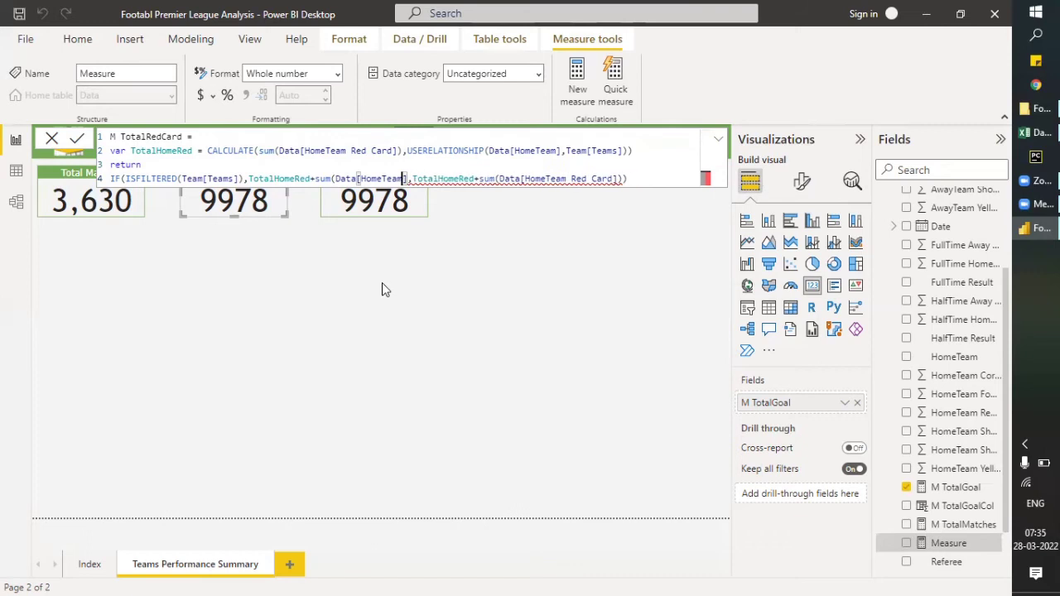
key("BackSpace")
key("BackSpace")
key("BackSpace")
key("BackSpace")
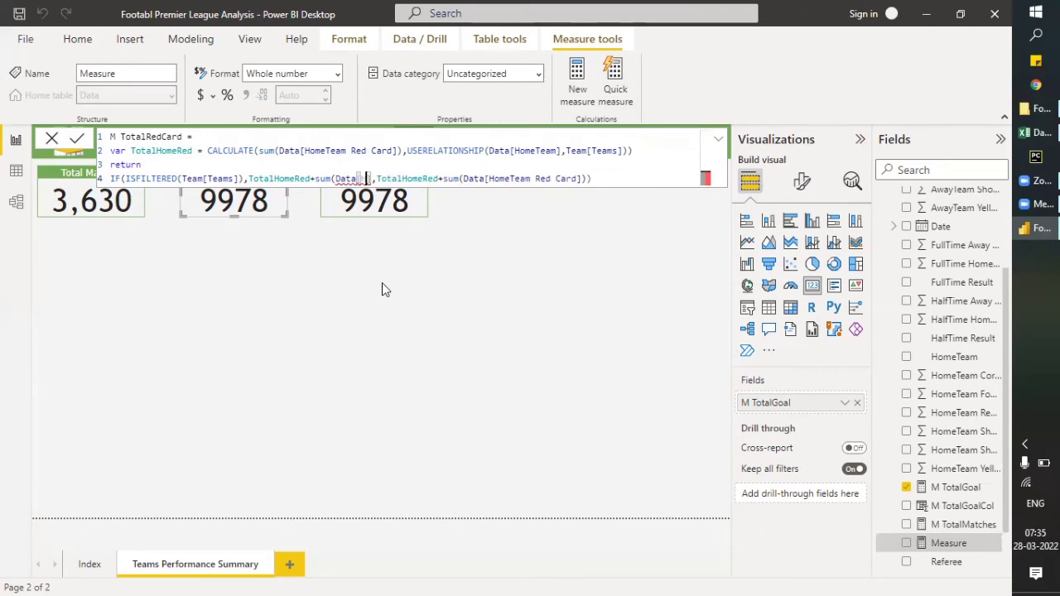
type("awayteam")
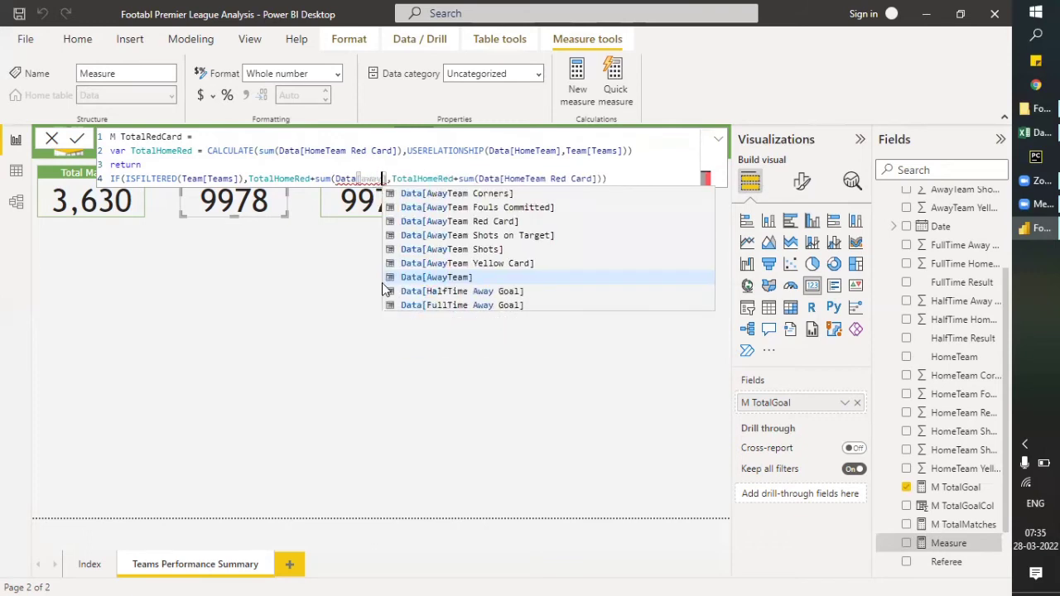
type(" re")
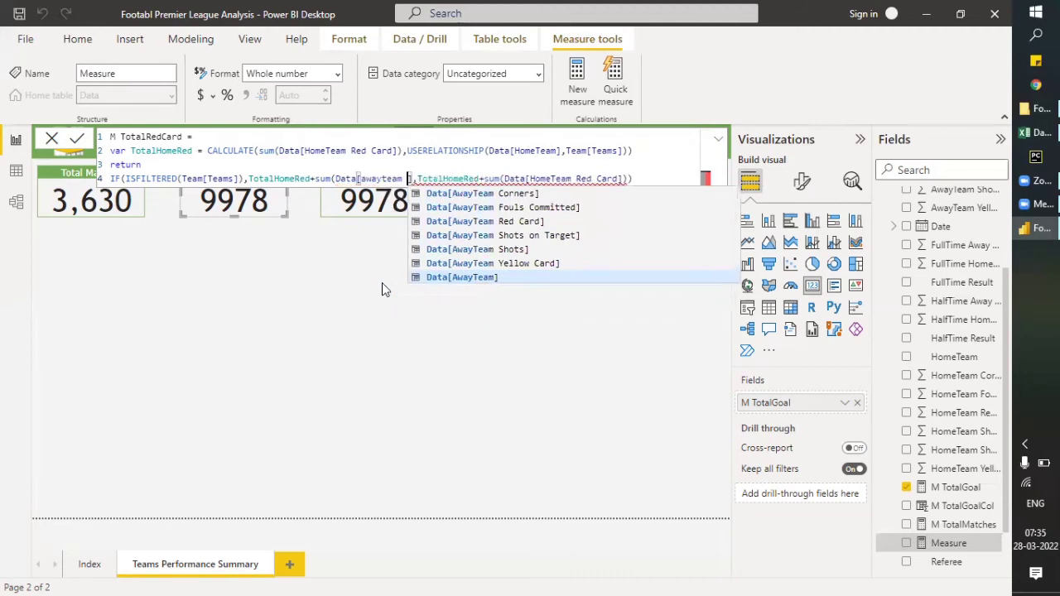
key("Tab")
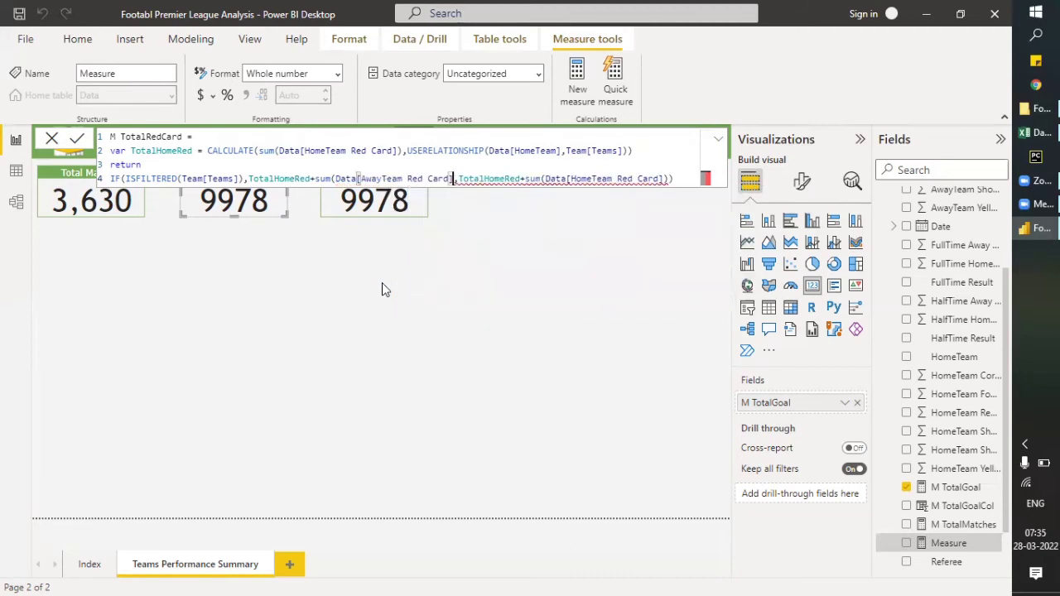
Change the column summed in the IF function's unfiltered result to Data[awayteam red card].
key("Right")
key("Right")
key("Right")
key("Right")
key("Right")
key("Right")
key("Right")
key("Right")
key("Right")
key("Right")
key("Right")
key("Right")
key("Right")
key("Right")
key("Right")
key("Right")
key("Right")
key("Right")
key("Right")
key("Right")
key("Right")
key("Right")
key("Right")
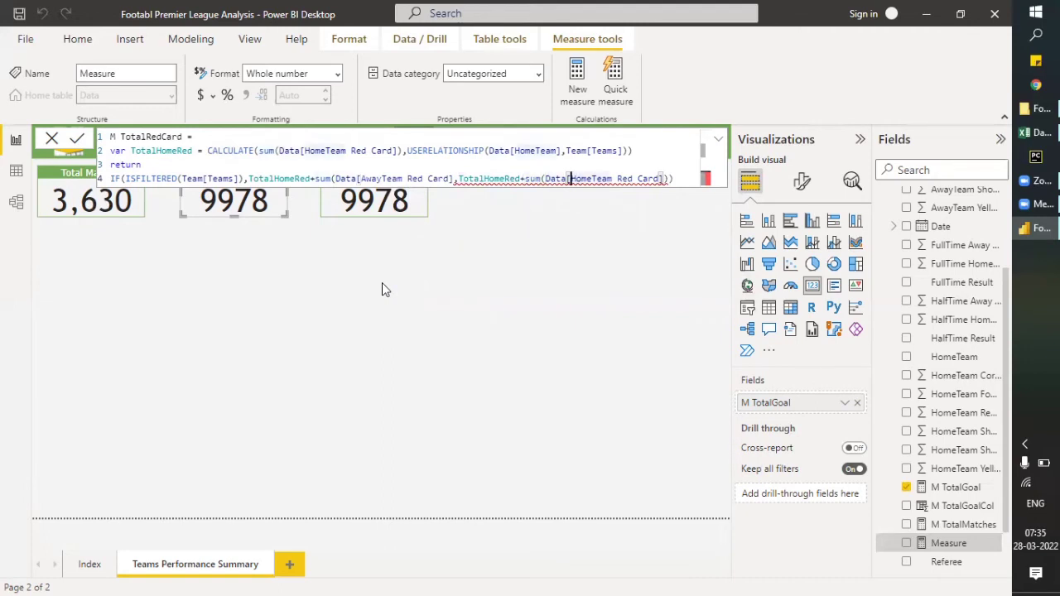
type("awayteam")
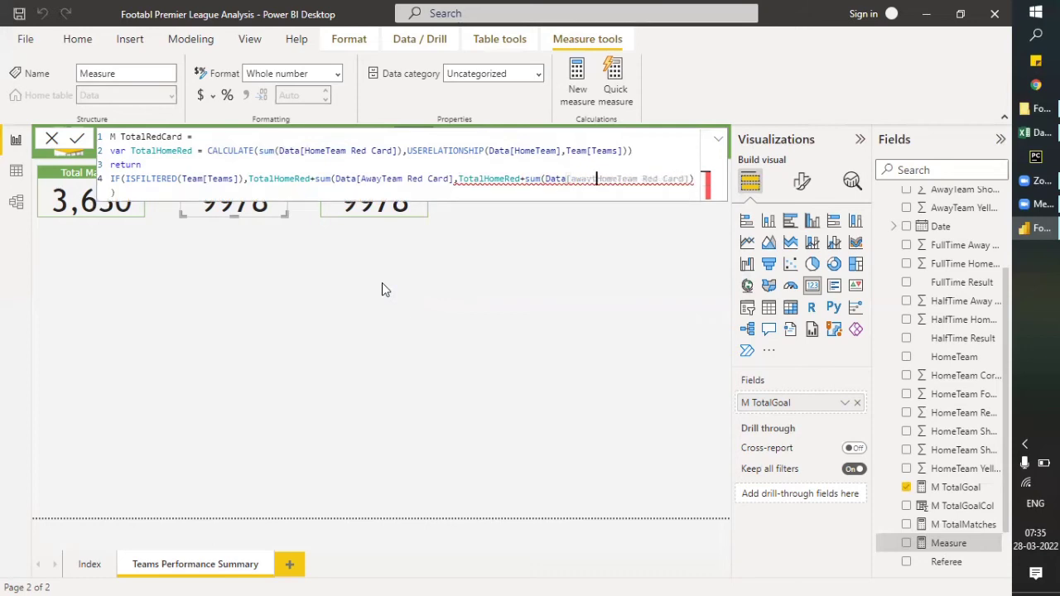
type(" Red ")
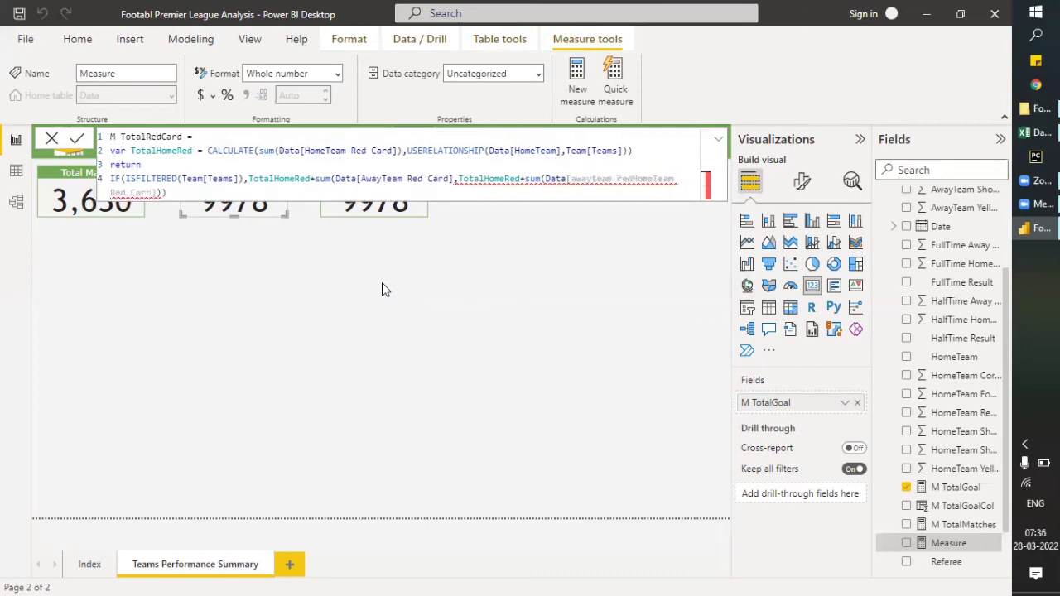
type("card")
key("Delete")
key("Delete")
key("Delete")
key("Delete")
key("Delete")
key("Delete")
key("Delete")
key("Delete")
key("Delete")
key("Delete")
key("Delete")
key("Delete")
key("Delete")
key("Delete")
key("Delete")
key("Delete")
key("Delete")
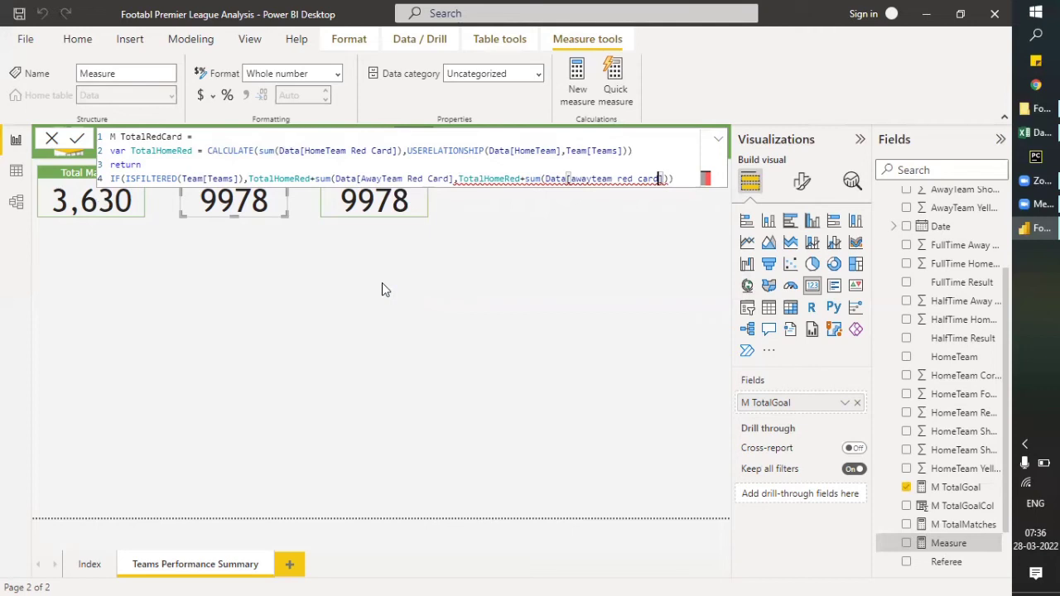
Delete the IF function's entire unfiltered result, back to the end of the filtered result's Data[AwayTeam Red Card] reference.
key("Left")
key("Left")
key("Left")
key("Left")
key("Left")
key("Left")
key("Left")
key("Left")
key("Left")
key("Left")
key("Left")
key("Left")
key("Left")
key("Left")
key("Left")
key("Left")
key("Left")
key("Left")
key("Left")
key("Left")
key("Left")
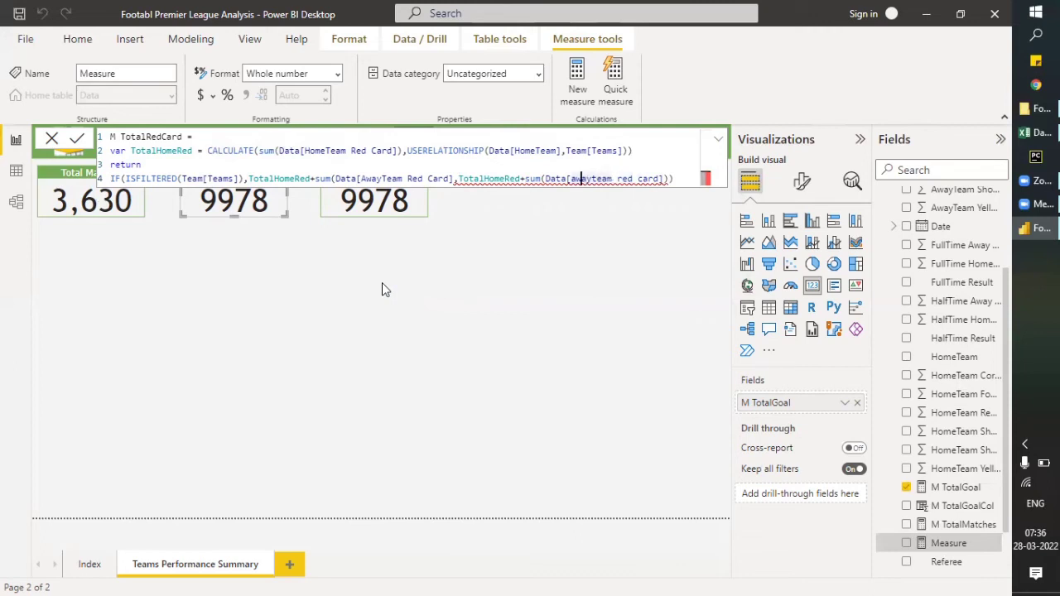
key("Left")
key("Left")
key("Left")
key("Left")
key("Left")
key("End")
key("BackSpace")
key("BackSpace")
key("BackSpace")
key("BackSpace")
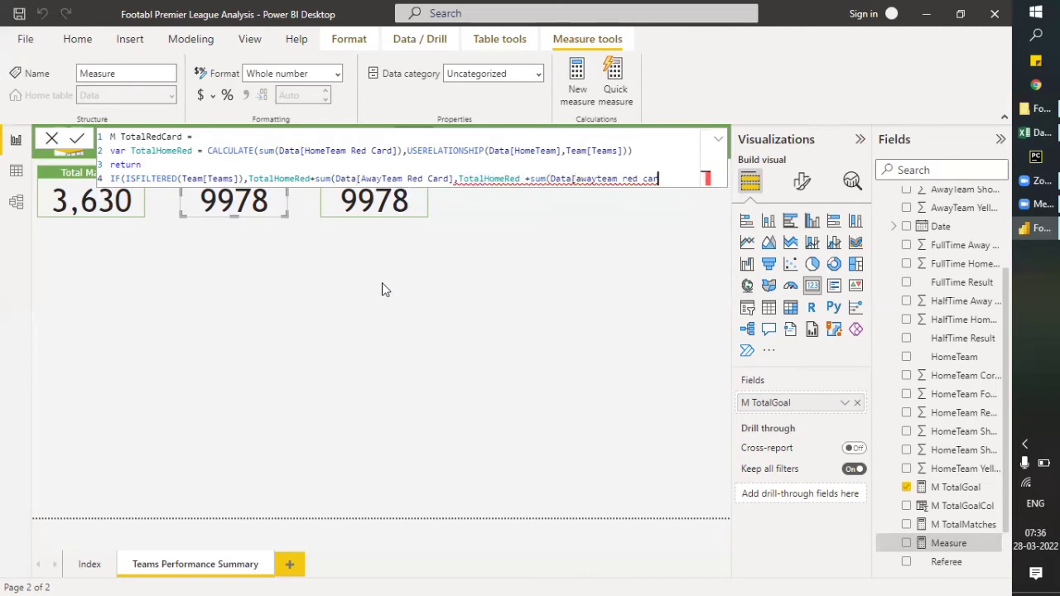
key("BackSpace")
key("BackSpace")
key("BackSpace")
key("BackSpace")
key("BackSpace")
key("BackSpace")
key("BackSpace")
key("BackSpace")
key("BackSpace")
key("BackSpace")
key("BackSpace")
key("BackSpace")
key("BackSpace")
key("BackSpace")
key("BackSpace")
key("BackSpace")
key("BackSpace")
key("BackSpace")
key("BackSpace")
key("BackSpace")
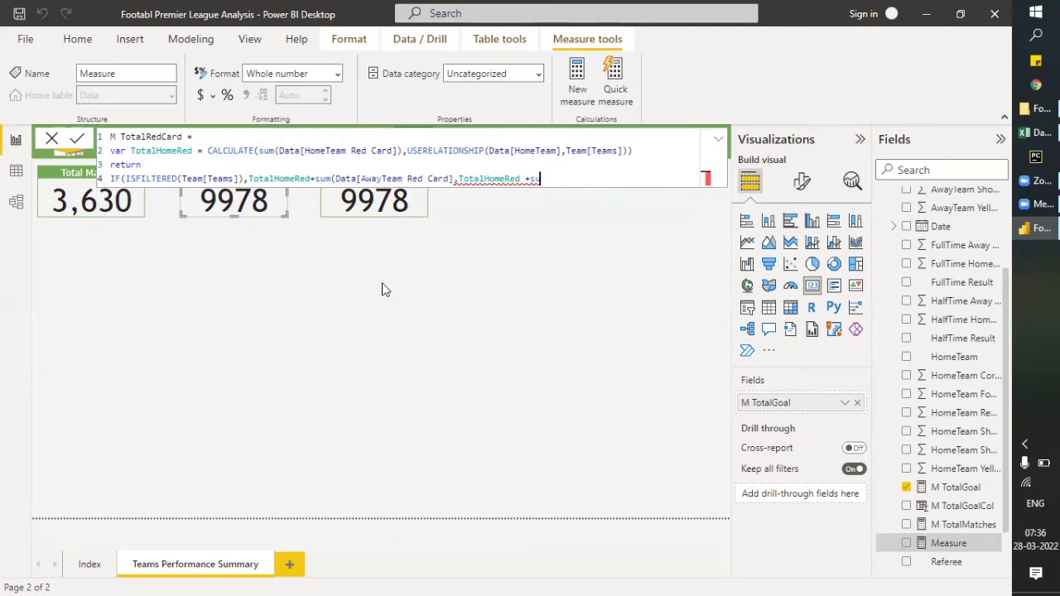
key("BackSpace")
key("BackSpace")
key("BackSpace")
key("BackSpace")
key("BackSpace")
key("BackSpace")
key("BackSpace")
key("BackSpace")
key("BackSpace")
key("BackSpace")
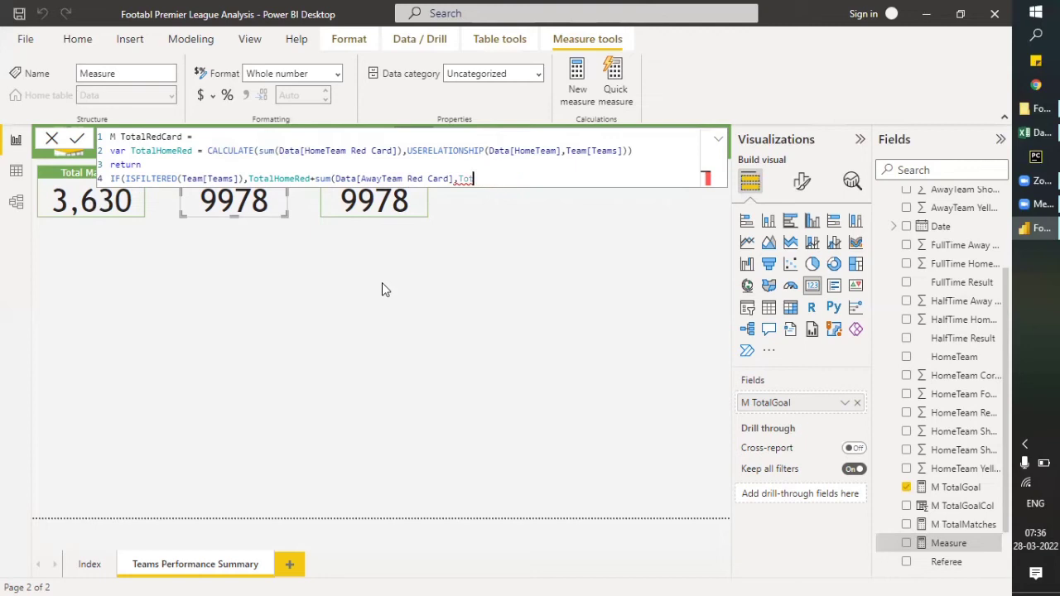
key("BackSpace")
key("BackSpace")
key("BackSpace")
key("BackSpace")
key("BackSpace")
Close the filtered result's sum and copy TotalHomeRed+sum(Data[AwayTeam Red Card]) in as the IF function's unfiltered result, closing all parentheses.
key("ctrl+shift+Left")
key("ctrl+shift+Left")
key("ctrl+shift+Left")
key("ctrl+shift+Left")
key("shift+Left")
key("shift+Left")
key("shift+Left")
key("shift+Left")
key("shift+Left")
key("shift+Left")
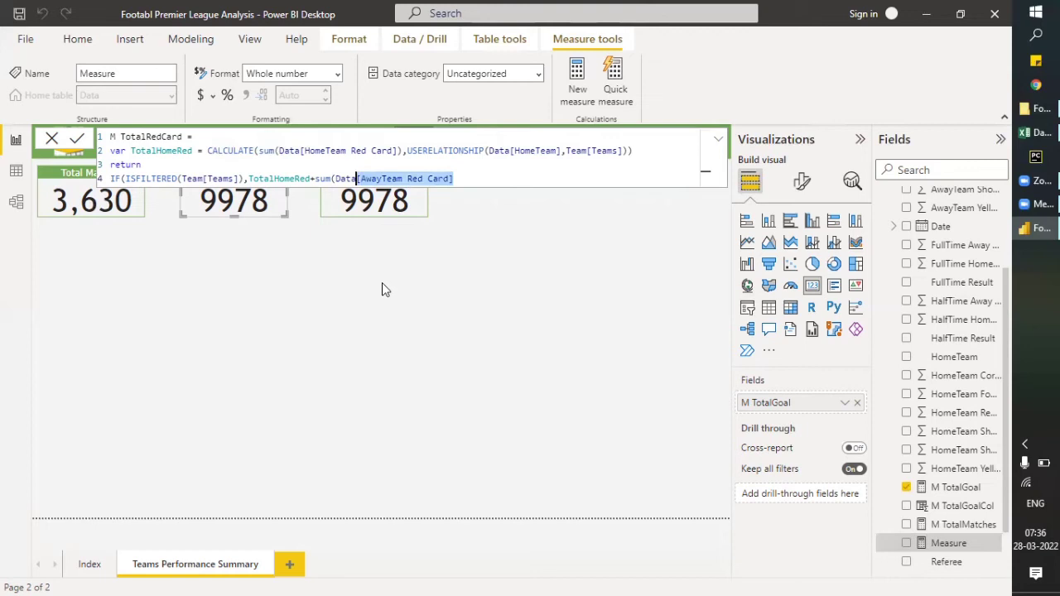
key("shift+Left")
key("shift+Left")
key("shift+Left")
key("shift+Left")
key("shift+Left")
key("shift+Left")
key("shift+Left")
key("shift+Left")
key("shift+Left")
key("shift+Left")
key("shift+Left")
key("shift+Left")
key("shift+Left")
key("shift+Left")
key("shift+Left")
key("shift+Left")
key("ctrl+c")
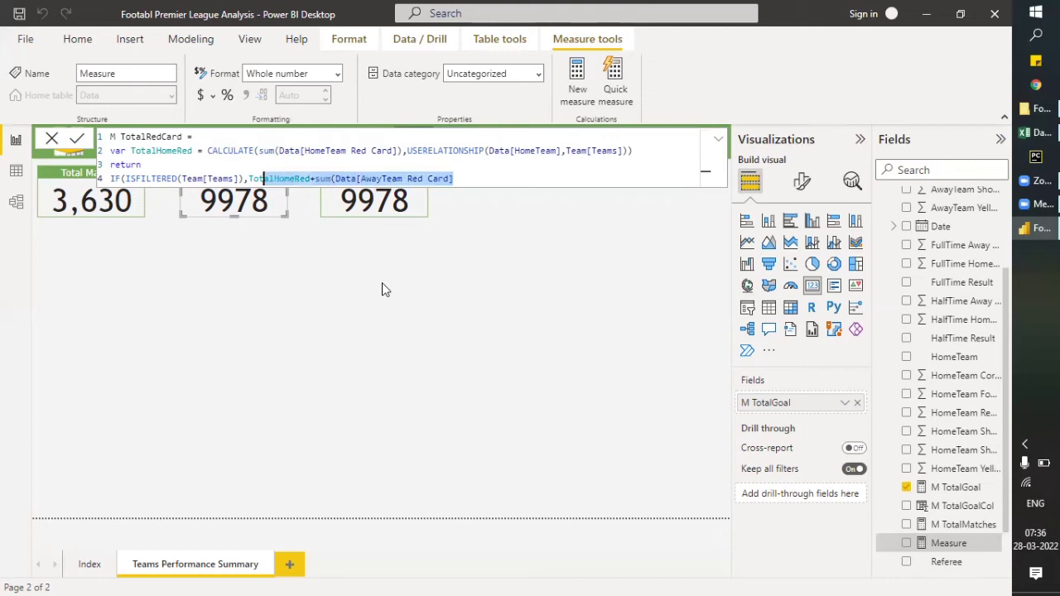
key("Right")
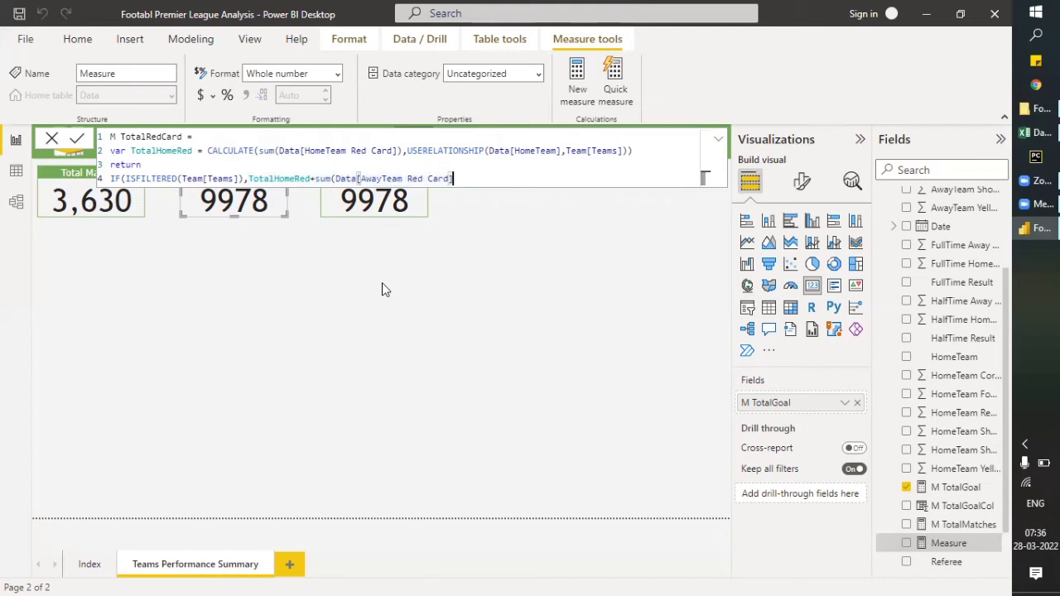
type("),")
key("ctrl+v")
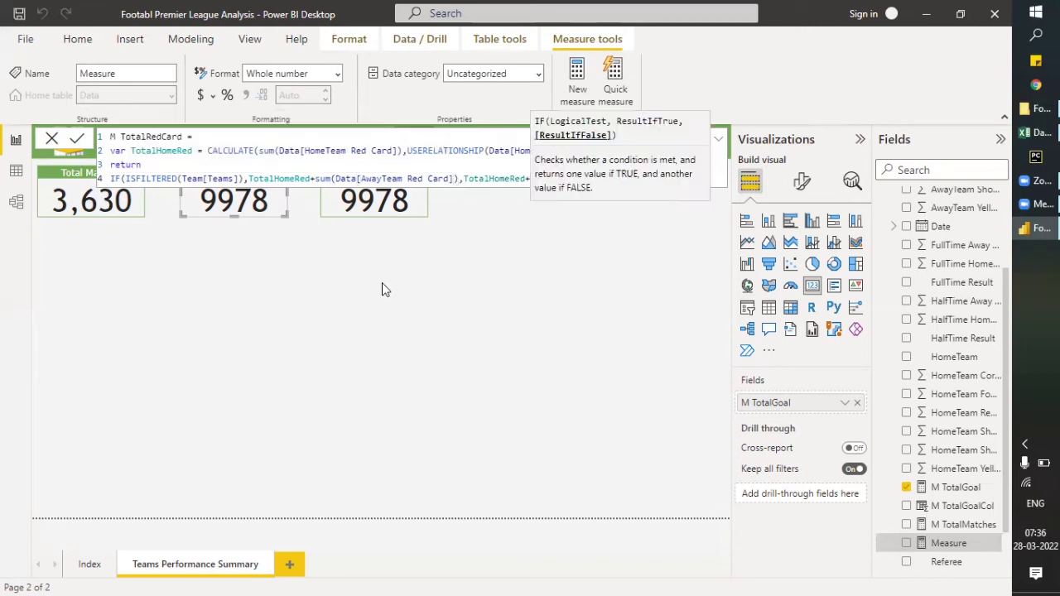
type("))")
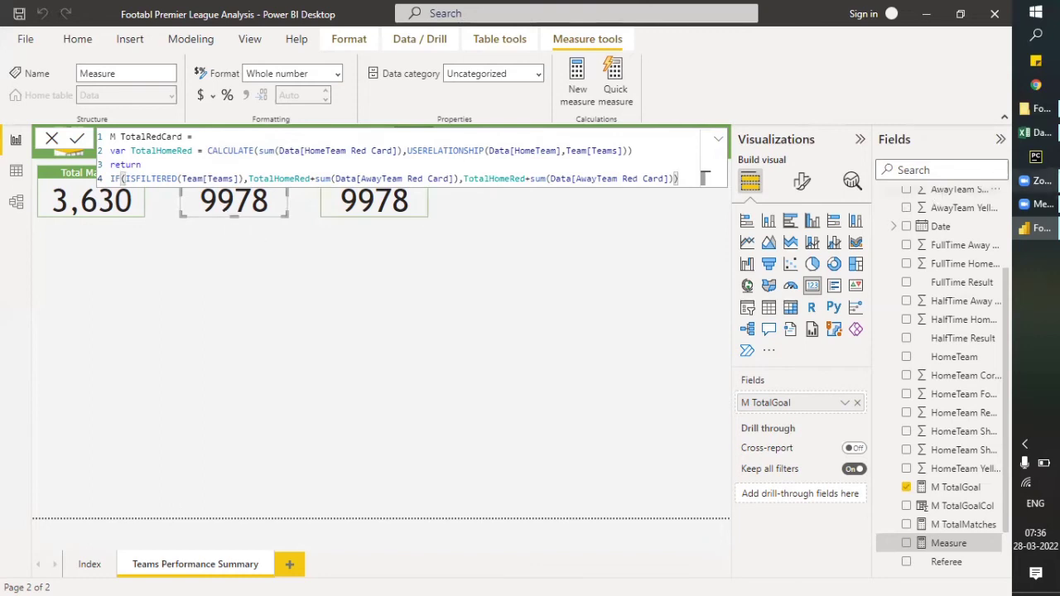
Switch to the Data.xlsx workbook in Excel and go through the row 2 headers to the red card columns.
left_click(745, 128)
key("Right")
key("Right")
key("Right")
key("Right")
key("Right")
key("Right")
key("Right")
key("Right")
key("Right")
key("Right")
key("Right")
key("Right")
key("Right")
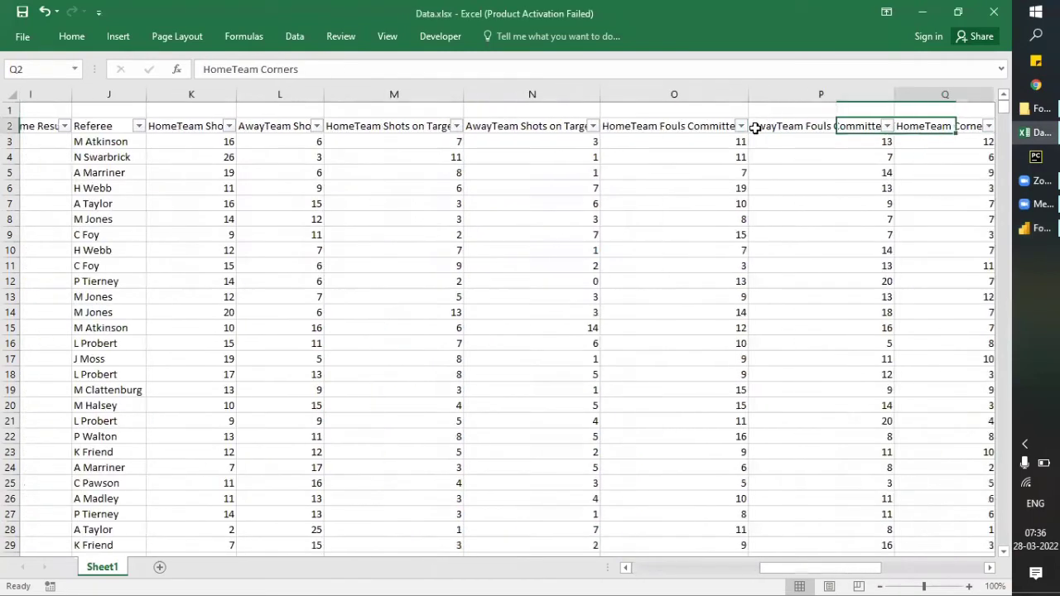
left_click(785, 133)
key("Right")
key("Right")
Select the HomeTeam Red Card and AwayTeam Red Card columns together to check their combined sum.
left_click(674, 126)
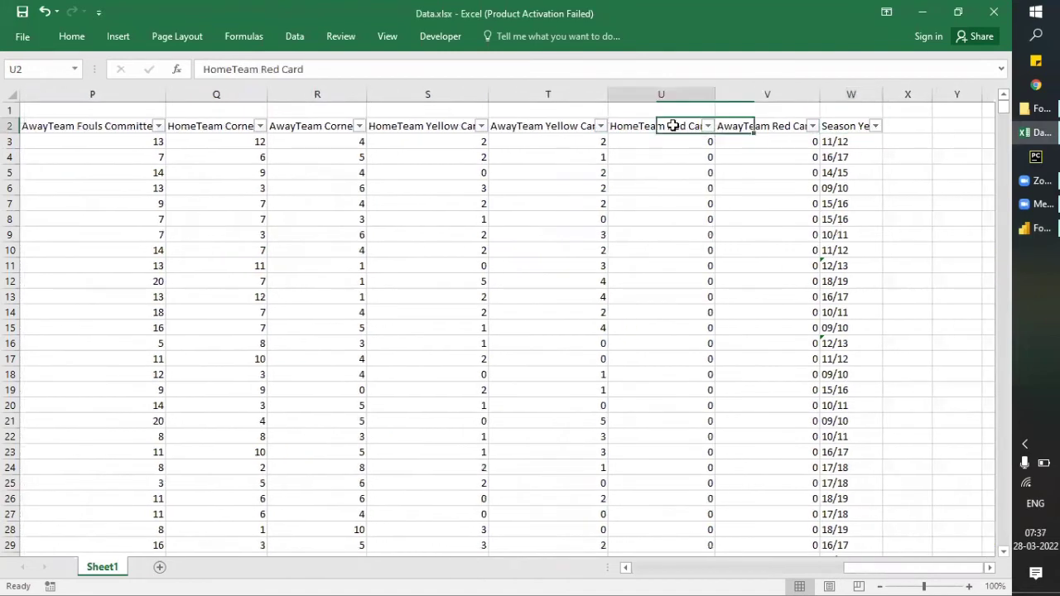
left_click(741, 126)
left_click_drag(699, 95, 743, 96)
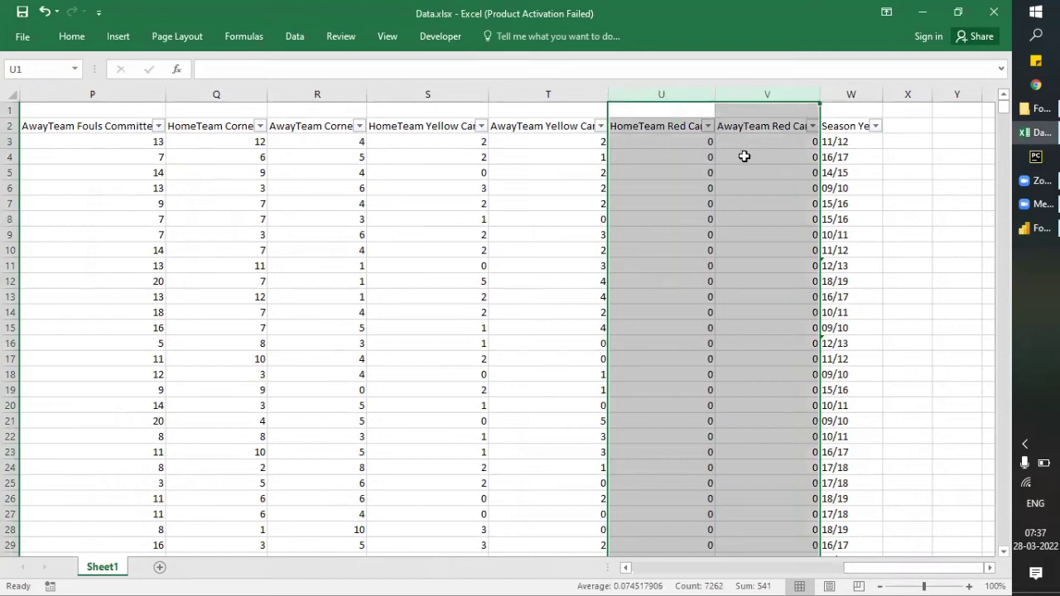
Switch back to the Power BI report and replace M TotalGoalCol with M TotalRedCard in the third summary card.
left_click_drag(675, 95, 743, 95)
key("alt+Tab")
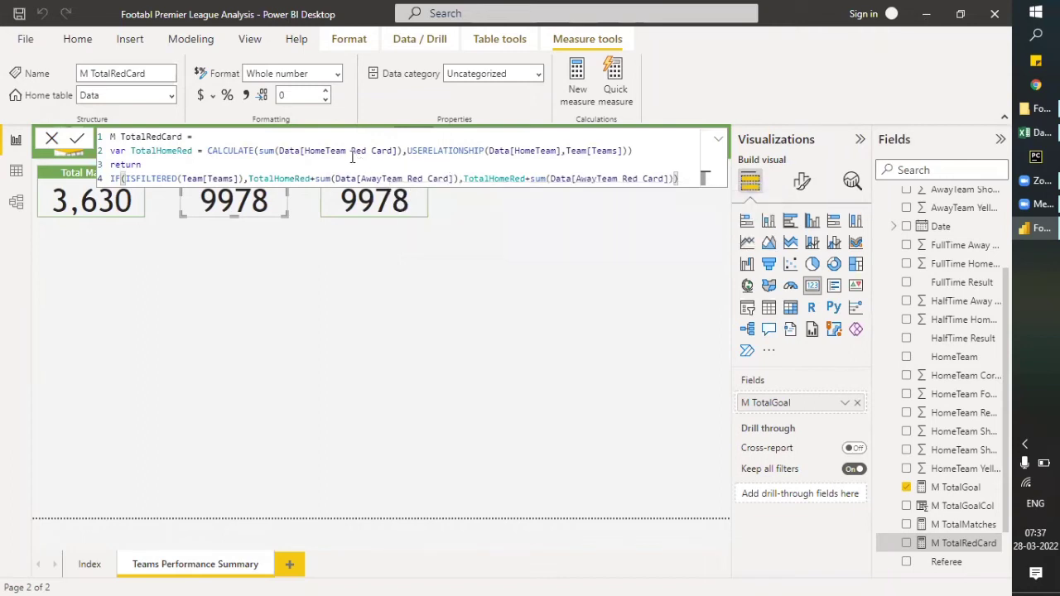
left_click(421, 200)
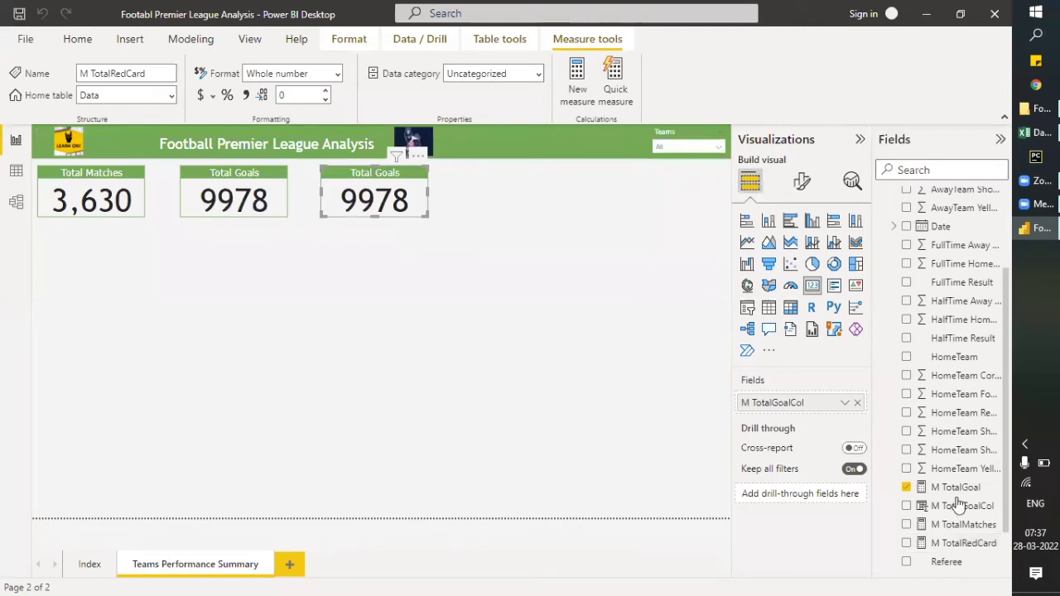
scroll(944, 555, "down", 1)
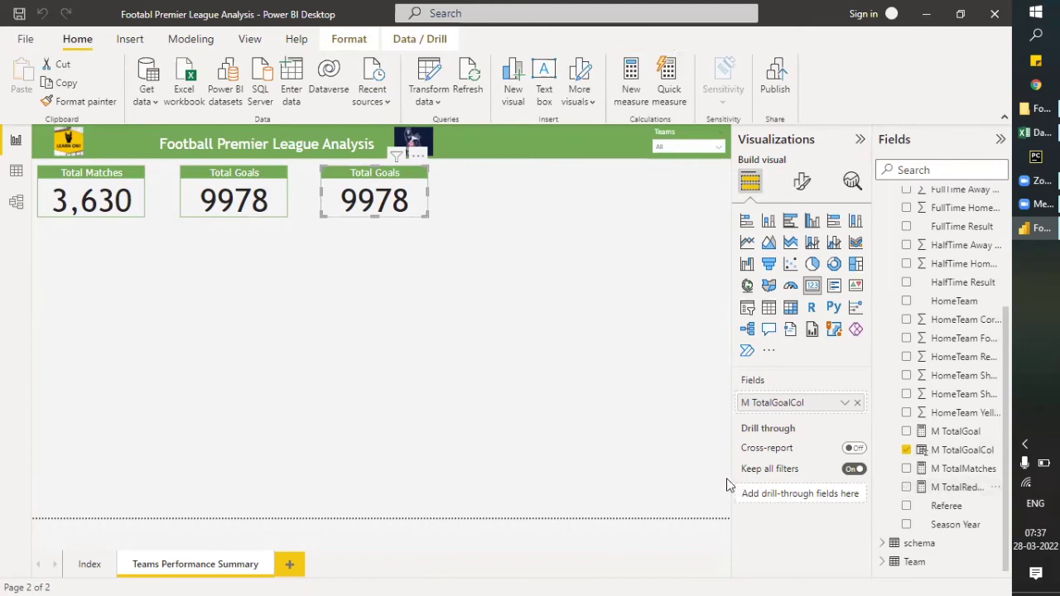
left_click(857, 403)
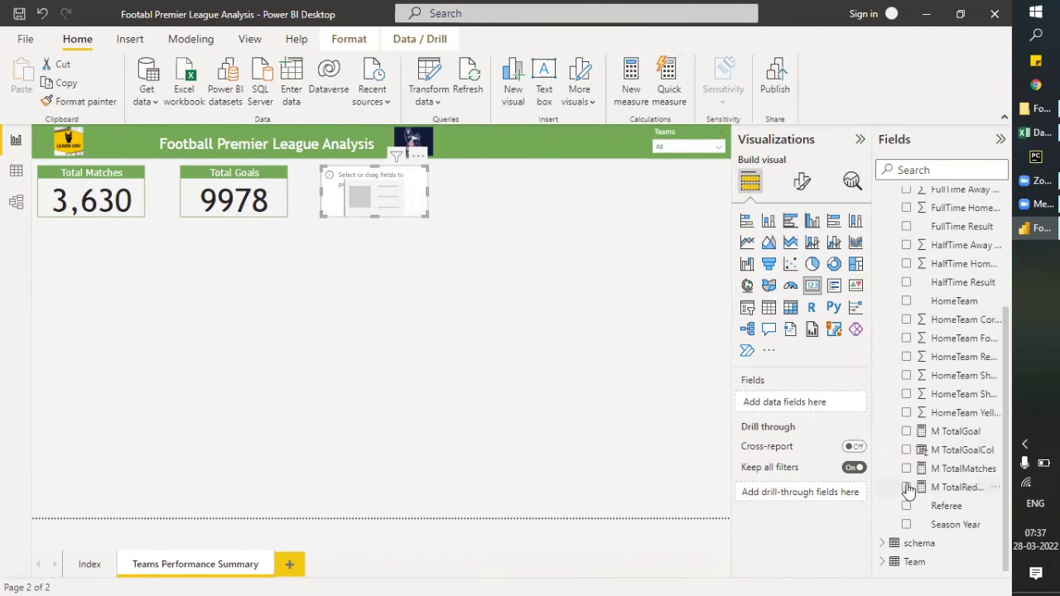
left_click(907, 488)
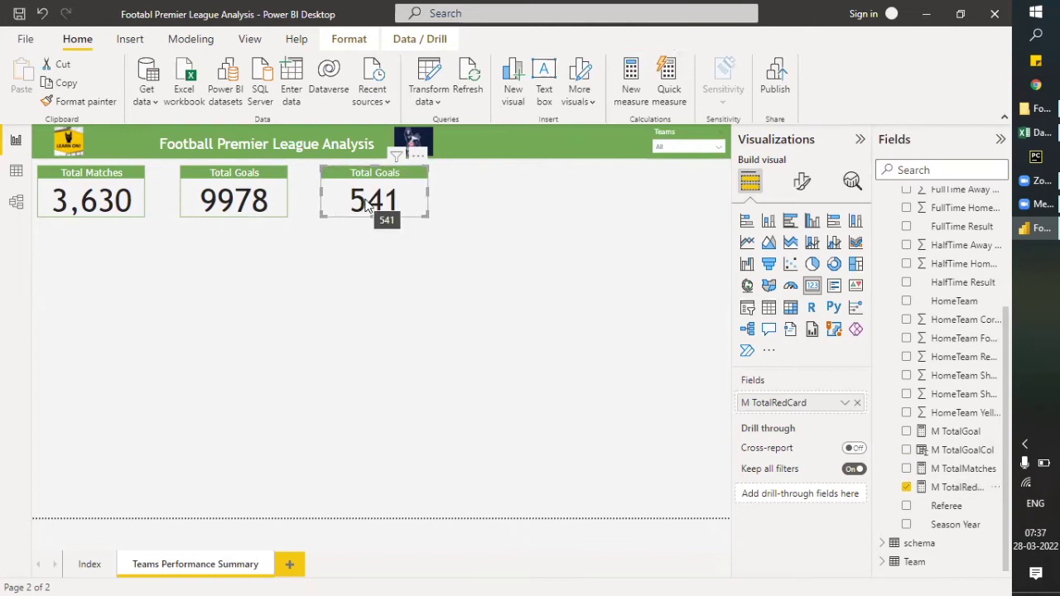
Format the M TotalGoal measure with a thousands separator.
left_click(280, 197)
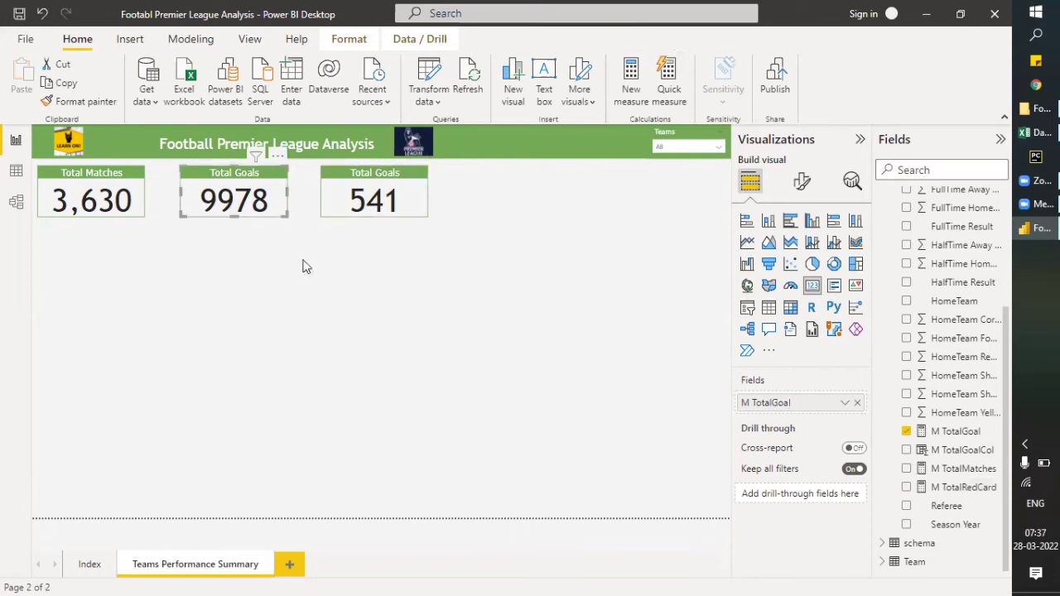
left_click(956, 435)
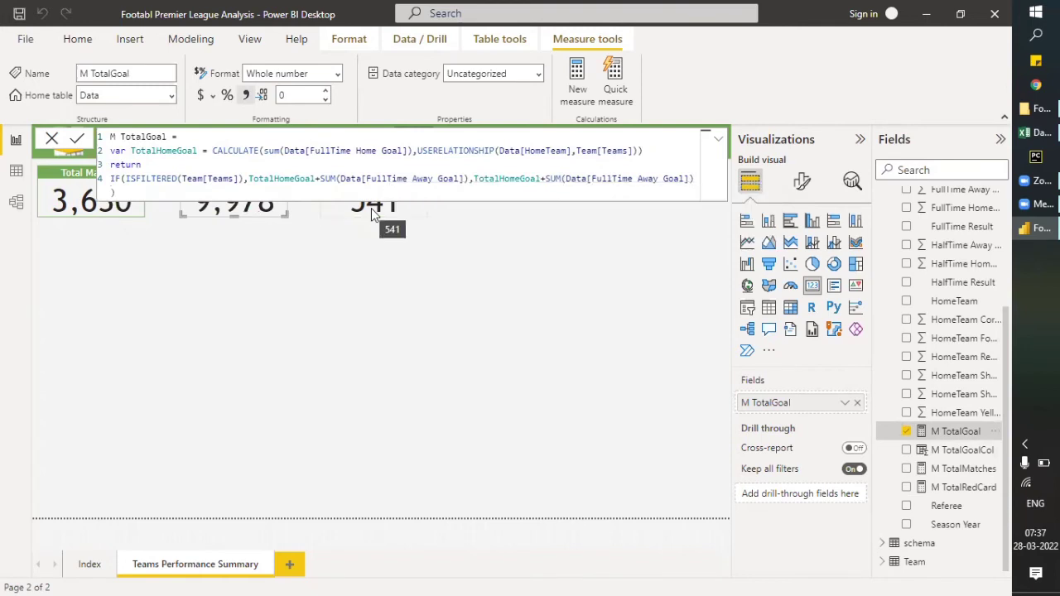
Change the title of the third summary card to Total Red Cards.
left_click(372, 214)
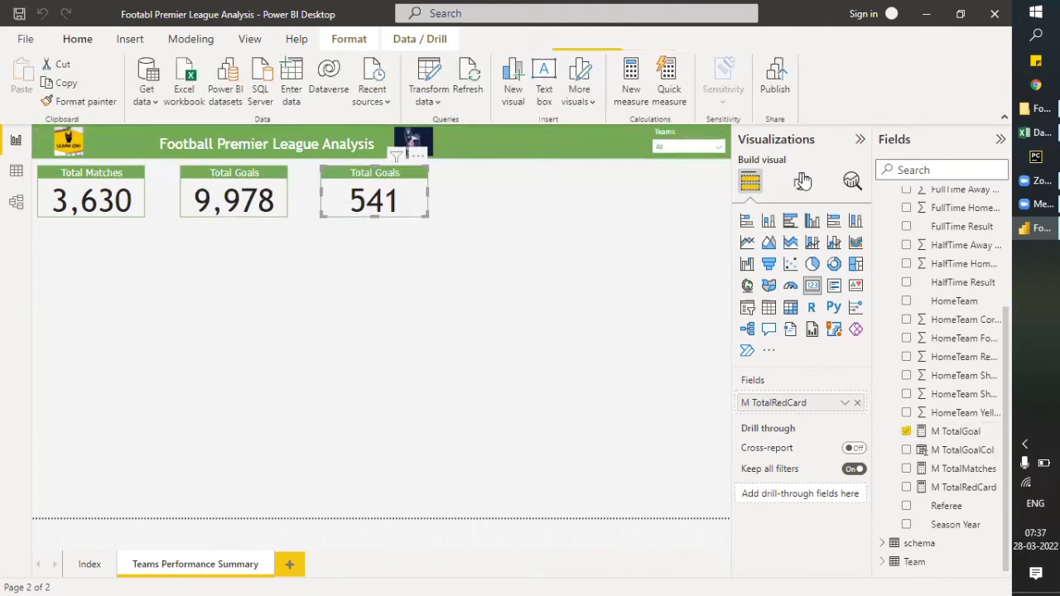
left_click(802, 180)
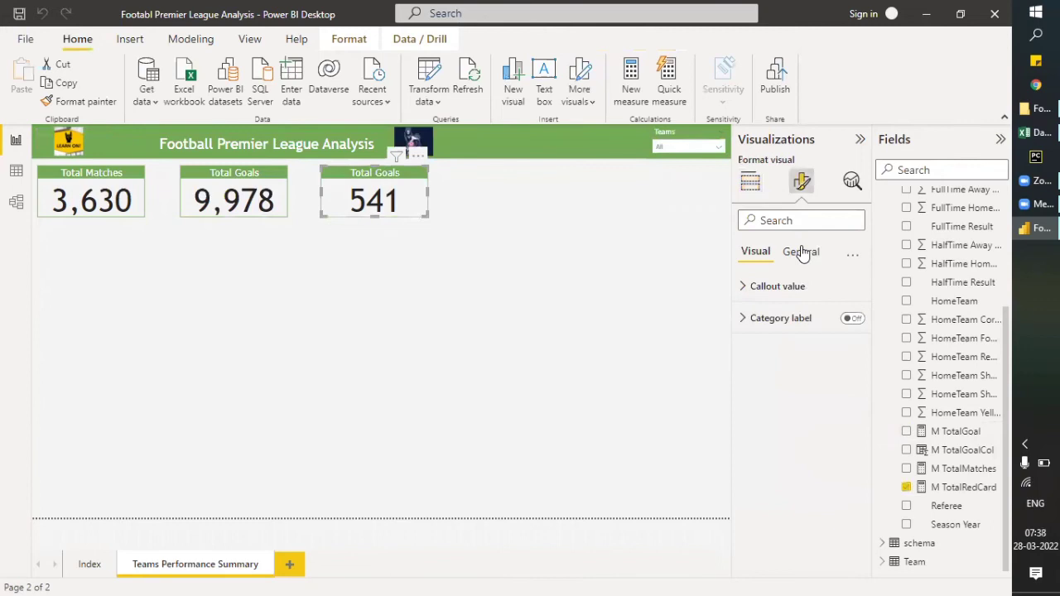
left_click(801, 251)
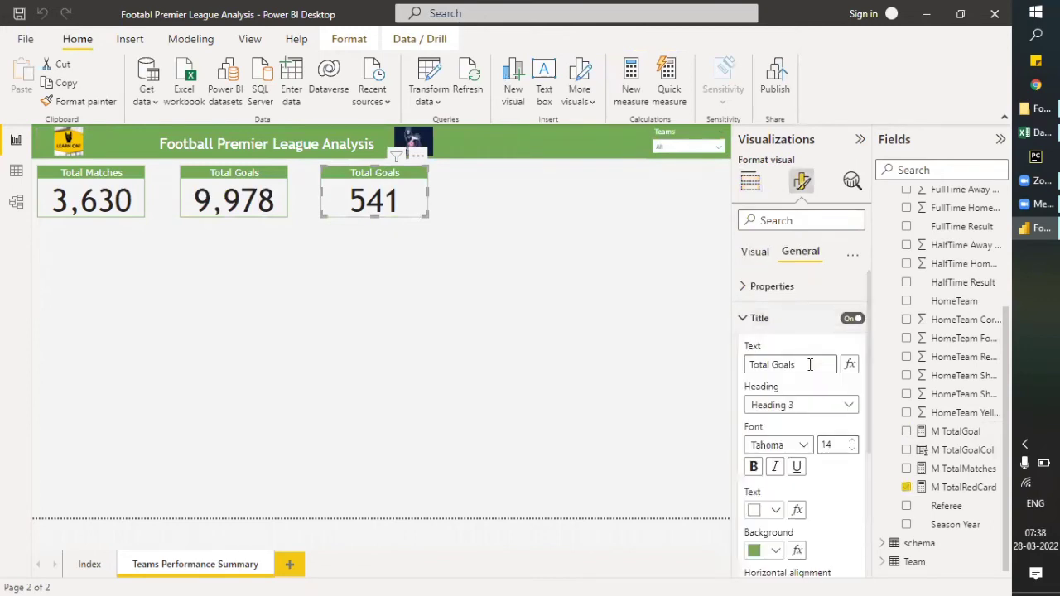
left_click(810, 365)
key("BackSpace")
key("BackSpace")
key("BackSpace")
key("BackSpace")
key("BackSpace")
key("BackSpace")
type("Red car")
key("BackSpace")
key("BackSpace")
key("BackSpace")
type("Cards")
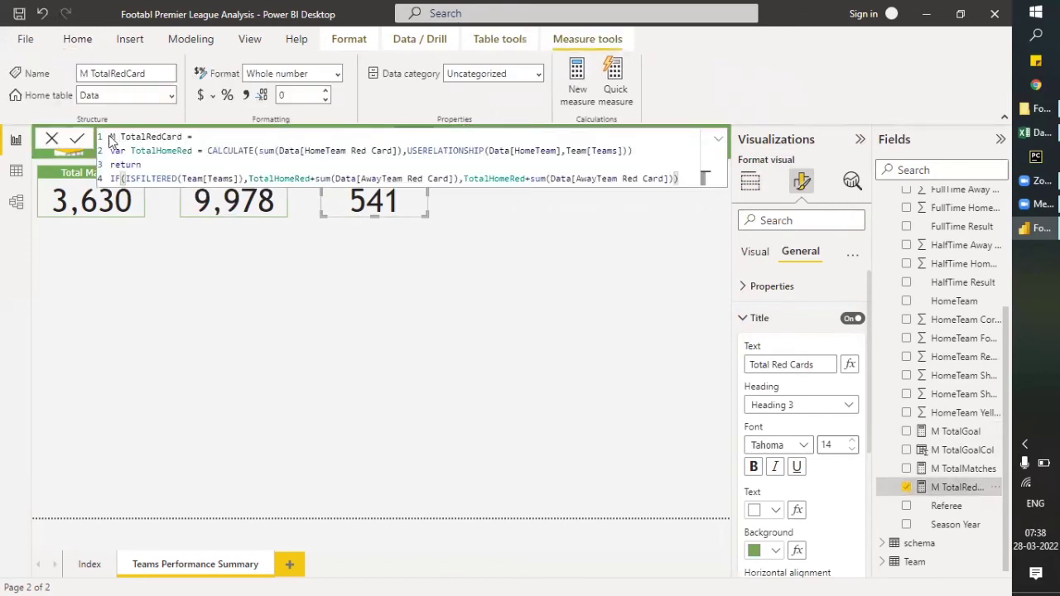
Copy the entire M TotalRedCard formula and paste it into a new measure in the Data table.
key("Home")
key("shift+Down")
key("shift+Down")
key("shift+Down")
key("shift+Down")
key("ctrl+c")
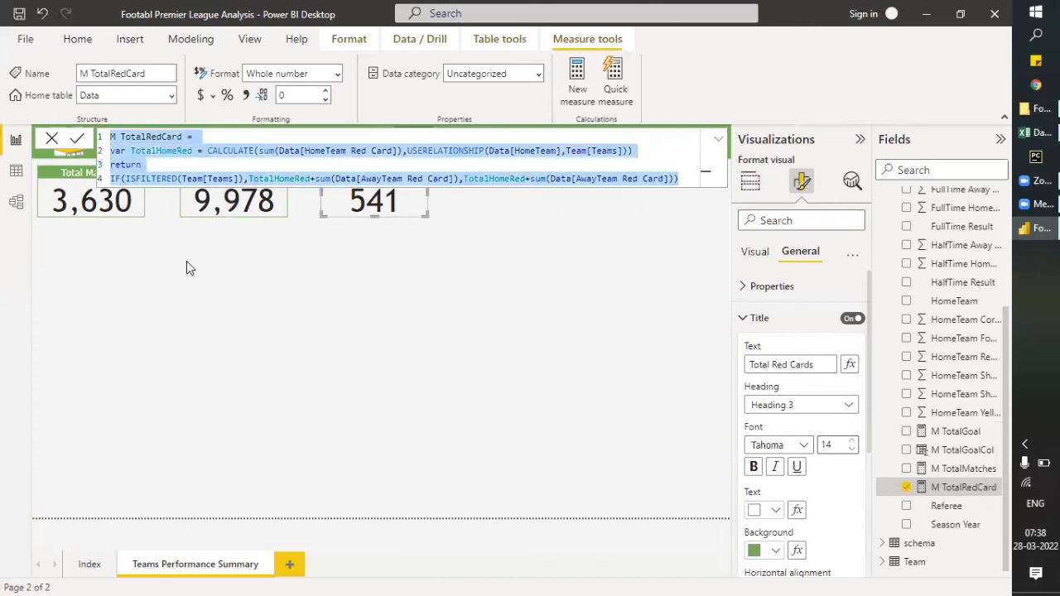
right_click(950, 468)
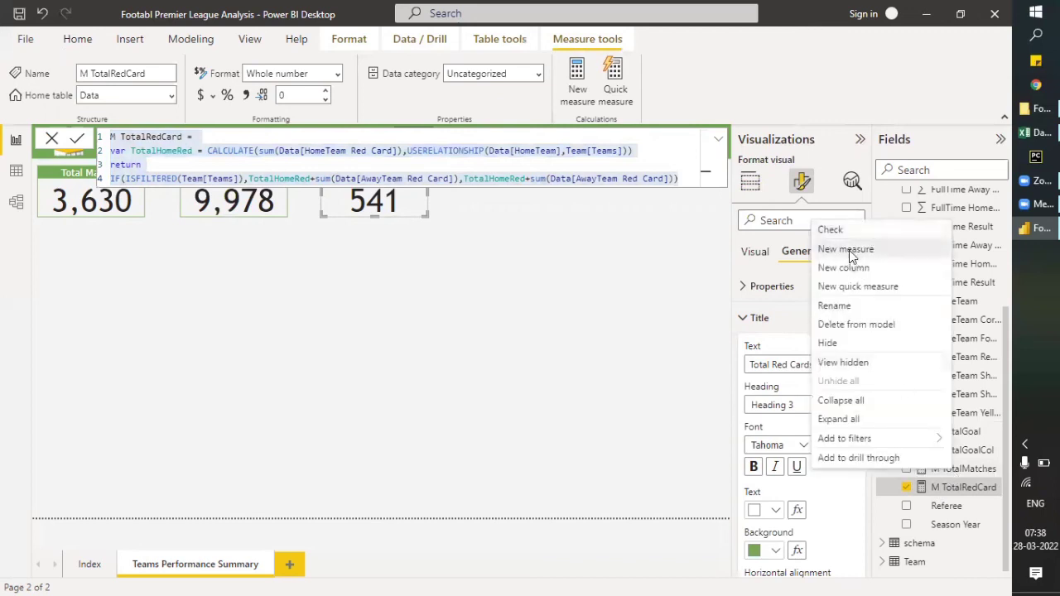
key("Escape")
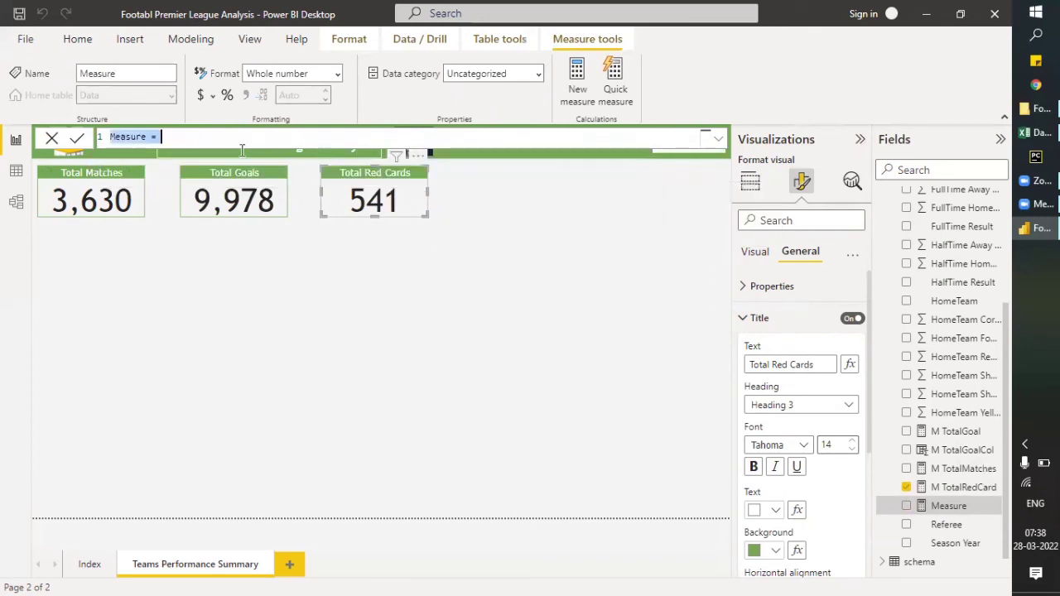
key("ctrl+v")
Rename the pasted measure to M TotalYellowCard and its variable to TotalHomeYellow.
left_click(183, 136)
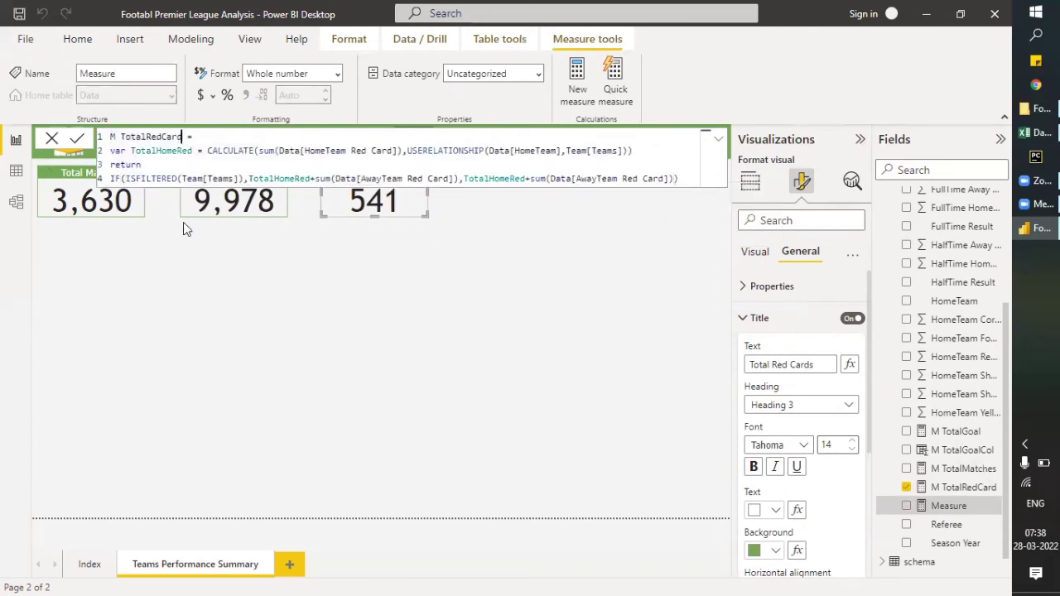
key("BackSpace")
key("BackSpace")
key("BackSpace")
key("BackSpace")
key("BackSpace")
key("BackSpace")
key("BackSpace")
type("YellowCard")
key("Down")
key("BackSpace")
key("BackSpace")
key("BackSpace")
type("Yello")
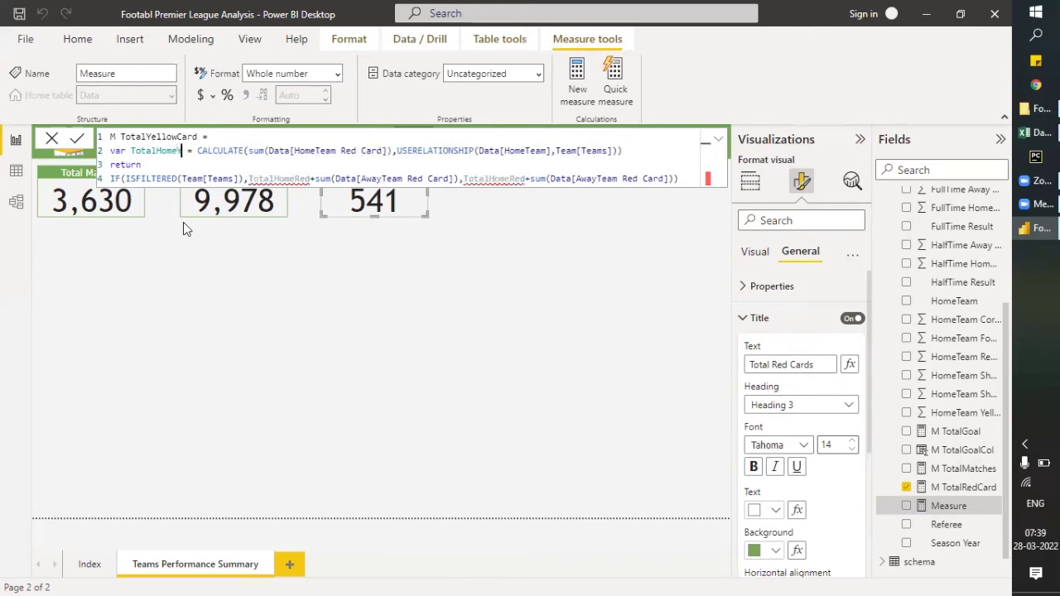
type("w")
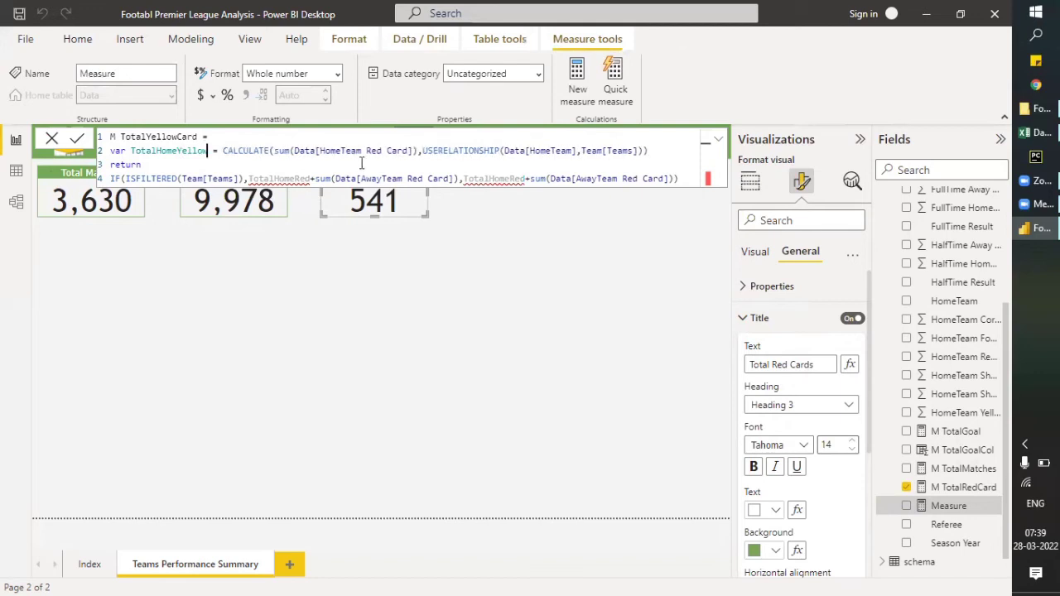
Change the column summed inside the variable's CALCULATE function to Data[HomeTeam Yellow Card].
left_click(410, 150)
key("BackSpace")
key("BackSpace")
key("BackSpace")
key("BackSpace")
key("BackSpace")
key("BackSpace")
key("BackSpace")
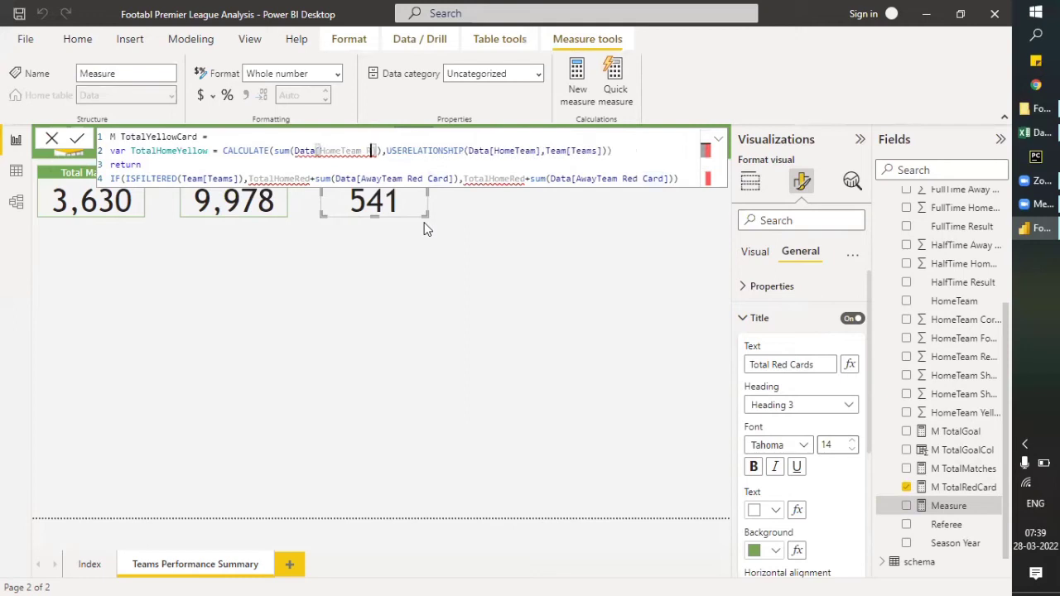
key("BackSpace")
type("Yel")
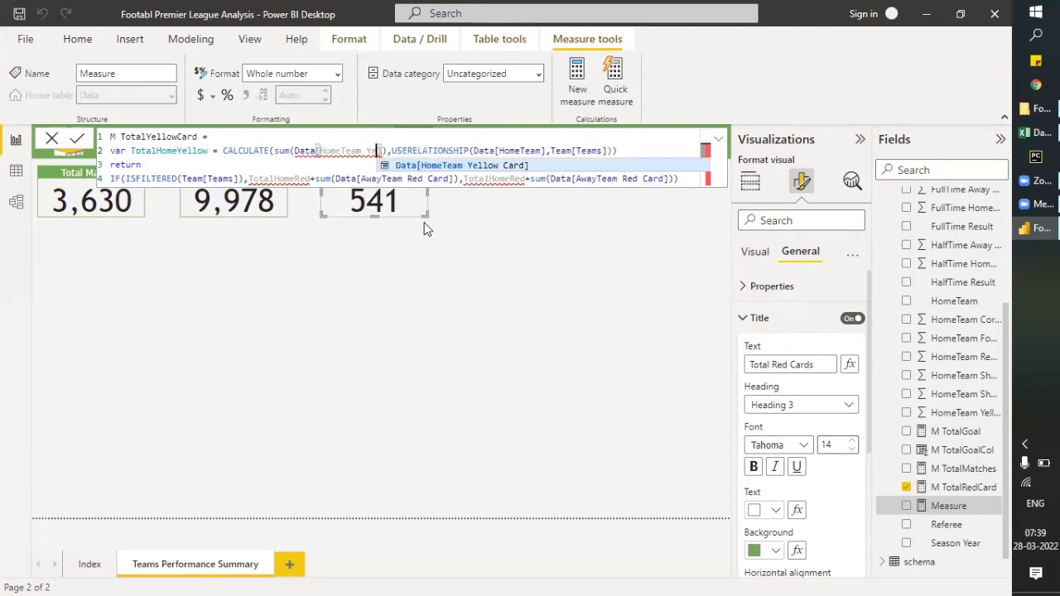
key("Tab")
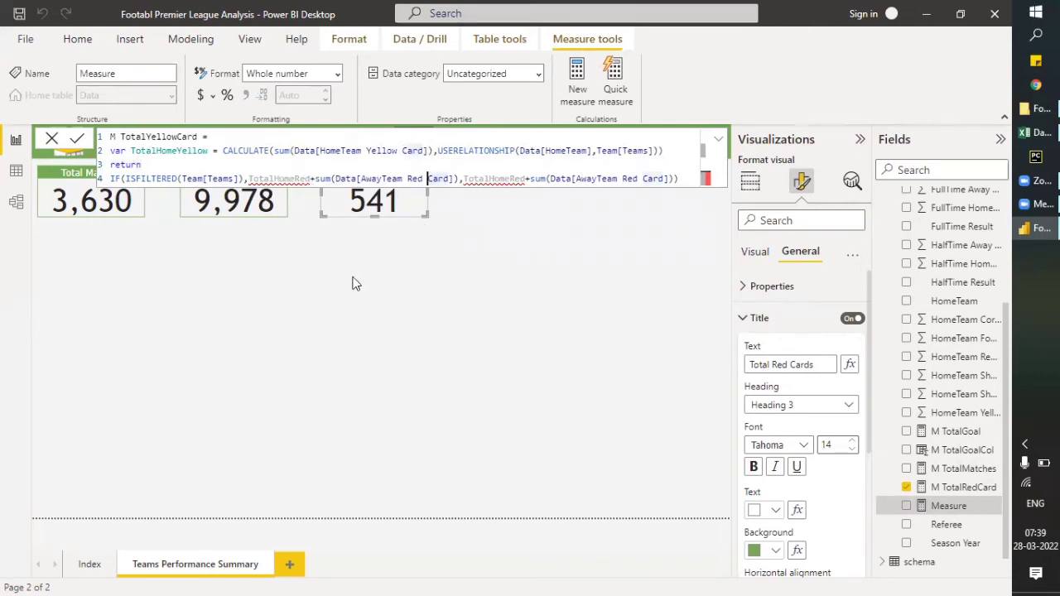
Change the variable in the IF function's filtered result to TotalHomeYellow.
left_click(308, 178)
key("BackSpace")
key("BackSpace")
key("BackSpace")
type("Yello")
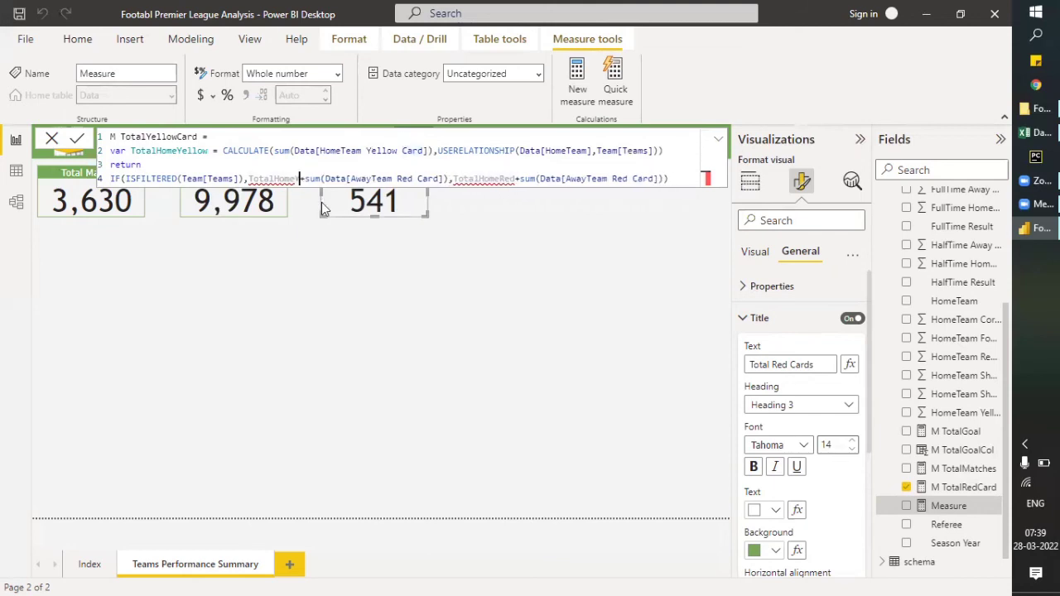
type("w")
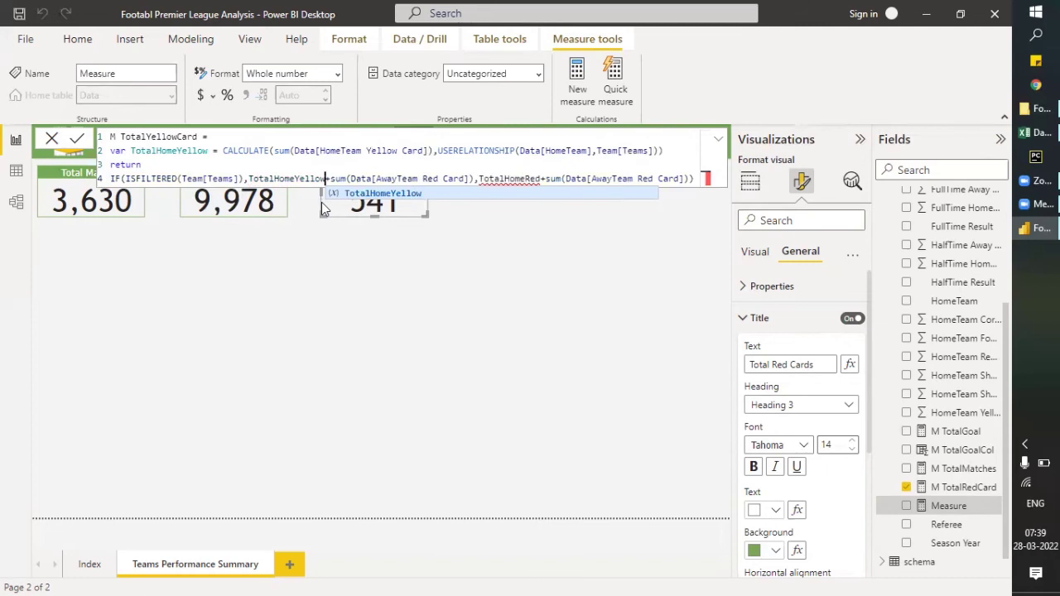
Change the column summed in the IF function's filtered result to Data[AwayTeam Yellow Card].
key("Right")
key("Right")
key("Right")
key("Right")
key("Right")
key("Right")
key("Right")
key("Right")
key("Right")
key("Right")
key("Right")
key("Right")
key("Right")
key("Right")
key("Right")
key("Right")
key("Right")
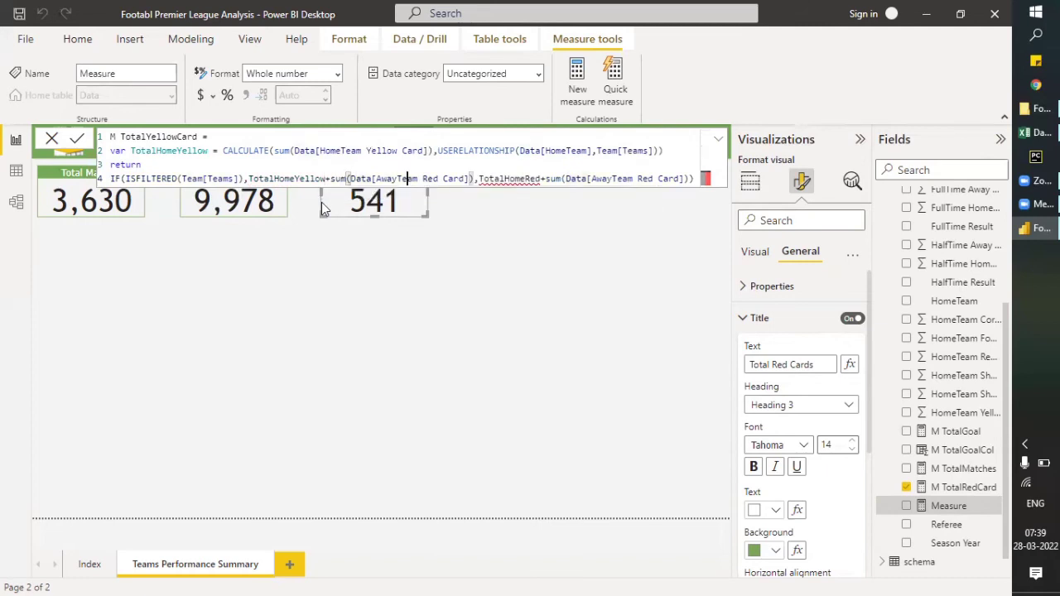
key("Right")
key("Right")
key("Right")
key("Right")
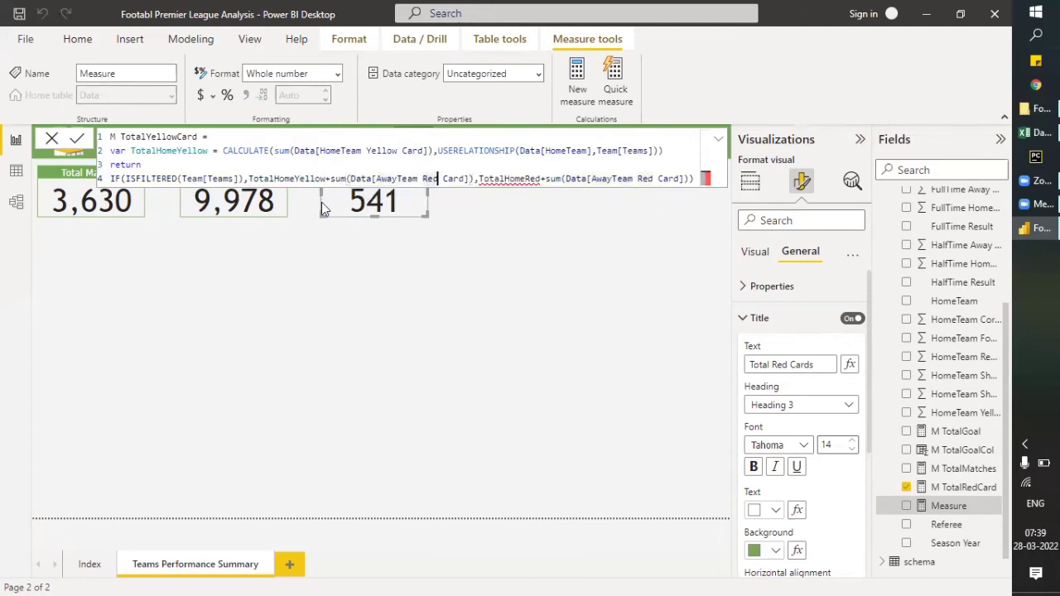
key("BackSpace")
type("Yellow")
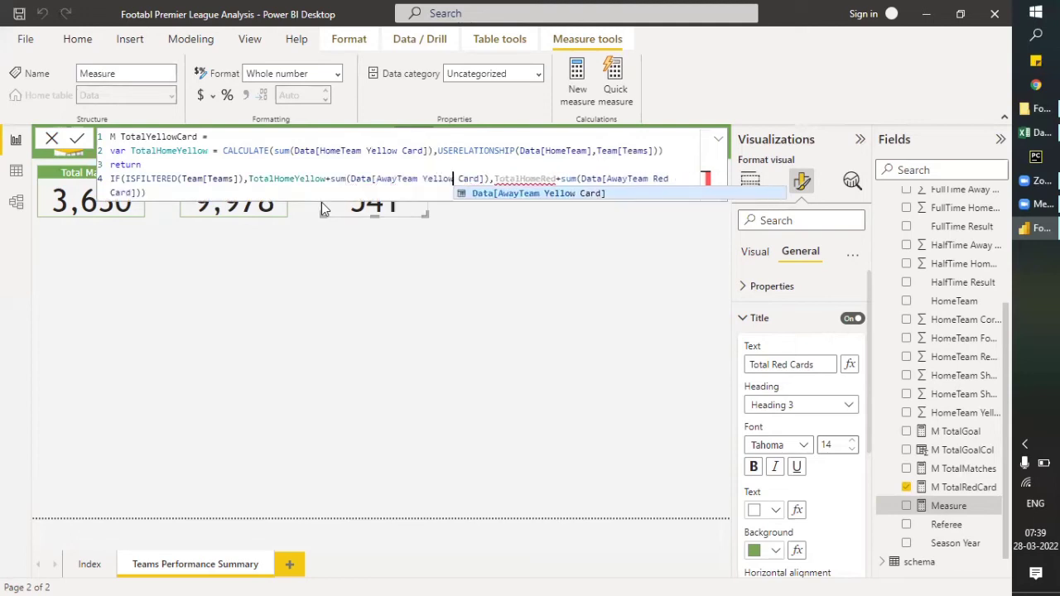
Copy the IF function's whole filtered result, TotalHomeYellow+sum(Data[AwayTeam Yellow Card]).
key("Right")
key("Right")
key("Right")
key("Right")
key("Right")
key("Right")
key("Right")
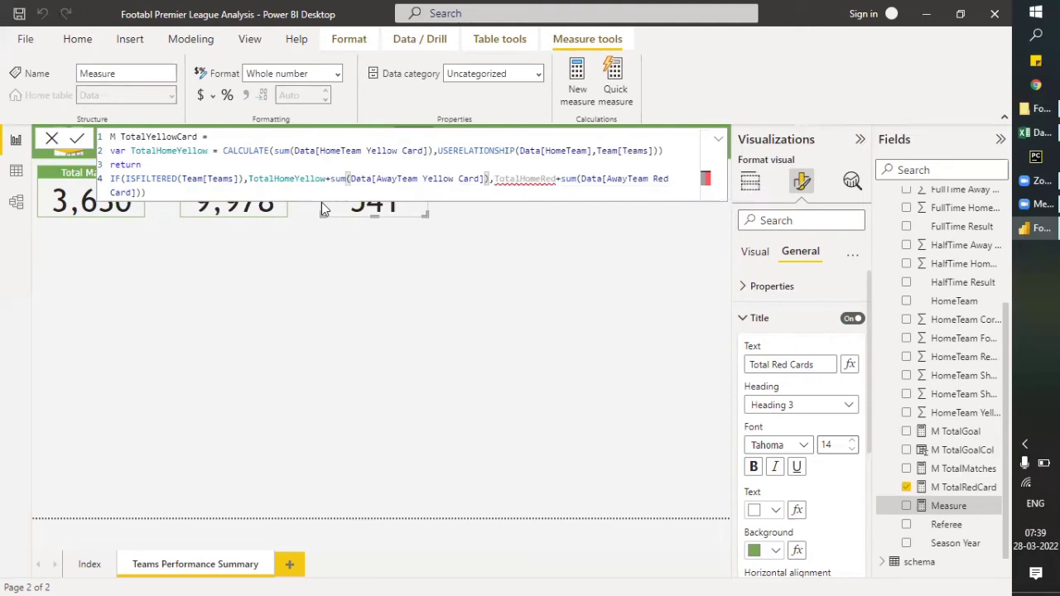
key("shift+Left")
key("shift+Left")
key("shift+Left")
key("shift+Left")
key("shift+Left")
key("shift+Left")
key("shift+Left")
key("shift+Left")
key("shift+Left")
key("shift+Left")
key("shift+Left")
key("shift+Left")
key("shift+Left")
key("shift+Left")
key("shift+Left")
key("shift+Left")
key("shift+Left")
key("shift+Left")
key("shift+Left")
key("shift+Left")
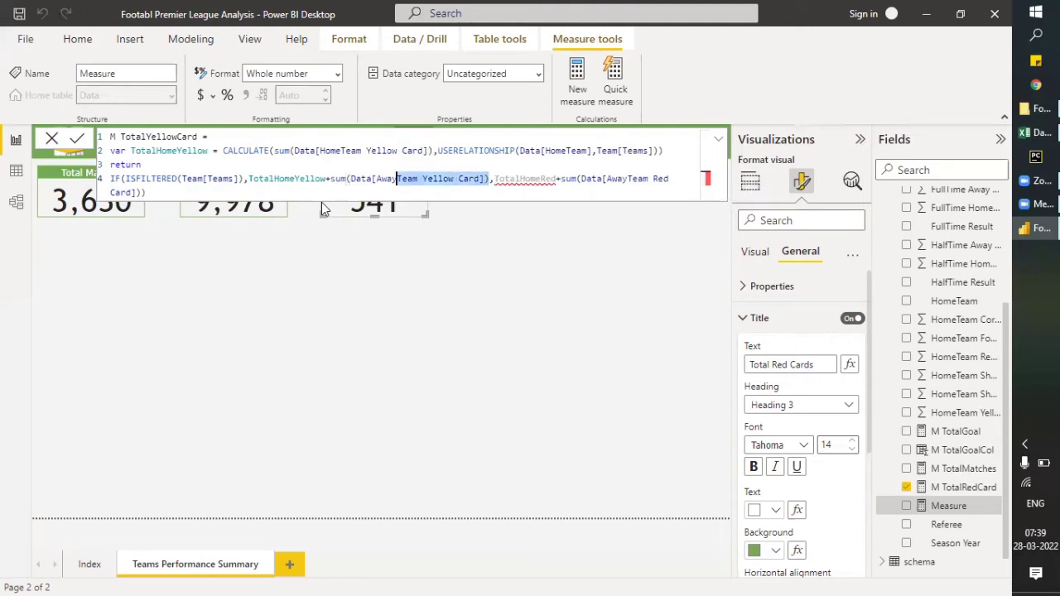
key("shift+Left")
key("shift+Left")
key("shift+Left")
key("shift+Left")
key("shift+Left")
key("shift+Left")
key("shift+Left")
key("shift+Left")
key("shift+Left")
key("shift+Left")
key("shift+Left")
key("shift+Left")
key("shift+Left")
key("shift+Left")
key("shift+Left")
key("shift+Left")
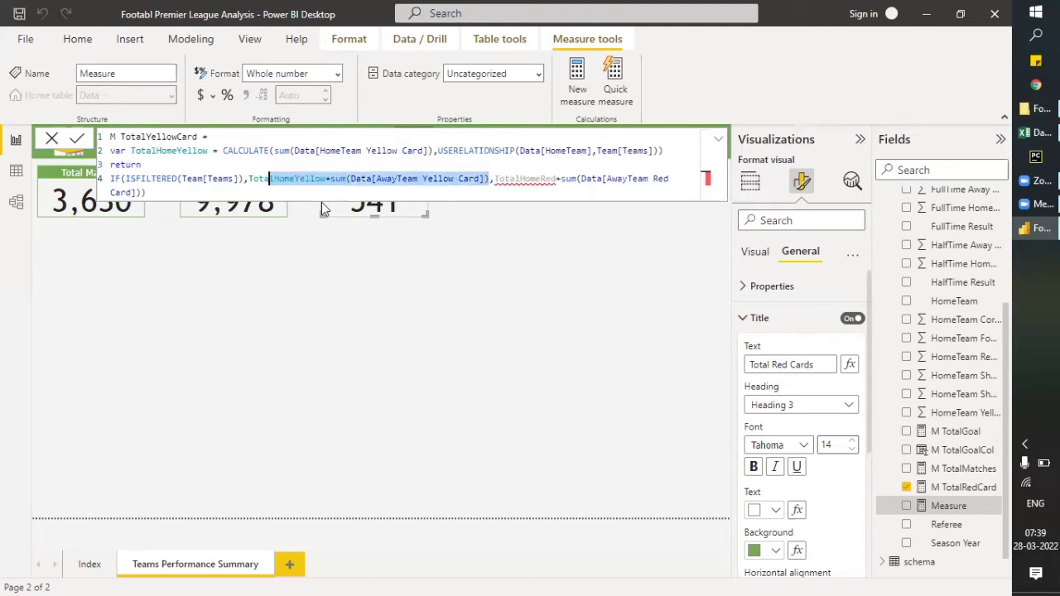
key("shift+Left")
key("shift+Left")
key("ctrl+c")
Replace the IF function's unfiltered result with the copied yellow card expression and add the closing parenthesis.
key("Right")
key("Right")
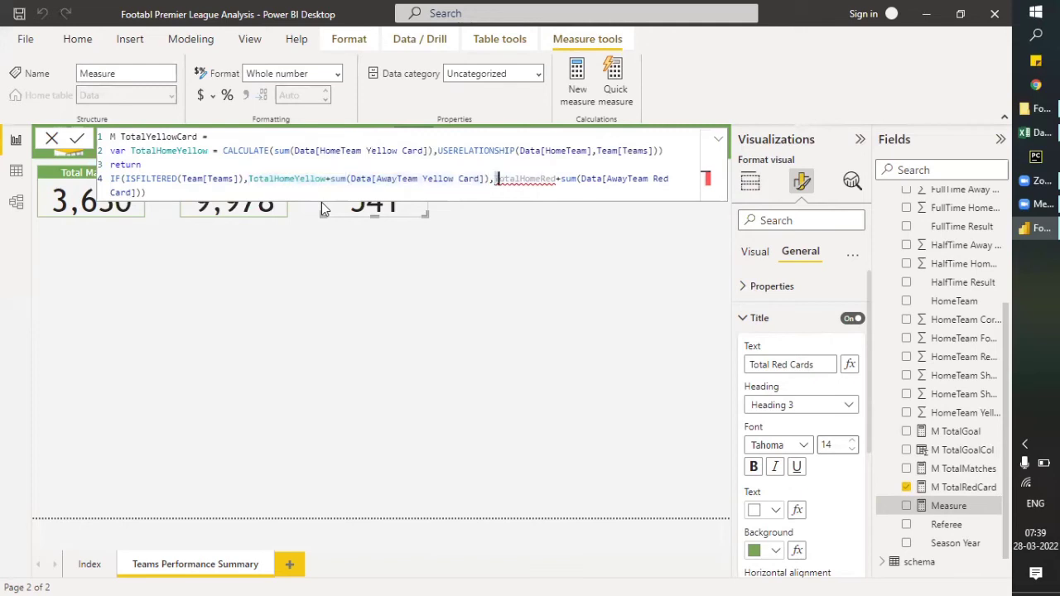
key("shift+Right")
key("shift+Right")
key("shift+Right")
key("shift+Right")
key("shift+Right")
key("shift+Right")
key("shift+Right")
key("shift+Right")
key("shift+Right")
key("shift+Right")
key("shift+Right")
key("shift+Right")
key("shift+Right")
key("shift+Right")
key("shift+Right")
key("shift+Right")
key("shift+Right")
key("shift+Right")
key("shift+Right")
key("shift+Right")
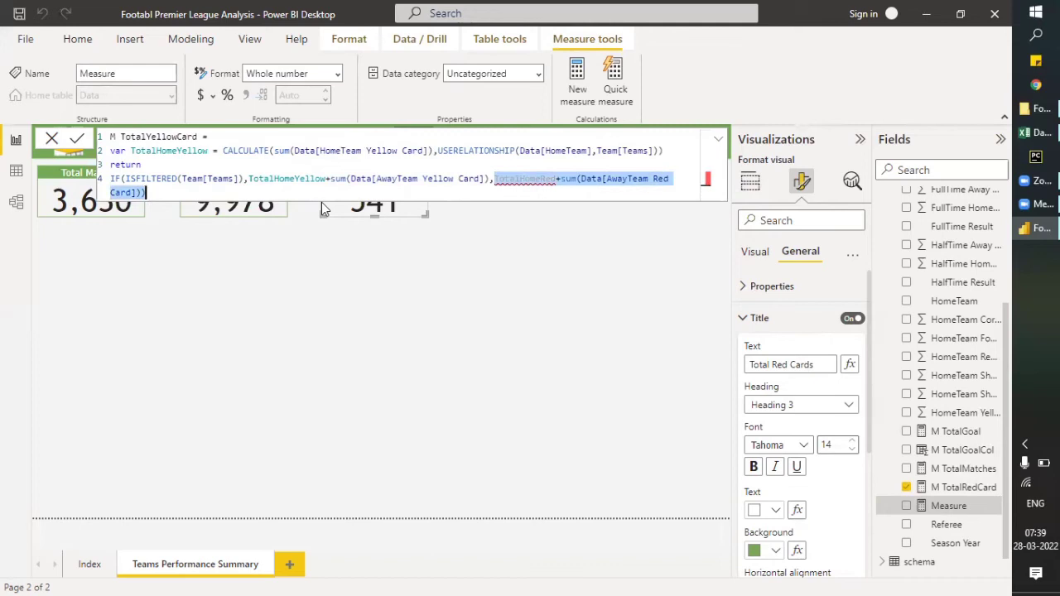
key("ctrl+v")
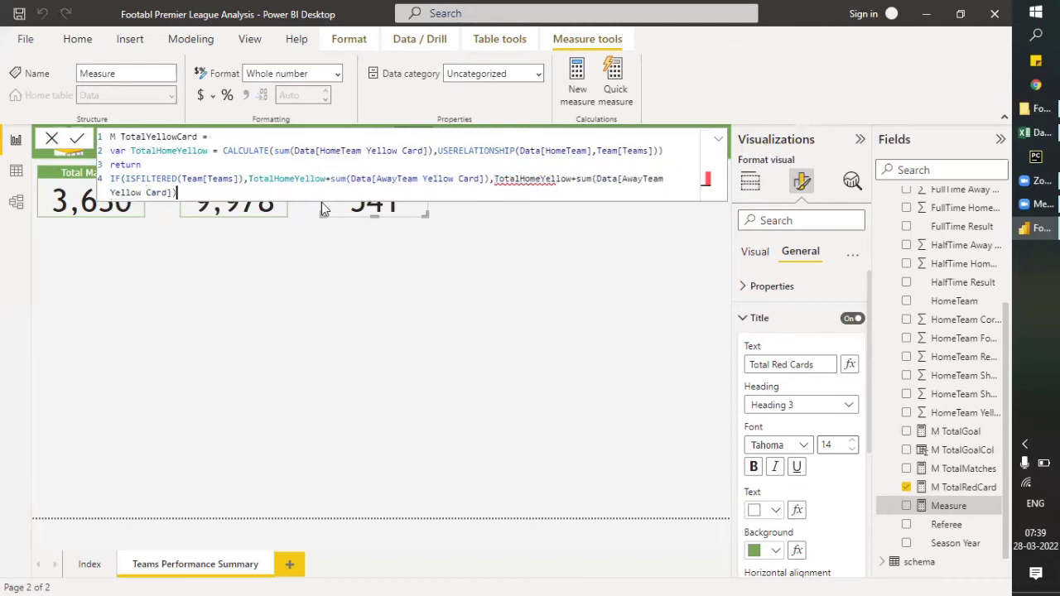
type(")")
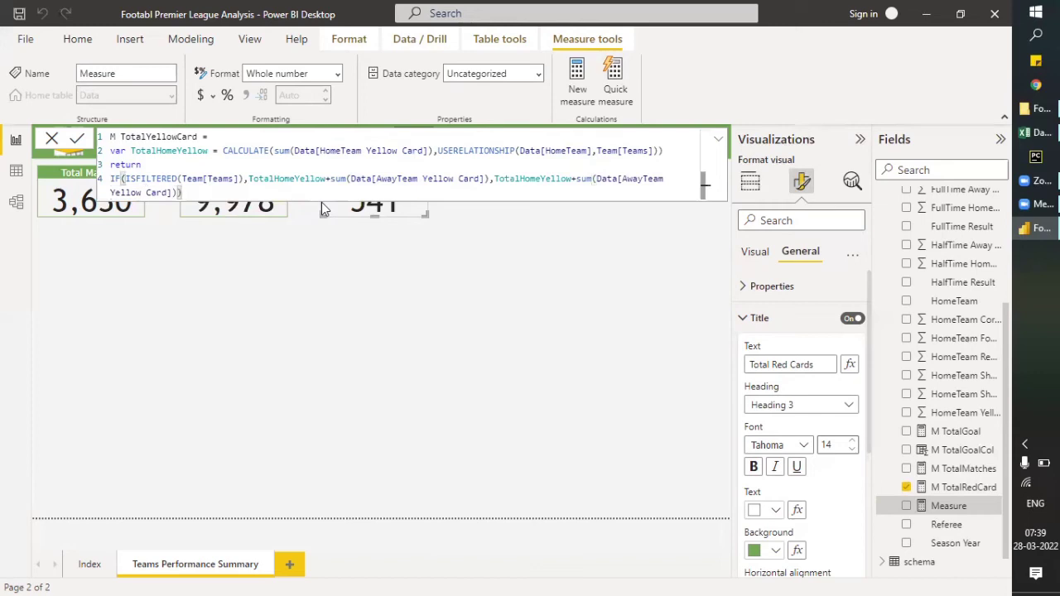
Review the IF function's condition and both results, and commit the M TotalYellowCard measure.
double_click(157, 179)
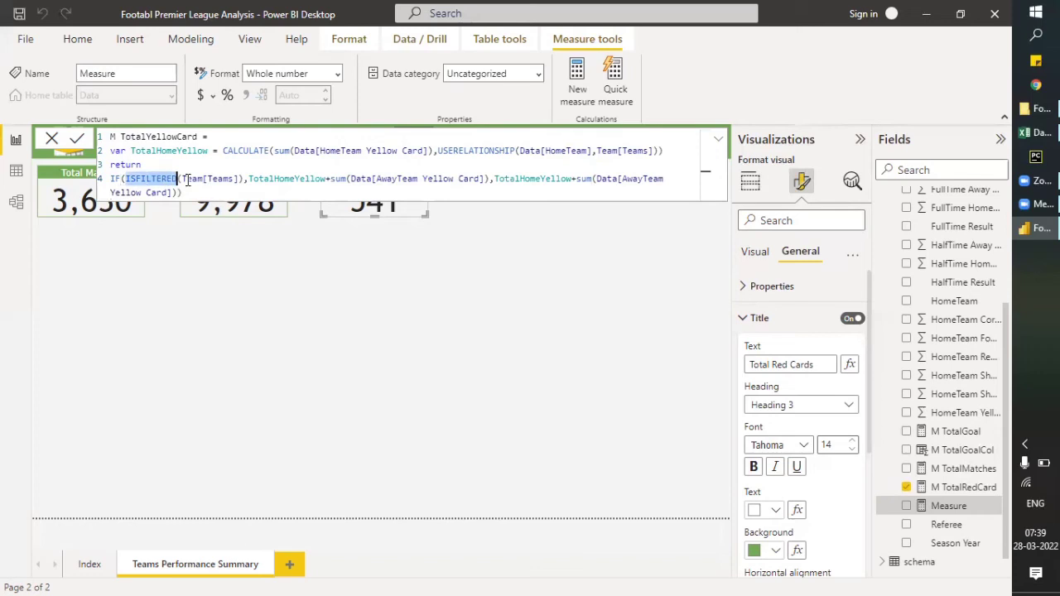
left_click_drag(249, 180, 491, 181)
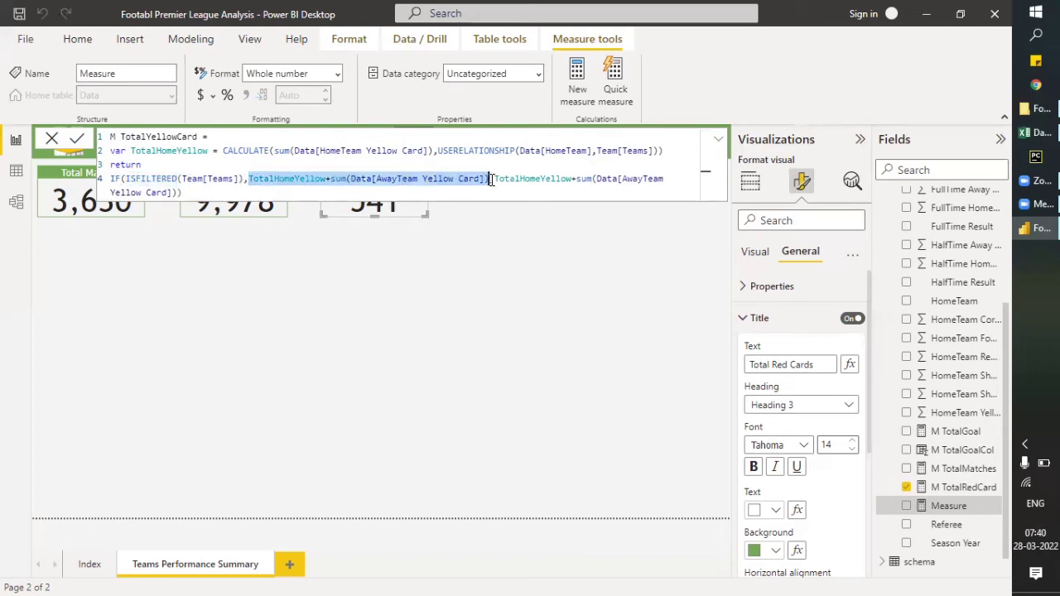
left_click(496, 181)
key("ctrl+shift+End")
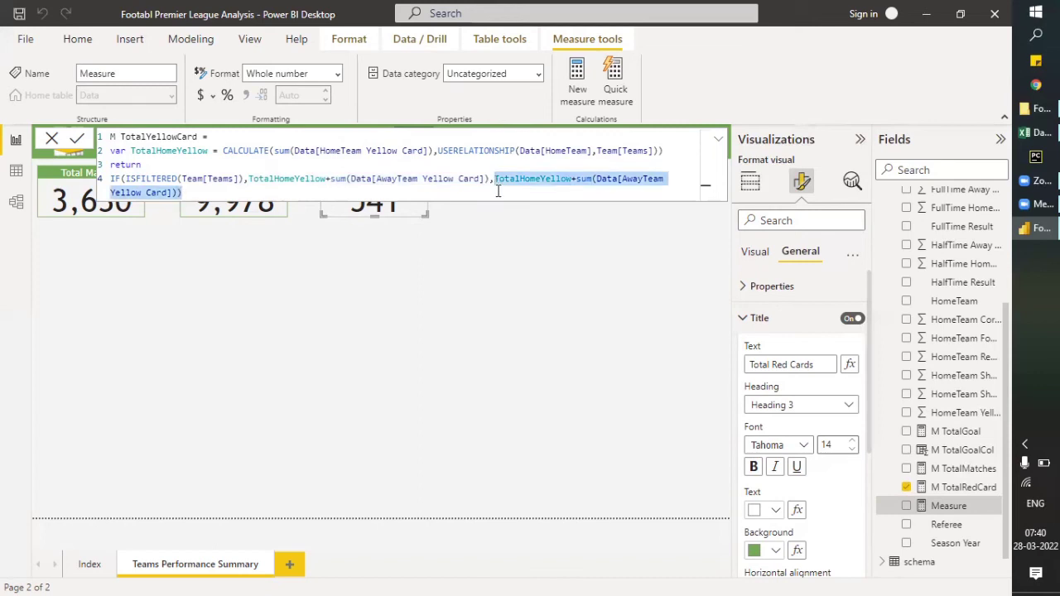
key("Right")
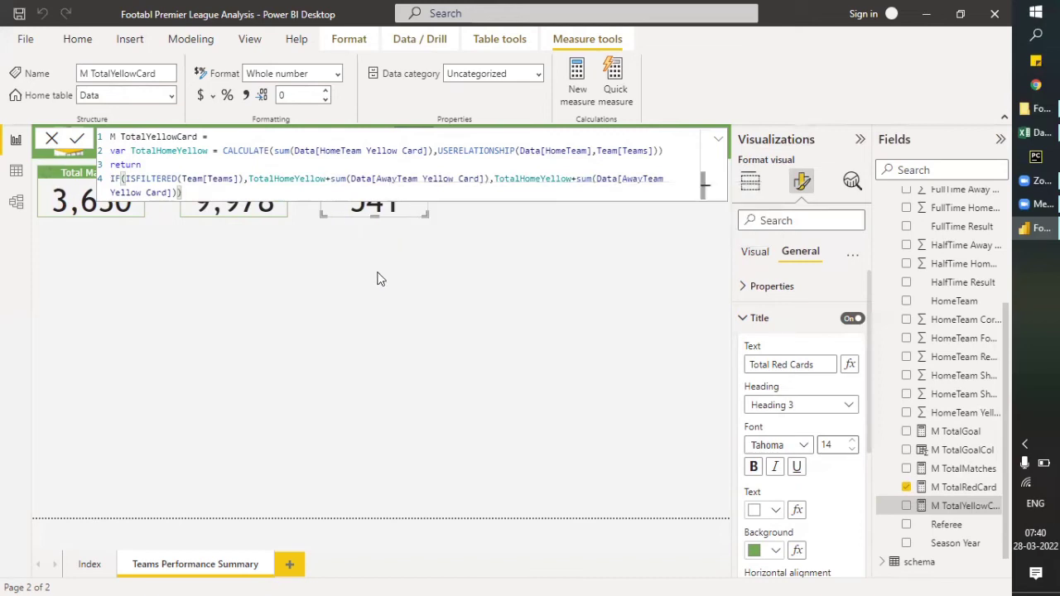
Duplicate the Total Red Cards card twice and place the copies as the fourth and fifth cards in the row.
left_click(346, 219)
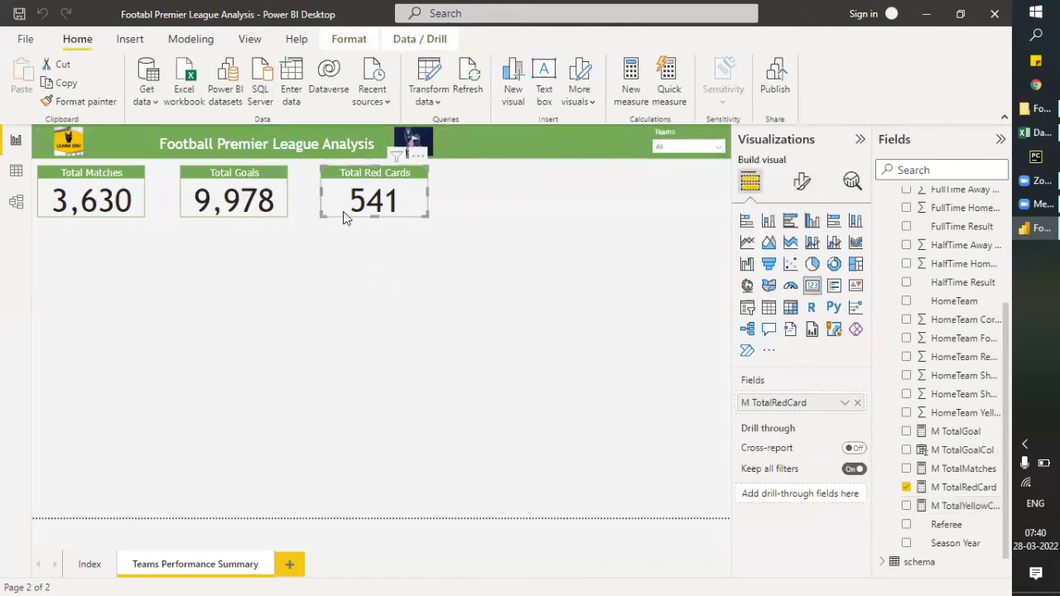
key("ctrl+c")
key("ctrl+v")
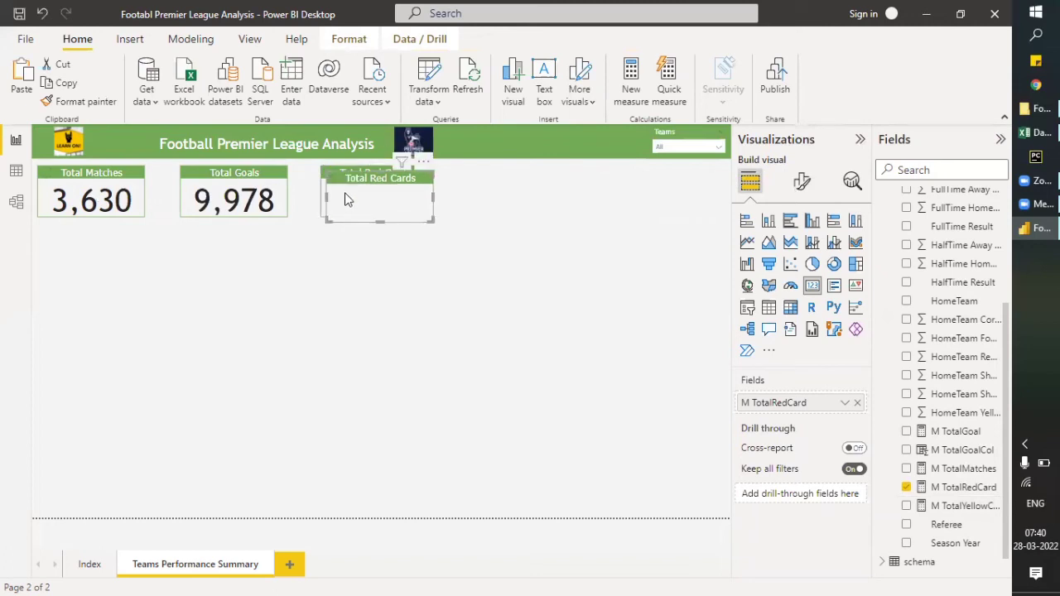
left_click_drag(346, 199, 578, 176)
left_click_drag(660, 190, 662, 182)
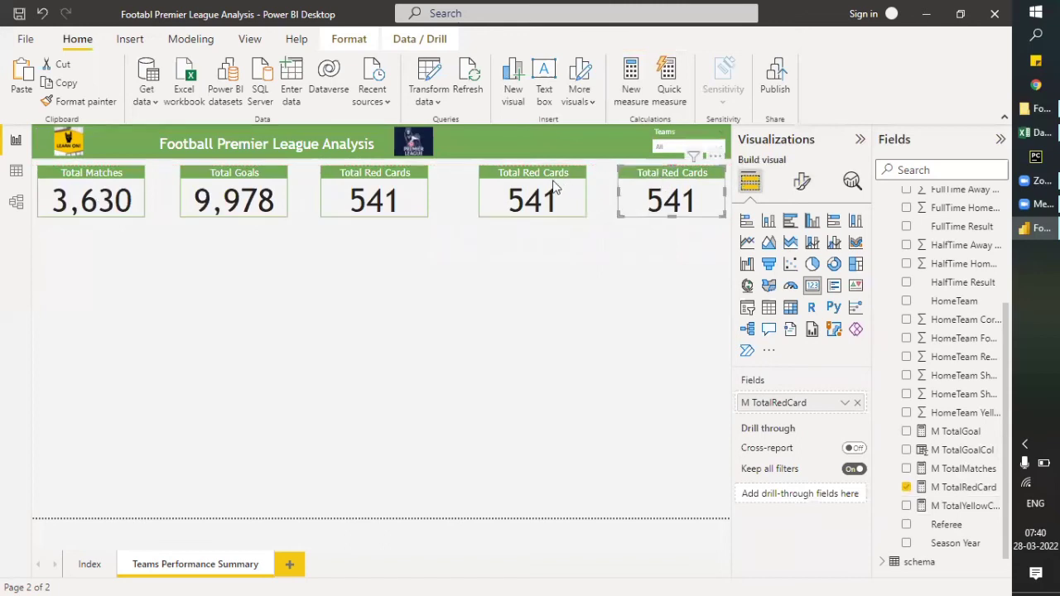
Space the second, third and fourth cards evenly between the Total Matches card and the fifth card.
left_click_drag(554, 172, 563, 181)
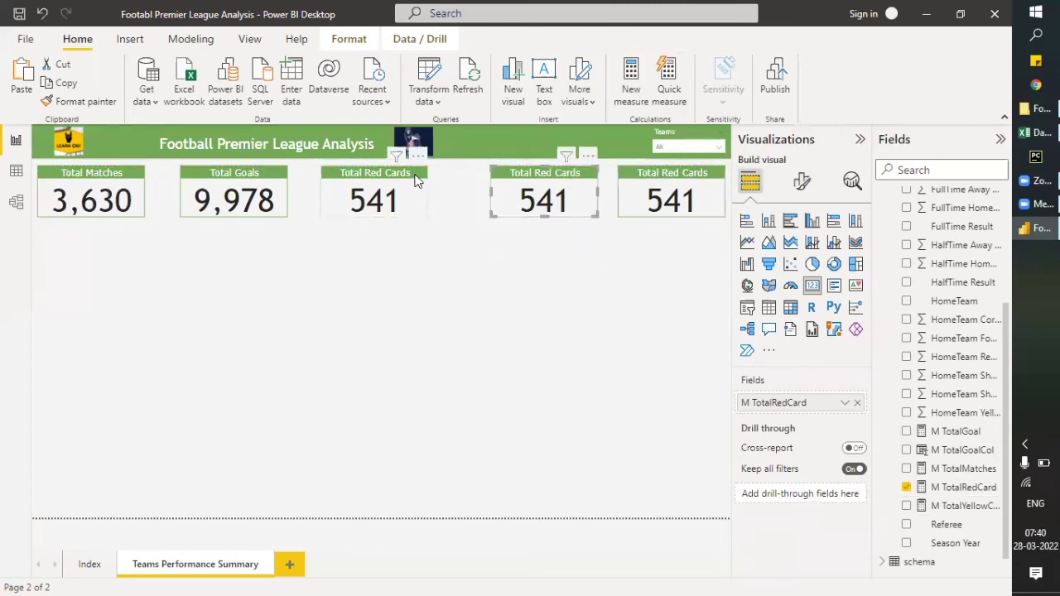
left_click_drag(427, 178, 443, 172)
mouse_move(267, 172)
left_mouse_down()
mouse_move(284, 167)
mouse_move(266, 172)
left_mouse_up()
left_click_drag(389, 180, 383, 180)
left_click_drag(529, 170, 553, 197)
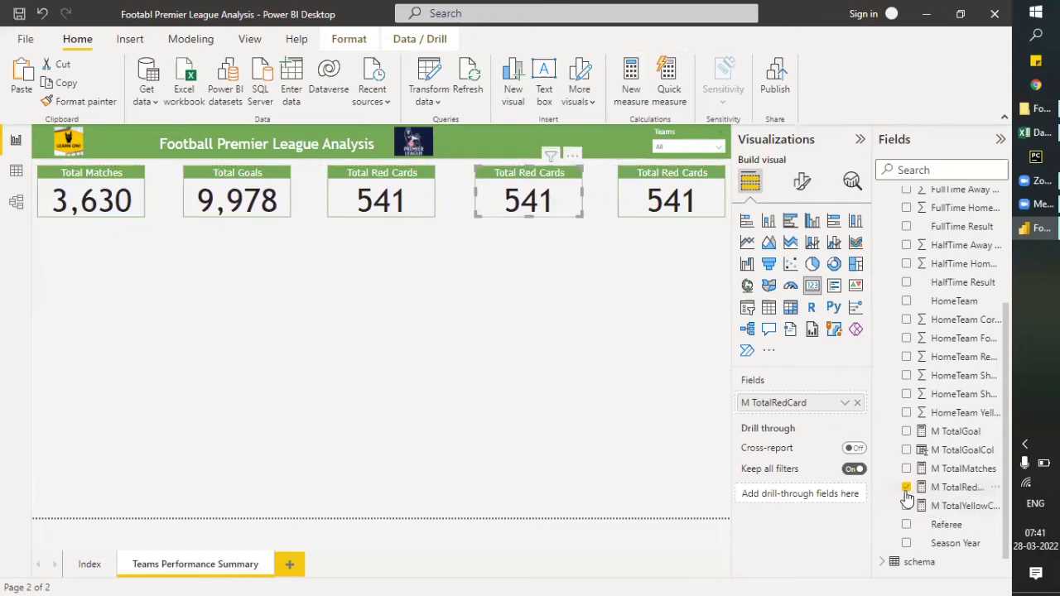
Replace the fourth card's M TotalRedCard field with the M TotalYellowCard measure.
left_click(858, 402)
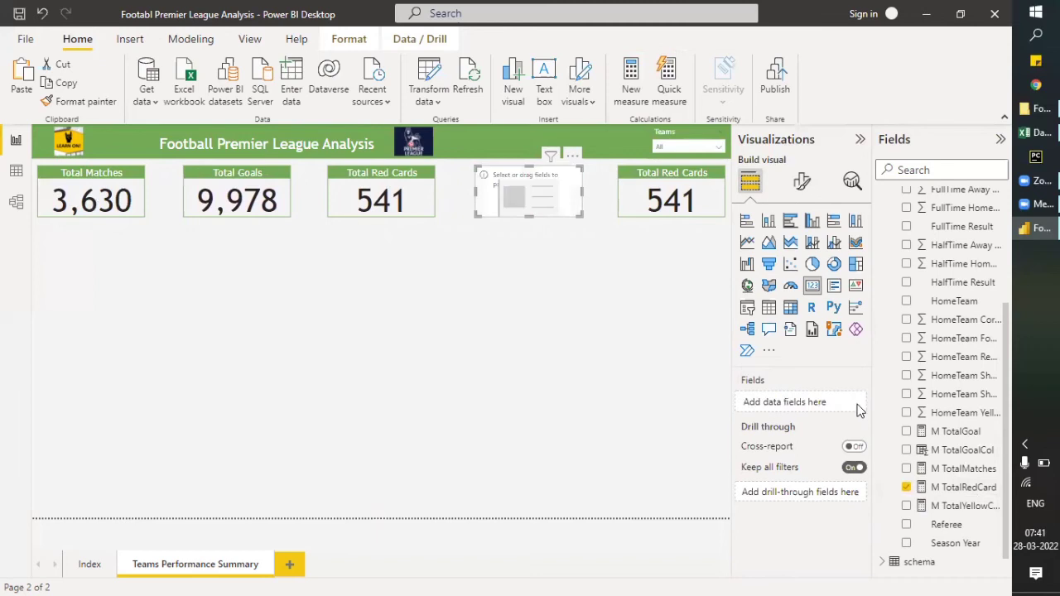
left_click(907, 507)
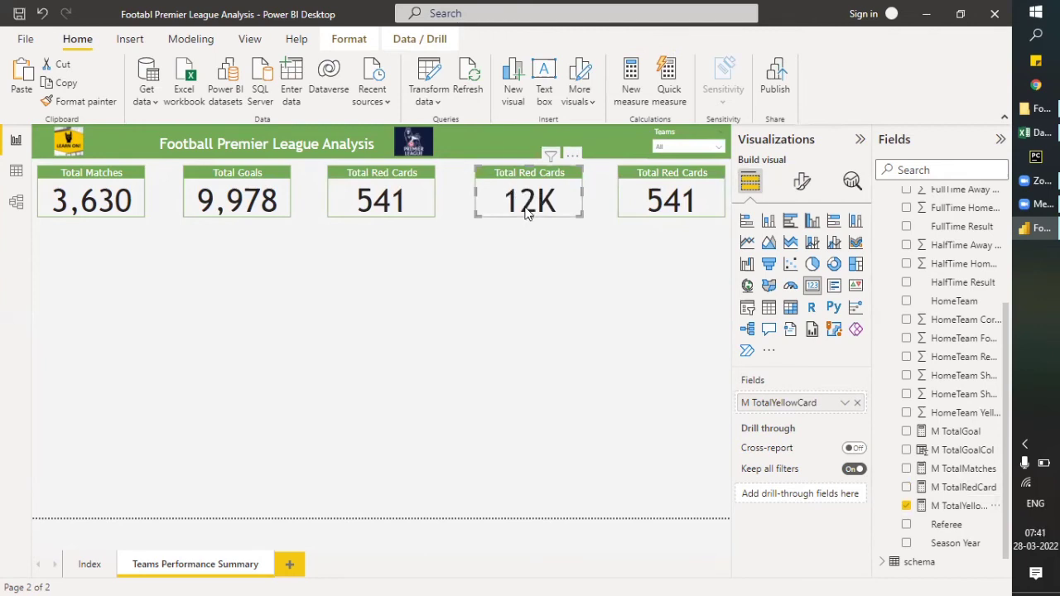
Set the display units of the fourth card's callout value to None.
left_click(801, 183)
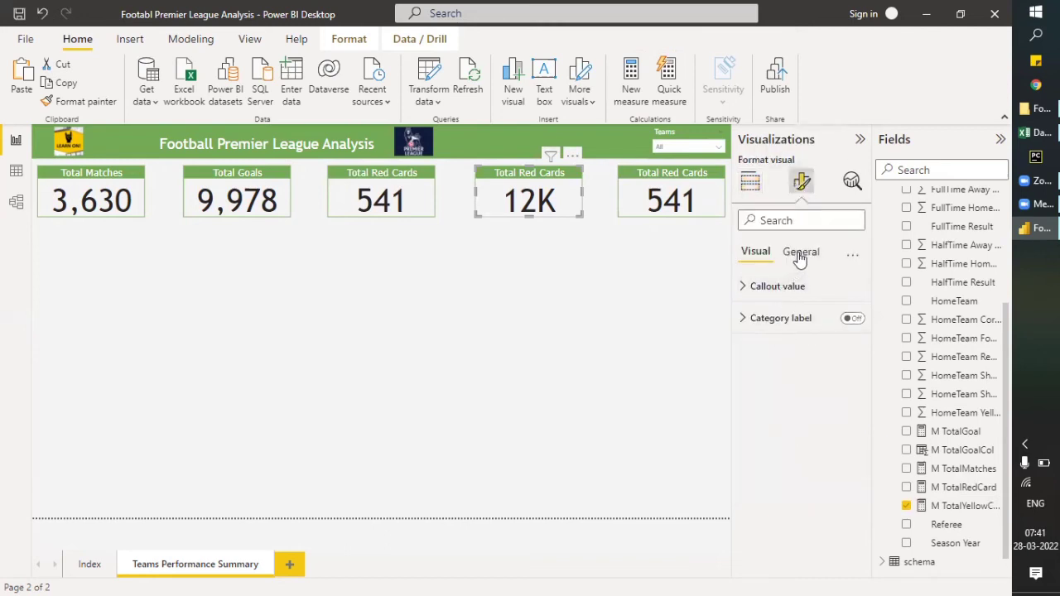
left_click(798, 253)
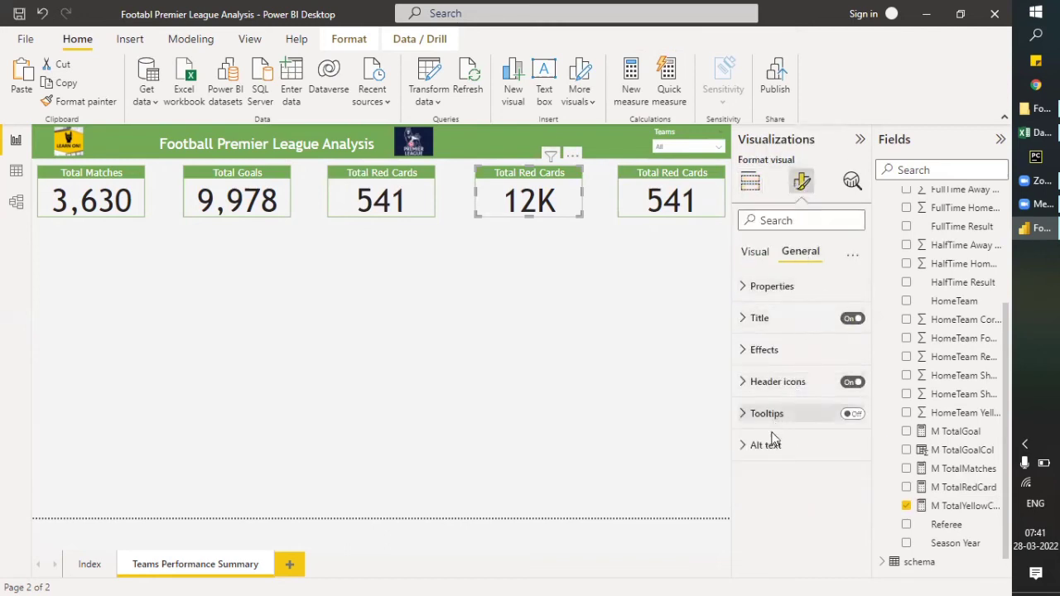
left_click(744, 351)
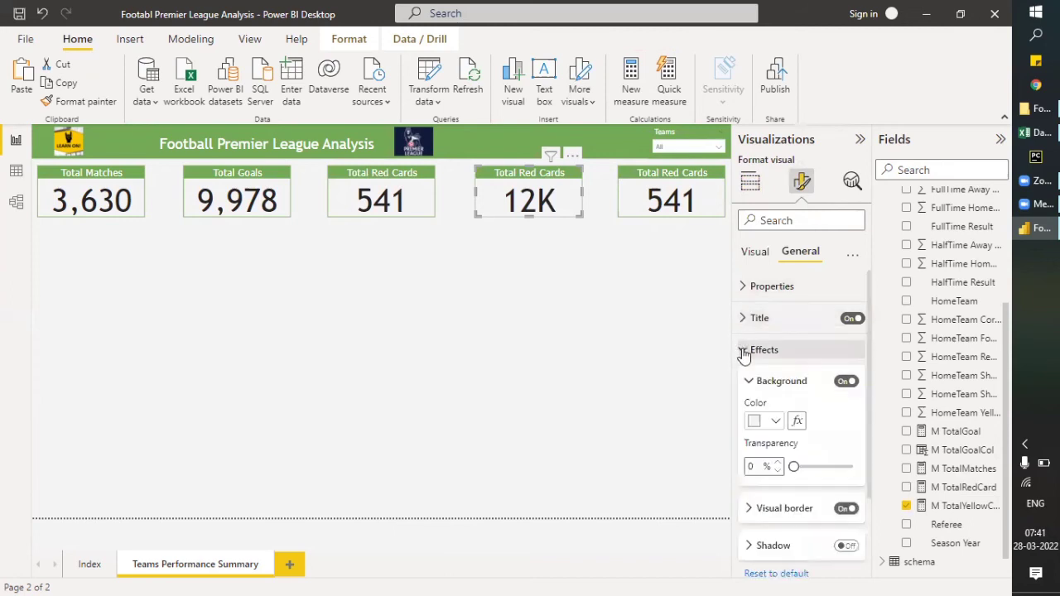
scroll(767, 458, "down", 2)
scroll(767, 458, "down", 1)
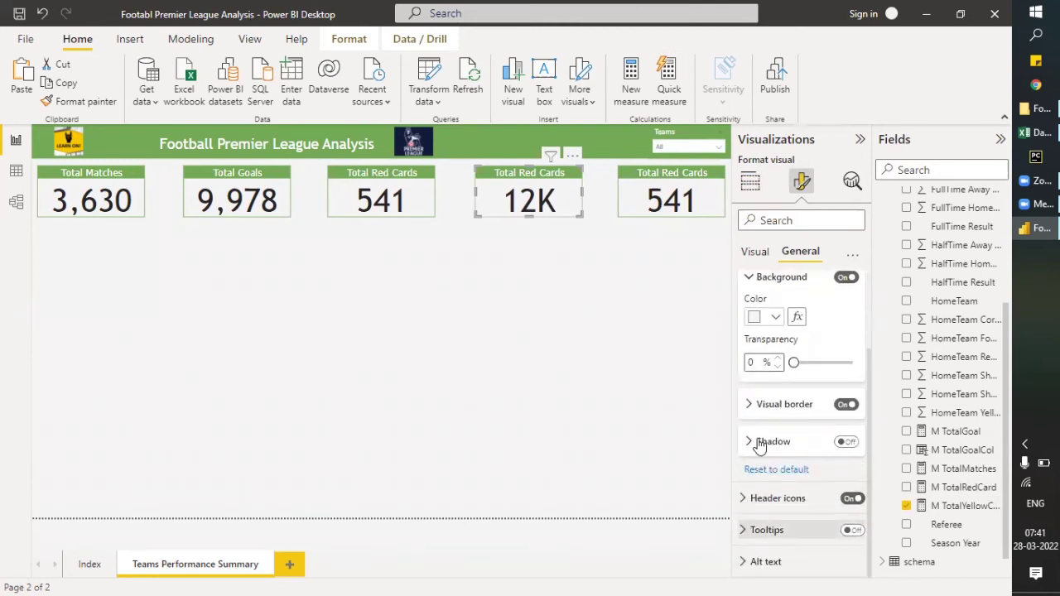
scroll(751, 453, "up", 3)
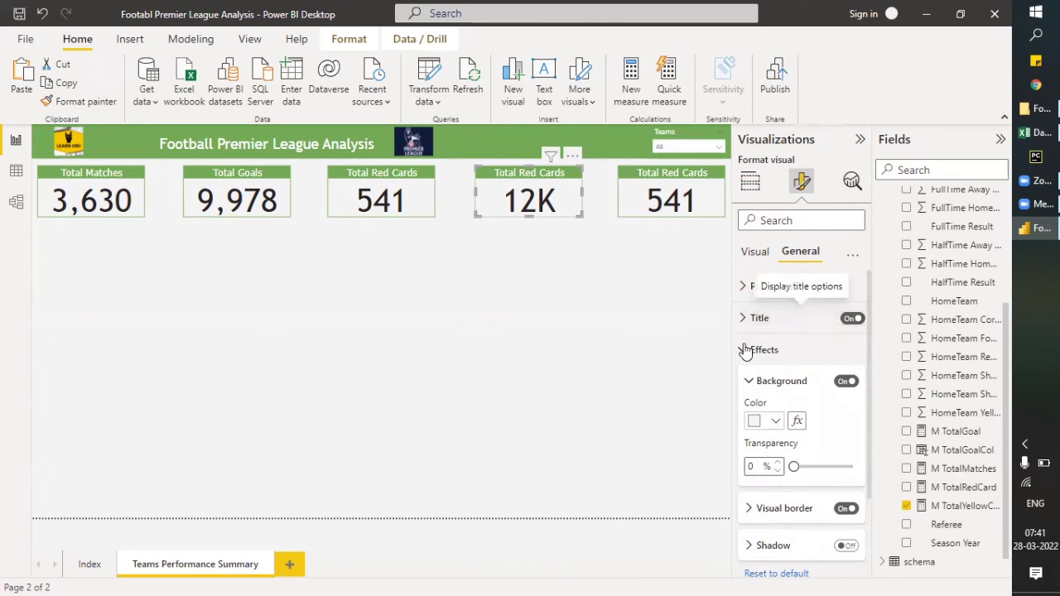
scroll(797, 457, "down", 3)
scroll(783, 307, "up", 3)
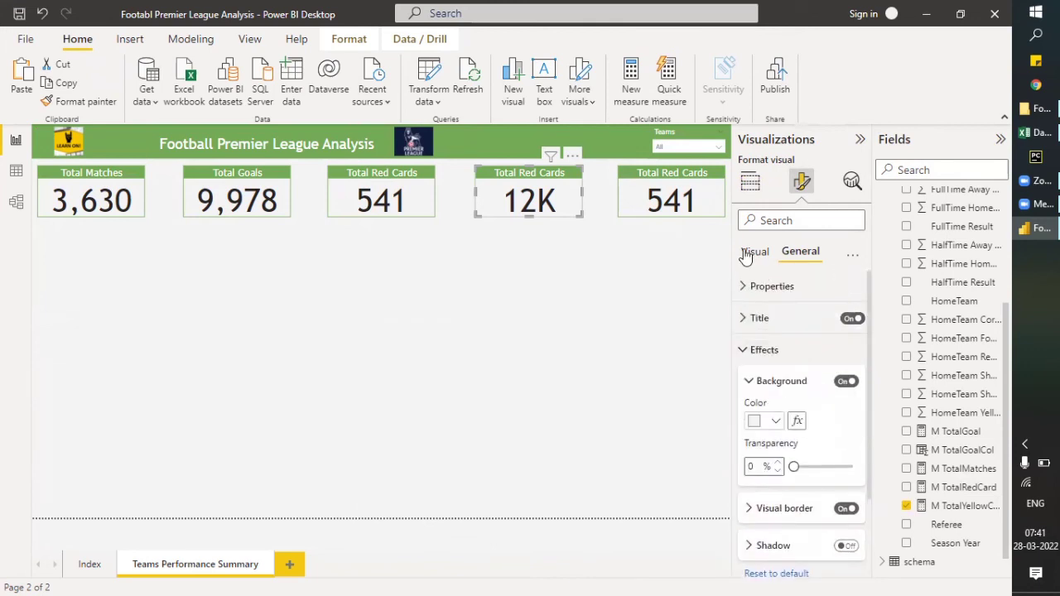
left_click(754, 251)
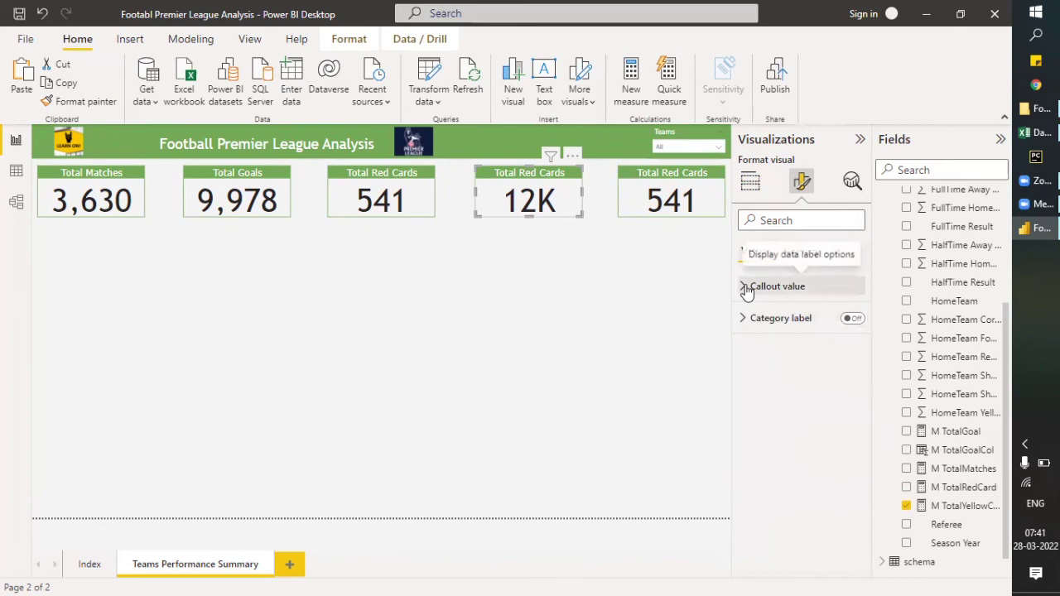
left_click(748, 290)
scroll(825, 434, "down", 1)
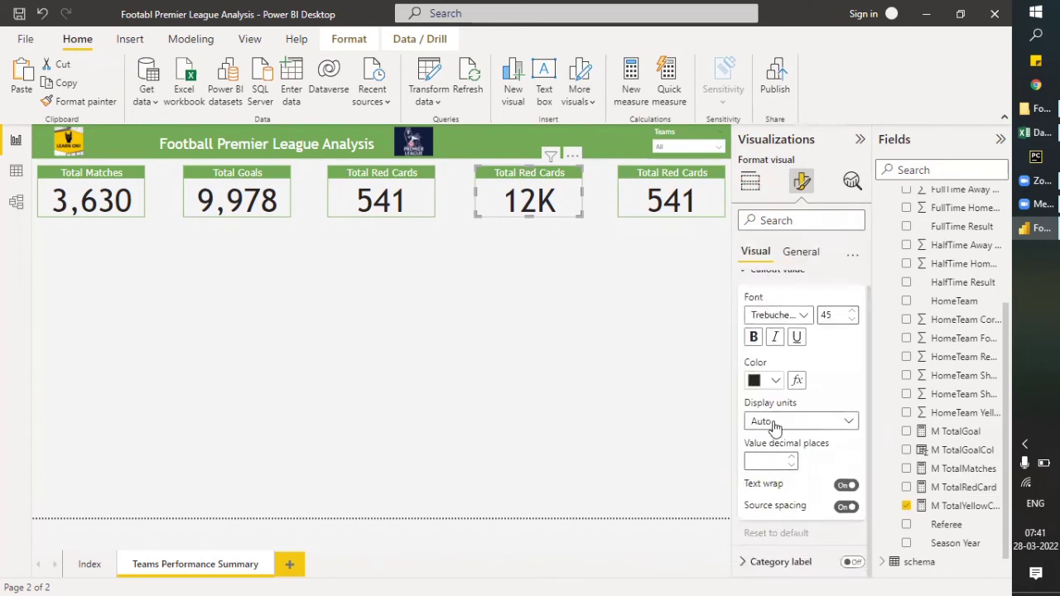
left_click(774, 424)
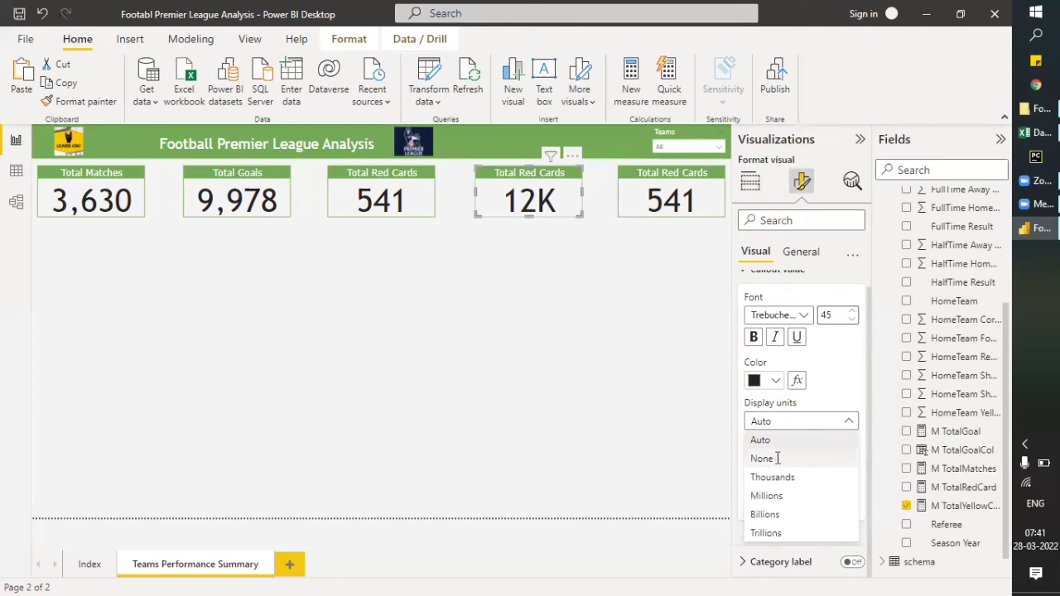
left_click(576, 272)
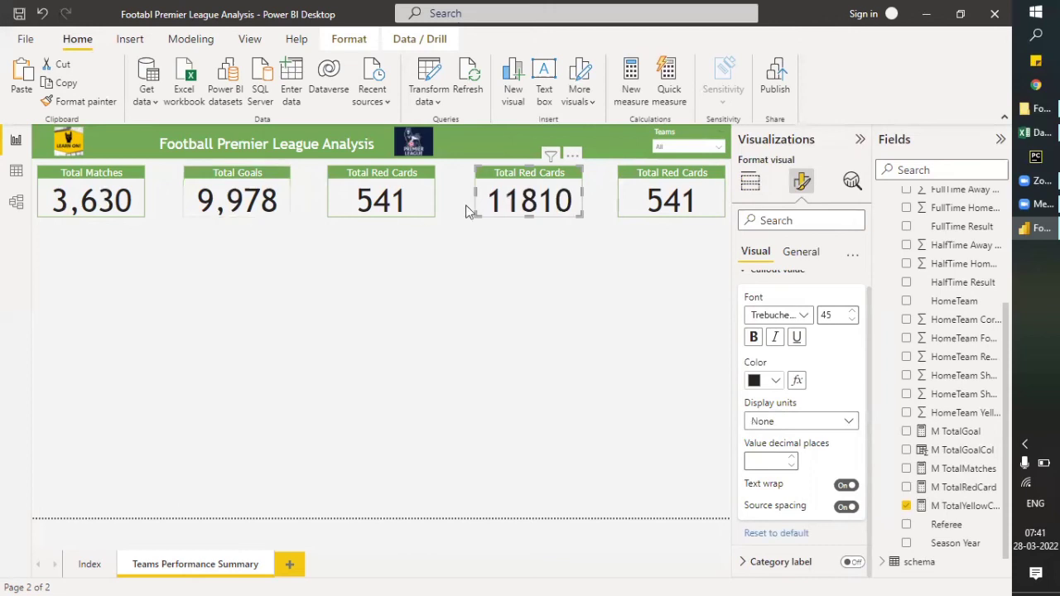
Format the M TotalYellowCard measure with a thousands separator.
left_click(944, 507)
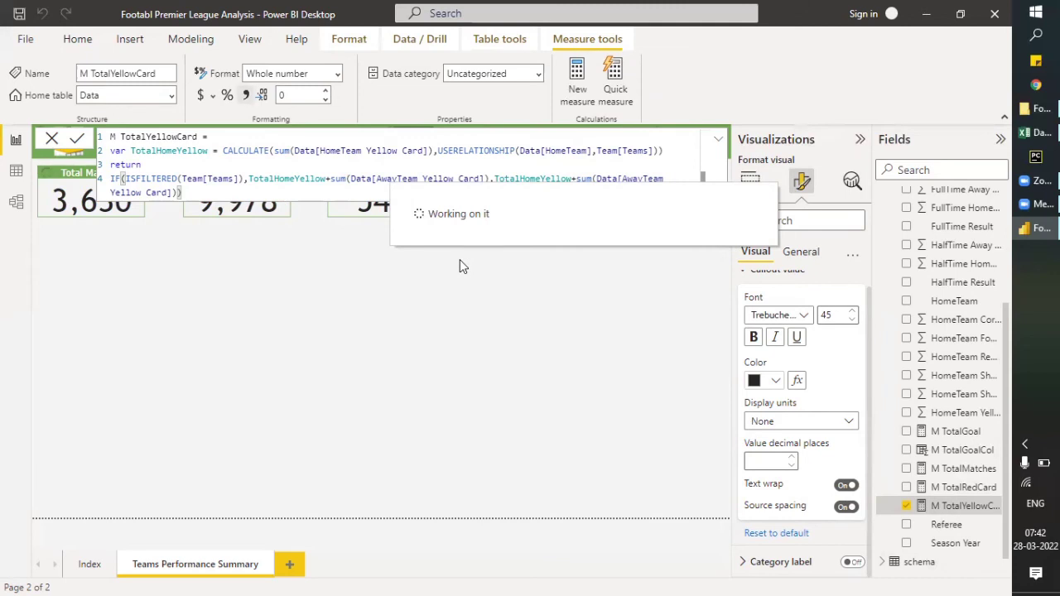
left_click(791, 423)
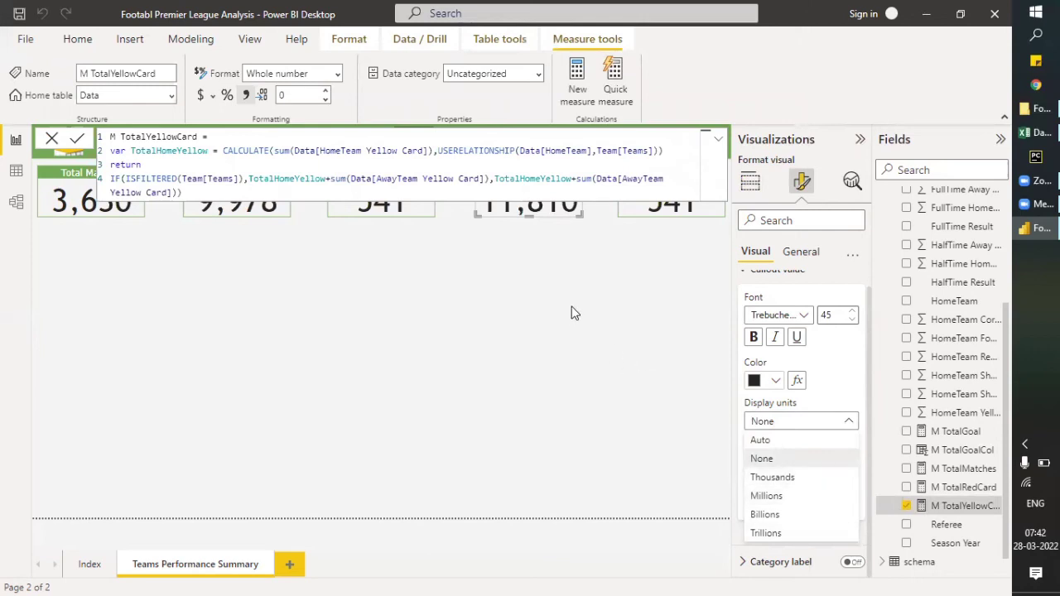
left_click(439, 213)
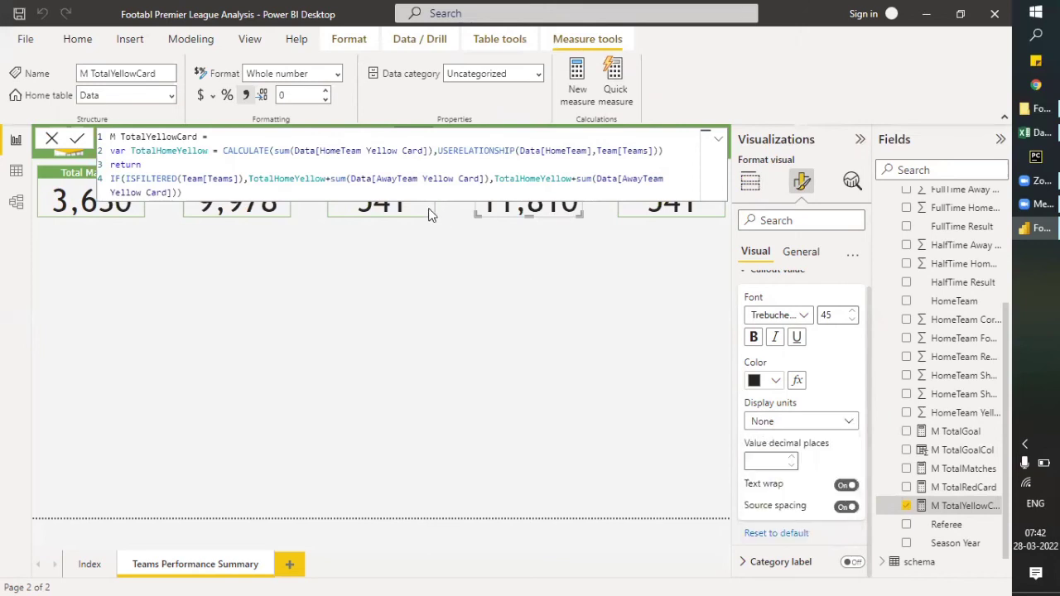
left_click(482, 237)
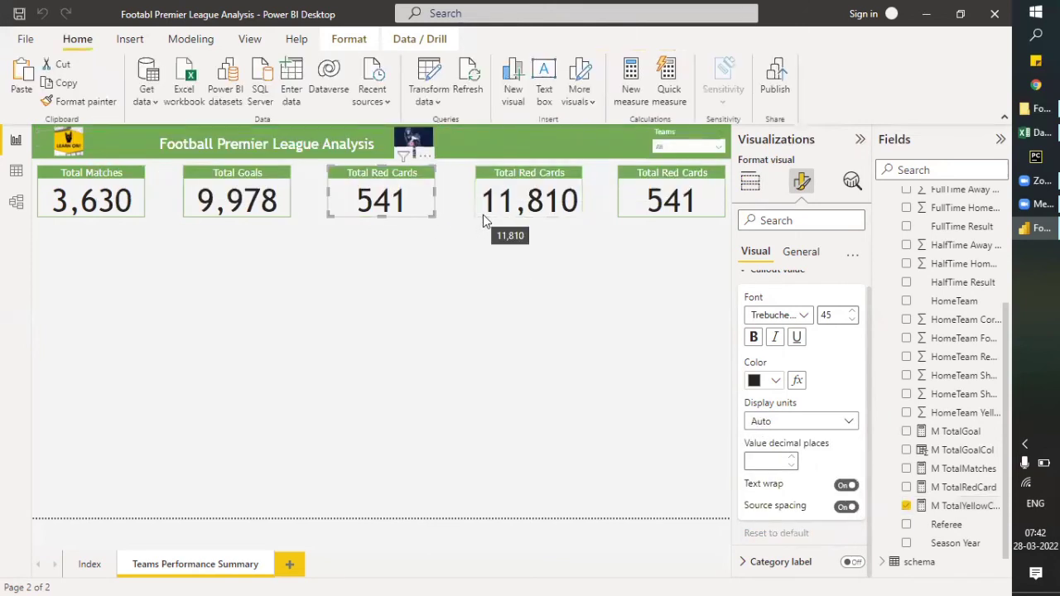
Change the fourth card's title text to Total Yellow Cards.
left_click(503, 210)
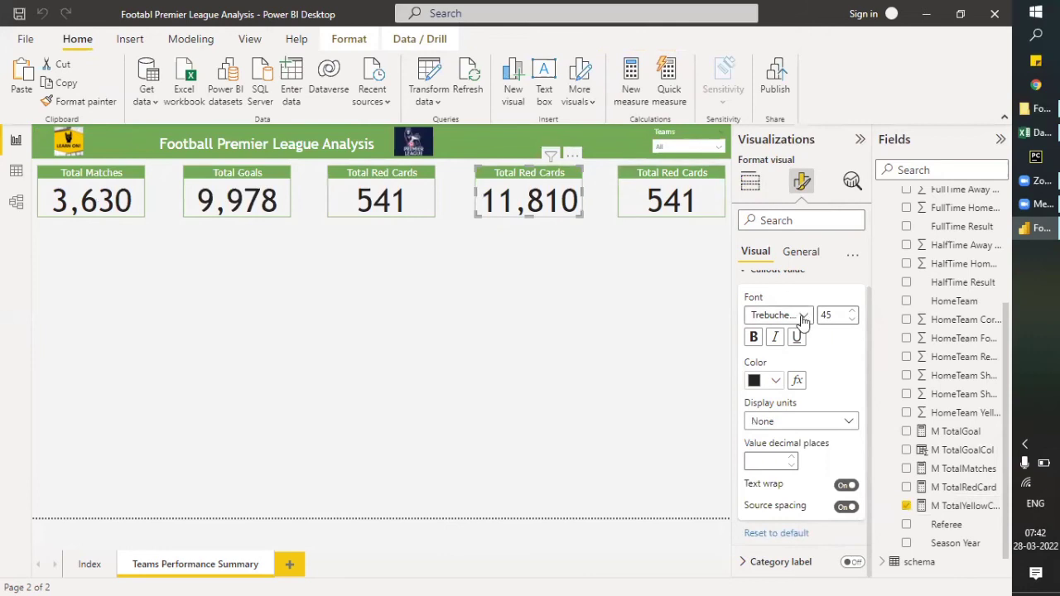
scroll(808, 309, "up", 1)
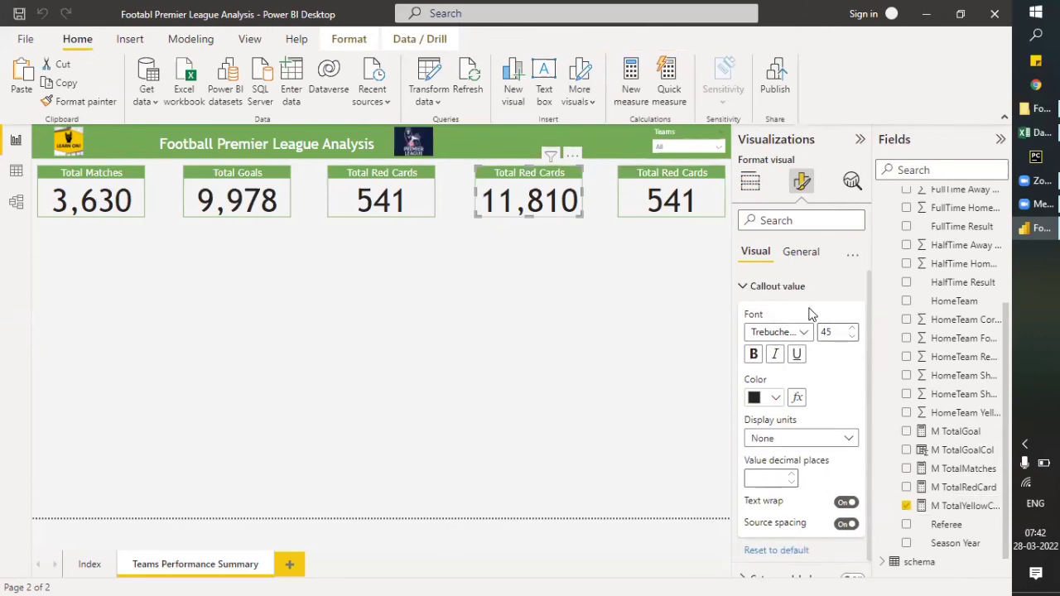
left_click(810, 253)
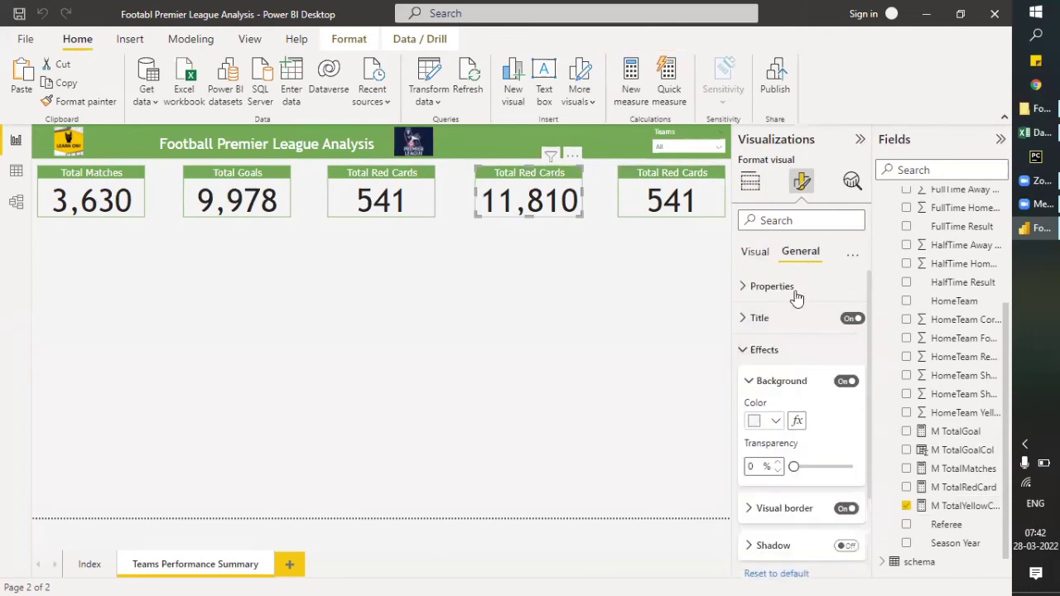
left_click(746, 320)
left_click(789, 367)
key("BackSpace")
key("BackSpace")
key("BackSpace")
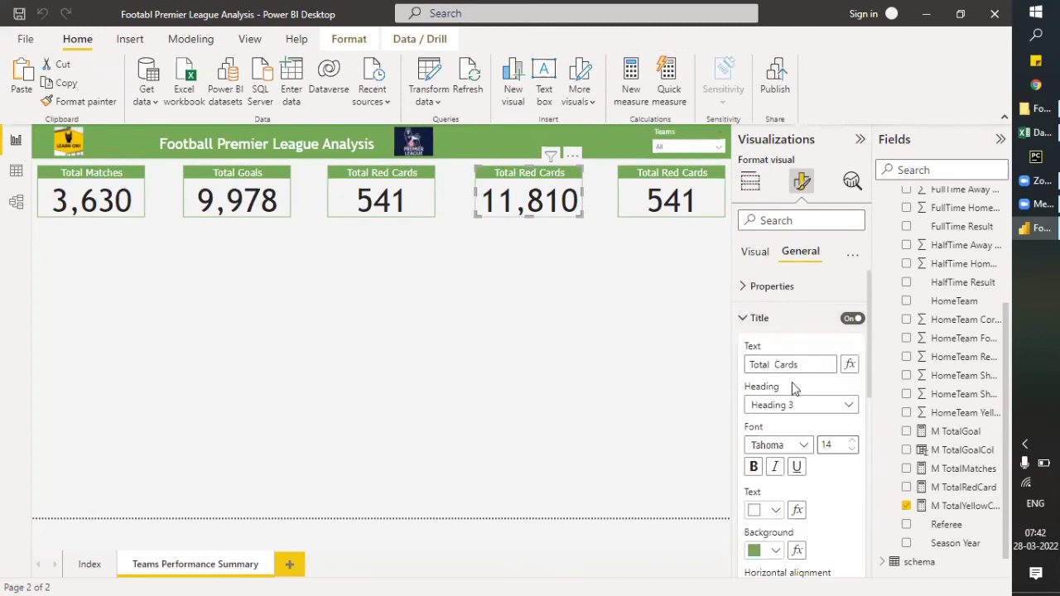
type("Yellow")
key("BackSpace")
key("BackSpace")
key("BackSpace")
key("BackSpace")
key("BackSpace")
key("BackSpace")
key("BackSpace")
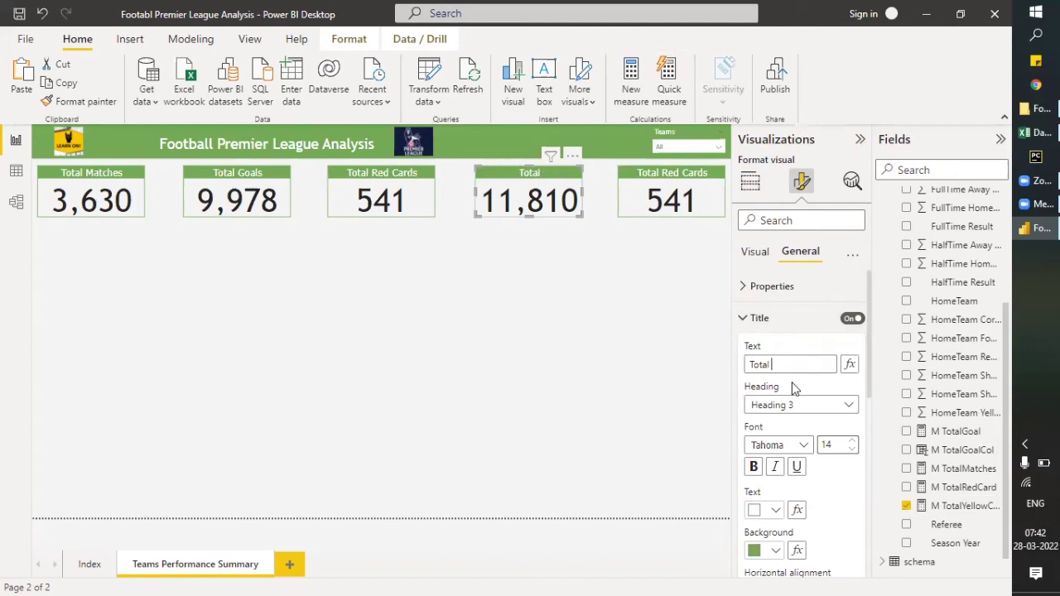
type("Yellow Cards")
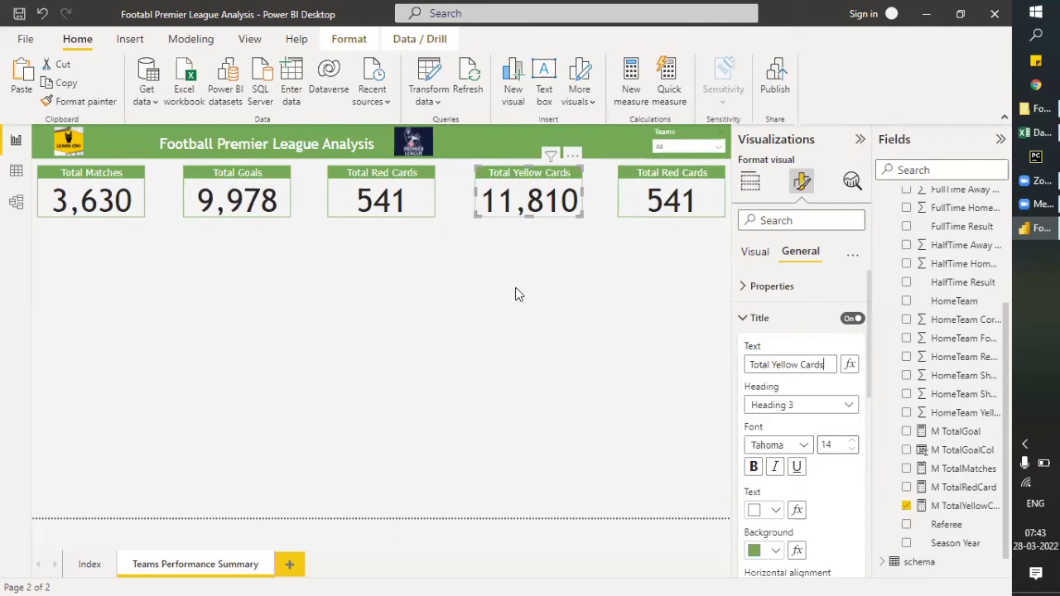
left_click(606, 254)
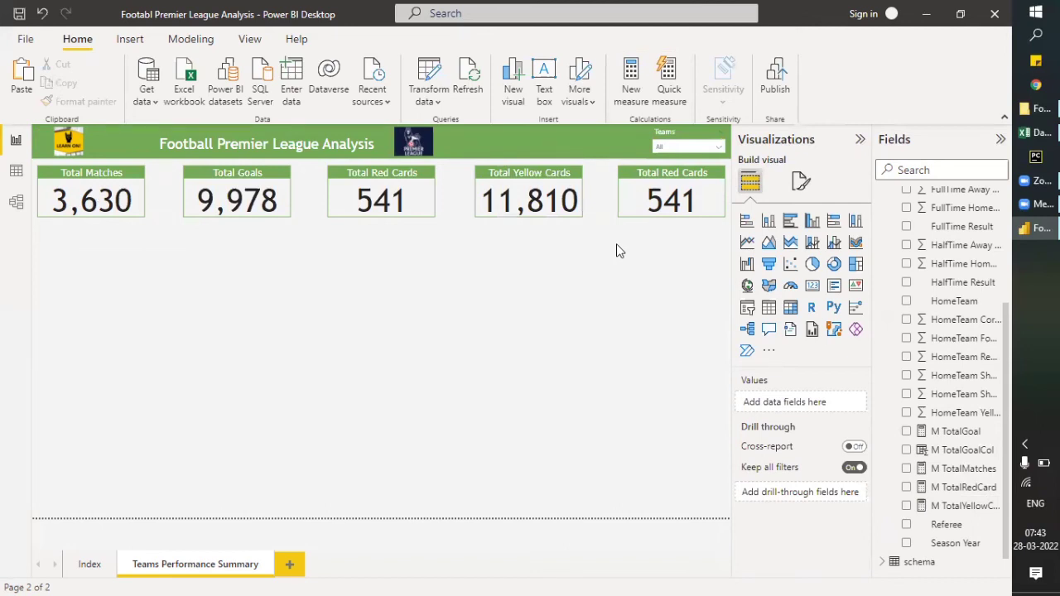
Change the fifth card's title text to Most Experience Referre.
left_click(634, 203)
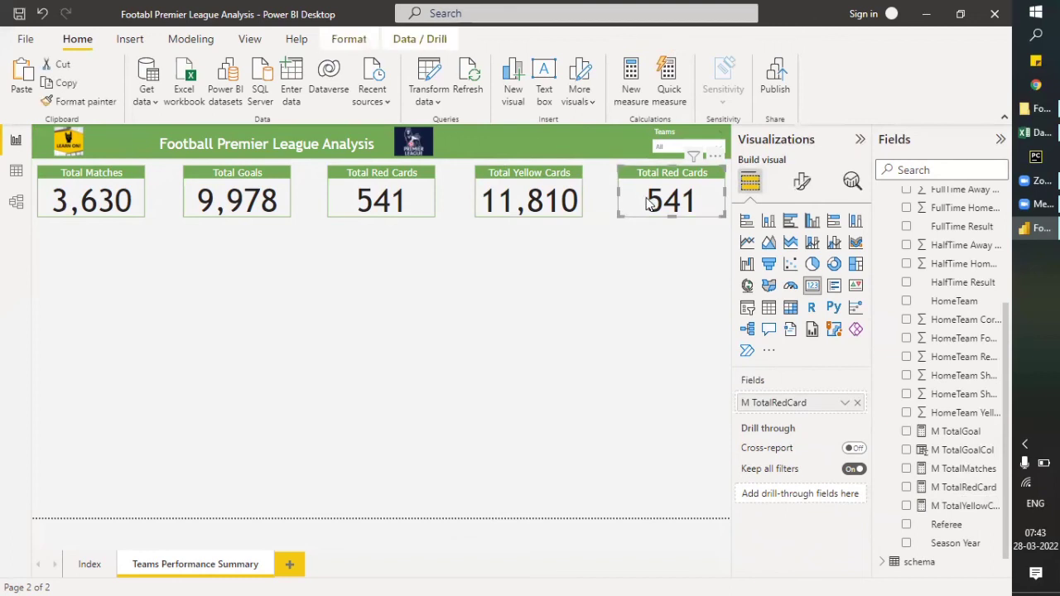
left_click(804, 191)
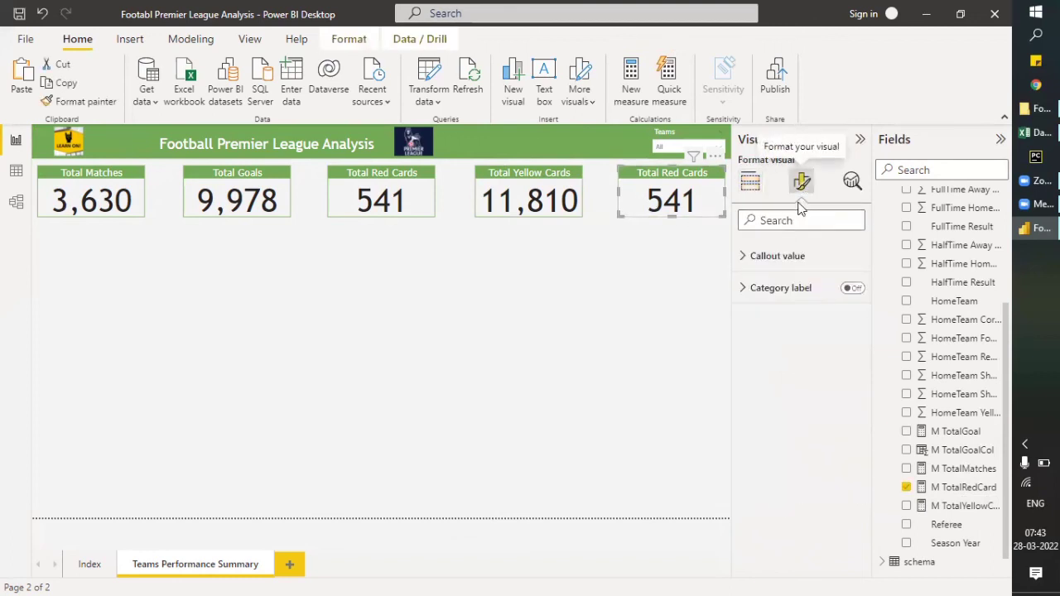
left_click(802, 256)
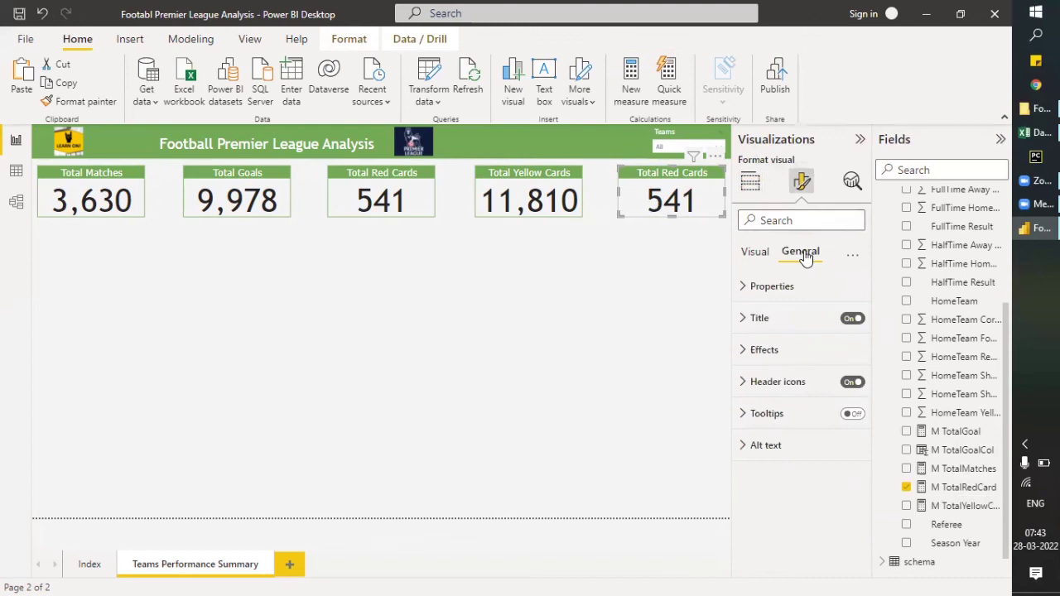
left_click(747, 323)
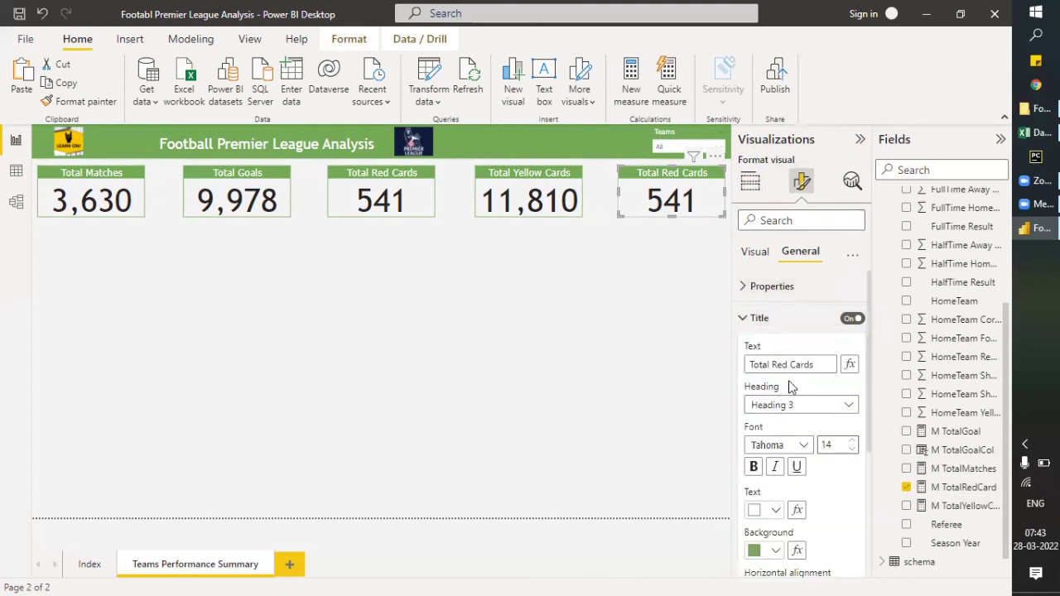
left_click(816, 365)
key("BackSpace")
key("BackSpace")
key("BackSpace")
key("BackSpace")
key("BackSpace")
key("BackSpace")
key("BackSpace")
key("BackSpace")
key("BackSpace")
key("BackSpace")
key("BackSpace")
key("BackSpace")
key("BackSpace")
key("BackSpace")
key("BackSpace")
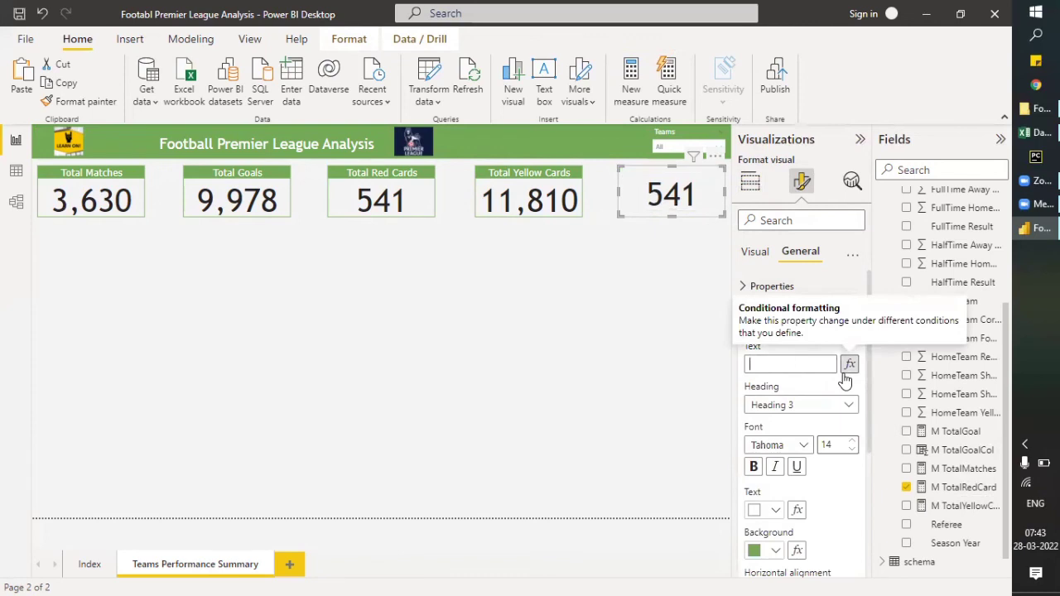
type("Most Experience Re")
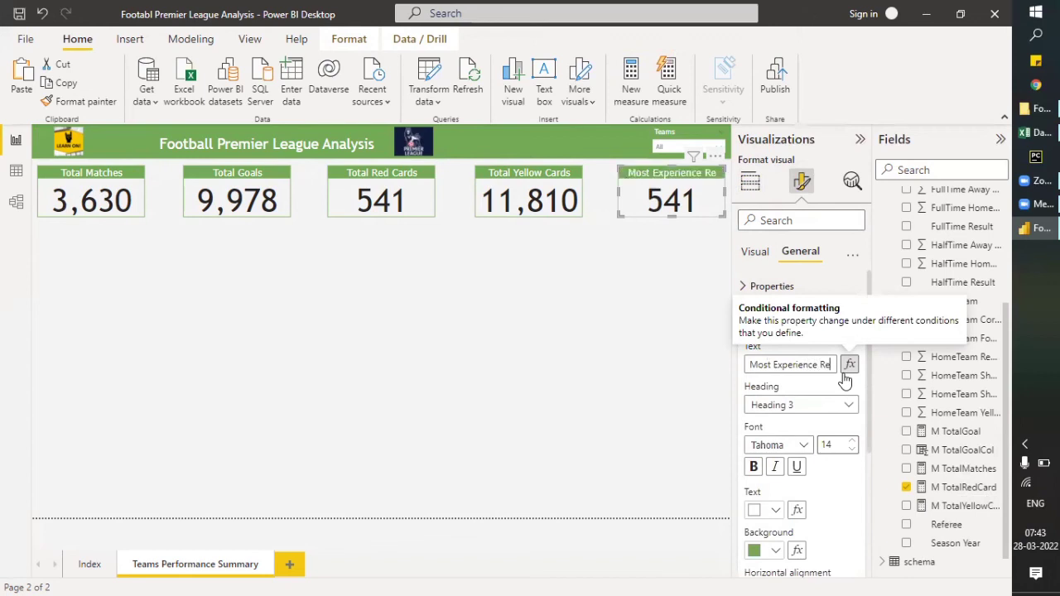
type("ferr")
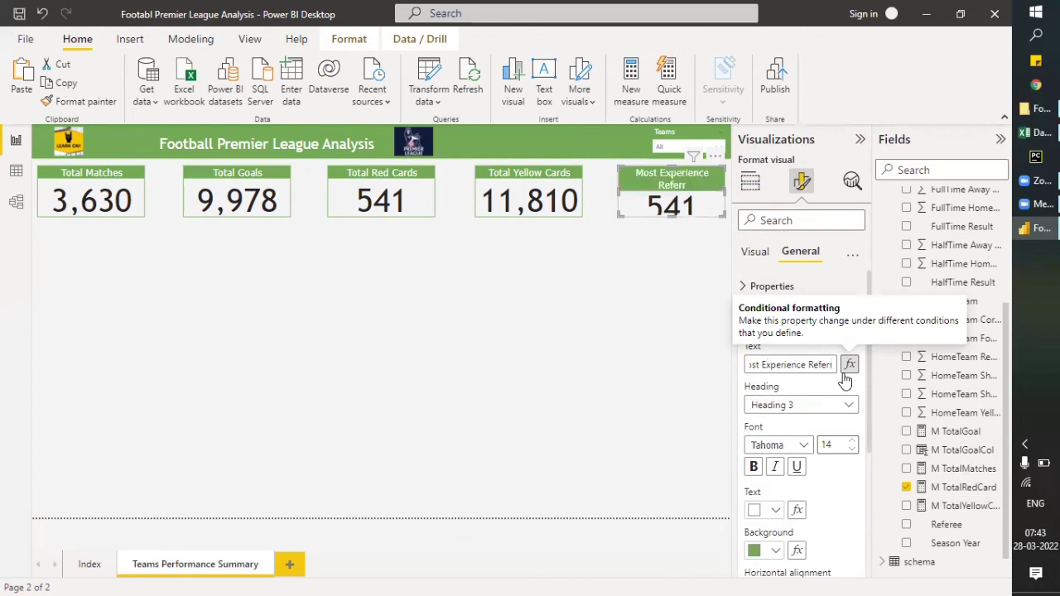
type("e")
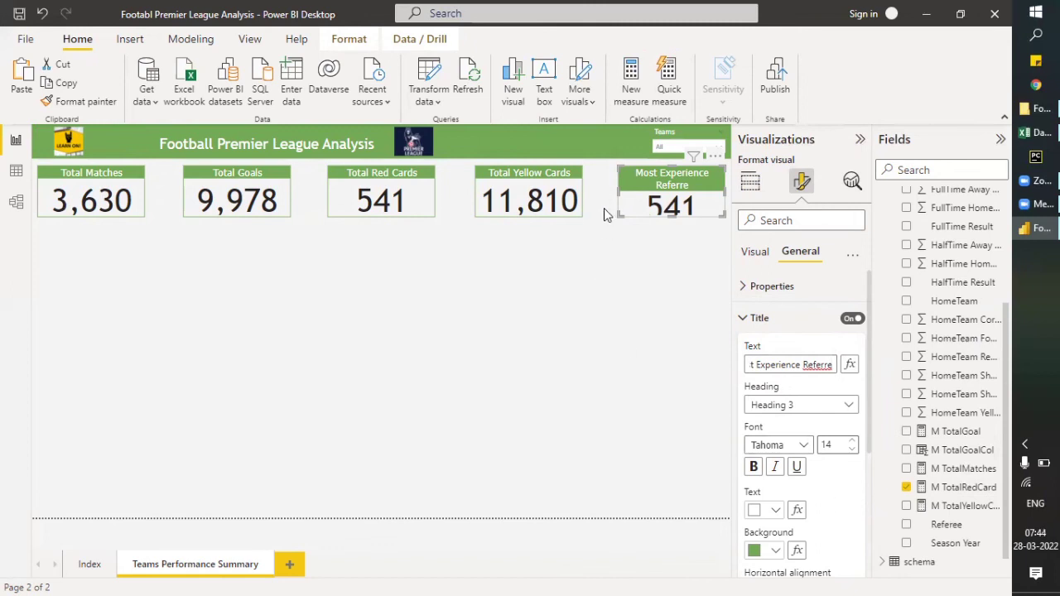
key("Return")
Replace the fifth card's M TotalRedCard field with the Referee field, keeping the card visual type.
left_click(752, 253)
left_click(748, 243)
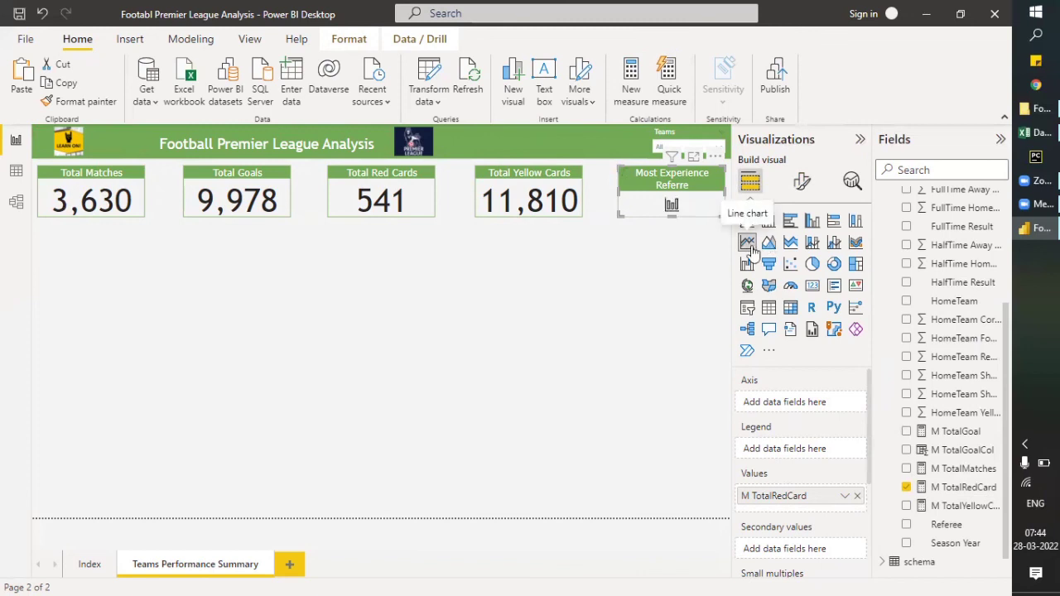
left_click(813, 288)
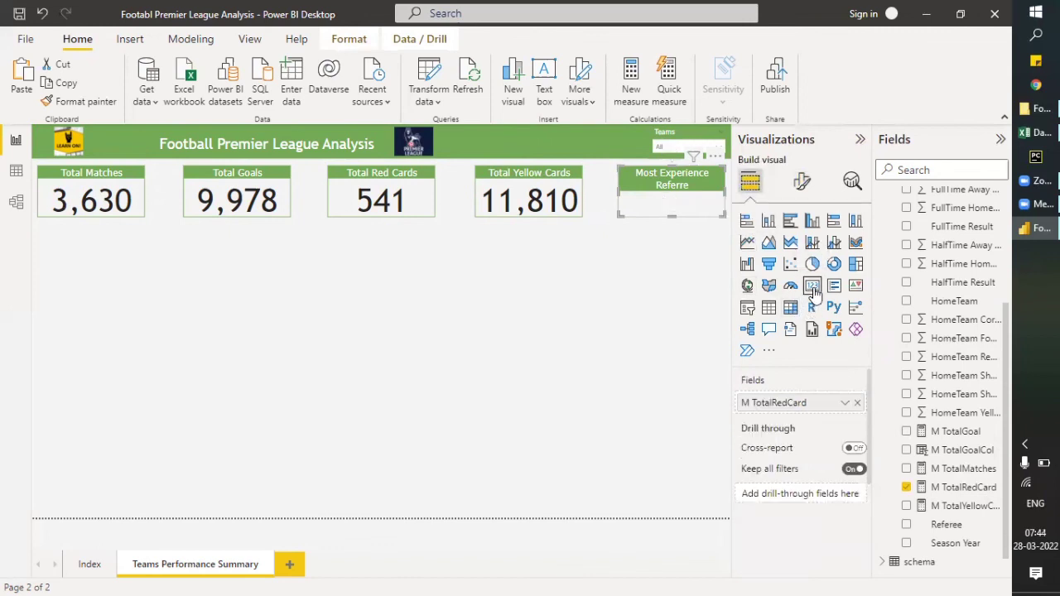
left_click(858, 403)
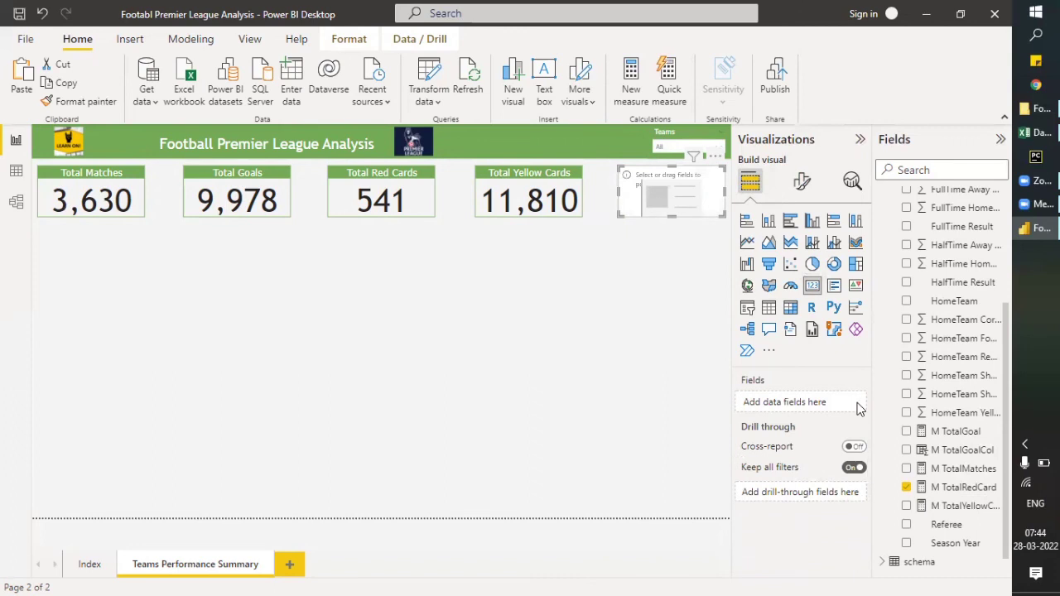
left_click(906, 526)
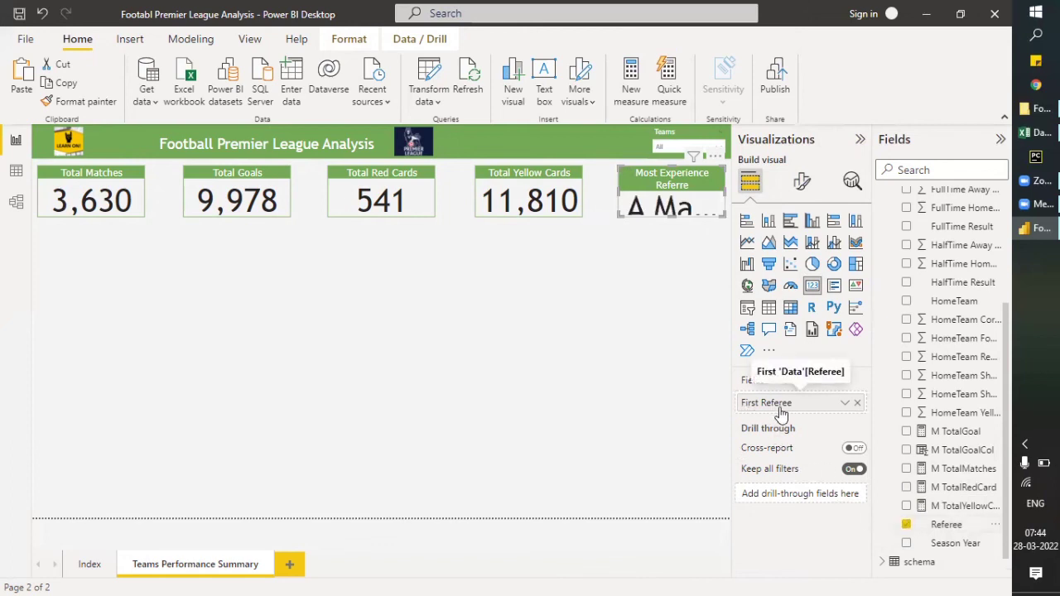
left_click(846, 405)
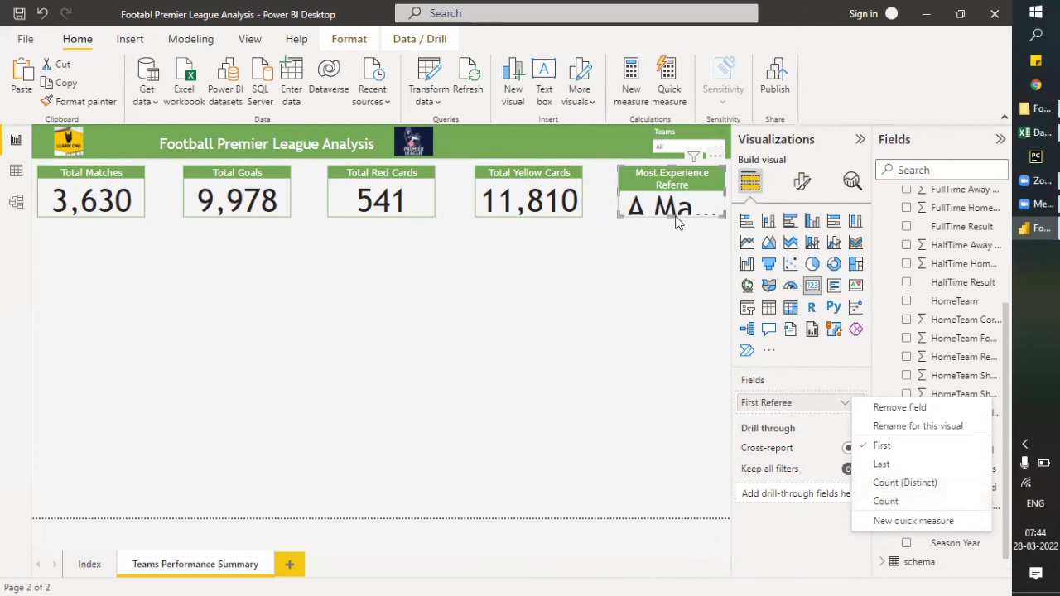
left_click(622, 203)
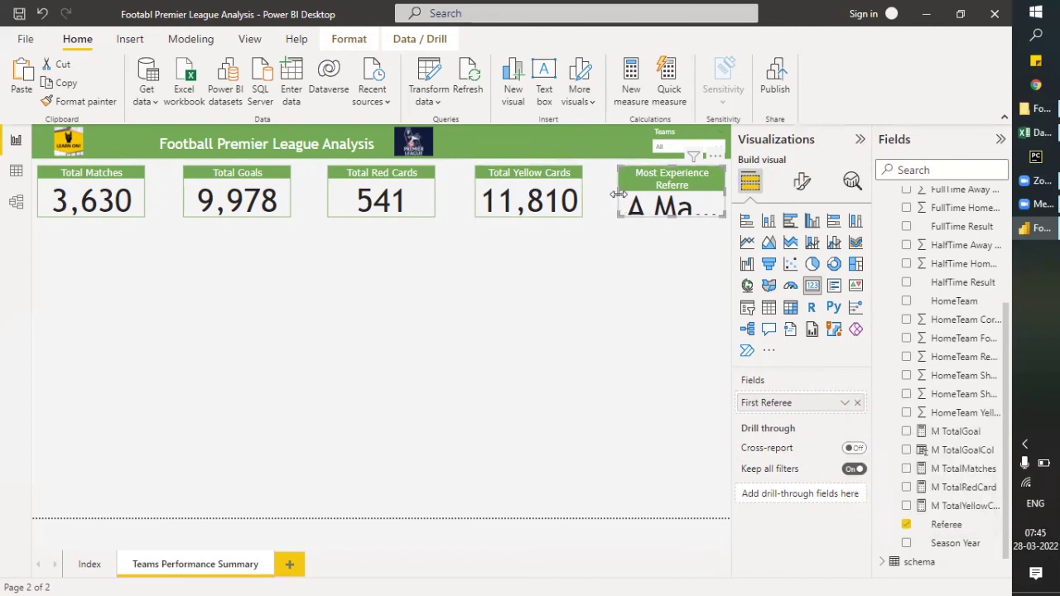
Widen the fifth card to about 224 and move the Total Yellow Cards card closer to the Total Red Cards card.
left_click_drag(611, 201, 605, 201)
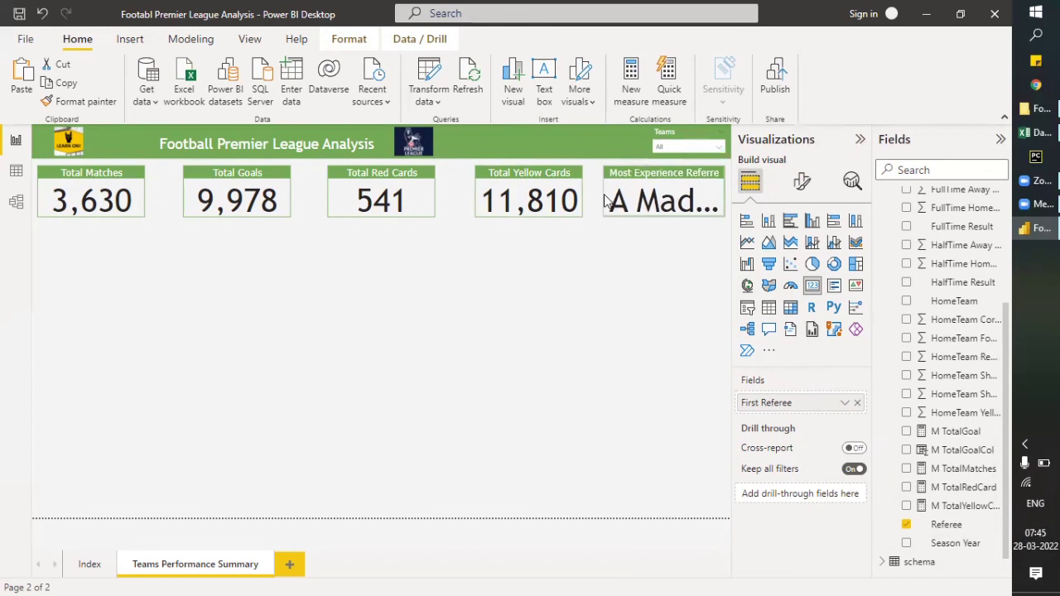
left_click(500, 185)
left_click_drag(499, 185, 495, 184)
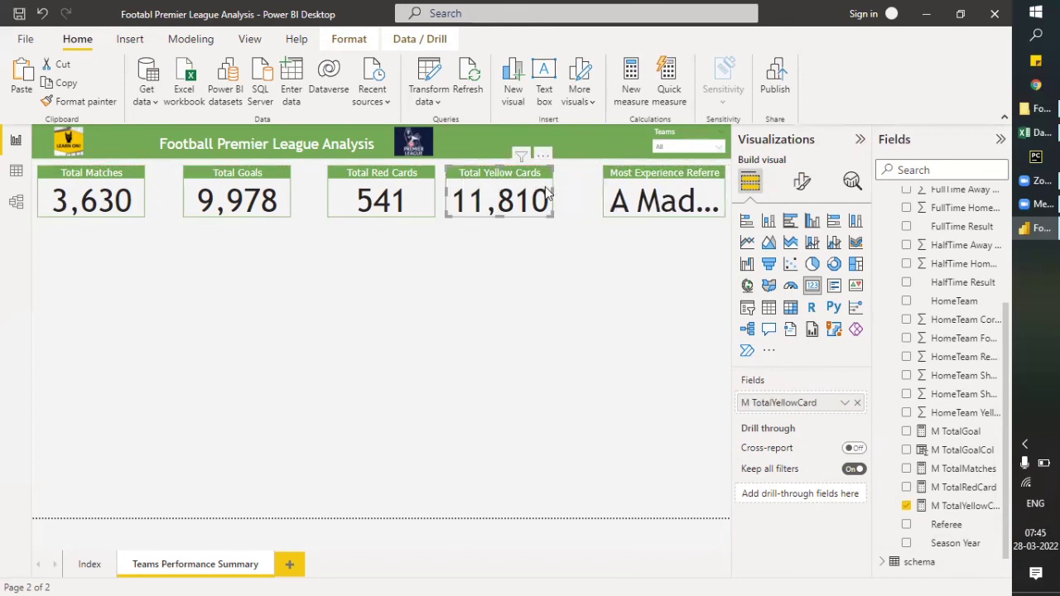
Reduce the callout value font size of the Most Experience Referre card to 37.
left_click(694, 209)
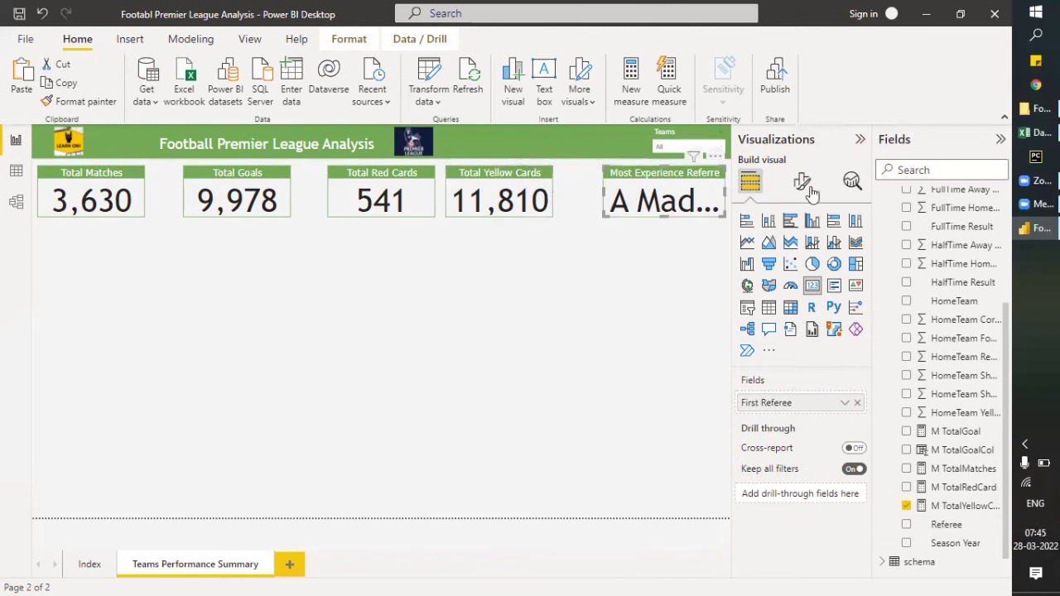
left_click(804, 182)
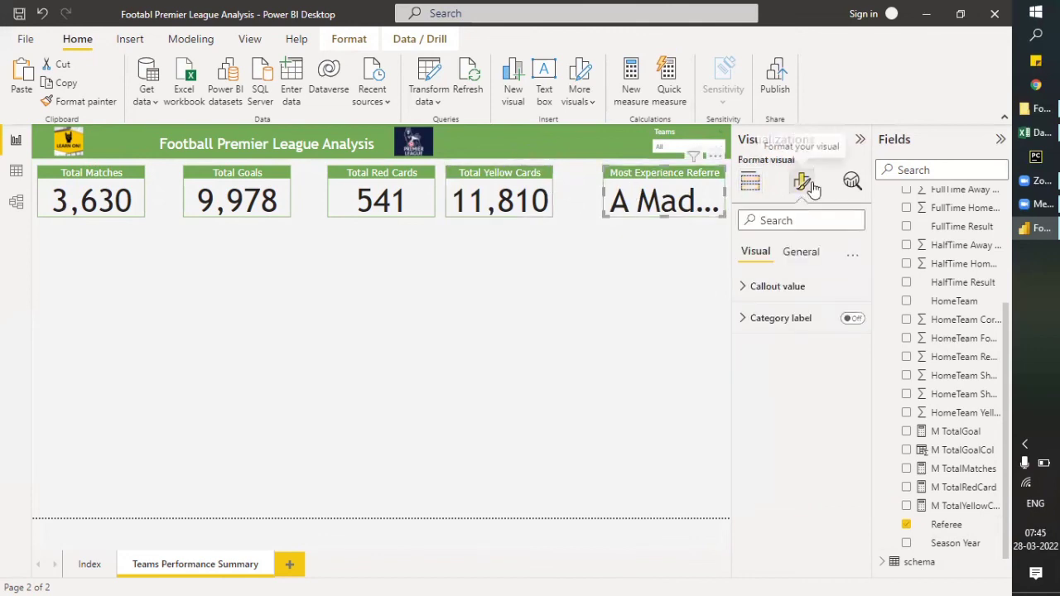
left_click(798, 253)
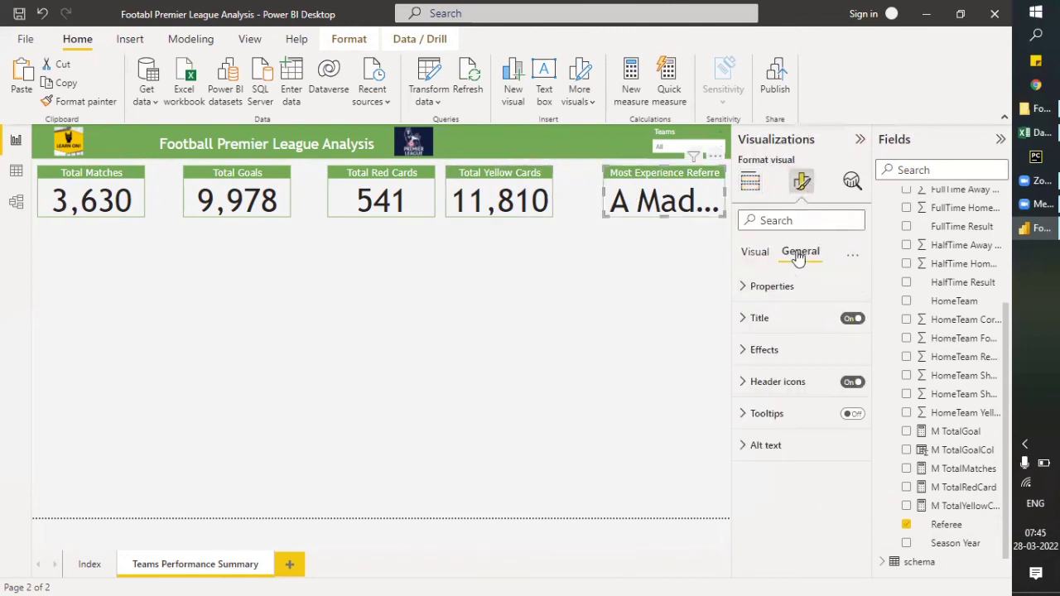
left_click(743, 355)
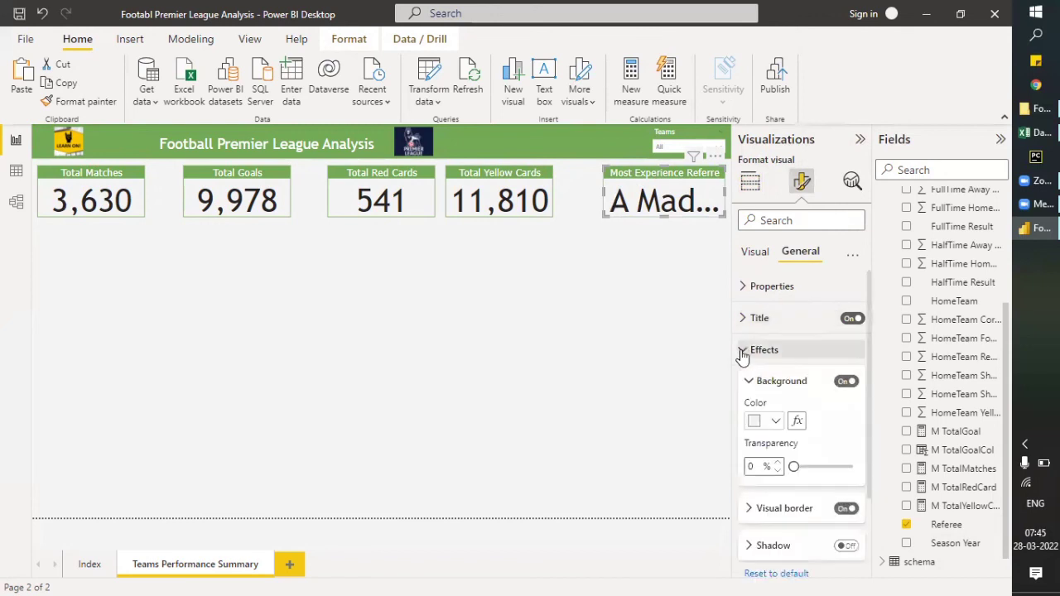
left_click(743, 355)
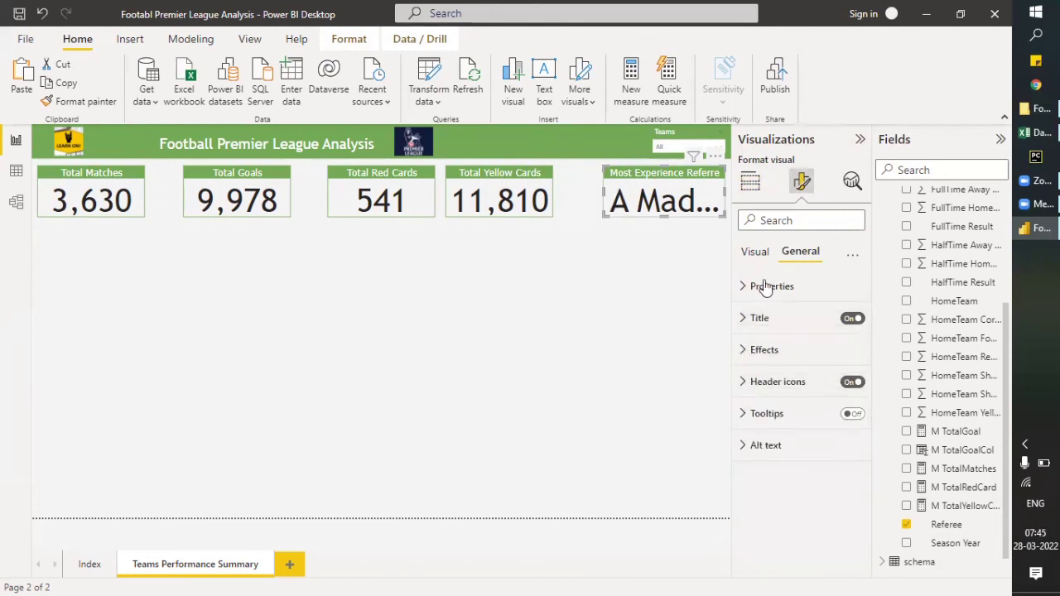
left_click(754, 251)
left_click(742, 286)
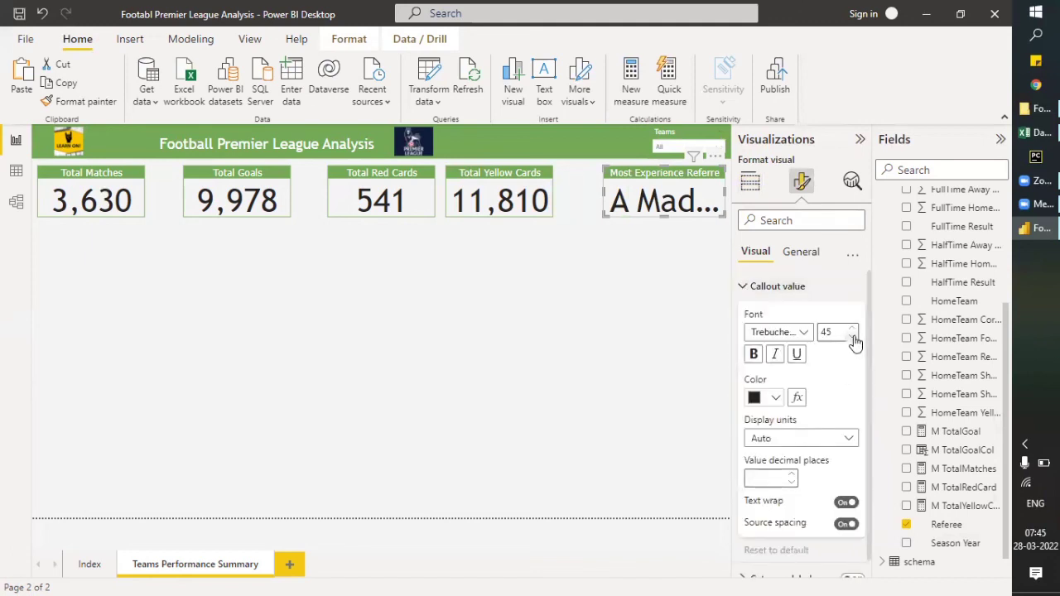
left_click(852, 336)
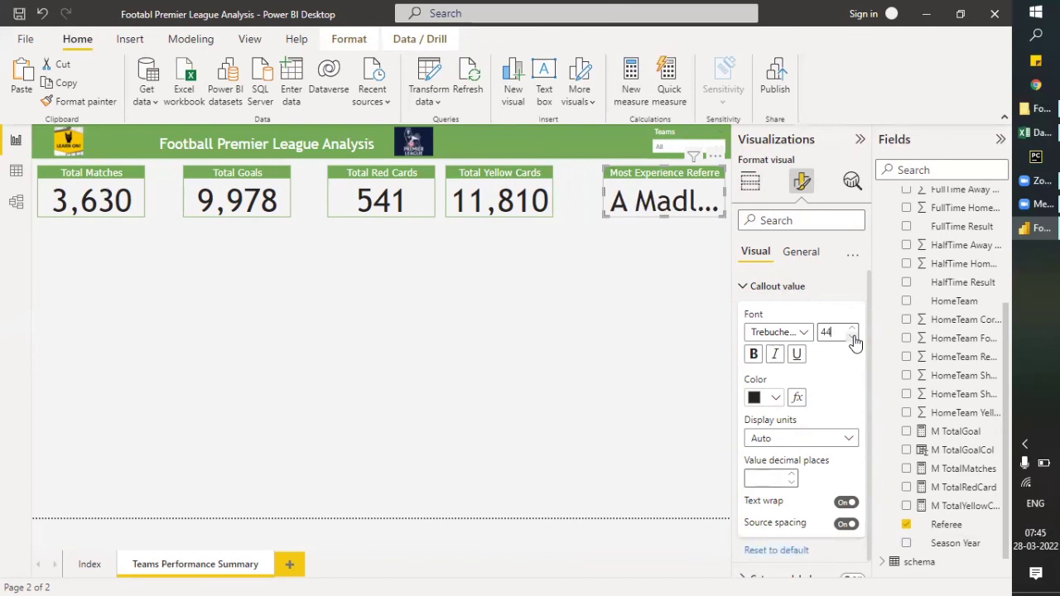
left_click(852, 329)
left_click(852, 336)
left_click(853, 337)
left_click(852, 336)
left_click(852, 337)
left_click(853, 336)
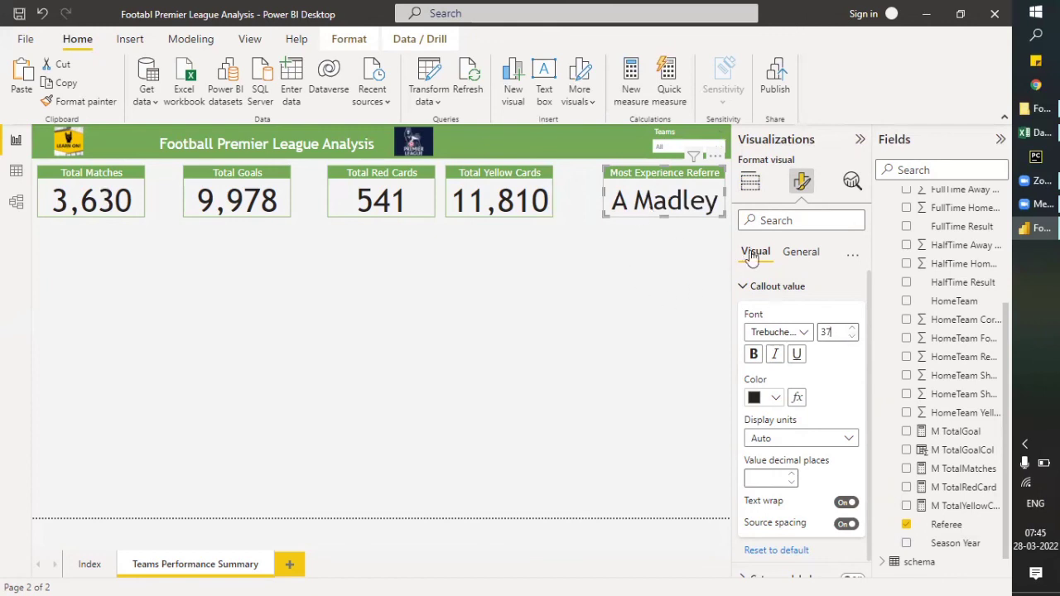
left_click(753, 183)
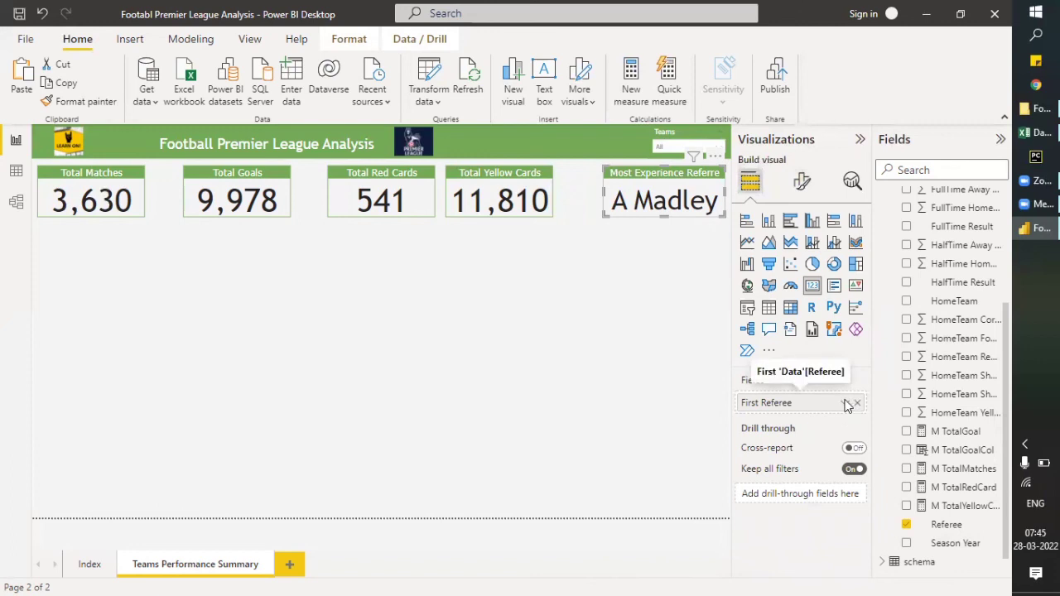
left_click(845, 404)
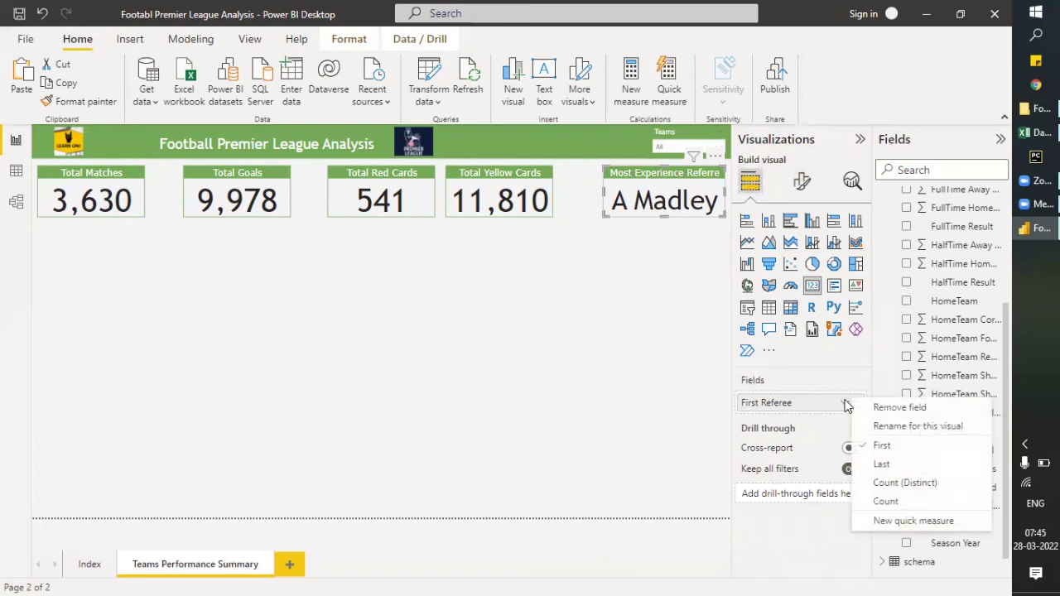
left_click(571, 316)
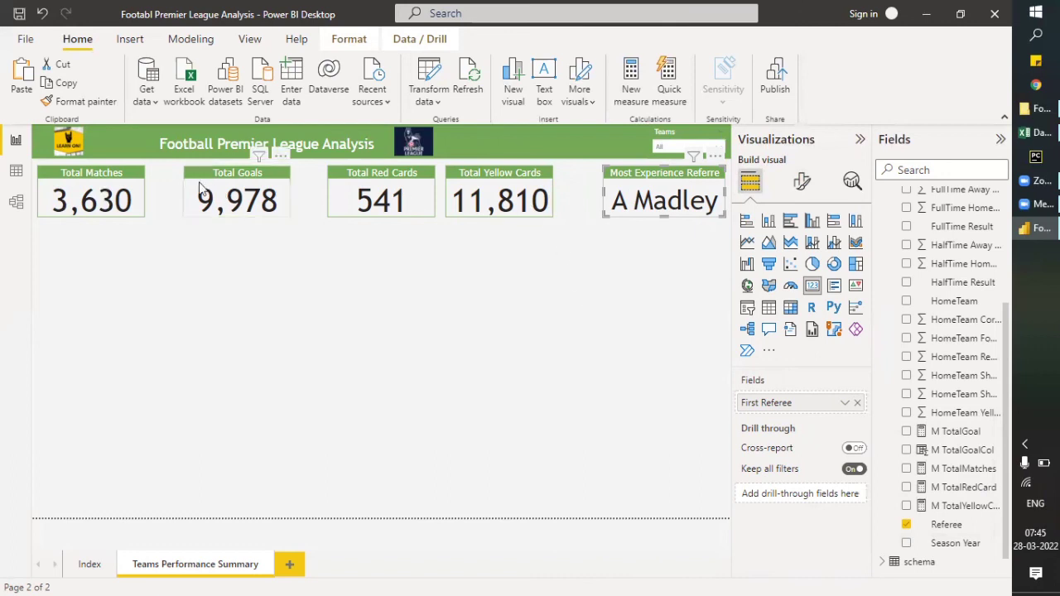
Set the width of the Most Experience Referre card to 225.
left_click(141, 191)
left_click(613, 192)
left_click(801, 182)
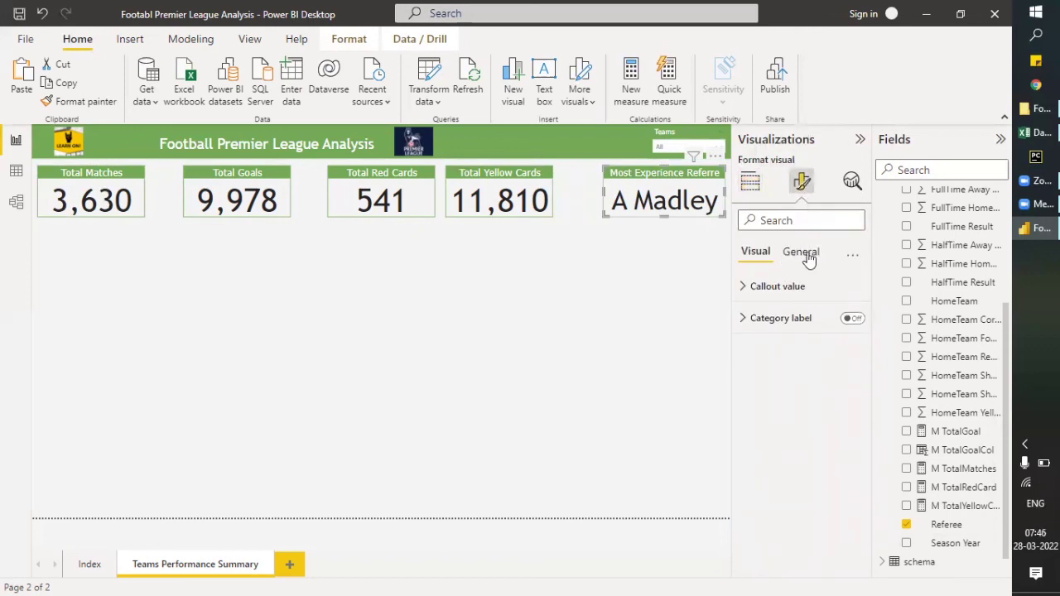
left_click(801, 251)
left_click(743, 286)
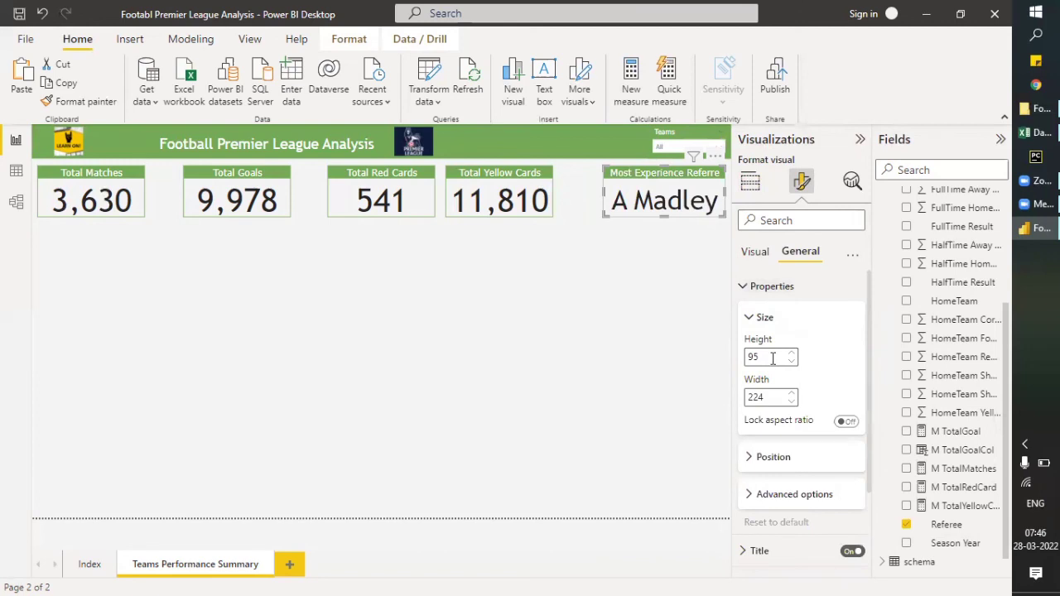
left_click(545, 190)
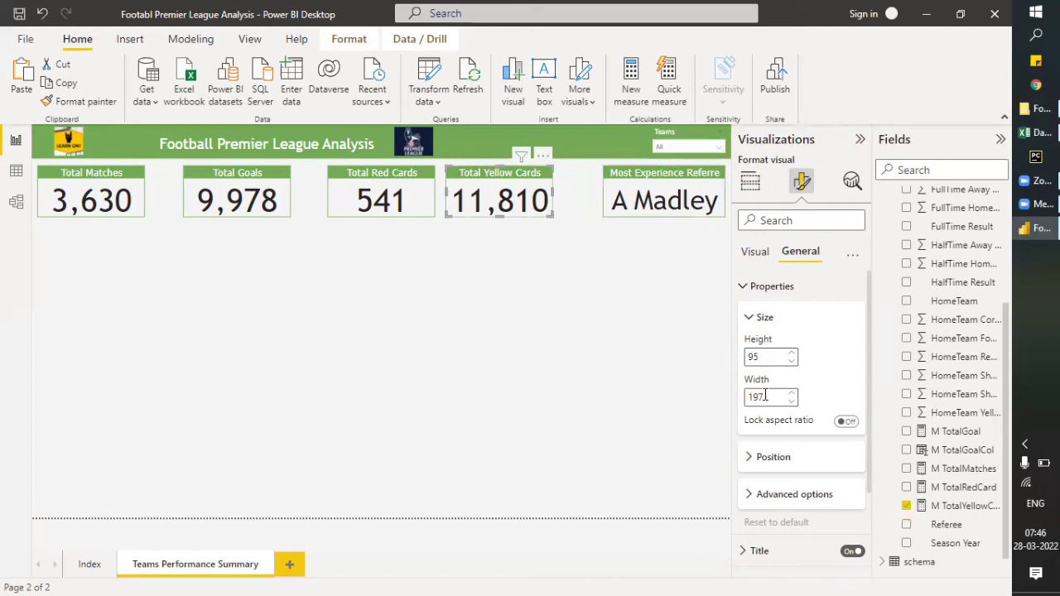
left_click(671, 212)
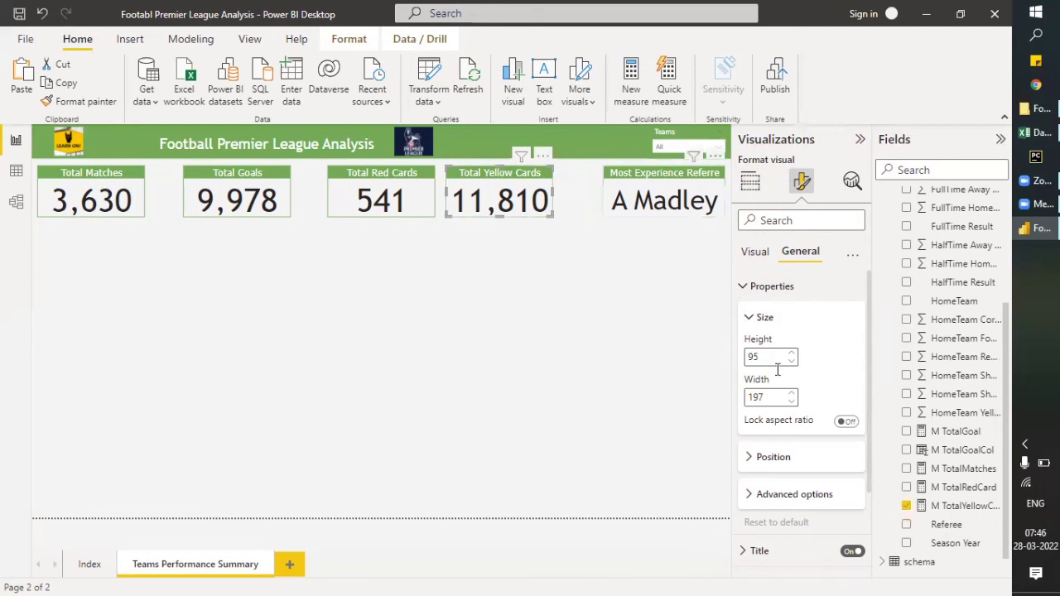
double_click(740, 397)
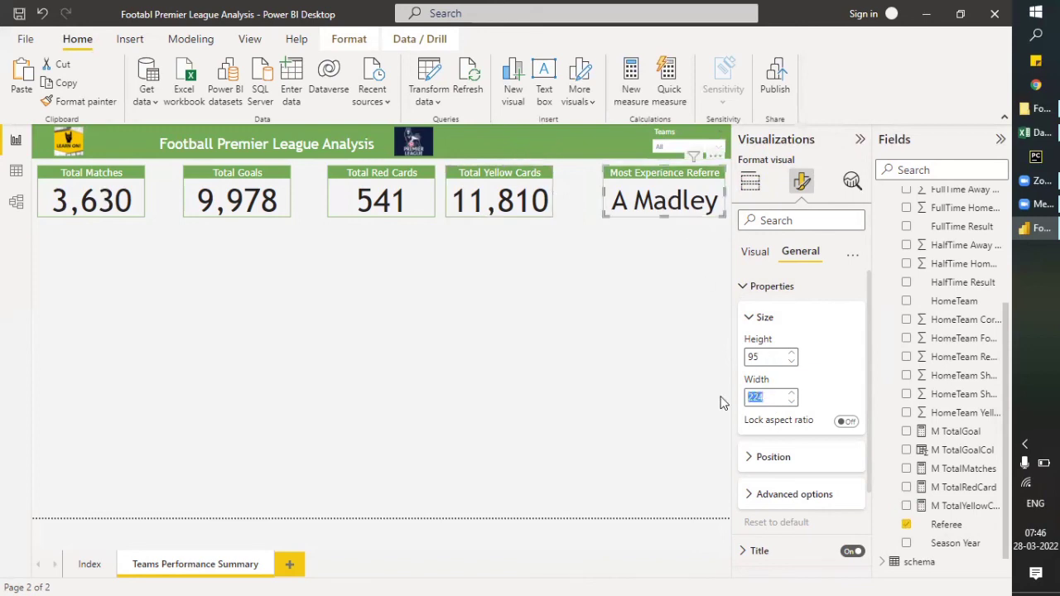
type("22")
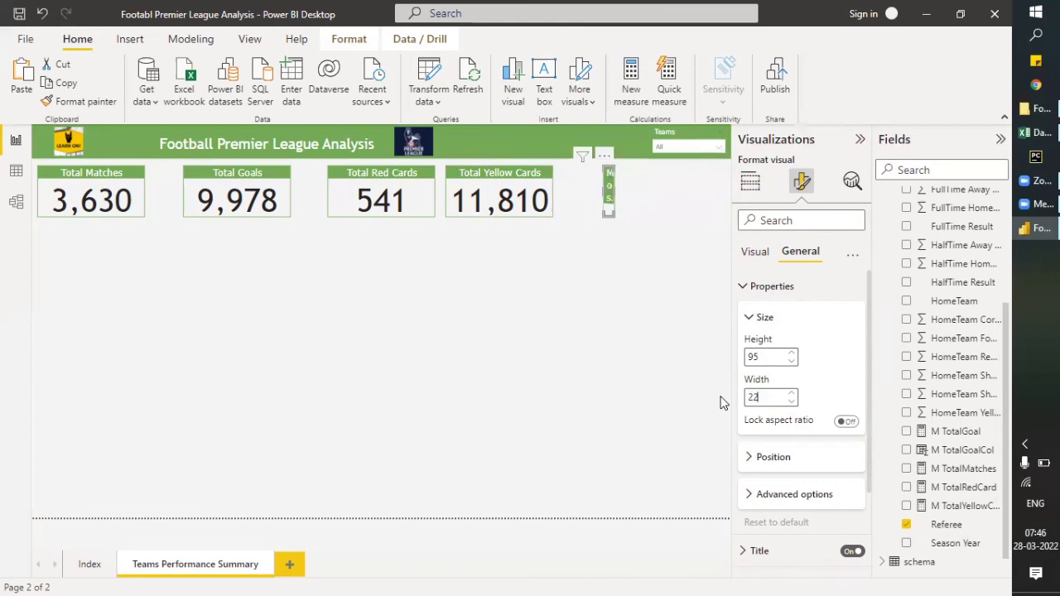
type("5")
Set the width of the Total Yellow Cards card to 225.
left_click(532, 181)
double_click(766, 397)
type("225")
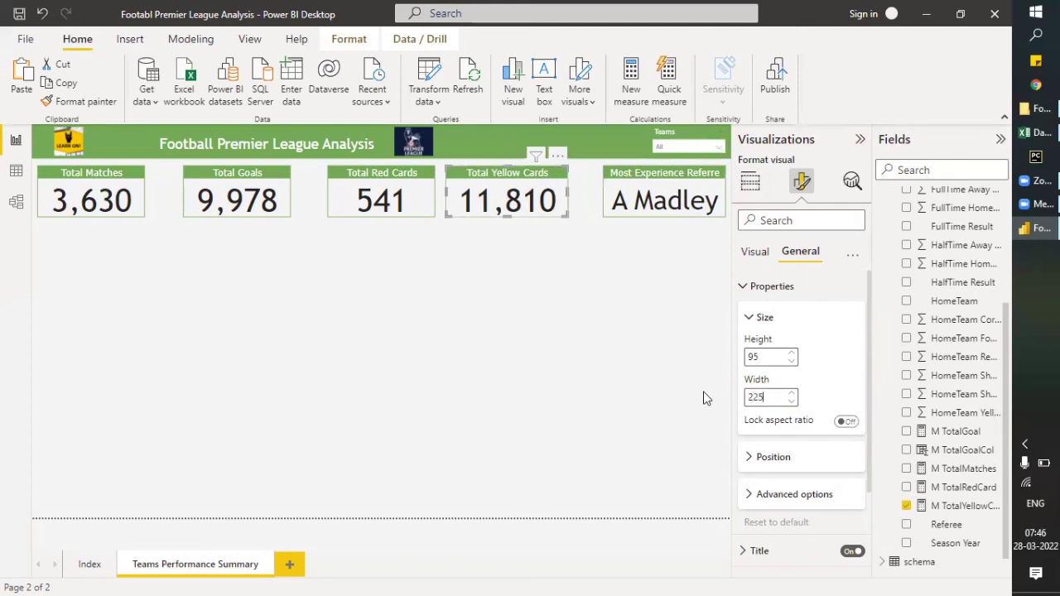
Set the width of the Total Red Cards card to 225.
left_click(409, 213)
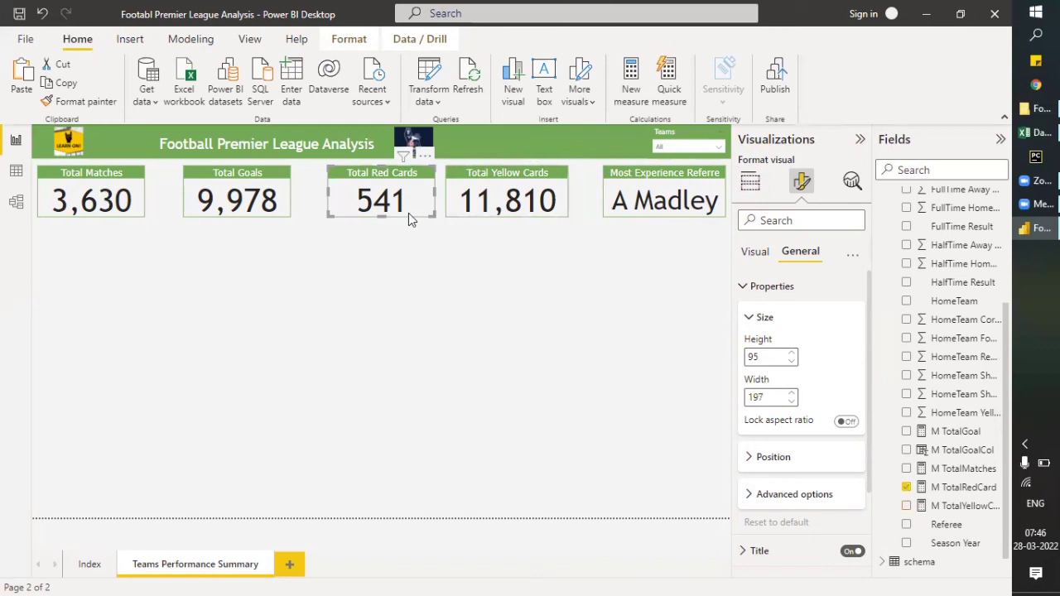
double_click(767, 396)
type("225")
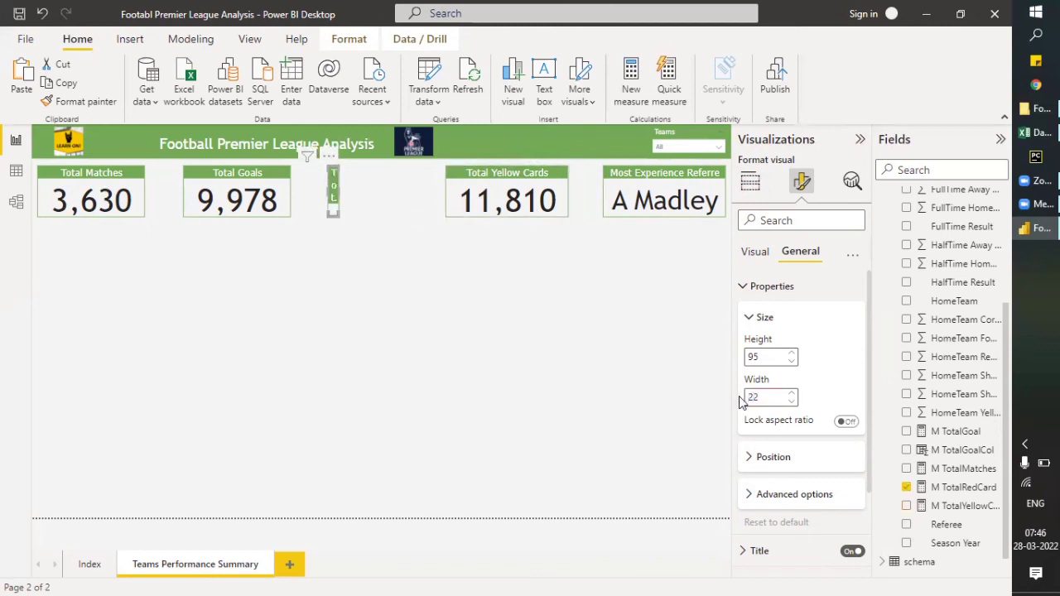
Set the width of the Total Goals card to 225.
left_click(284, 205)
left_click_drag(771, 398, 743, 400)
type("22")
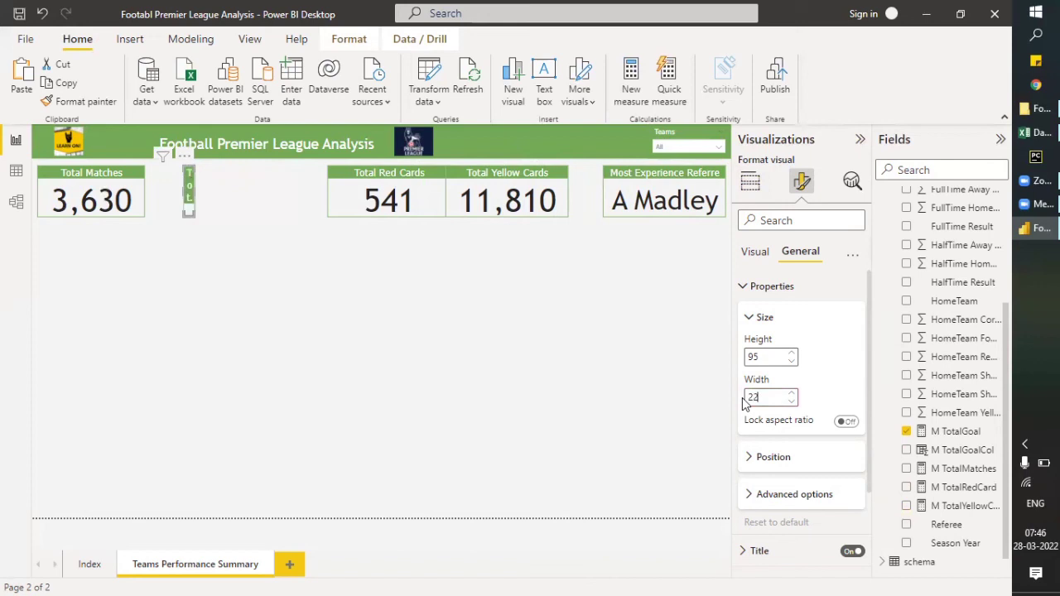
type("5")
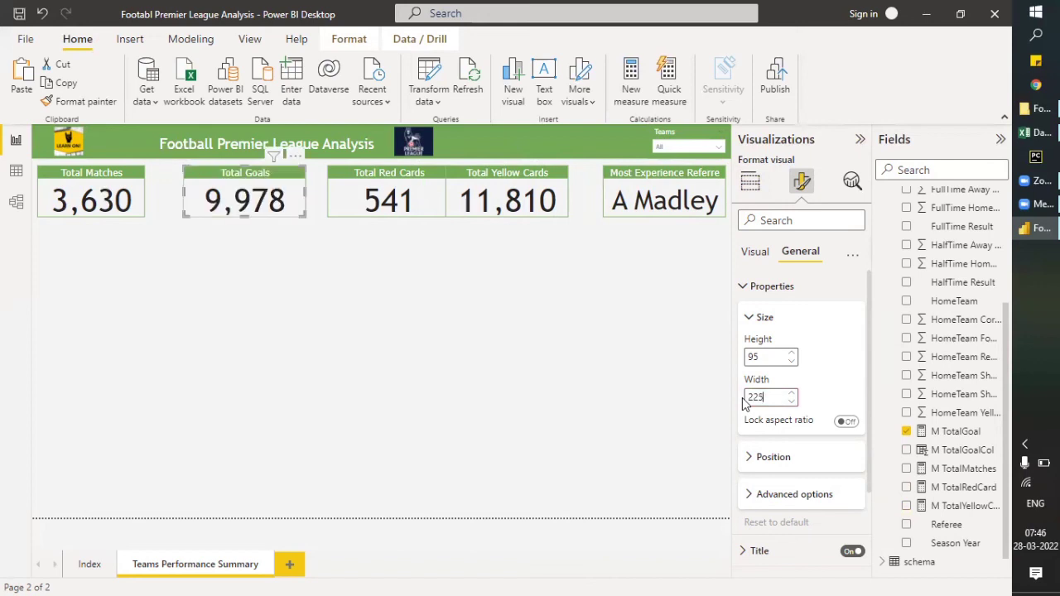
Set the width of the Total Matches card to 225.
left_click(138, 212)
left_click_drag(775, 398, 748, 399)
type("225")
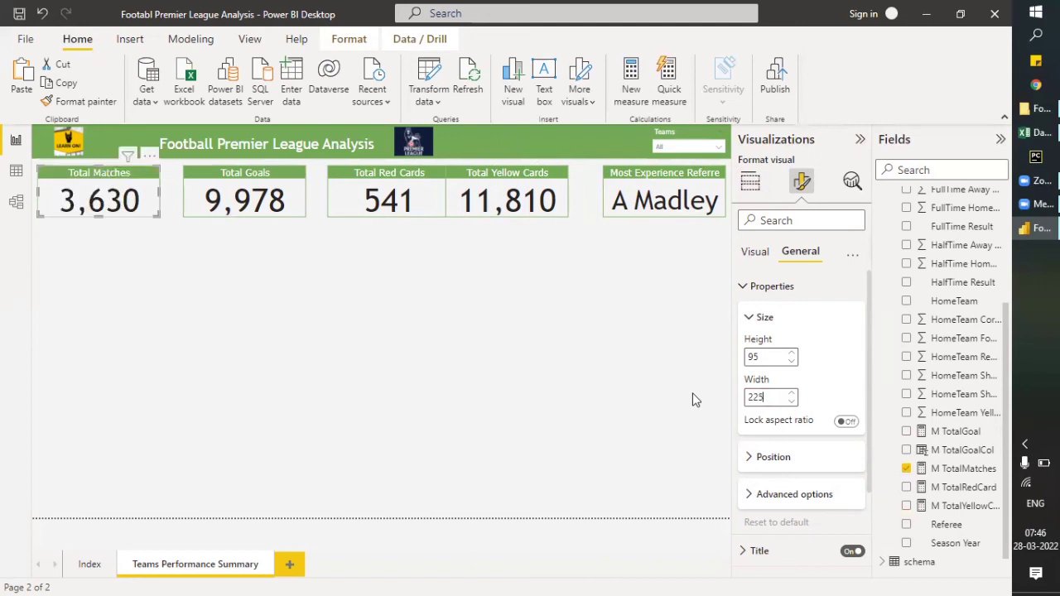
Shift the Total Yellow Cards card toward the Most Experience Referre card and adjust the Total Red Cards card to space the row evenly.
left_click(501, 186)
left_click_drag(508, 182, 522, 180)
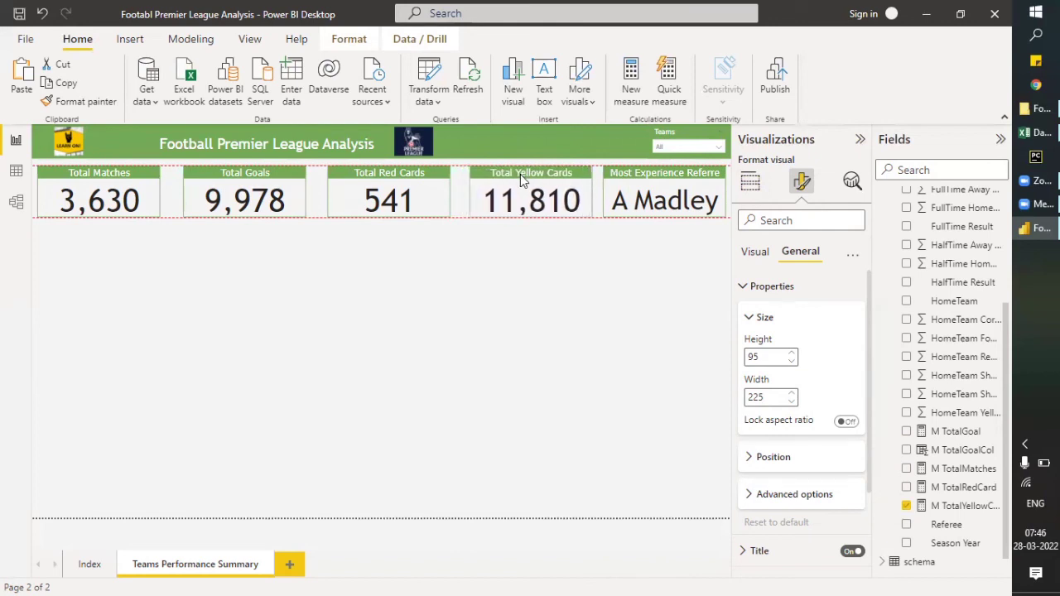
left_click_drag(432, 173, 434, 181)
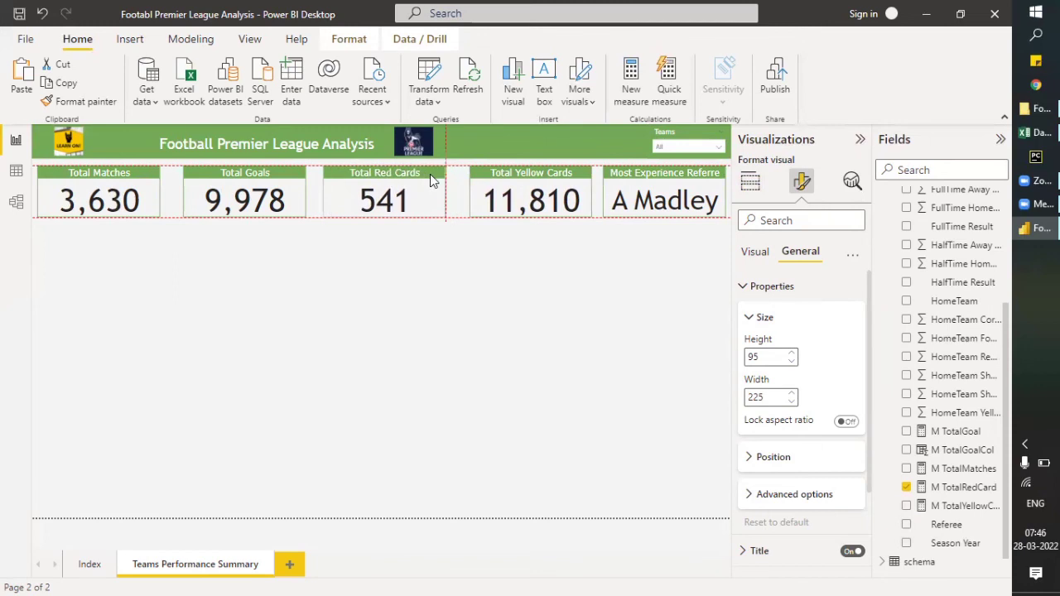
left_click_drag(429, 174, 433, 174)
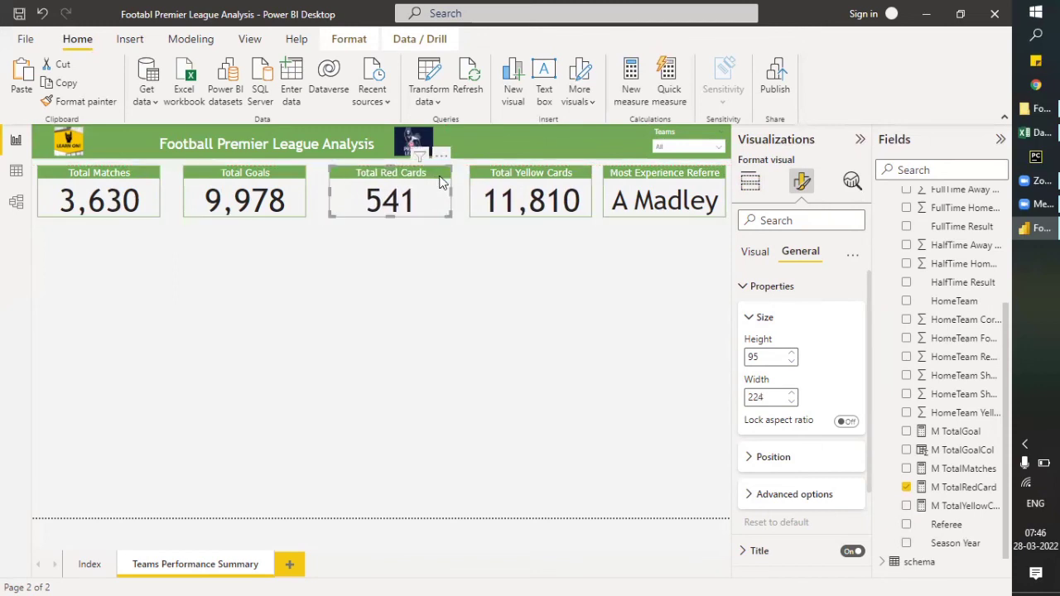
left_click(453, 332)
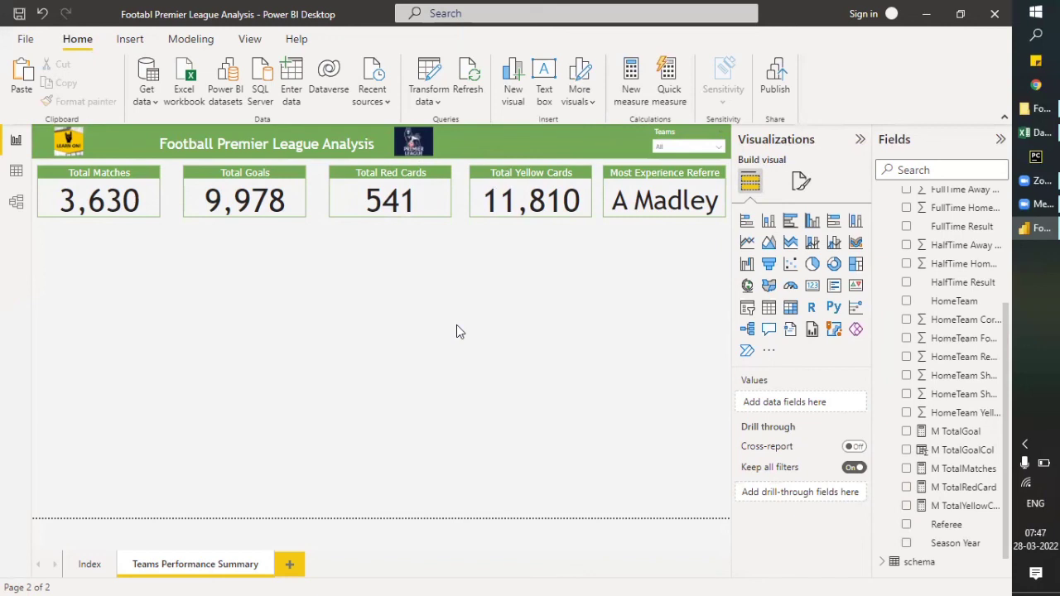
Delete the Most Experience Referre card from the Teams Performance Summary page.
left_click(650, 192)
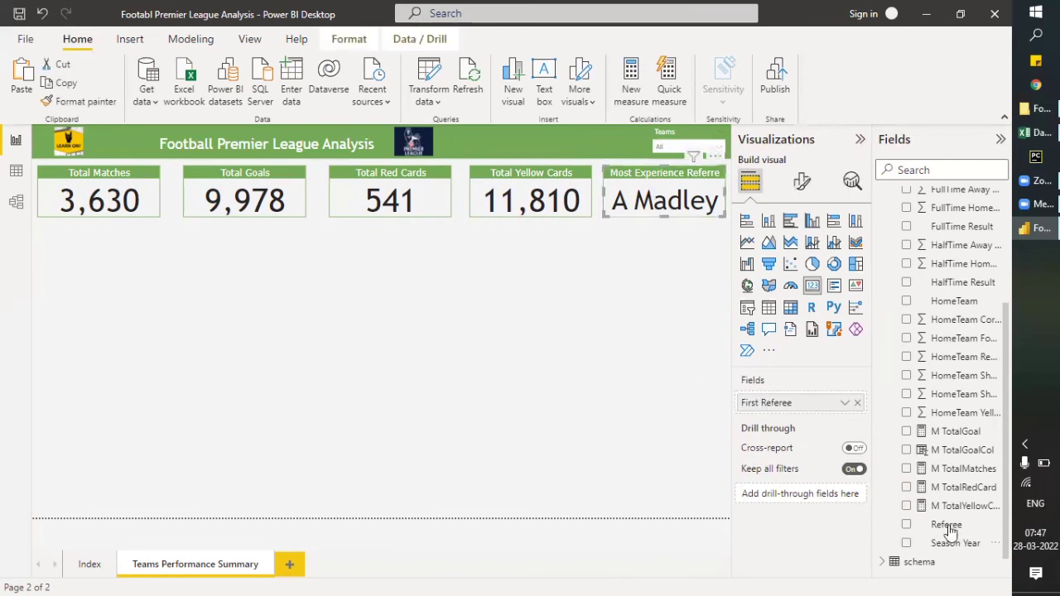
left_click(949, 527)
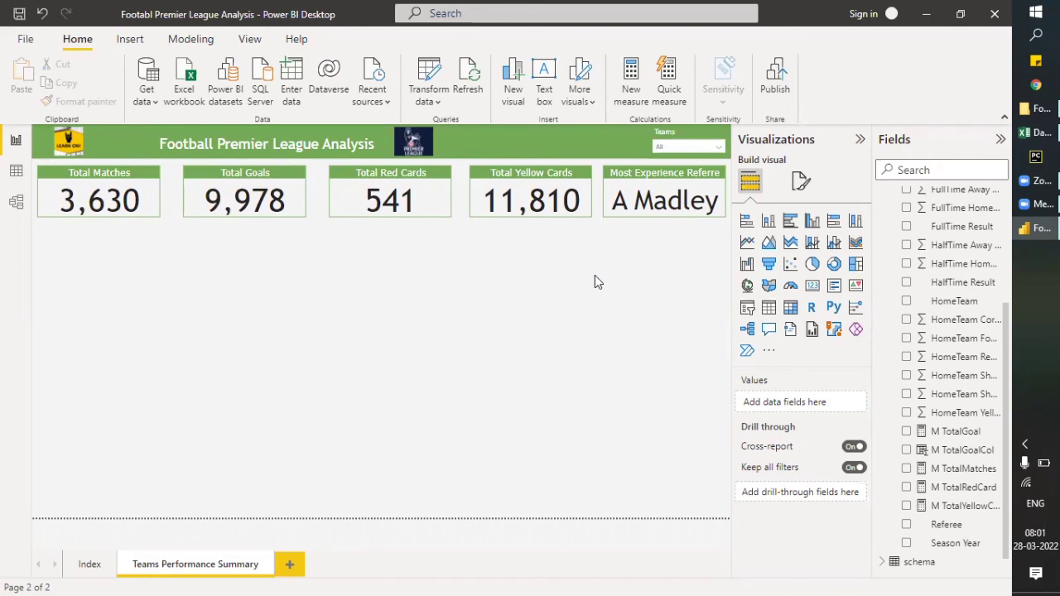
left_click(648, 184)
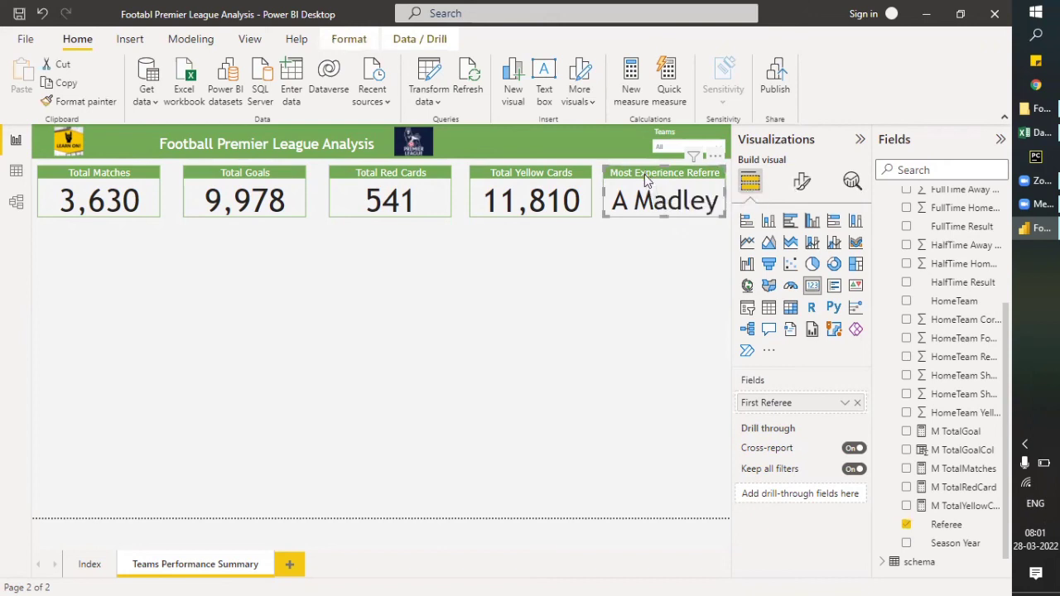
key("Delete")
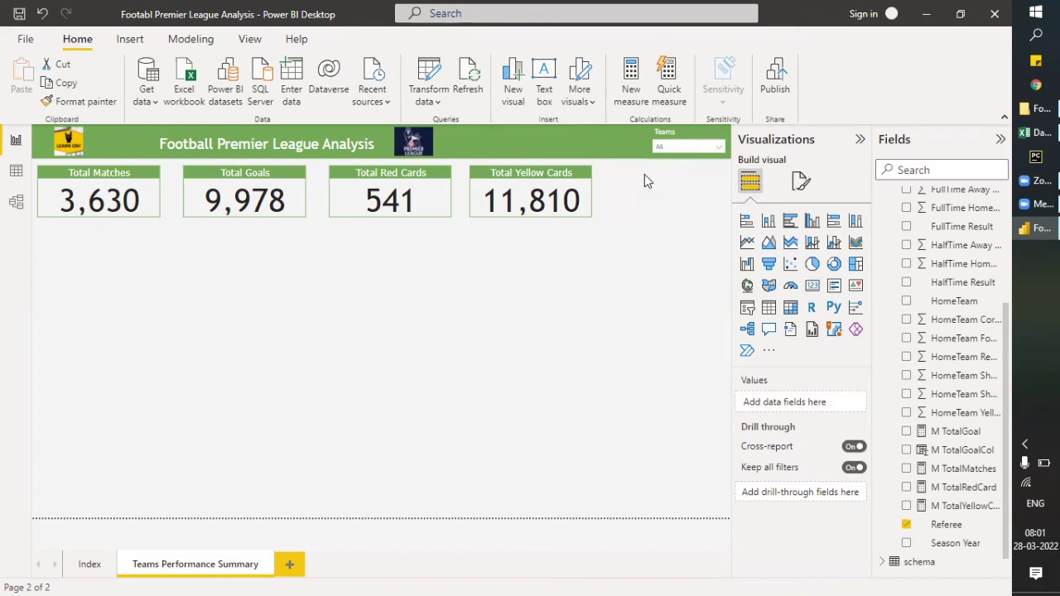